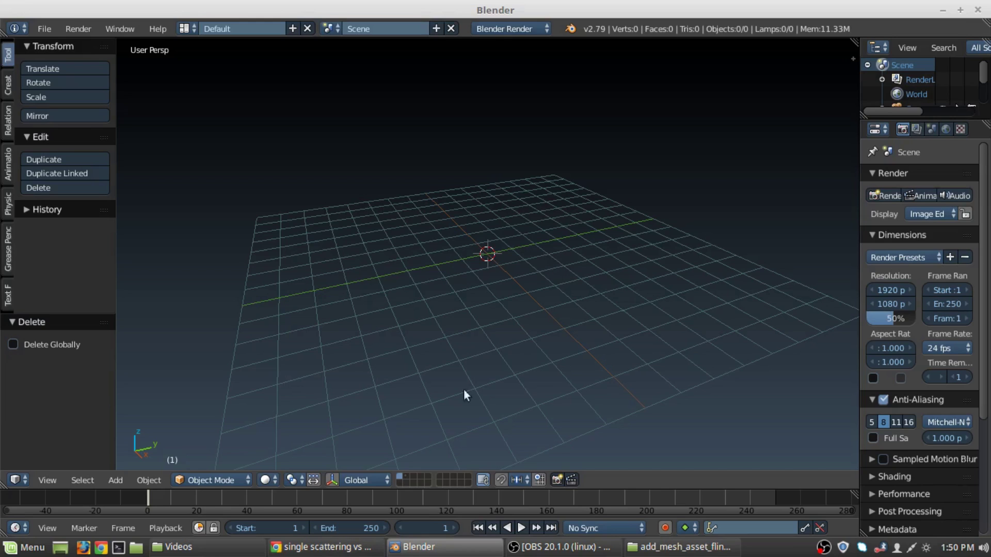
Show the second layer, then select and delete the default cube, camera and lamp.
{"action": "left_click", "coordinate": [406, 476]}
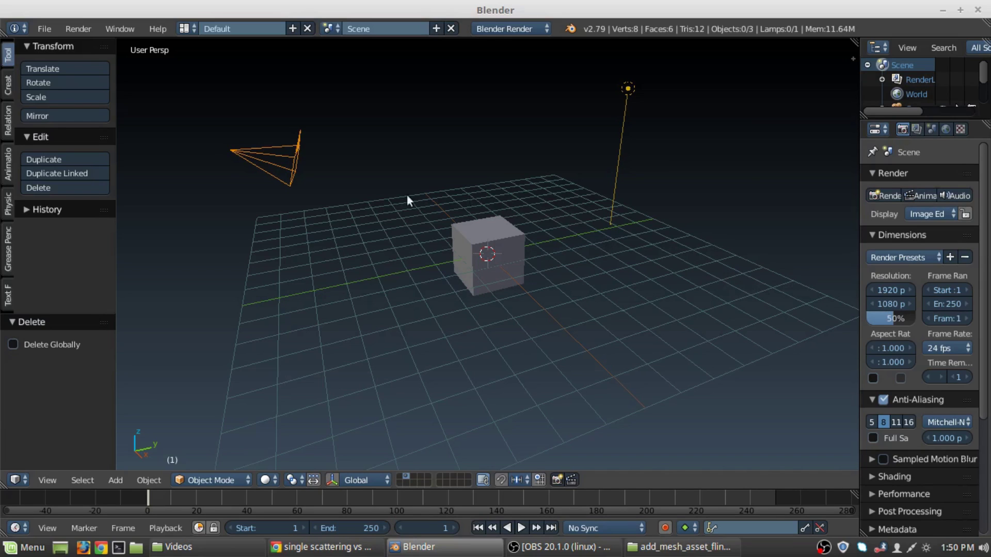
{"action": "left_click", "coordinate": [399, 477]}
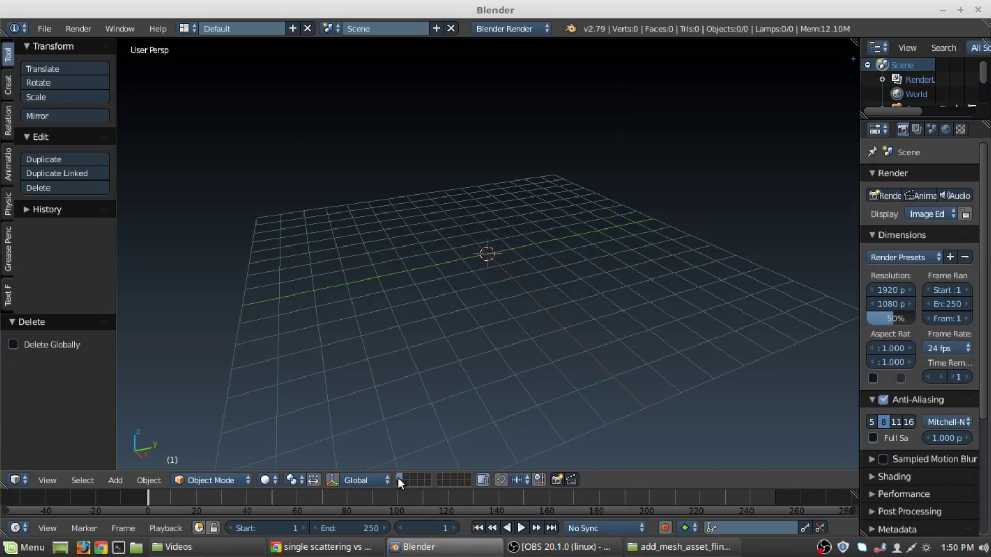
{"action": "left_click", "coordinate": [406, 477]}
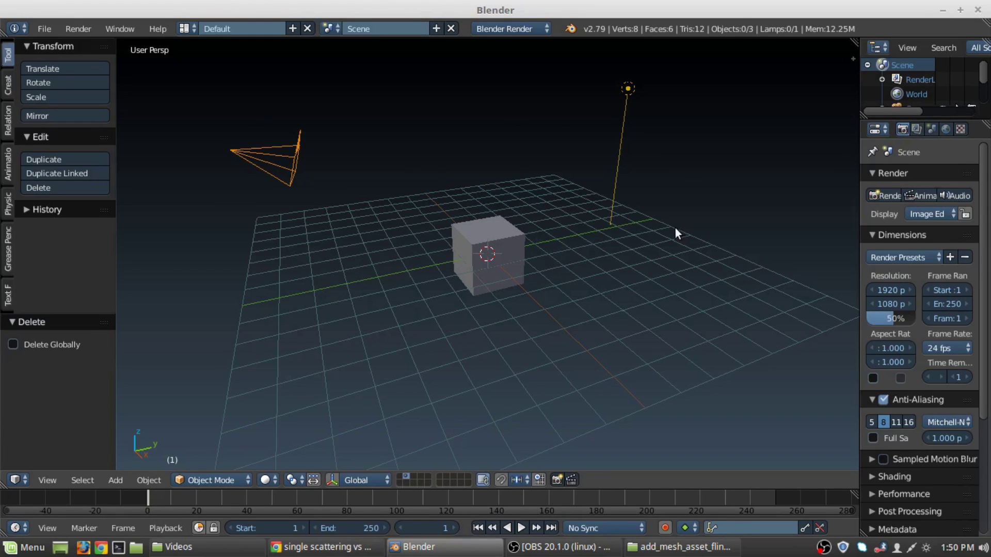
{"action": "key", "text": "a"}
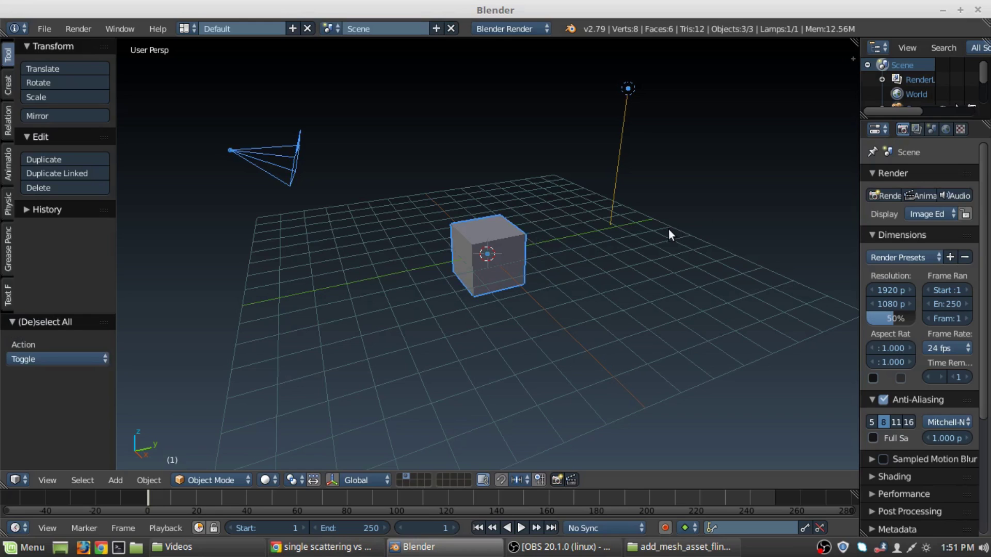
{"action": "key", "text": "x"}
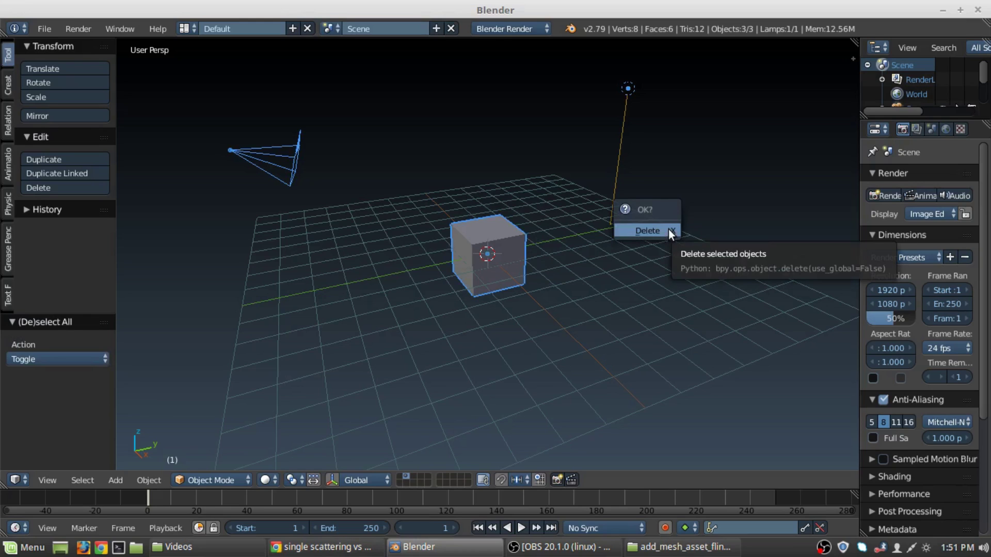
{"action": "left_click", "coordinate": [668, 230]}
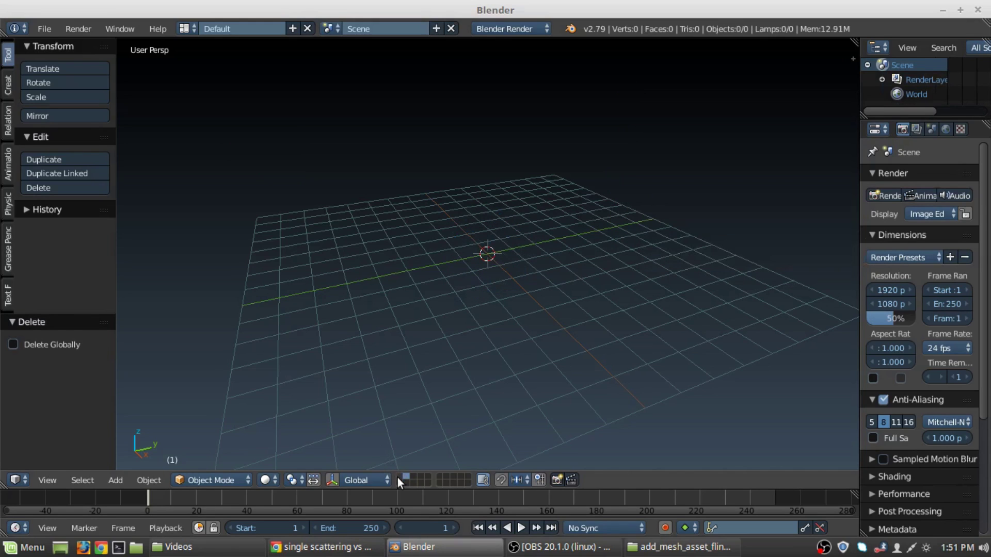
Save the empty scene as Blender's startup file.
{"action": "left_click", "coordinate": [44, 28]}
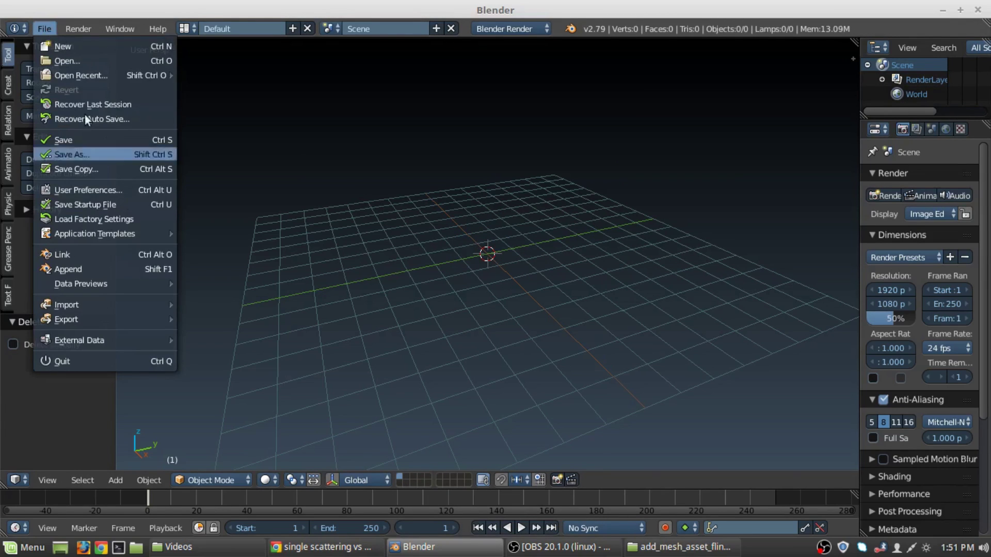
{"action": "left_click", "coordinate": [51, 29]}
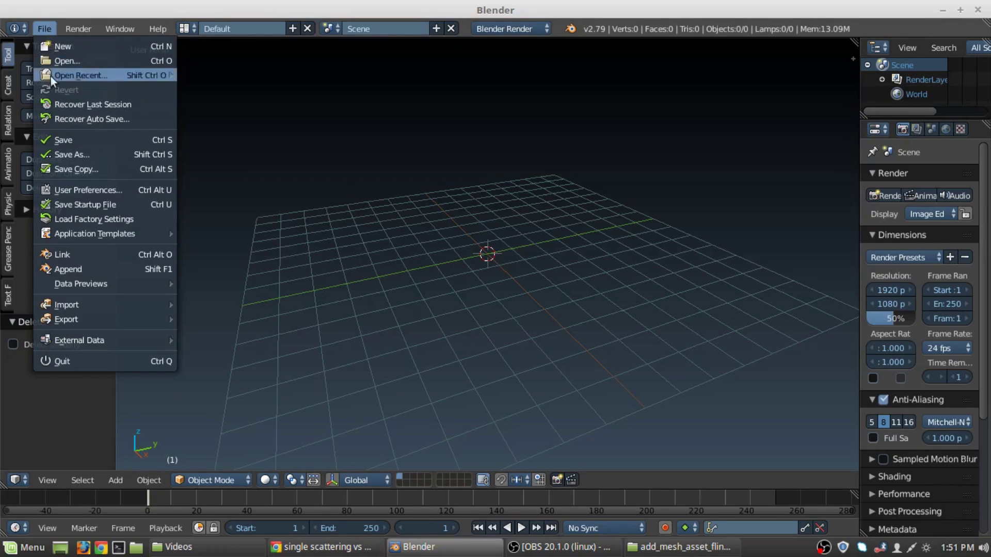
{"action": "mouse_move", "coordinate": [82, 230]}
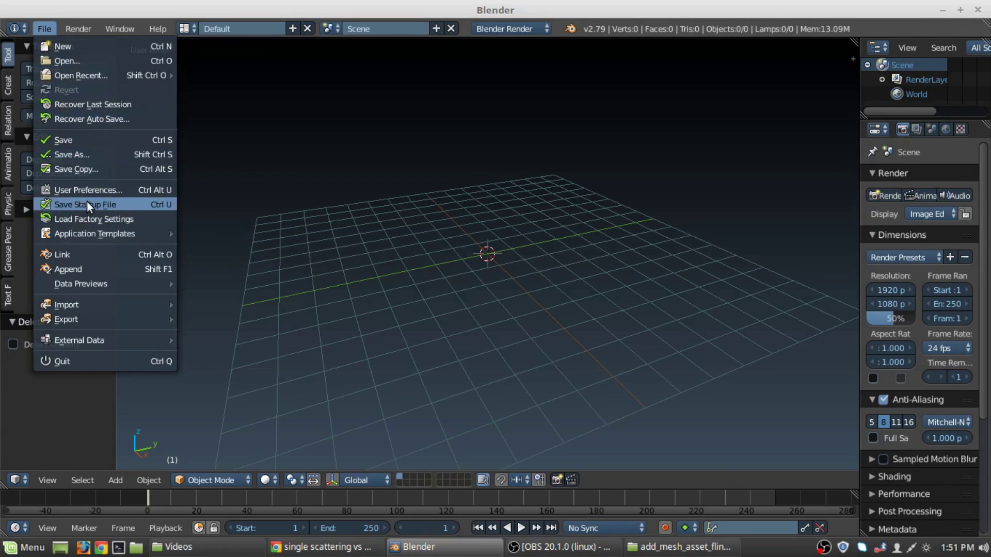
{"action": "left_click", "coordinate": [88, 206]}
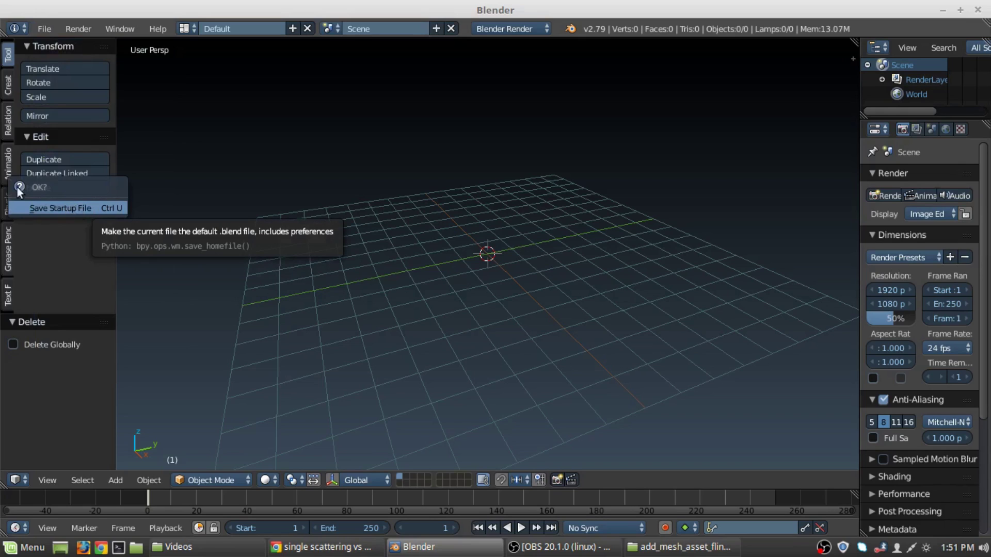
{"action": "left_click", "coordinate": [24, 209]}
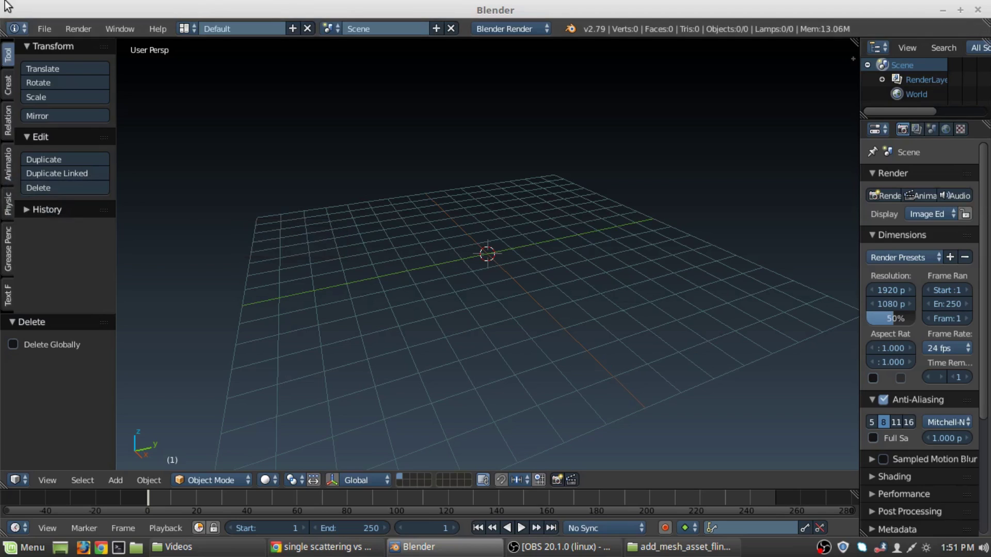
{"action": "left_click", "coordinate": [39, 27]}
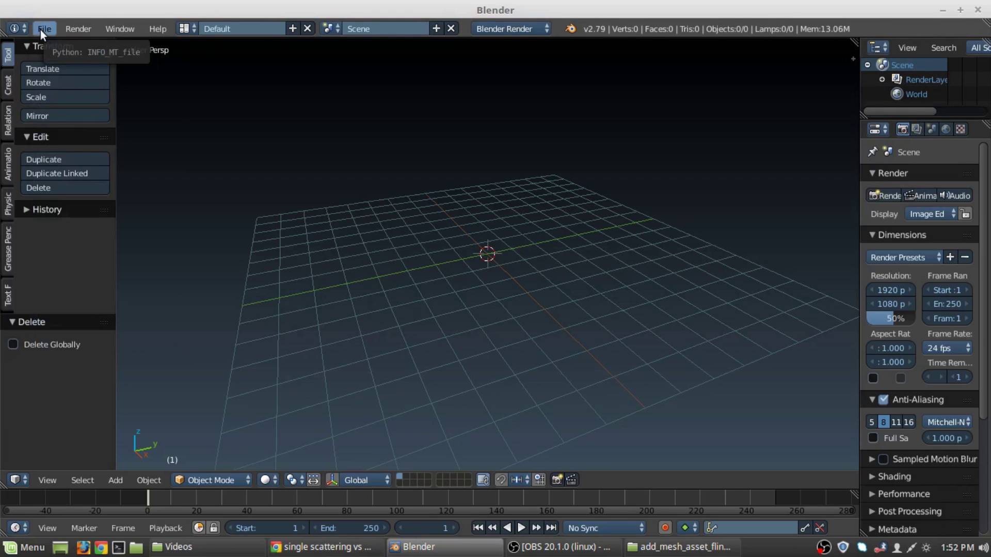
Open the File menu to reach the User Preferences entry.
{"action": "left_click", "coordinate": [41, 31]}
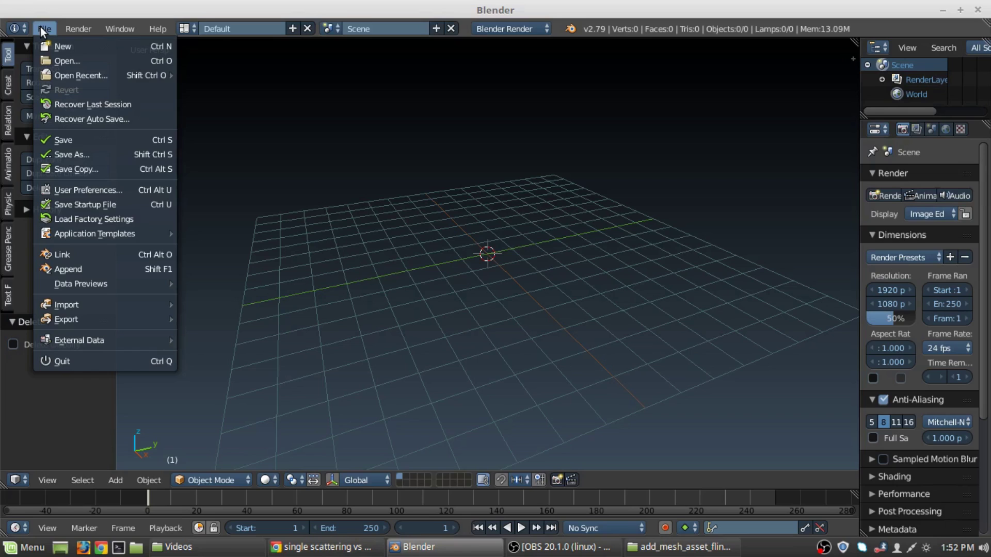
Open User Preferences on the Themes tab and browse the theme presets list.
{"action": "left_click", "coordinate": [86, 190]}
{"action": "left_click_drag", "start_coordinate": [286, 26], "coordinate": [536, 58]}
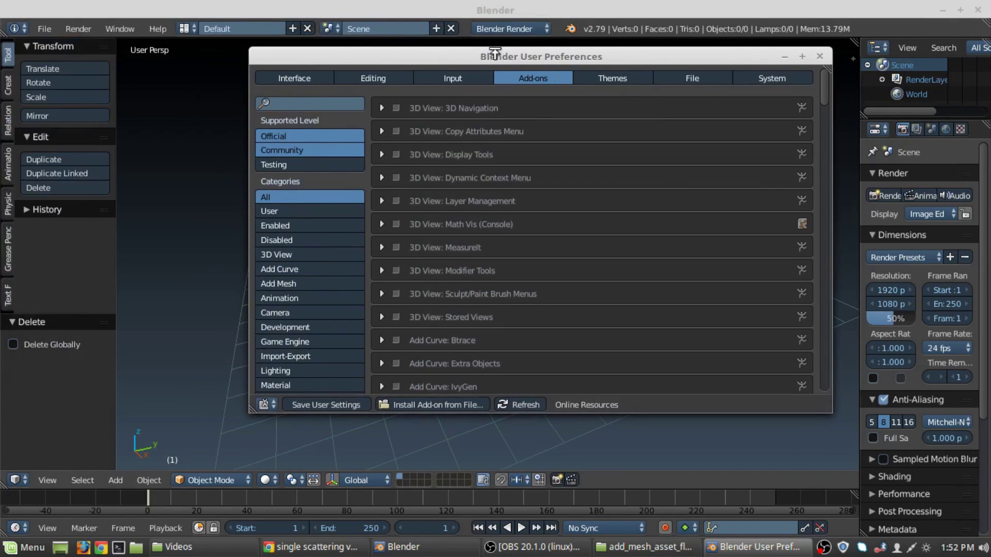
{"action": "left_click", "coordinate": [612, 78]}
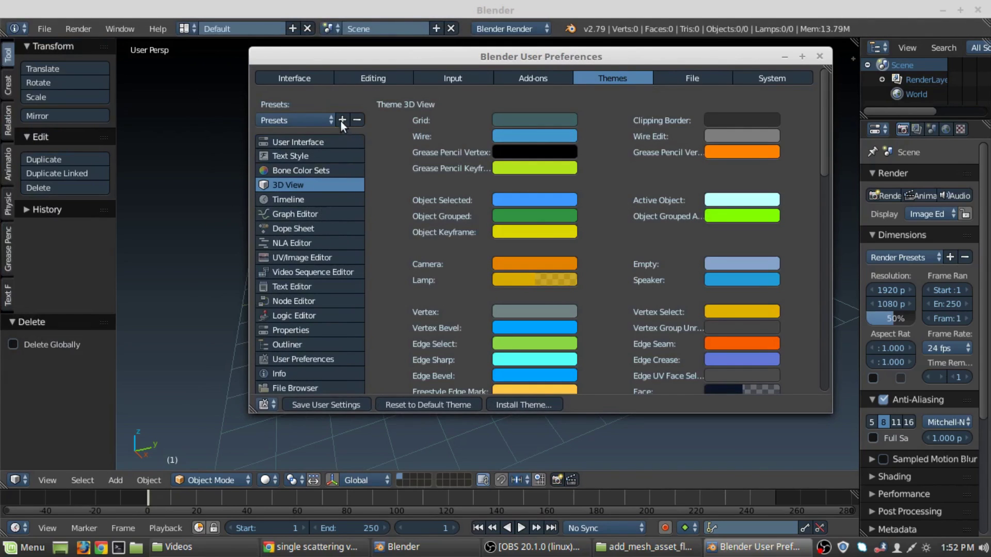
{"action": "left_click", "coordinate": [317, 119]}
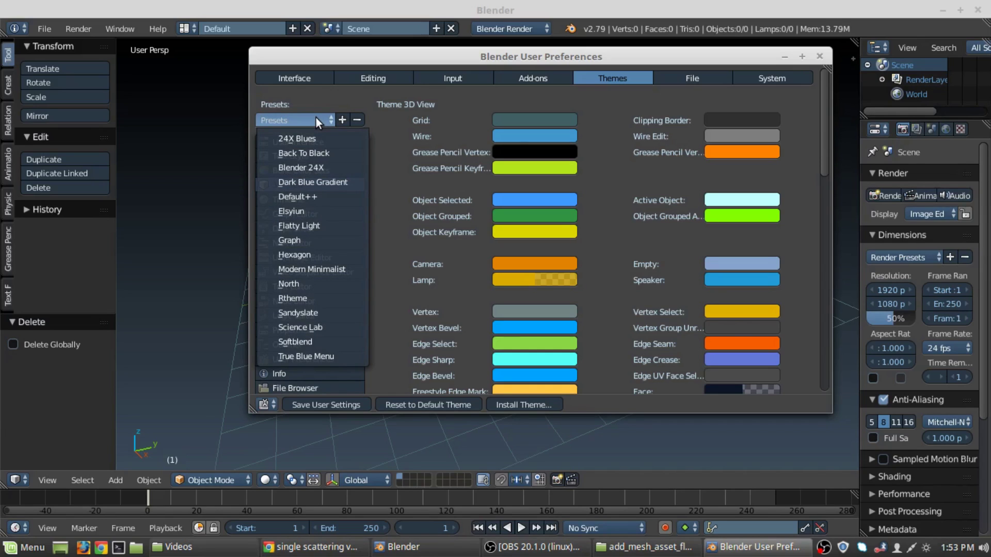
{"action": "key", "text": "Escape"}
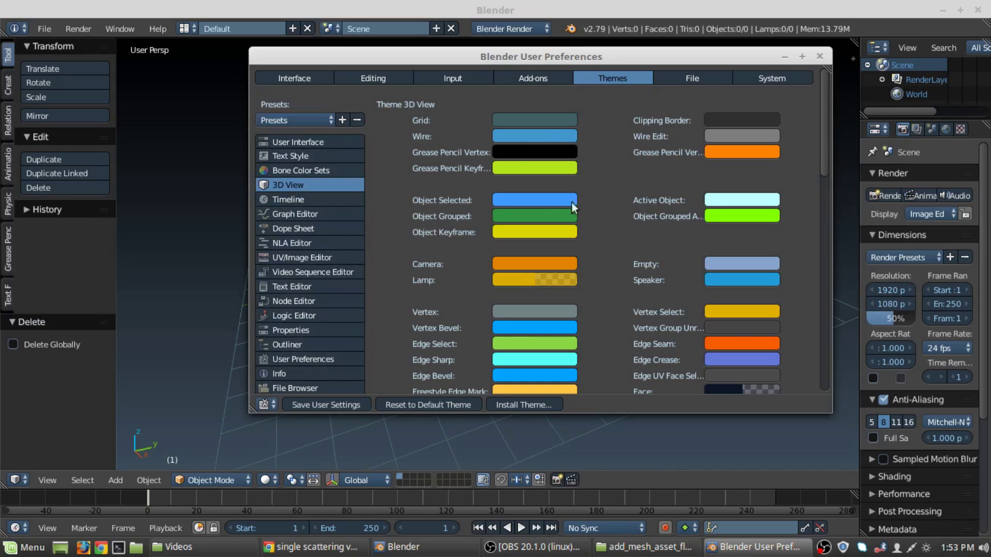
{"action": "scroll", "coordinate": [614, 201], "scroll_direction": "down", "scroll_amount": 5}
{"action": "scroll", "coordinate": [614, 200], "scroll_direction": "up", "scroll_amount": 5}
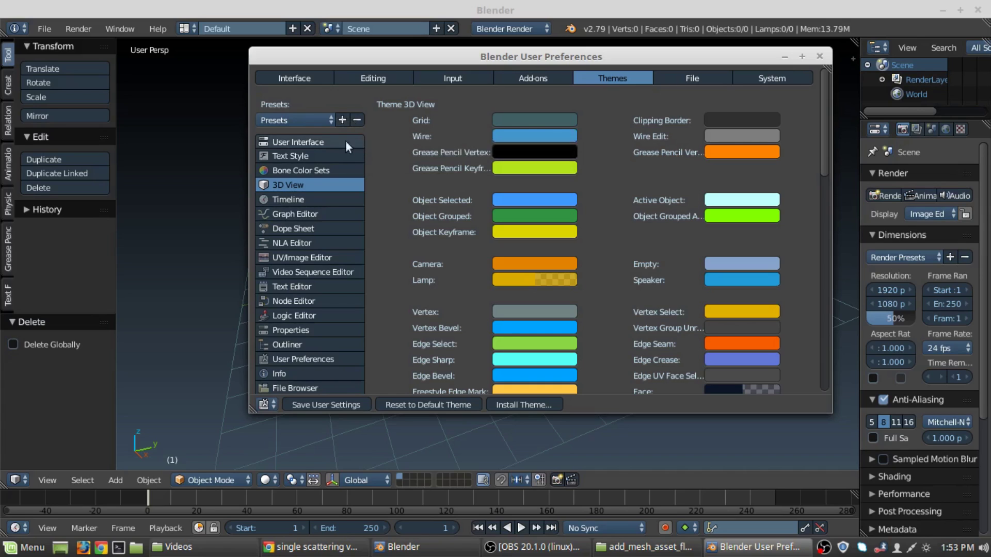
{"action": "left_click", "coordinate": [316, 120]}
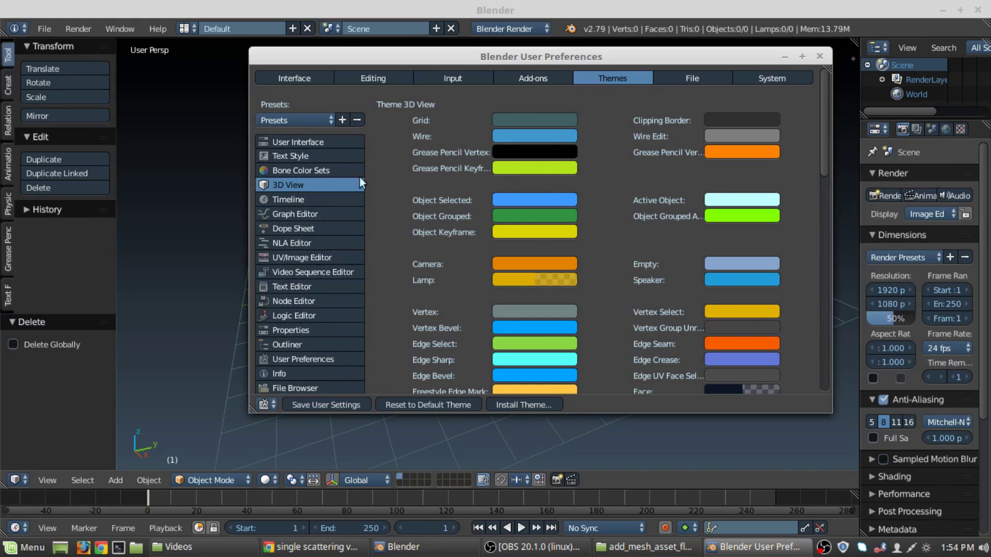
{"action": "scroll", "coordinate": [504, 252], "scroll_direction": "down", "scroll_amount": 15}
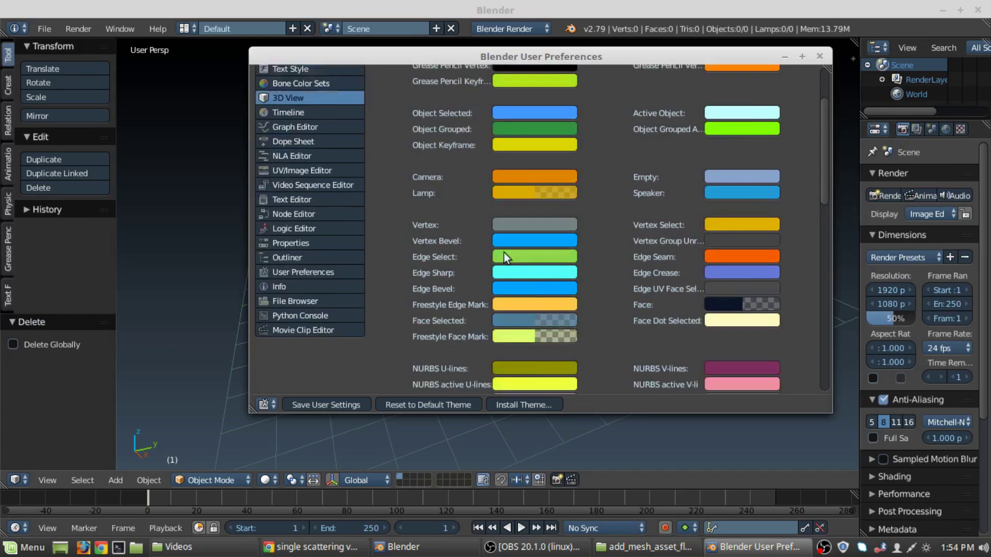
{"action": "scroll", "coordinate": [509, 249], "scroll_direction": "up", "scroll_amount": 20}
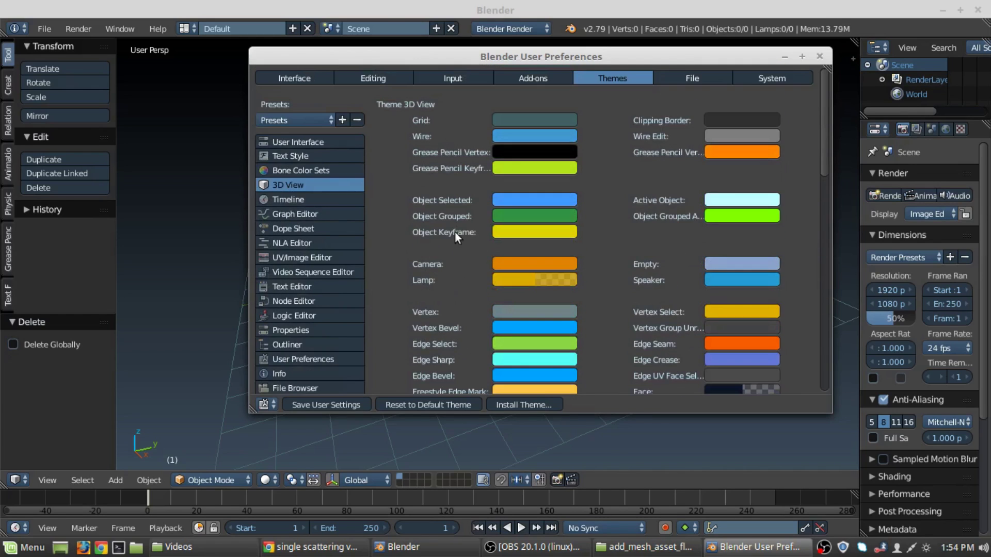
Look through the Timeline, Bone Color Sets, Text Style and User Interface themes, then close preferences.
{"action": "left_click", "coordinate": [279, 196]}
{"action": "left_click", "coordinate": [300, 171]}
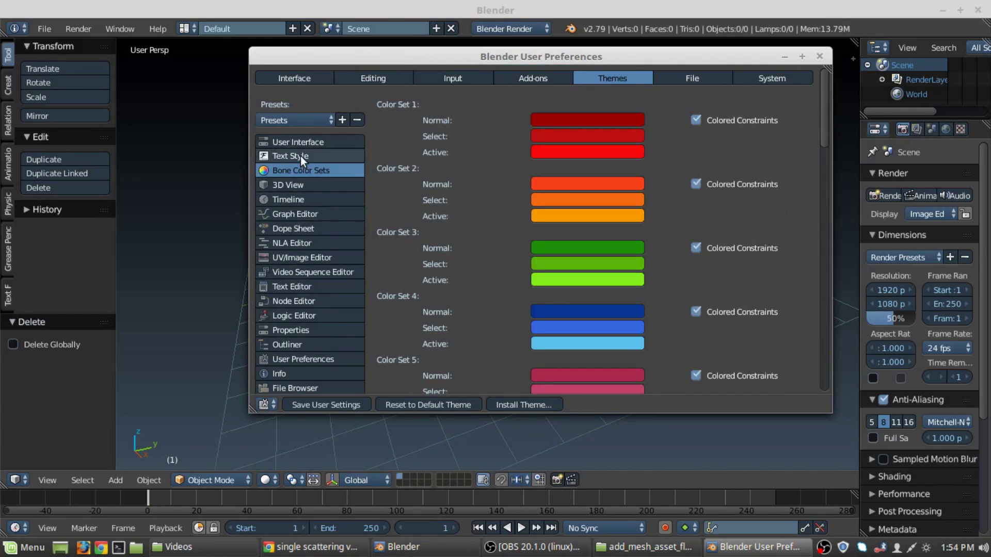
{"action": "left_click", "coordinate": [300, 156]}
{"action": "left_click", "coordinate": [305, 142]}
{"action": "left_click", "coordinate": [302, 156]}
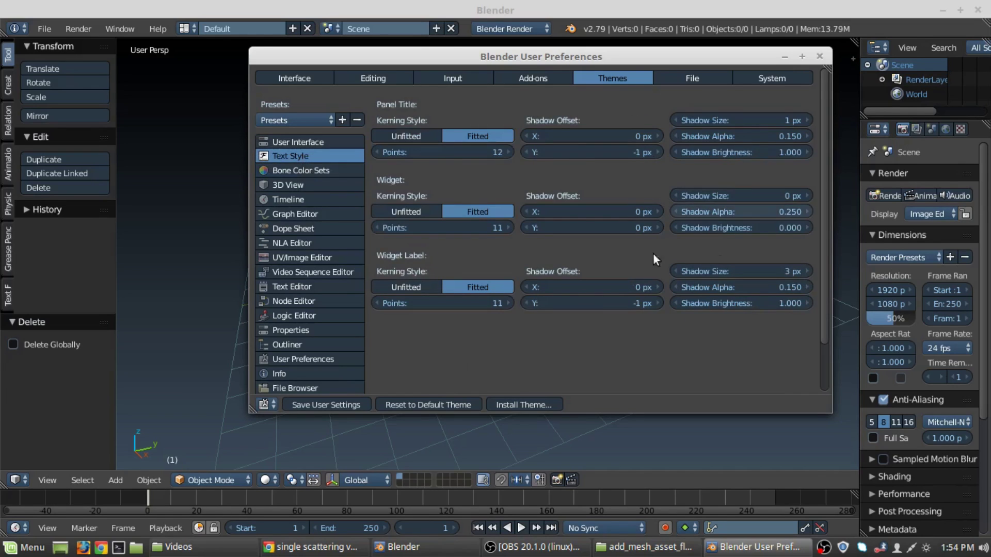
{"action": "scroll", "coordinate": [293, 300], "scroll_direction": "down", "scroll_amount": 3}
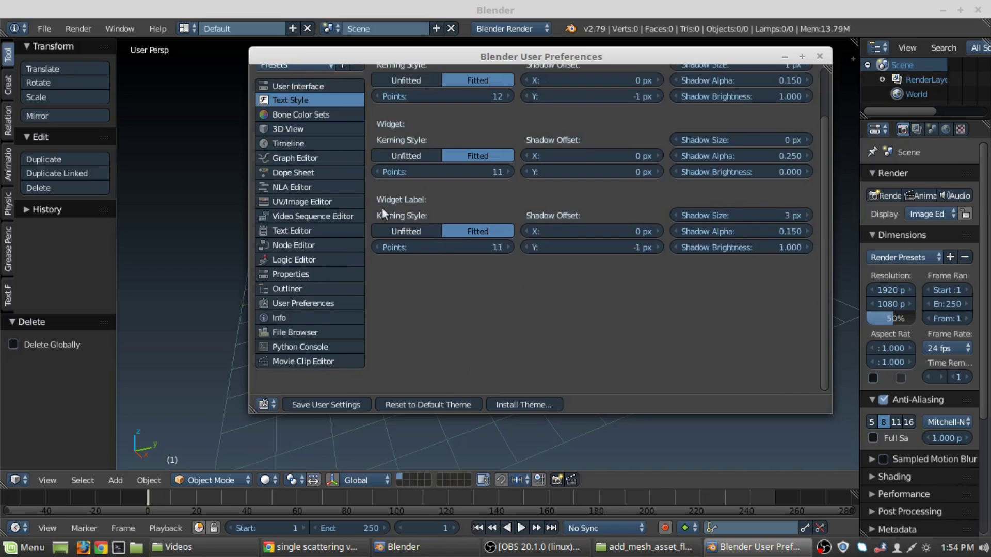
{"action": "scroll", "coordinate": [441, 311], "scroll_direction": "up", "scroll_amount": 3}
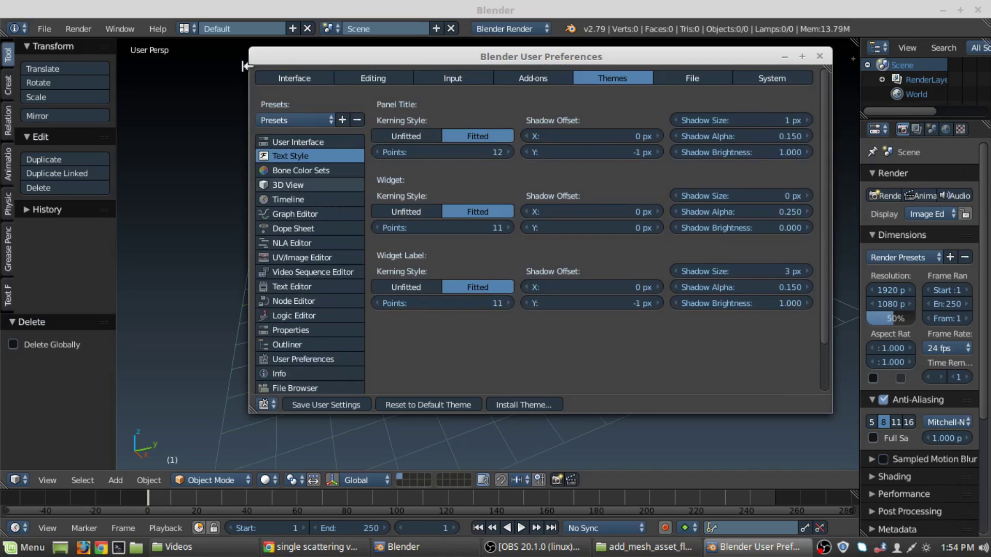
{"action": "left_click", "coordinate": [291, 122]}
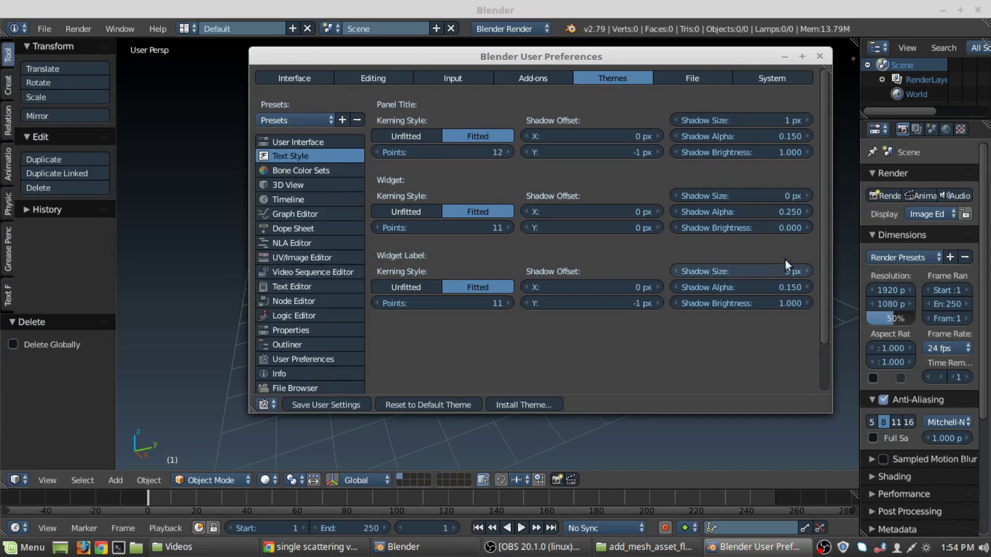
{"action": "left_click", "coordinate": [819, 57]}
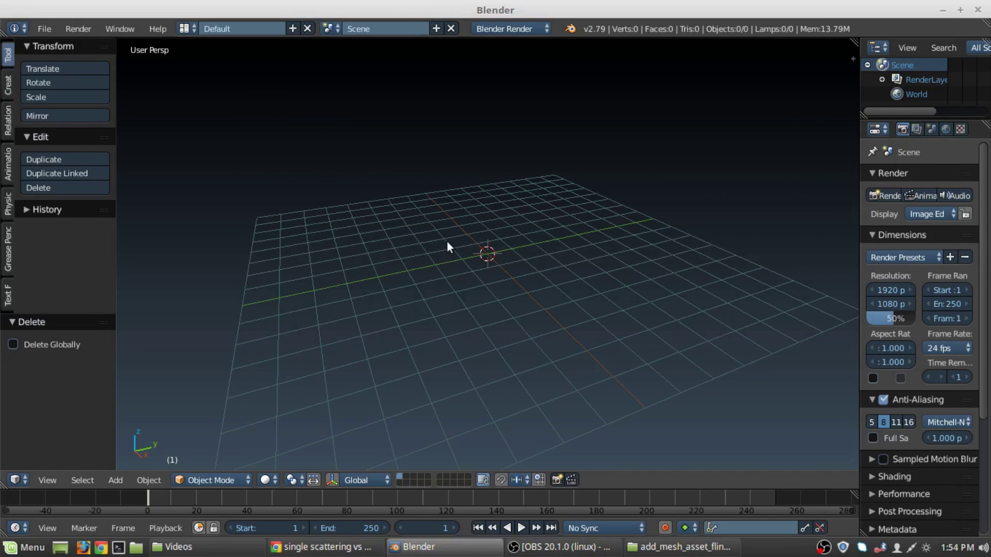
Reopen User Preferences centred on screen and browse theme categories through to Node Editor.
{"action": "left_click", "coordinate": [44, 25]}
{"action": "left_click", "coordinate": [86, 191]}
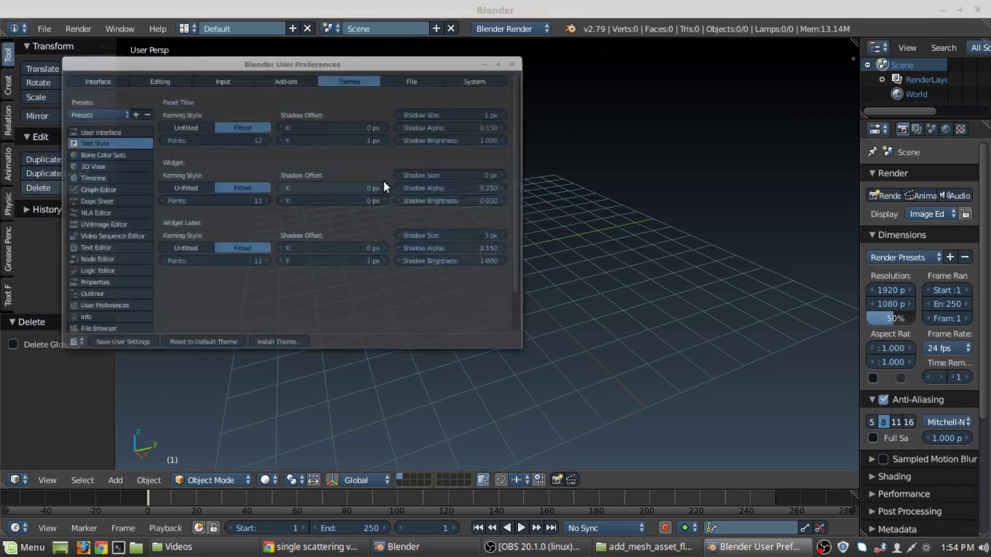
{"action": "left_click_drag", "start_coordinate": [345, 27], "coordinate": [566, 46]}
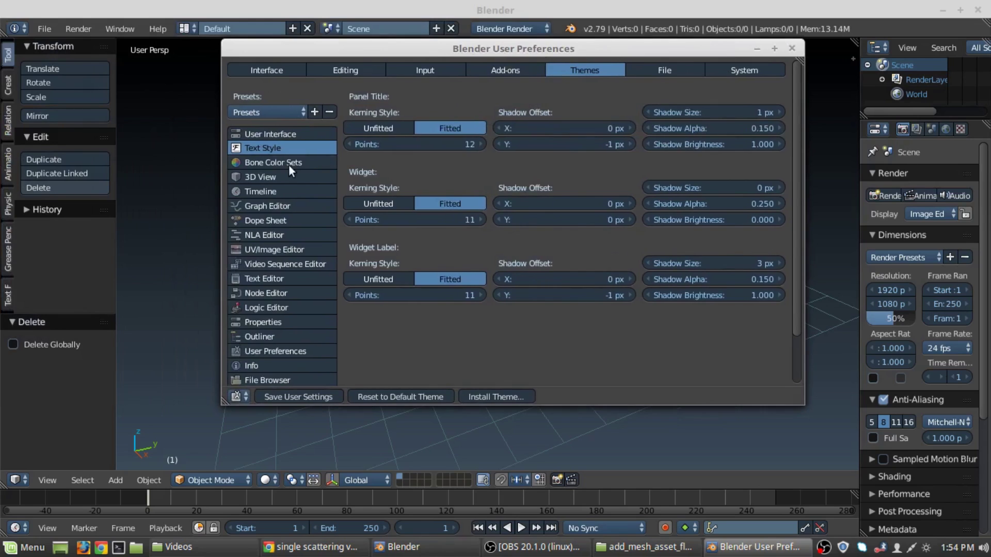
{"action": "left_click", "coordinate": [288, 163]}
{"action": "left_click", "coordinate": [282, 221]}
{"action": "left_click", "coordinate": [289, 322]}
{"action": "left_click", "coordinate": [285, 206]}
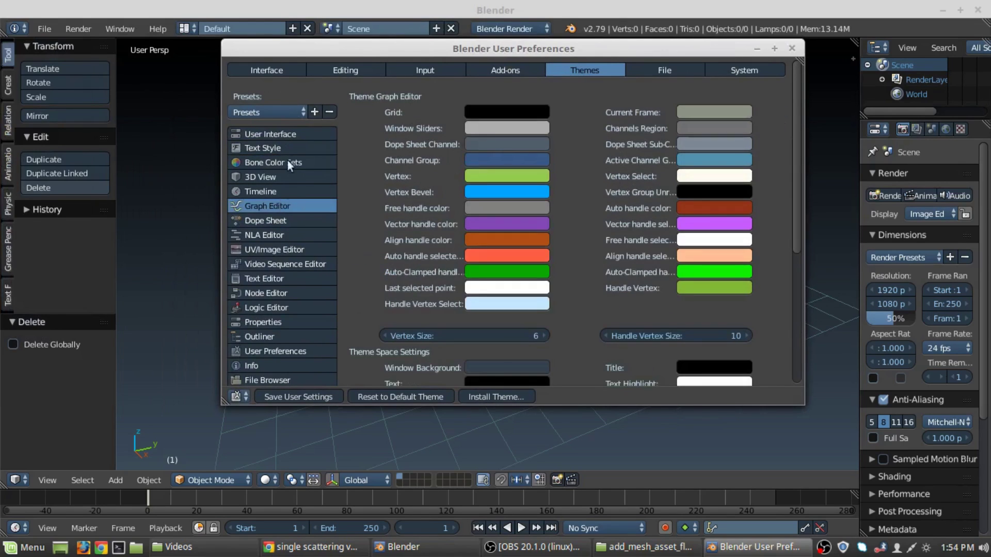
{"action": "left_click", "coordinate": [296, 292]}
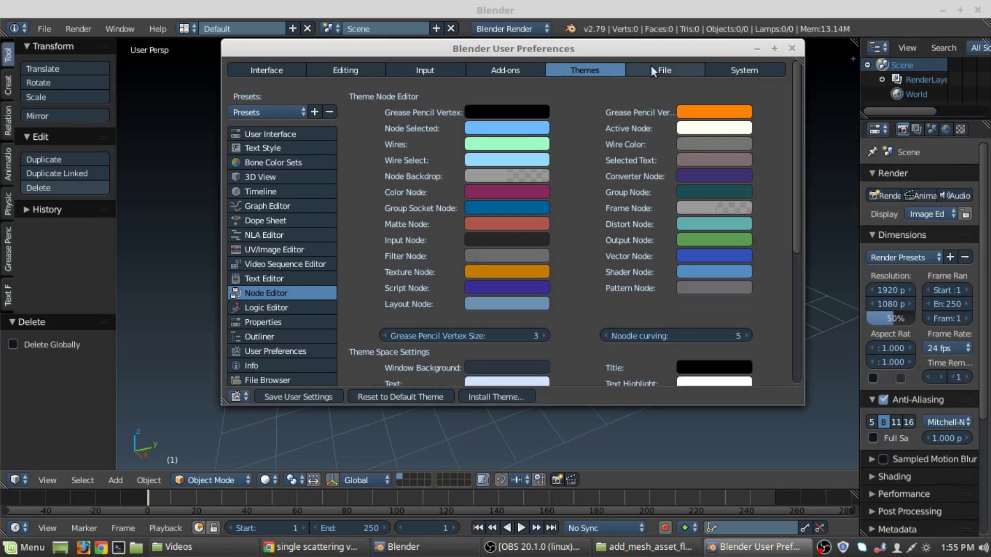
Set the Cycles compute device to CUDA (GeForce GTX 950), save user settings, and close preferences.
{"action": "left_click", "coordinate": [728, 72]}
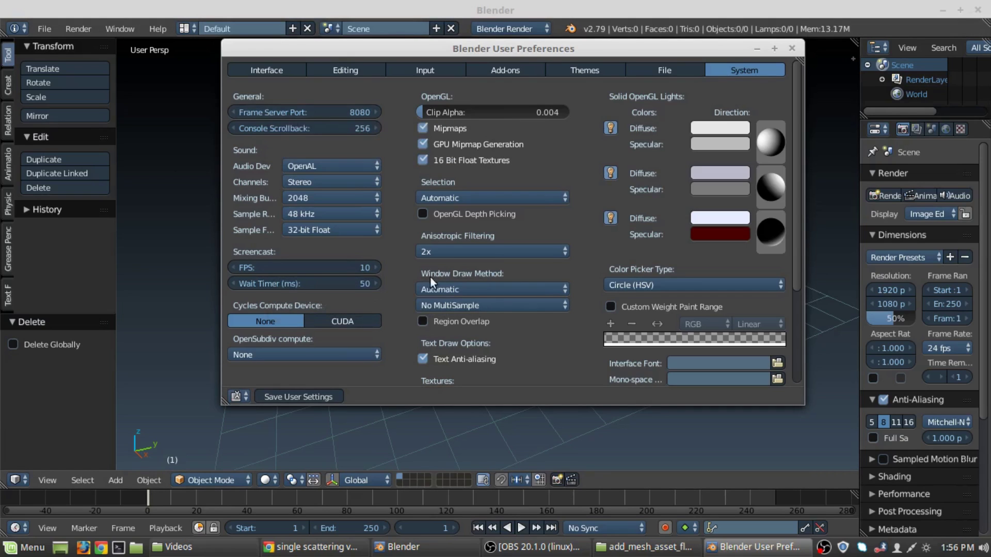
{"action": "left_click", "coordinate": [340, 322]}
{"action": "scroll", "coordinate": [283, 327], "scroll_direction": "down", "scroll_amount": 1}
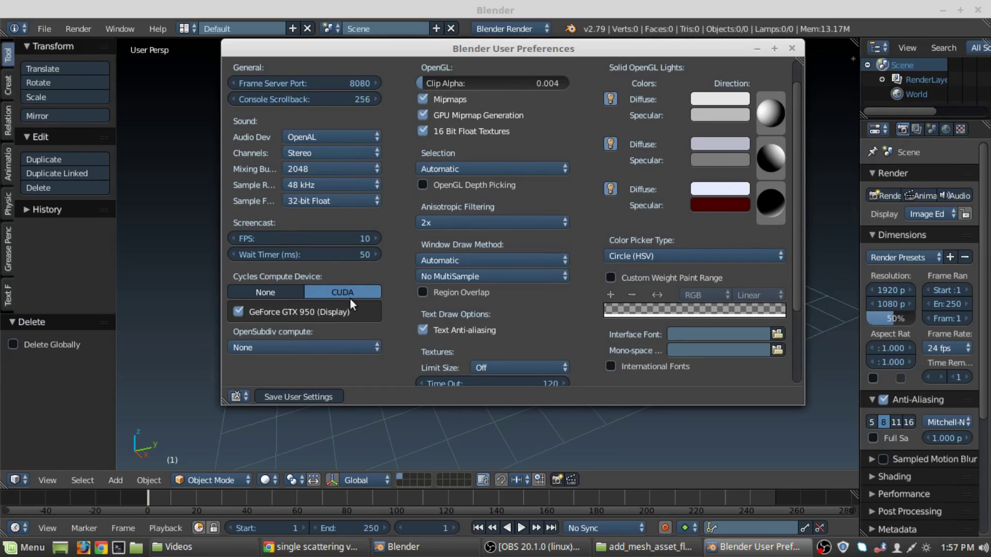
{"action": "left_click", "coordinate": [311, 401]}
{"action": "scroll", "coordinate": [427, 225], "scroll_direction": "up", "scroll_amount": 2}
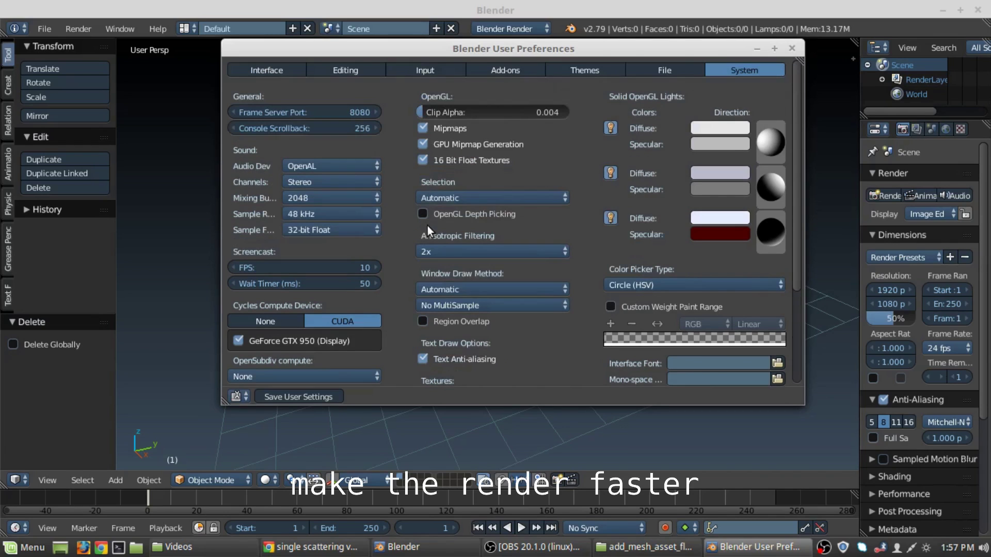
{"action": "scroll", "coordinate": [373, 239], "scroll_direction": "down", "scroll_amount": 2}
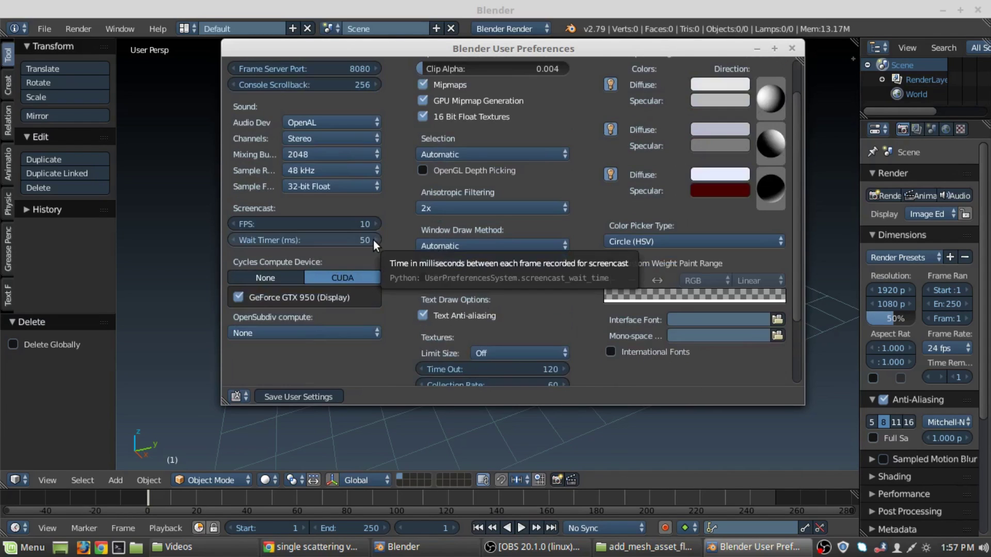
{"action": "scroll", "coordinate": [373, 240], "scroll_direction": "up", "scroll_amount": 2}
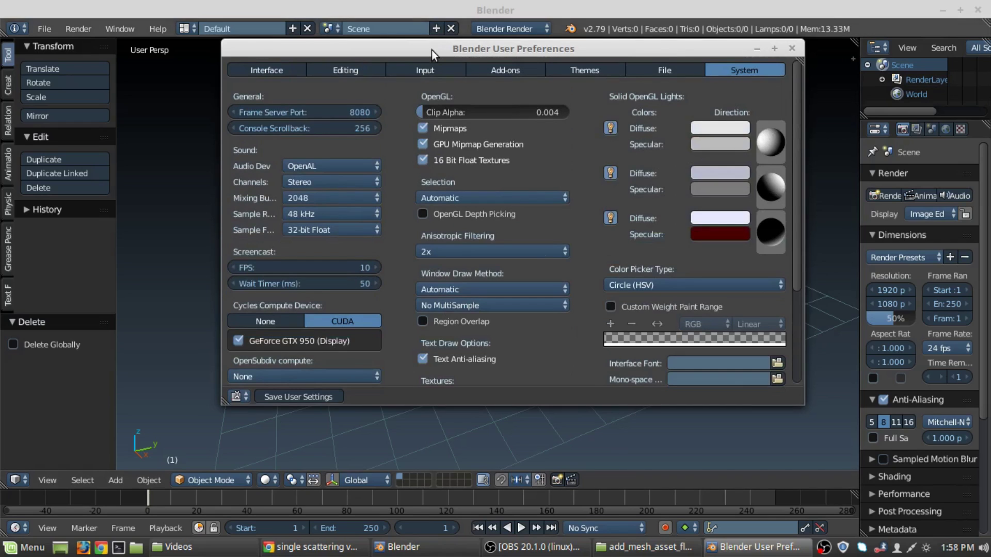
{"action": "left_click", "coordinate": [791, 47]}
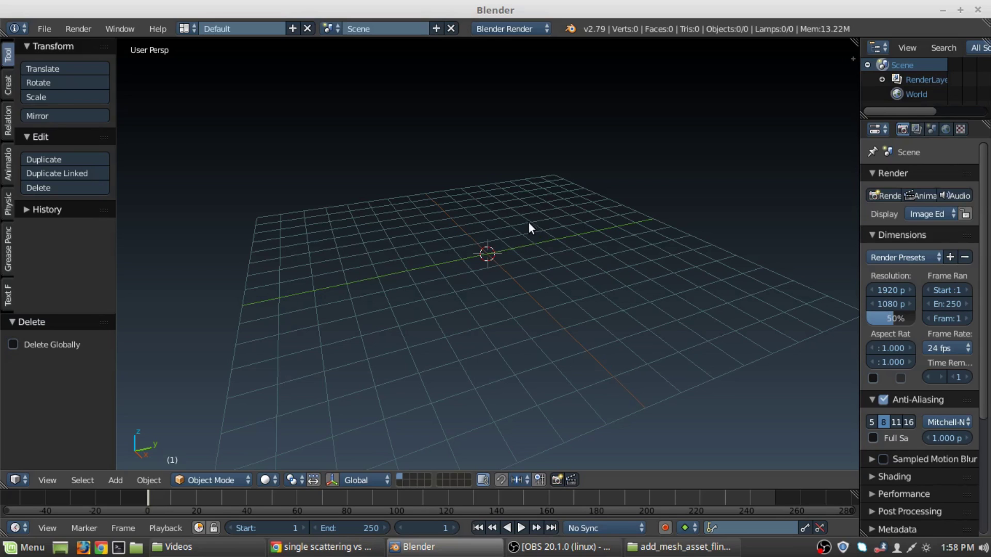
{"action": "left_click", "coordinate": [45, 29]}
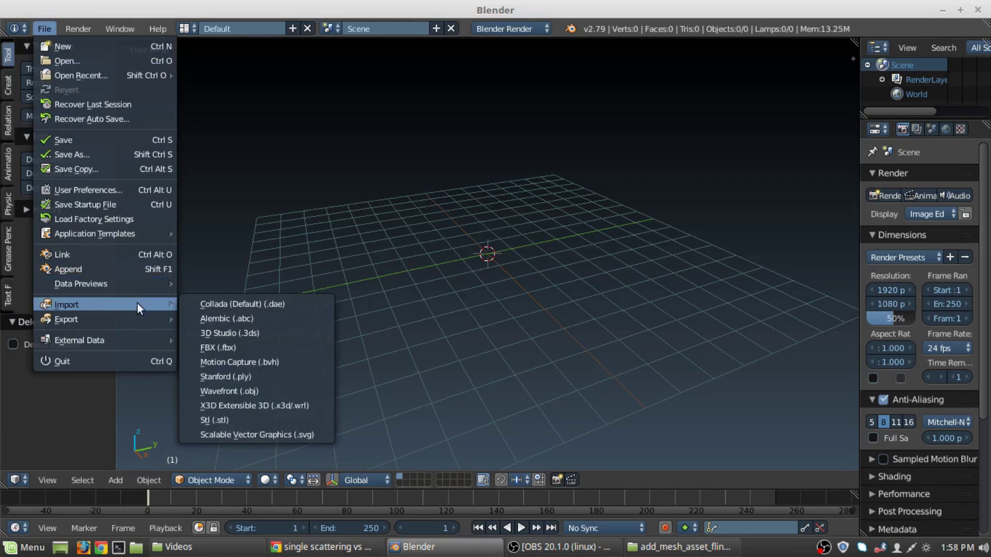
{"action": "mouse_move", "coordinate": [132, 315]}
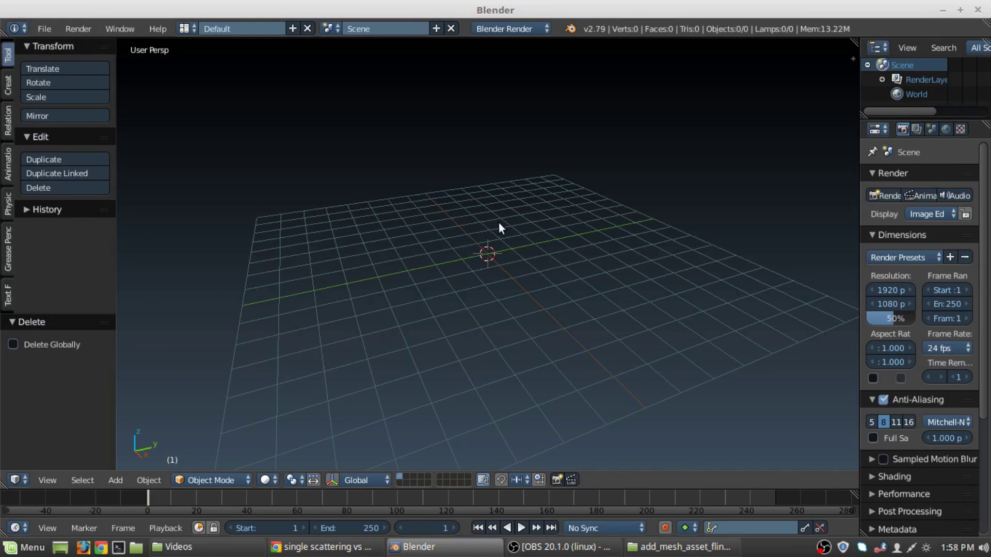
Snap the selection to the grid, add a cube, and place a new plane to its left.
{"action": "key", "text": "shift+s"}
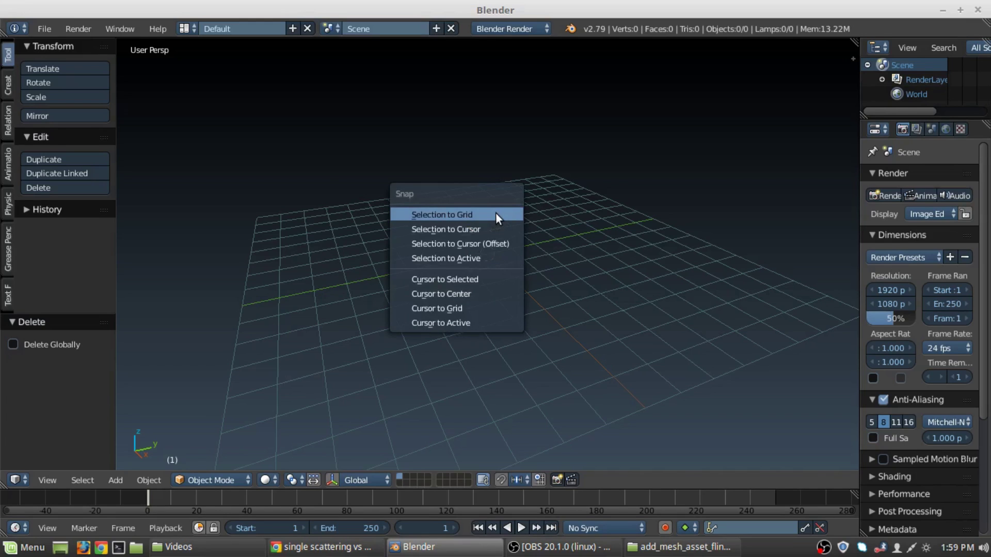
{"action": "left_click", "coordinate": [496, 214]}
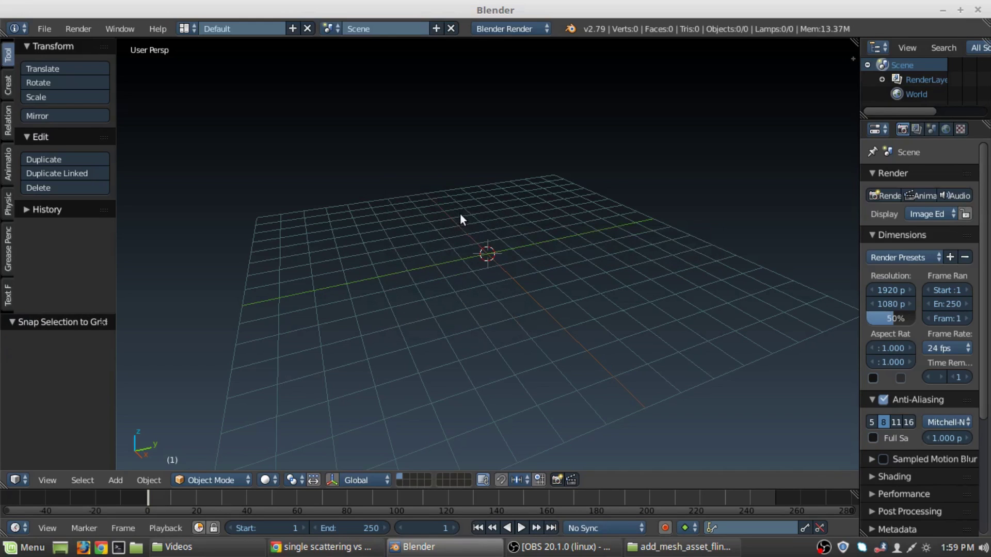
{"action": "key", "text": "shift+a"}
{"action": "left_click", "coordinate": [508, 228]}
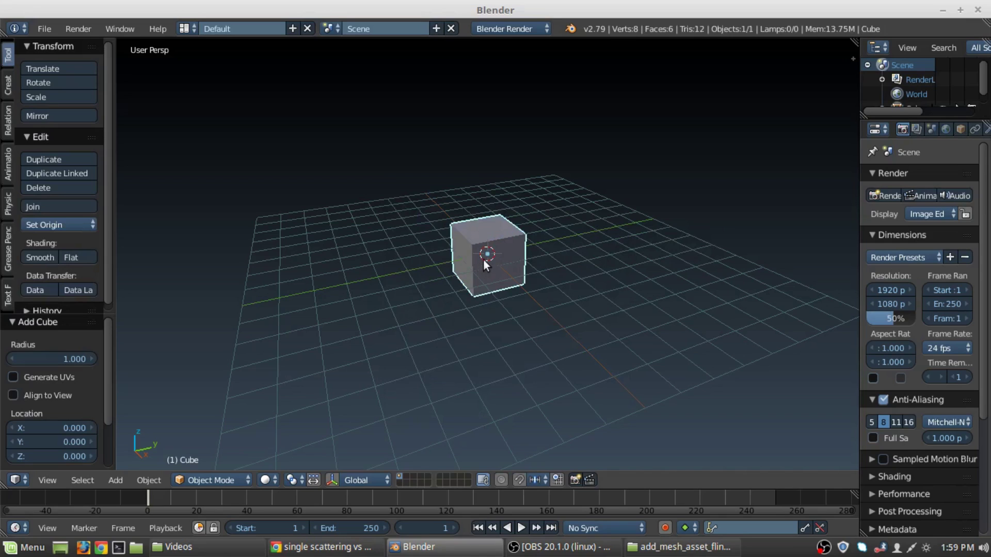
{"action": "key", "text": "shift+a"}
{"action": "left_click", "coordinate": [516, 256]}
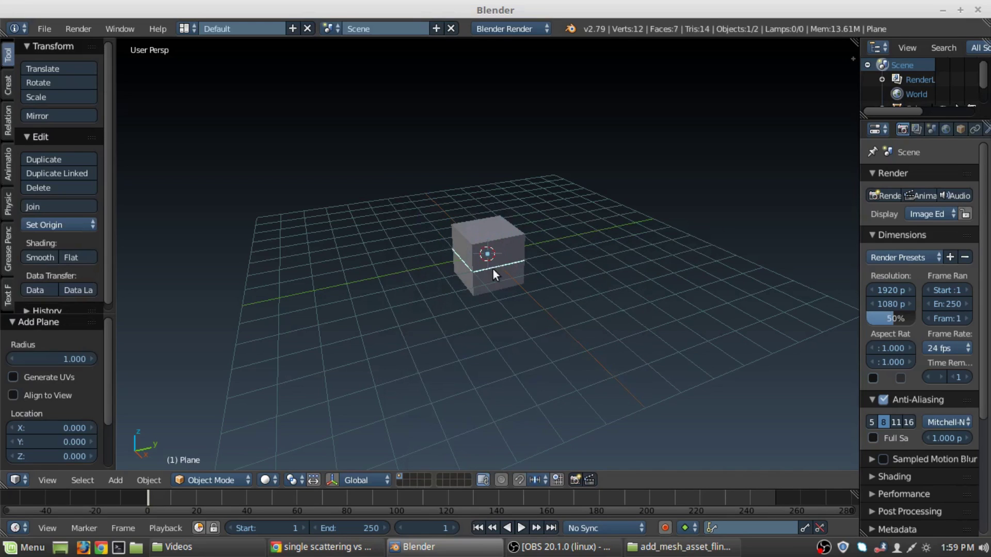
{"action": "key", "text": "g"}
{"action": "left_click", "coordinate": [347, 299]}
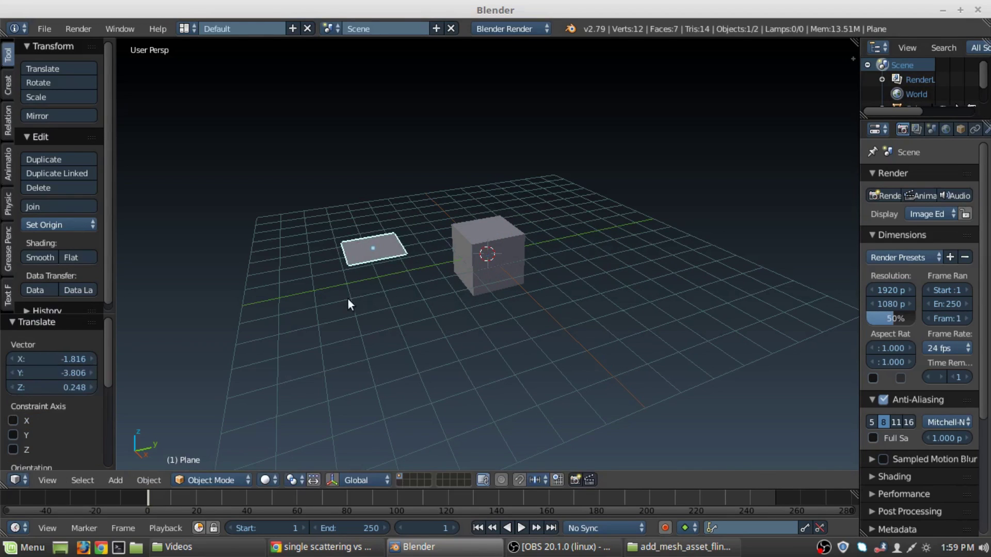
Duplicate the cube and delete the copy, then add a UV sphere at the centre.
{"action": "right_click", "coordinate": [507, 250]}
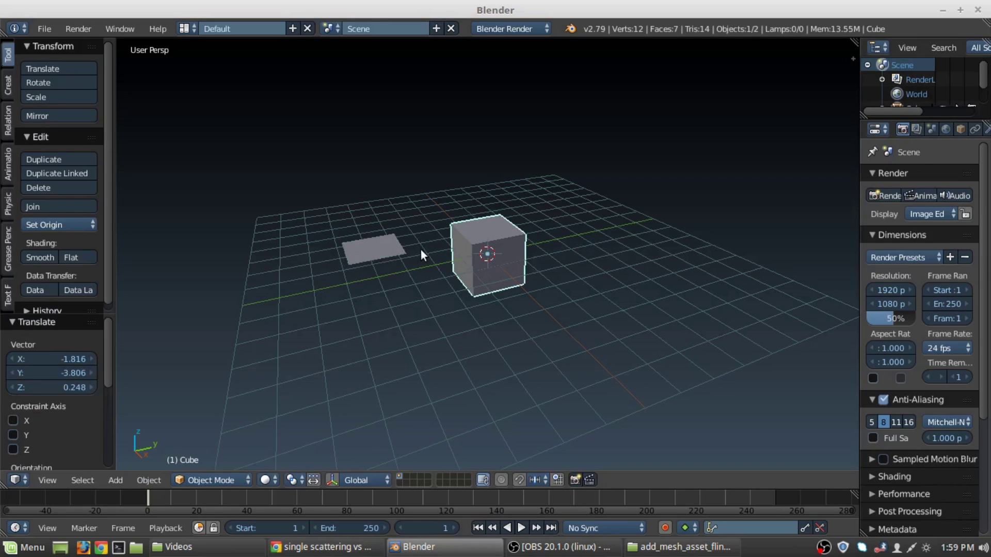
{"action": "key", "text": "shift+d"}
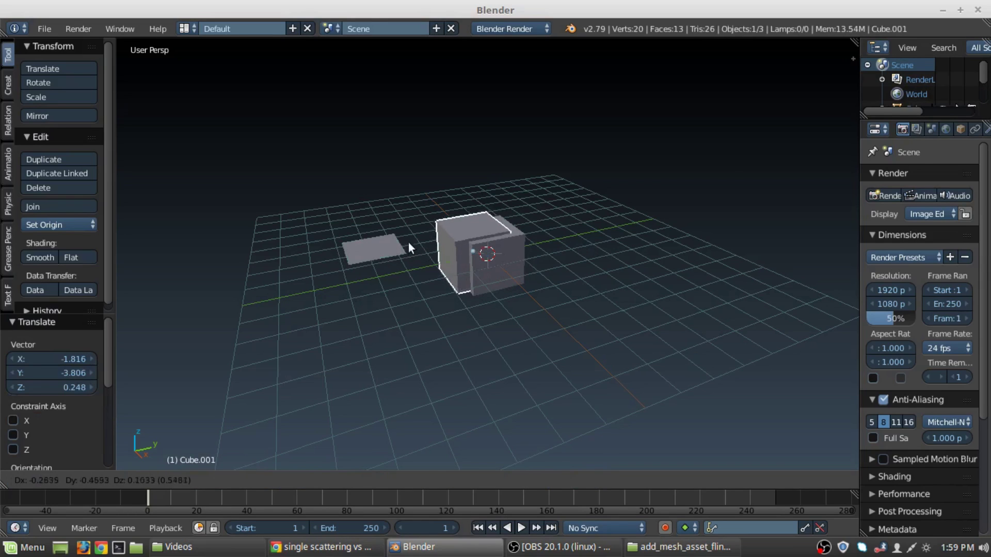
{"action": "right_click", "coordinate": [411, 230]}
{"action": "key", "text": "x"}
{"action": "left_click", "coordinate": [414, 232]}
{"action": "key", "text": "shift+a"}
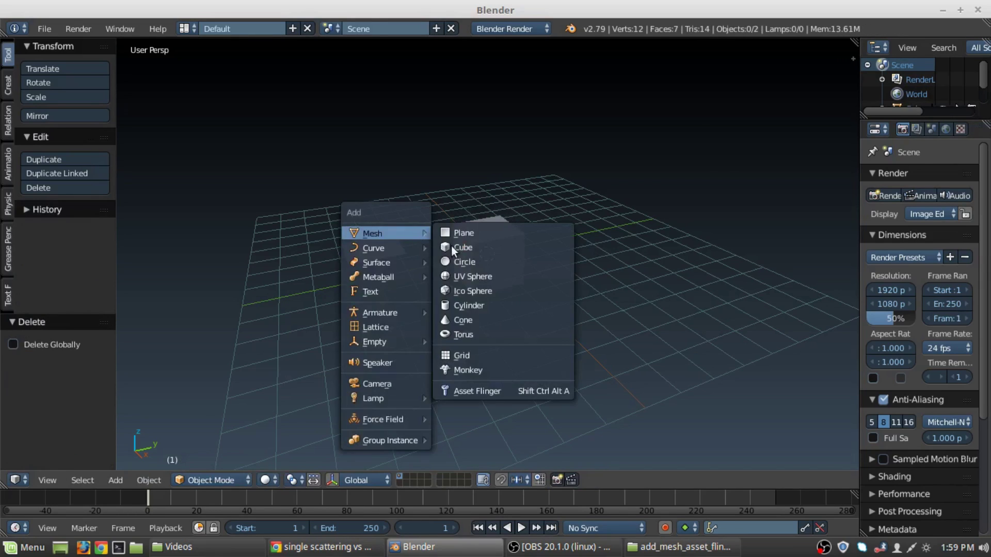
{"action": "left_click", "coordinate": [452, 275]}
Move the UV sphere to the right of the cube, then select both sphere and cube.
{"action": "key", "text": "g"}
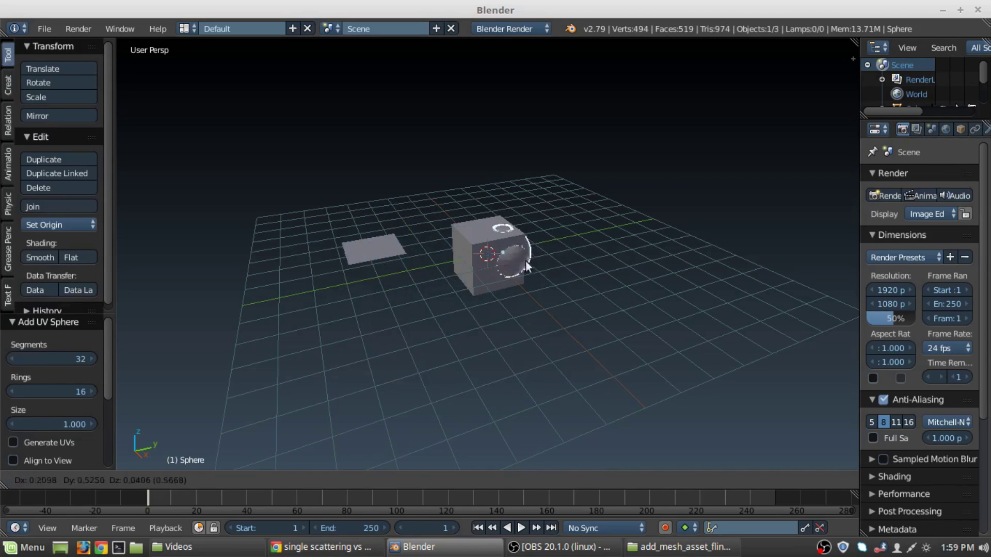
{"action": "left_click", "coordinate": [542, 257]}
{"action": "key", "text": "a"}
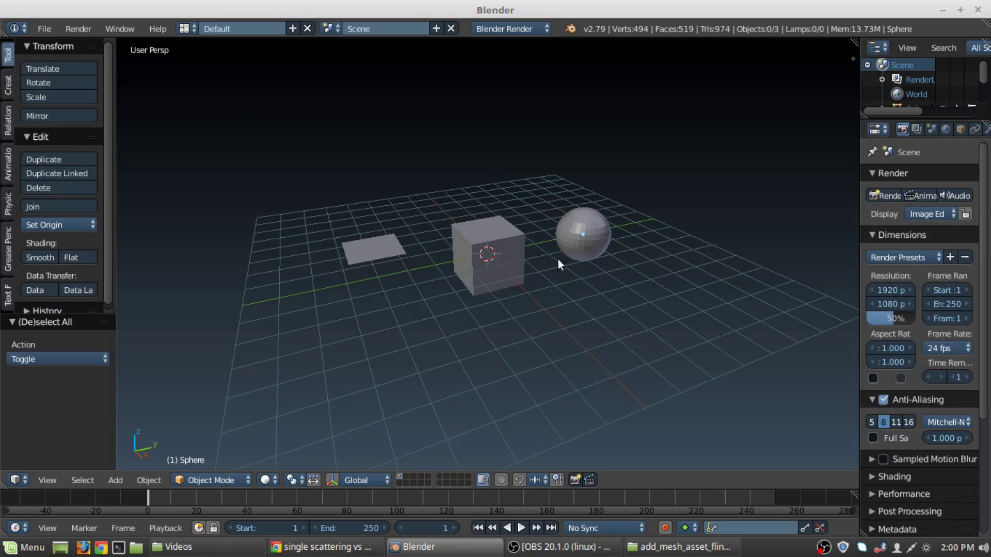
{"action": "right_click", "coordinate": [576, 240]}
{"action": "right_click", "coordinate": [492, 248], "text": "shift"}
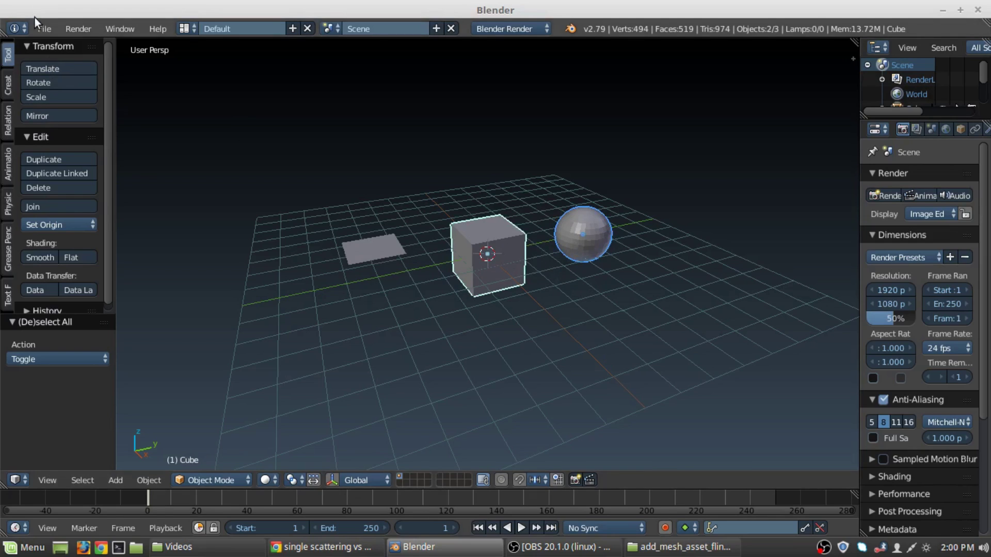
Check that File > Export lists Asset Flinger Model Export, then dismiss the menu.
{"action": "left_click", "coordinate": [44, 29]}
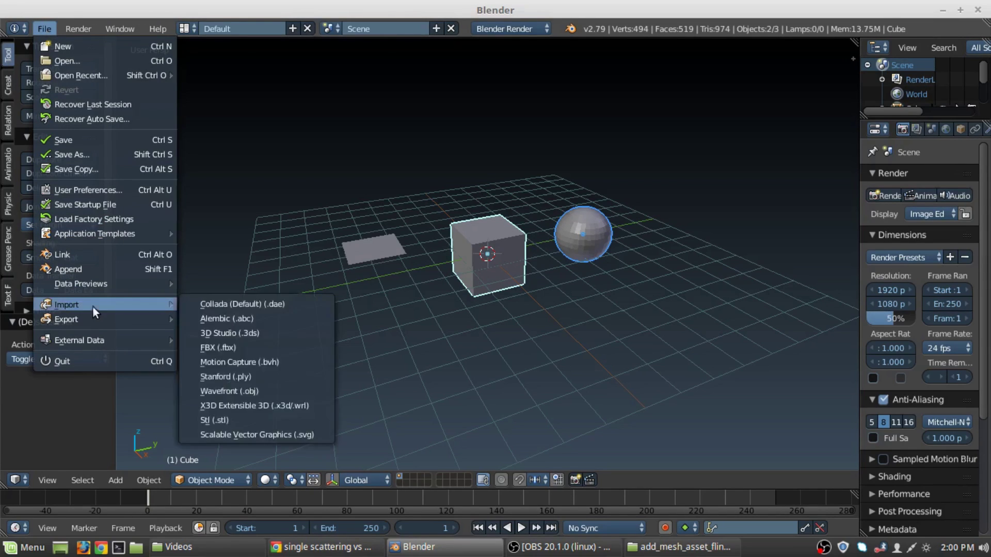
{"action": "mouse_move", "coordinate": [94, 315]}
{"action": "mouse_move", "coordinate": [273, 323]}
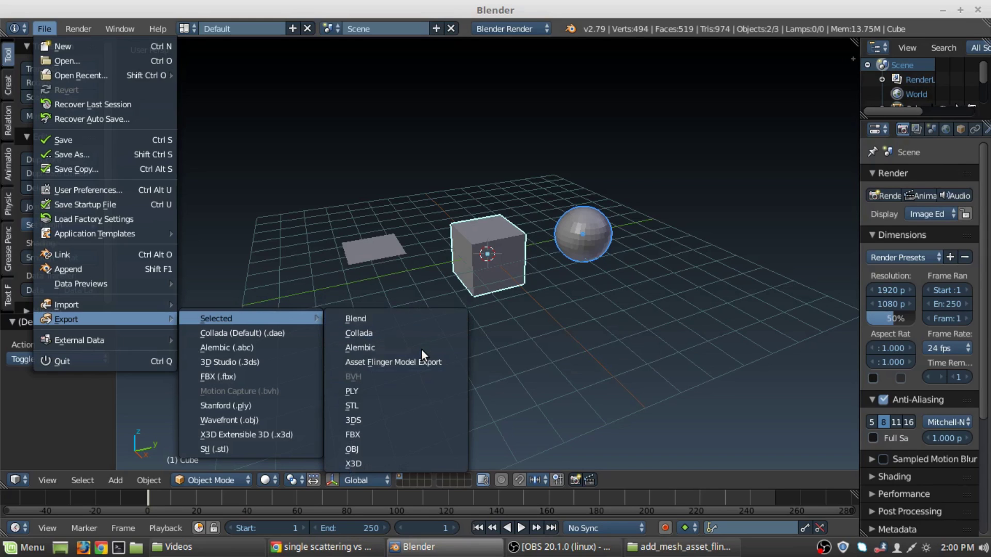
{"action": "left_click", "coordinate": [367, 444]}
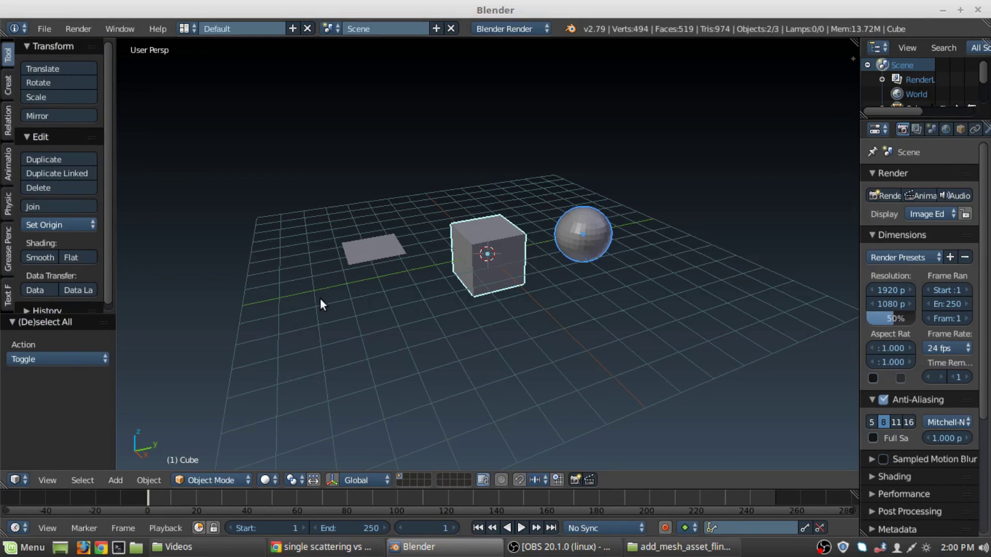
Select all objects and delete them.
{"action": "key", "text": "a"}
{"action": "key", "text": "a"}
{"action": "key", "text": "x"}
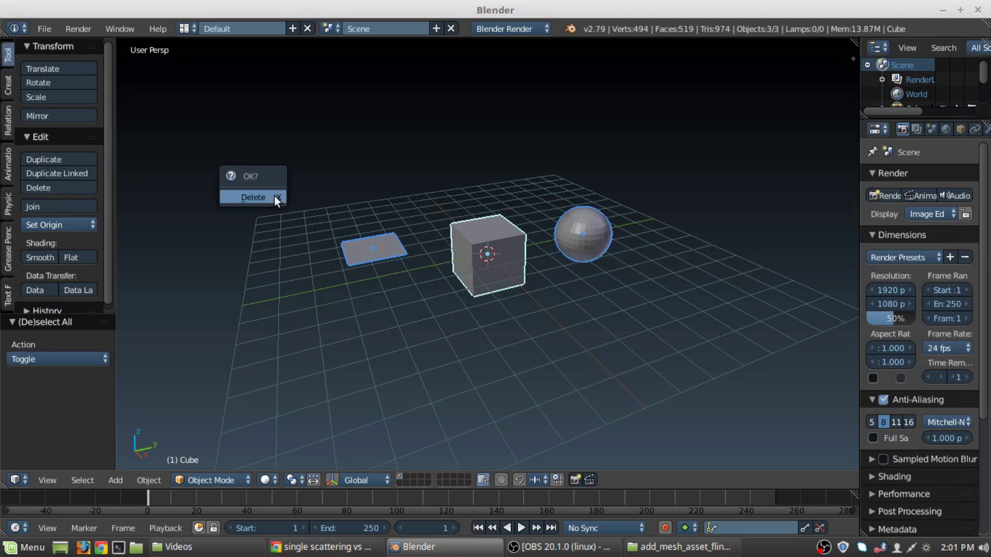
{"action": "left_click", "coordinate": [274, 201]}
View the Add-ons list in User Preferences, close it, and return to Chrome's Google results.
{"action": "left_click", "coordinate": [45, 32]}
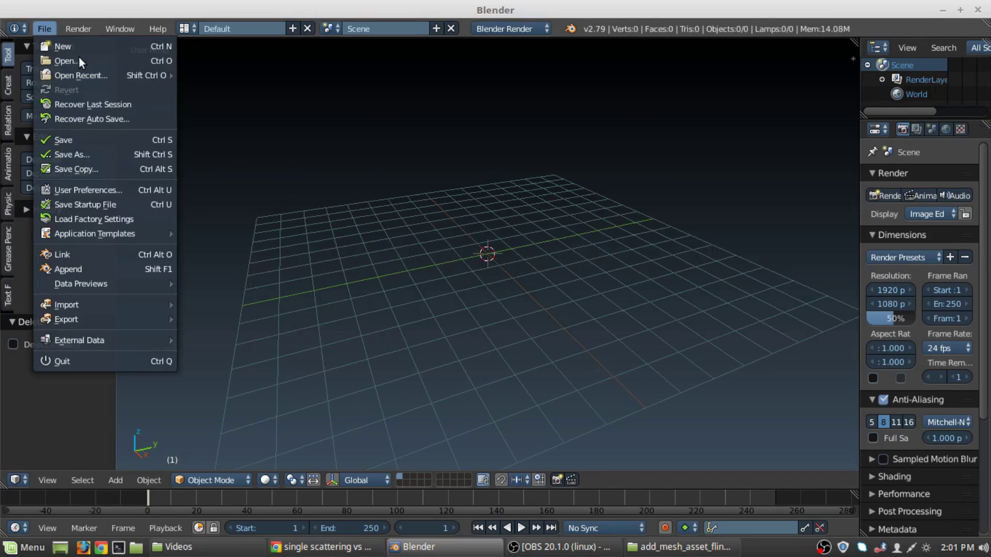
{"action": "left_click", "coordinate": [95, 191]}
{"action": "left_click_drag", "start_coordinate": [290, 9], "coordinate": [502, 60]}
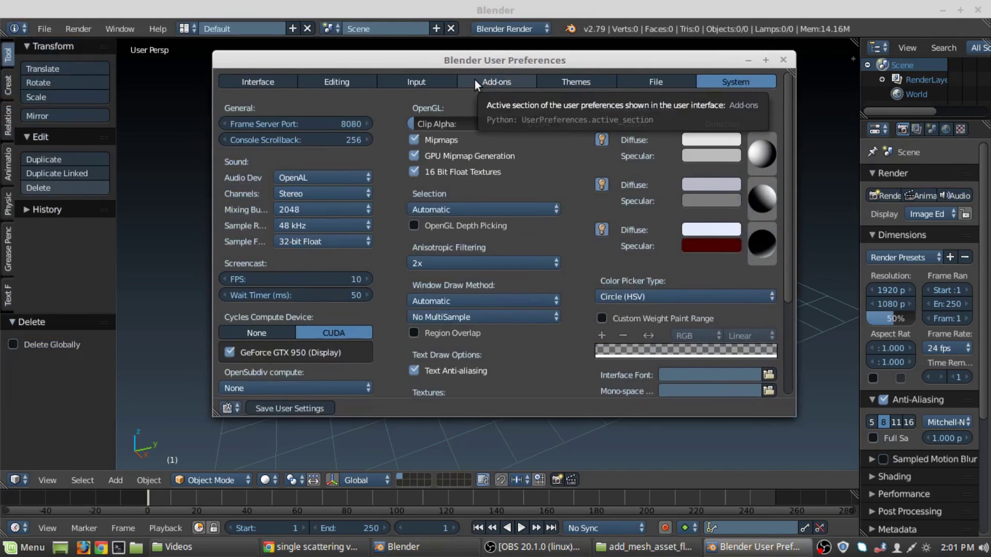
{"action": "left_click", "coordinate": [421, 80]}
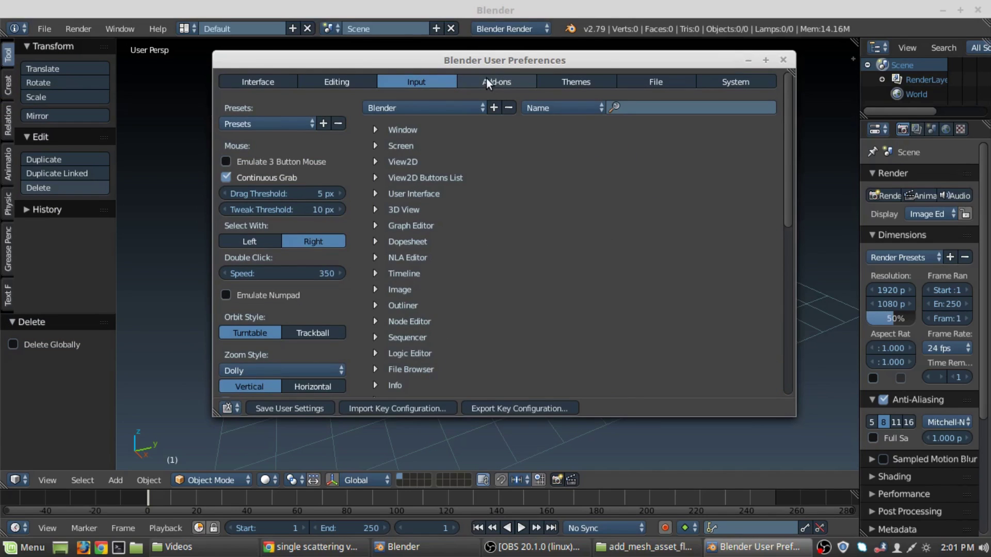
{"action": "left_click", "coordinate": [487, 81]}
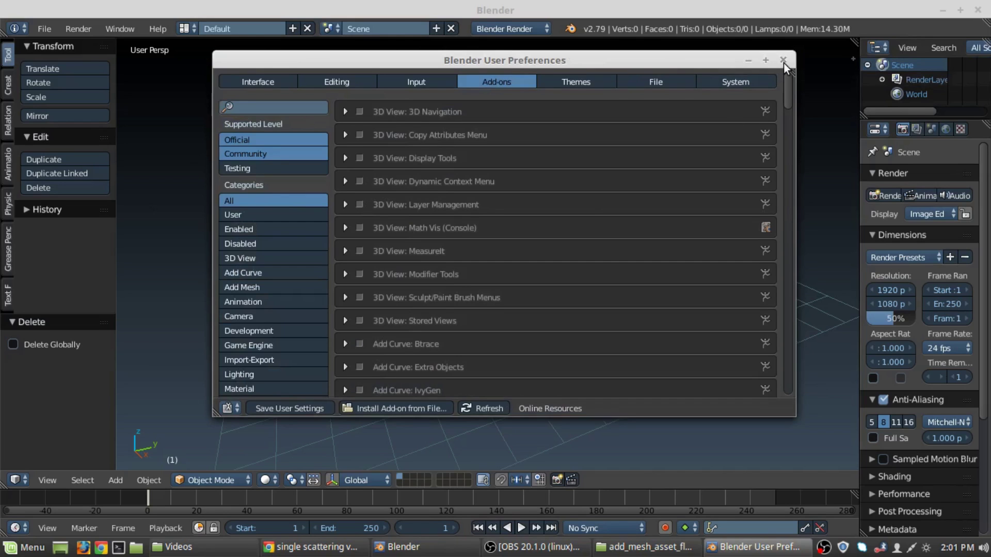
{"action": "left_click", "coordinate": [783, 61]}
{"action": "left_click", "coordinate": [315, 551]}
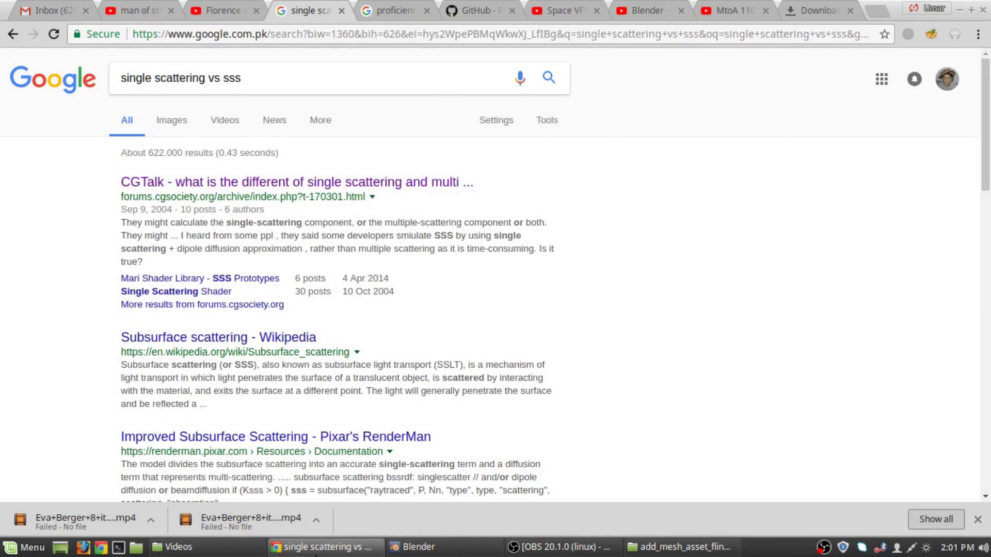
Replace the Google query with 'blender export selected' and run the search.
{"action": "left_click", "coordinate": [241, 79]}
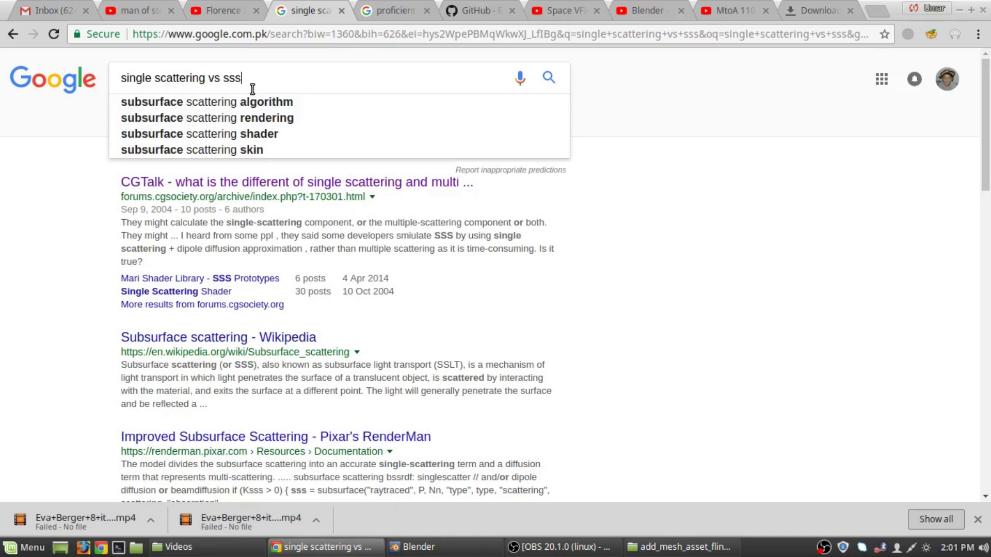
{"action": "triple_click", "coordinate": [258, 80]}
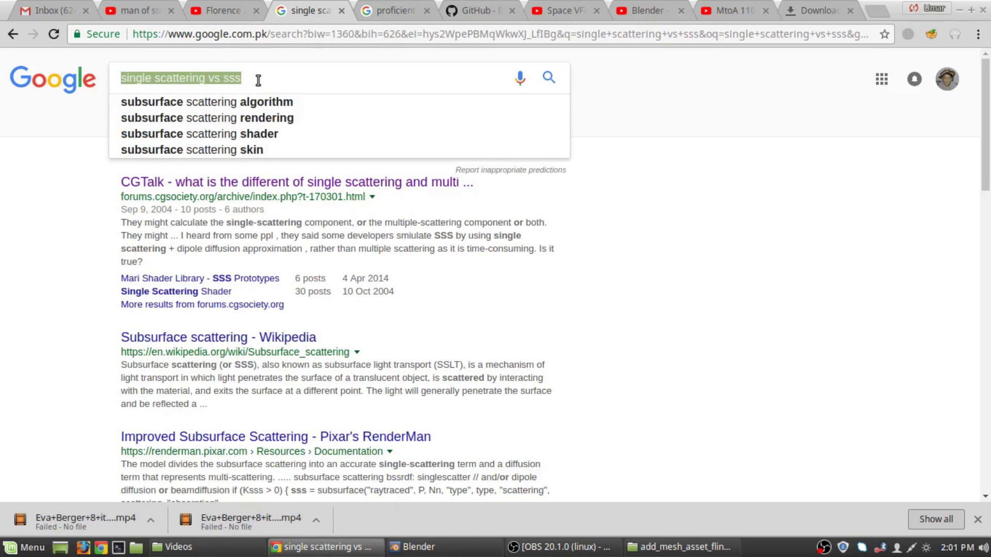
{"action": "type", "text": "blender"}
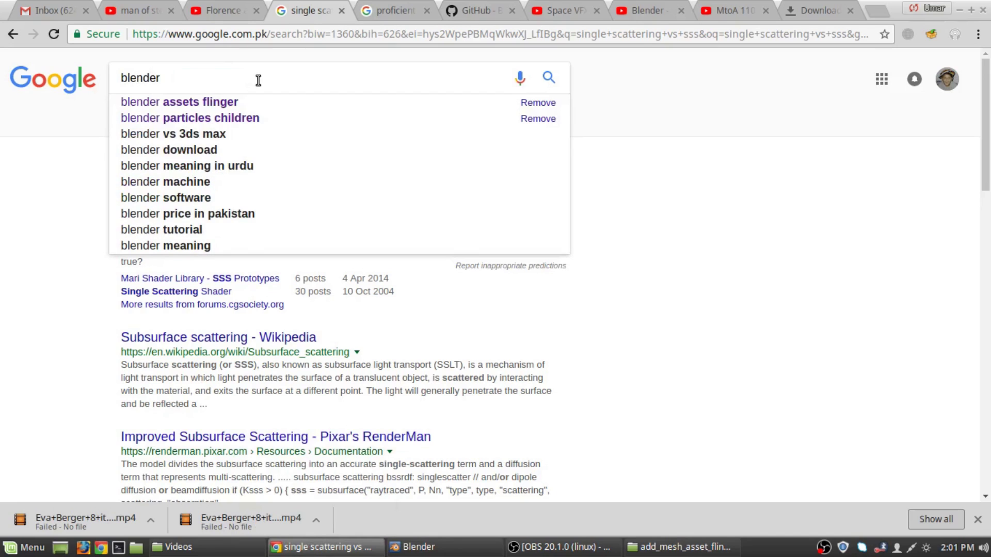
{"action": "type", "text": " export"}
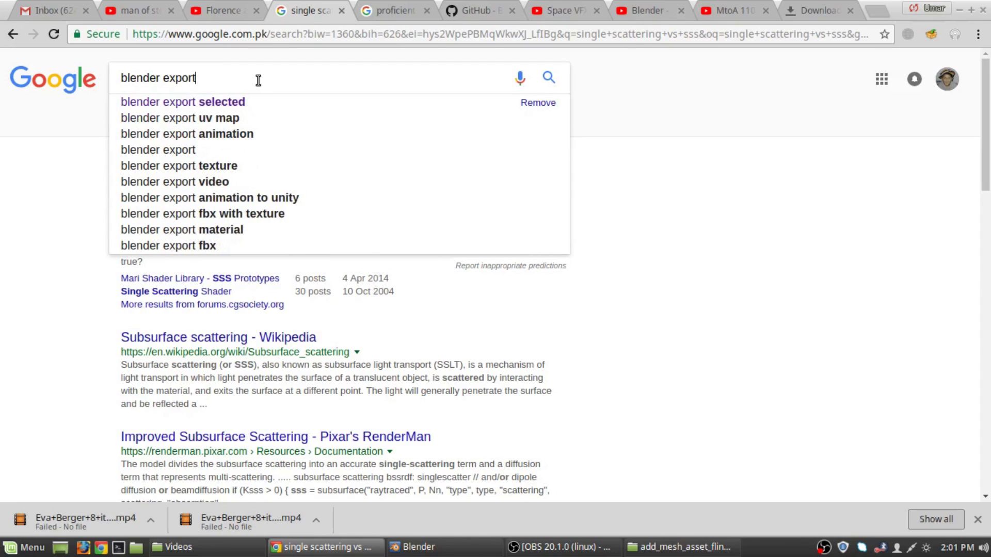
{"action": "key", "text": "Down"}
{"action": "key", "text": "Return"}
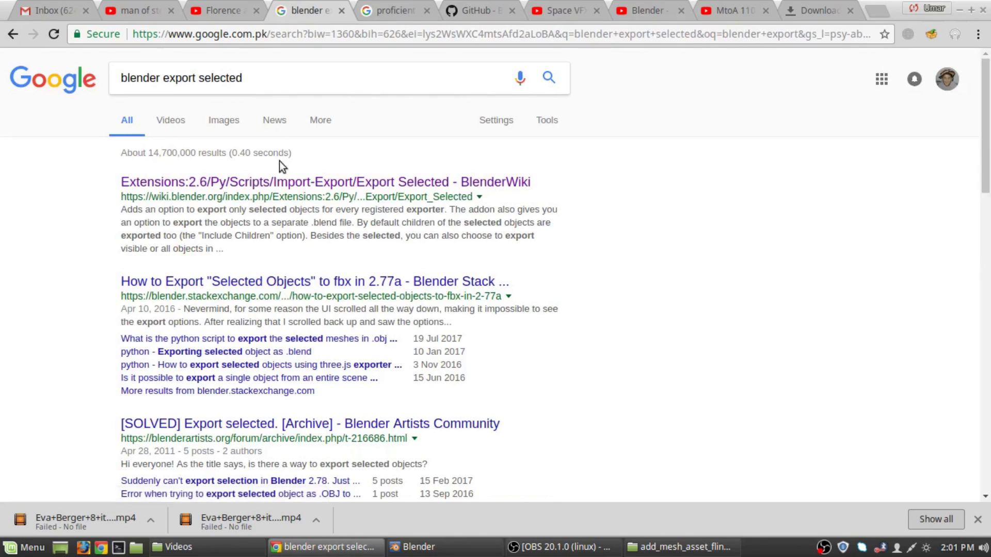
Open the BlenderWiki Export Selected result in a new tab and switch to it.
{"action": "right_click", "coordinate": [279, 190]}
{"action": "right_click", "coordinate": [232, 188]}
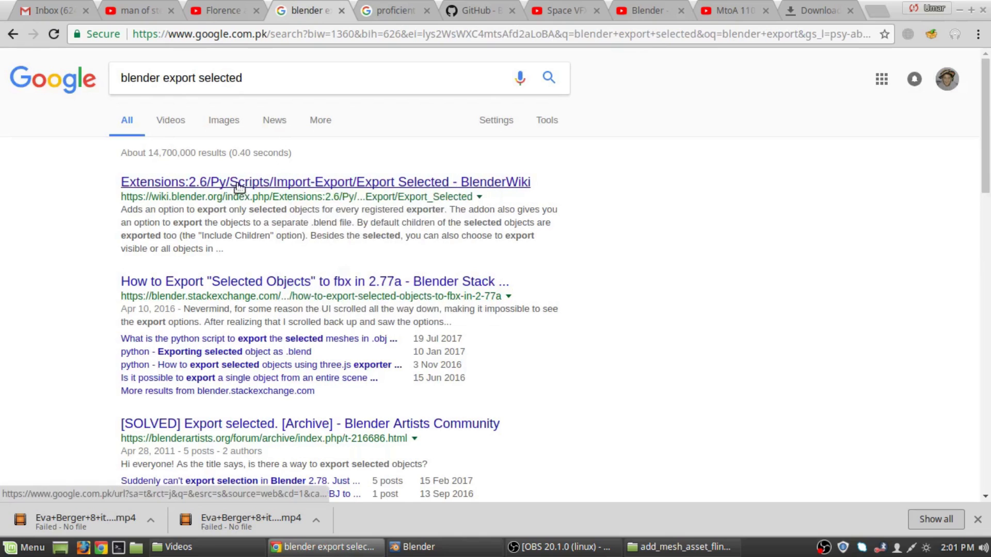
{"action": "right_click", "coordinate": [239, 186]}
{"action": "left_click", "coordinate": [260, 194]}
{"action": "left_click", "coordinate": [371, 4]}
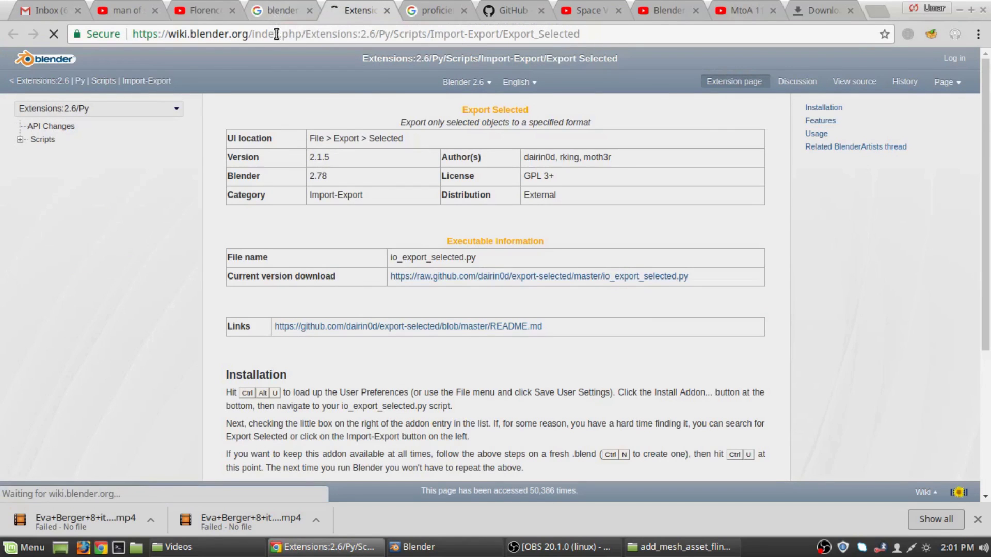
Open the raw io_export_selected.py source, select all its text, and go back to the wiki page.
{"action": "scroll", "coordinate": [429, 284], "scroll_direction": "down", "scroll_amount": 1}
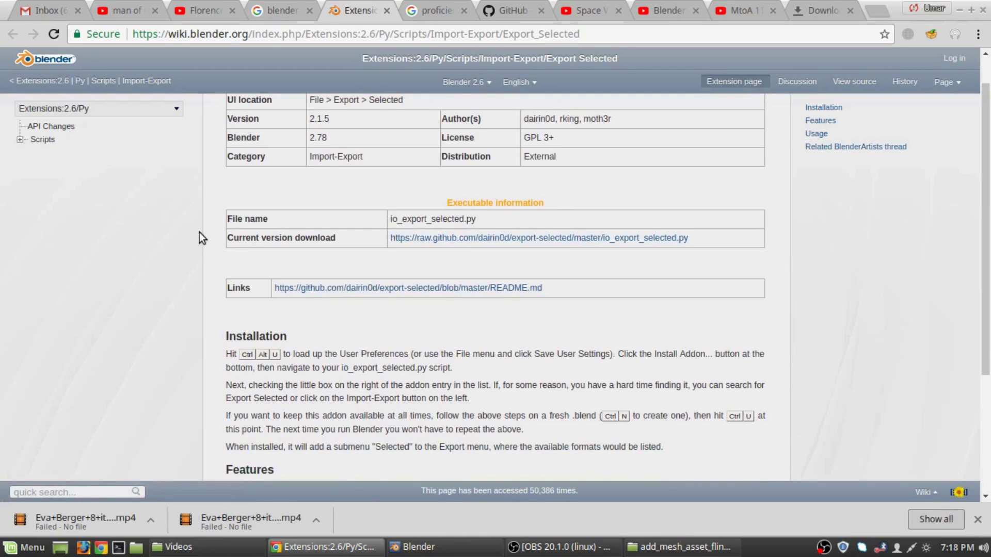
{"action": "scroll", "coordinate": [231, 244], "scroll_direction": "up", "scroll_amount": 1}
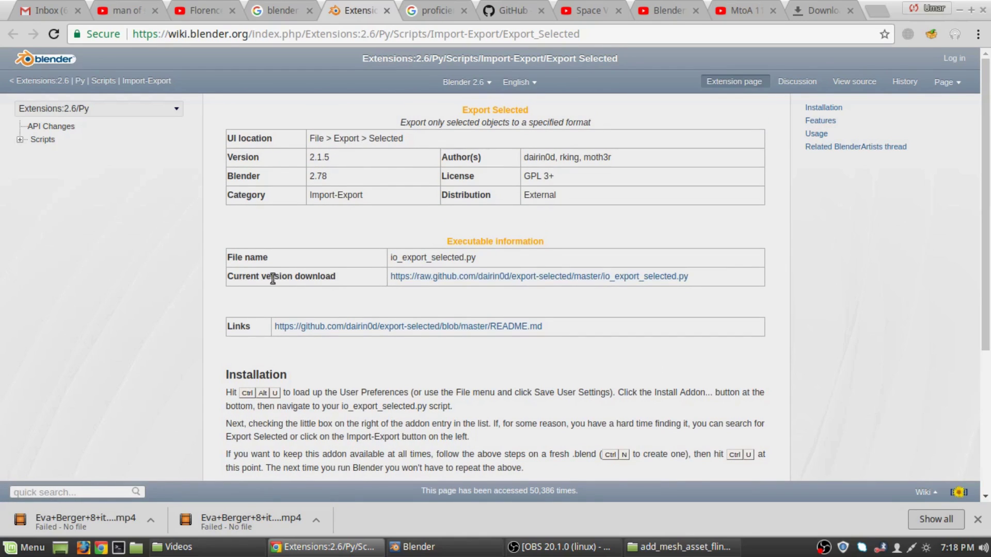
{"action": "right_click", "coordinate": [424, 280]}
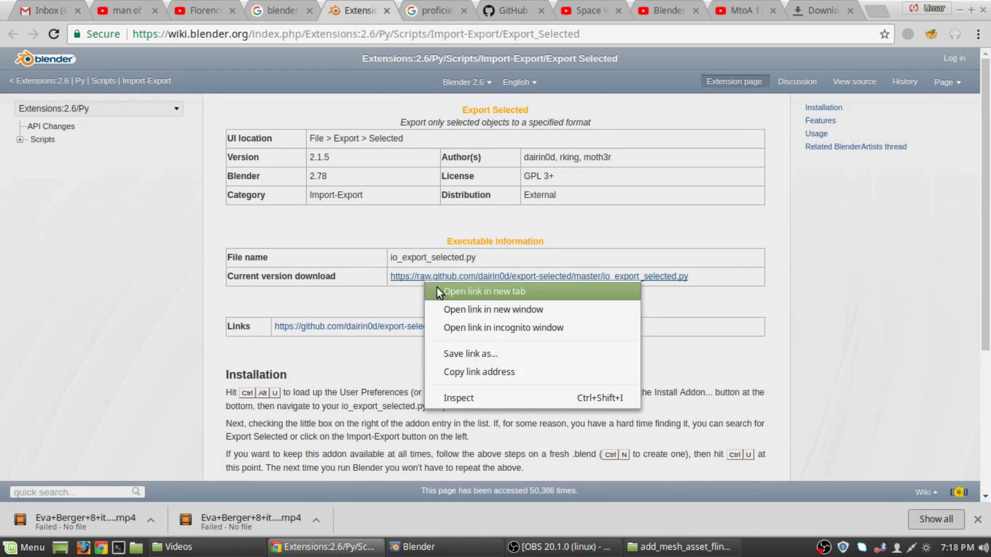
{"action": "left_click", "coordinate": [405, 280]}
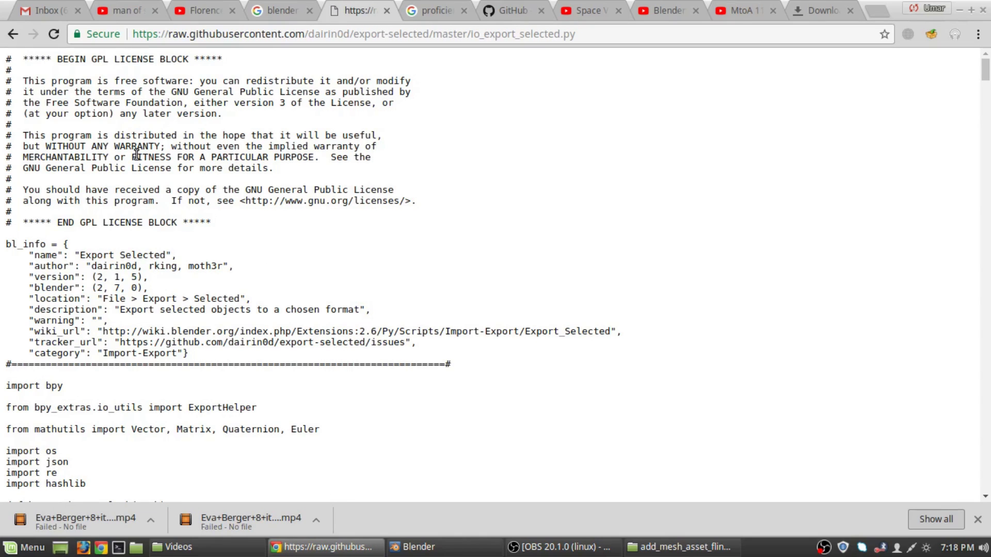
{"action": "key", "text": "ctrl+a"}
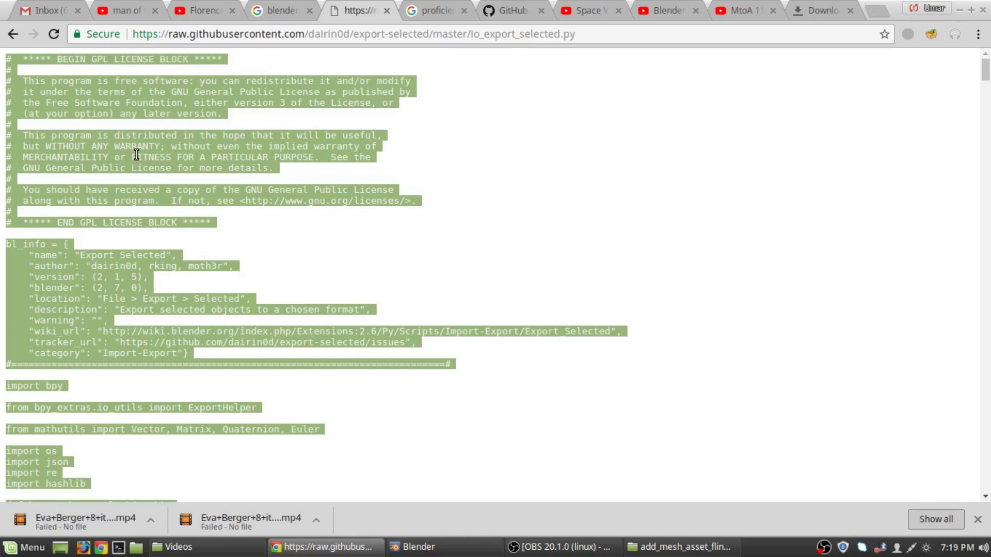
{"action": "left_click", "coordinate": [12, 34]}
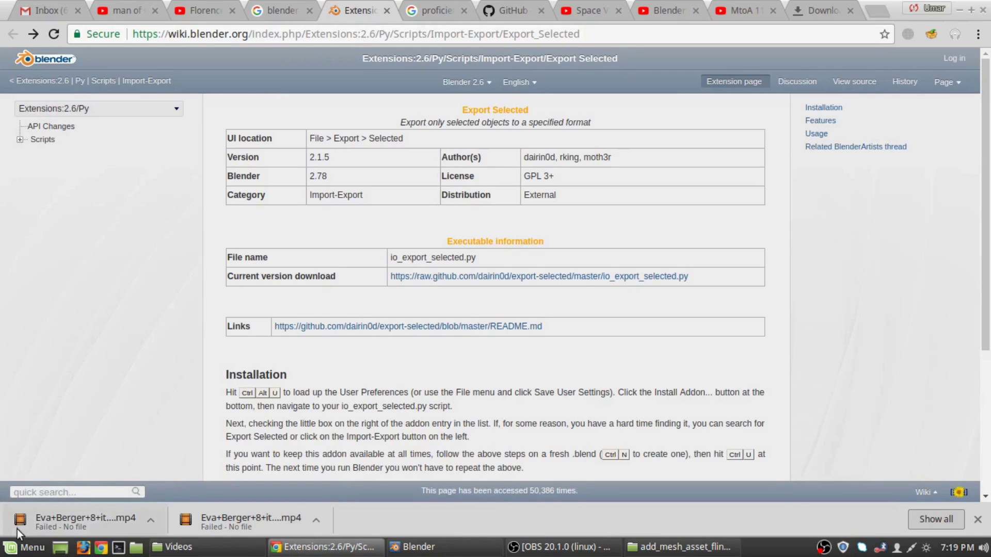
{"action": "left_click", "coordinate": [23, 547]}
Launch Text Editor via a 'notepad' search and paste the script into a new document.
{"action": "type", "text": "no"}
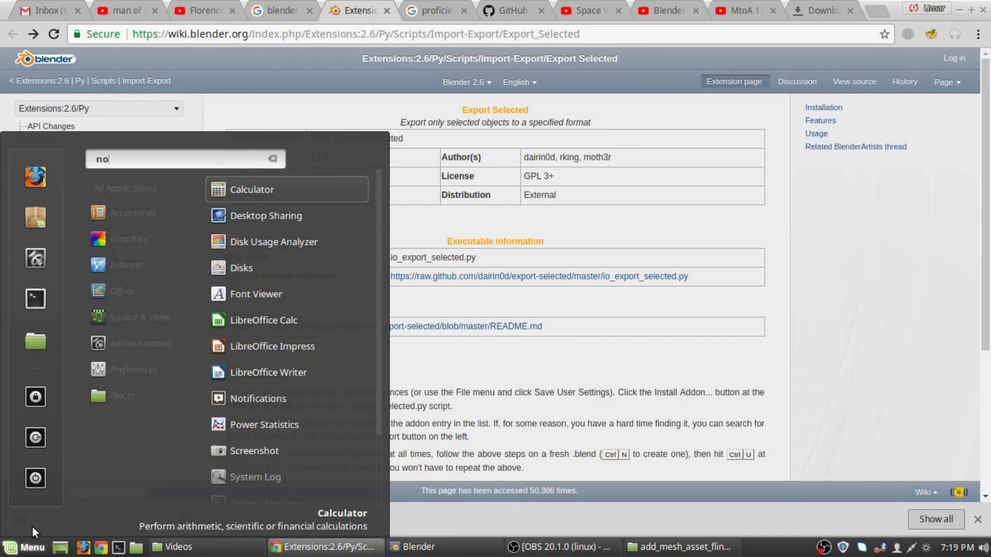
{"action": "type", "text": "tepad"}
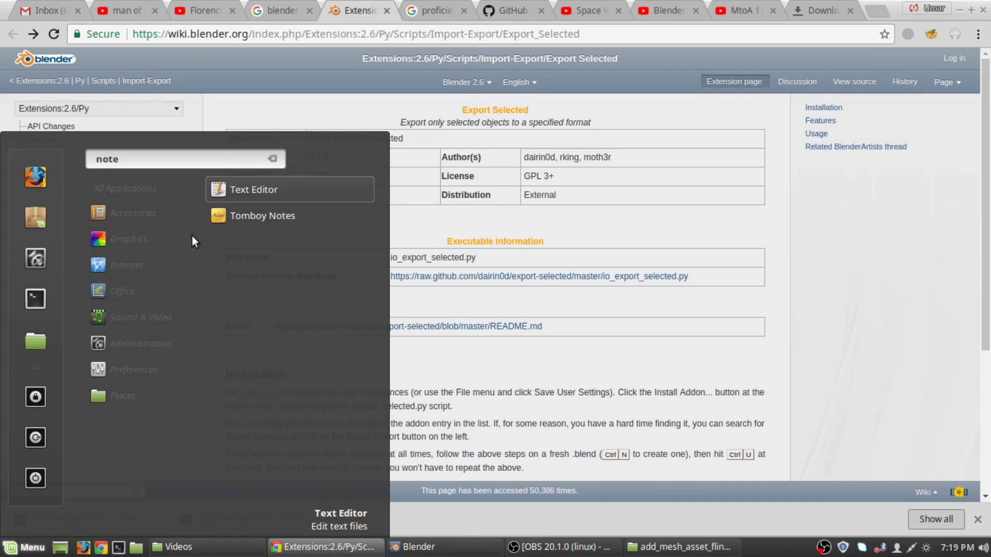
{"action": "left_click", "coordinate": [258, 193]}
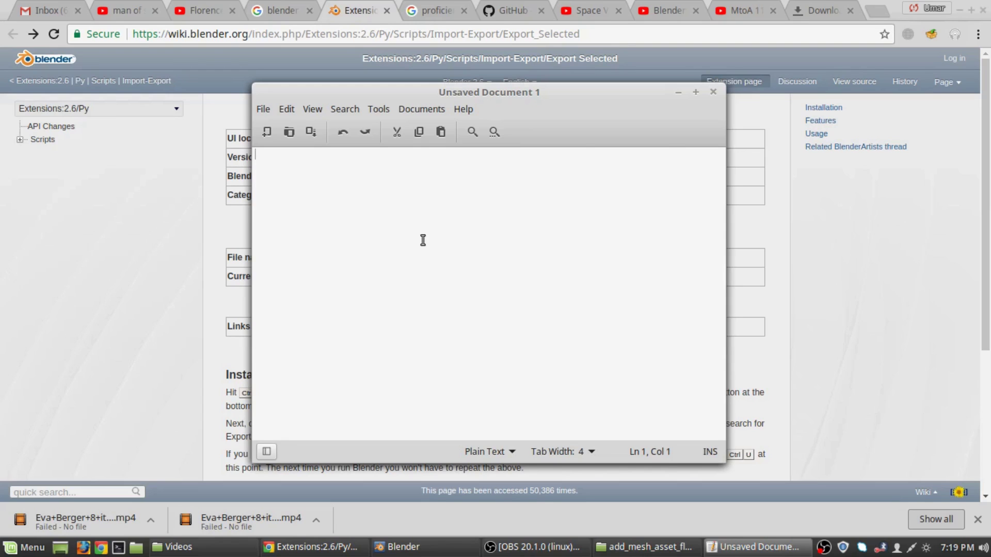
{"action": "key", "text": "ctrl+v"}
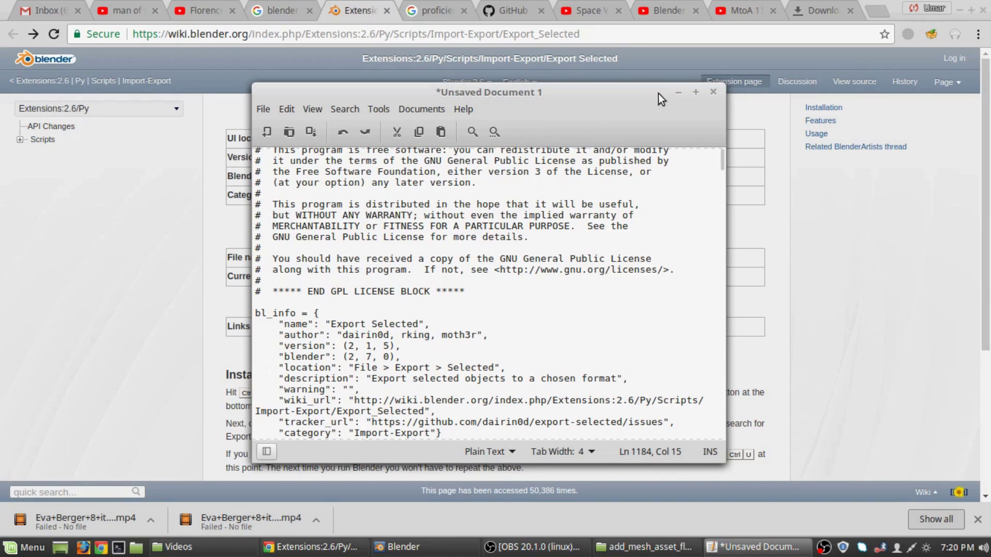
Copy the file name io_export_selected.py from the wiki page.
{"action": "left_click", "coordinate": [679, 92]}
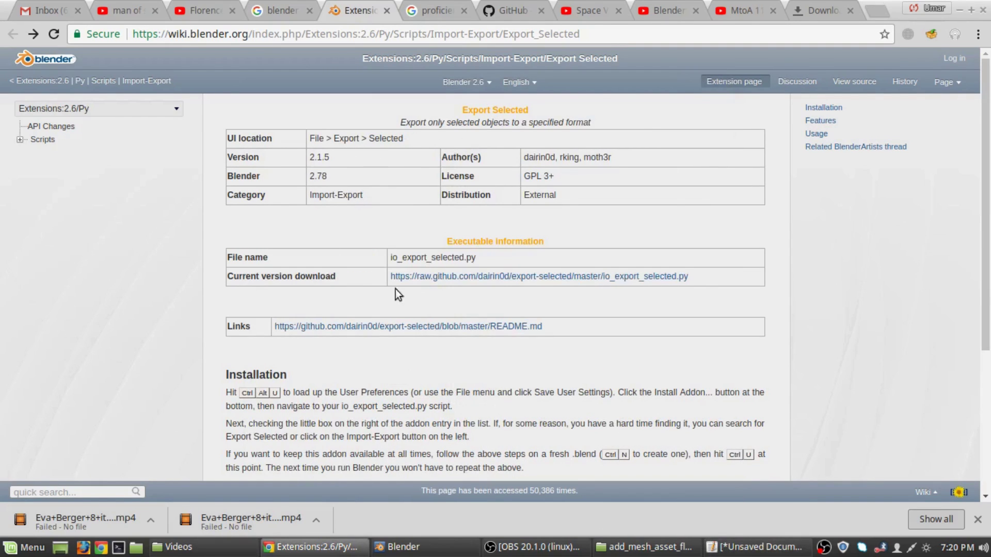
{"action": "left_click_drag", "start_coordinate": [391, 258], "coordinate": [472, 256]}
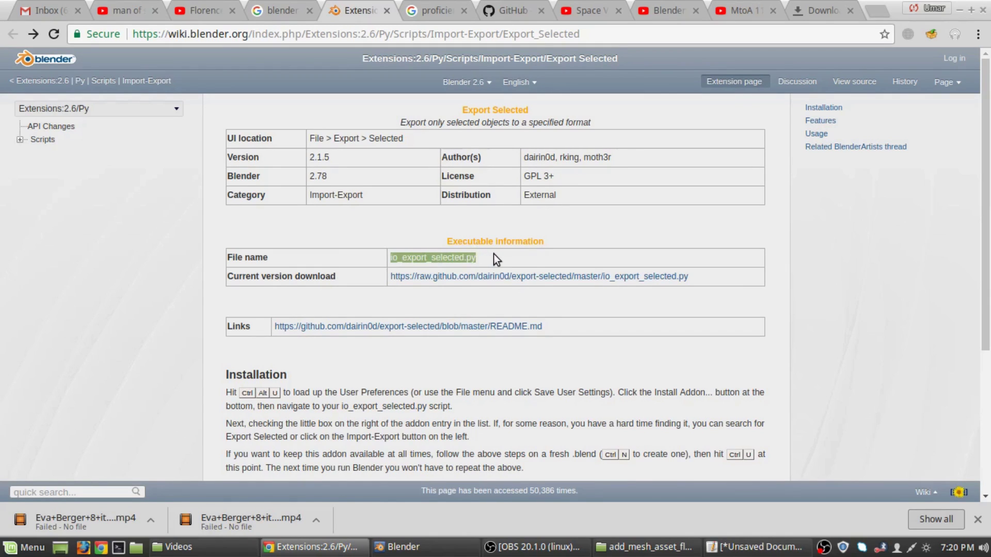
{"action": "right_click", "coordinate": [464, 258]}
{"action": "left_click", "coordinate": [481, 266]}
Save the pasted script in the home folder as io_export_selected.py.
{"action": "left_click", "coordinate": [754, 547]}
{"action": "left_click", "coordinate": [713, 93]}
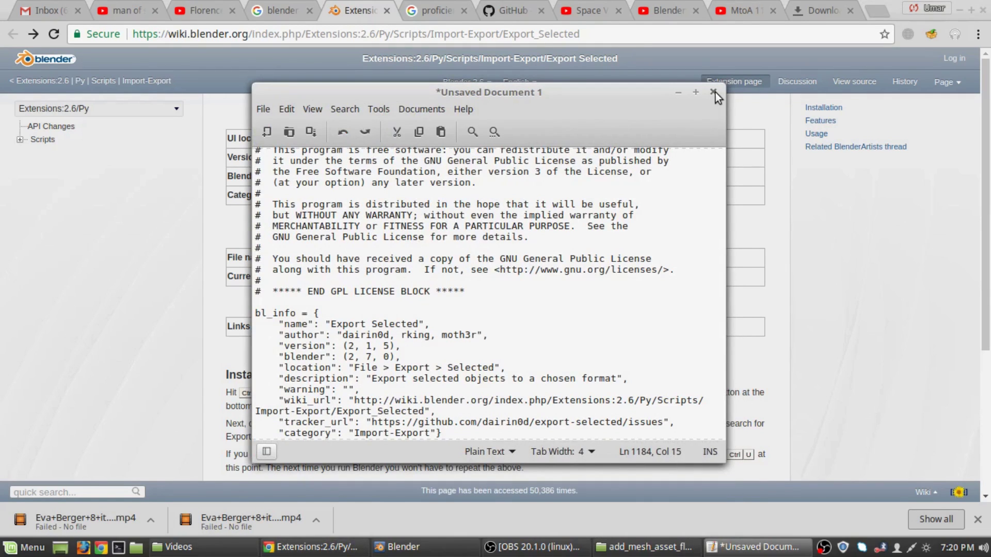
{"action": "left_click", "coordinate": [713, 93]}
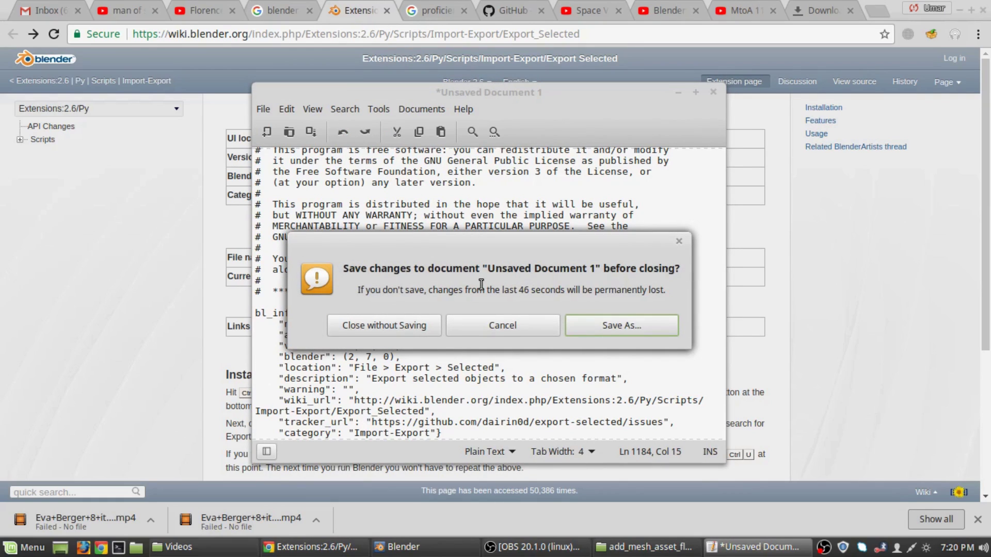
{"action": "left_click", "coordinate": [615, 326]}
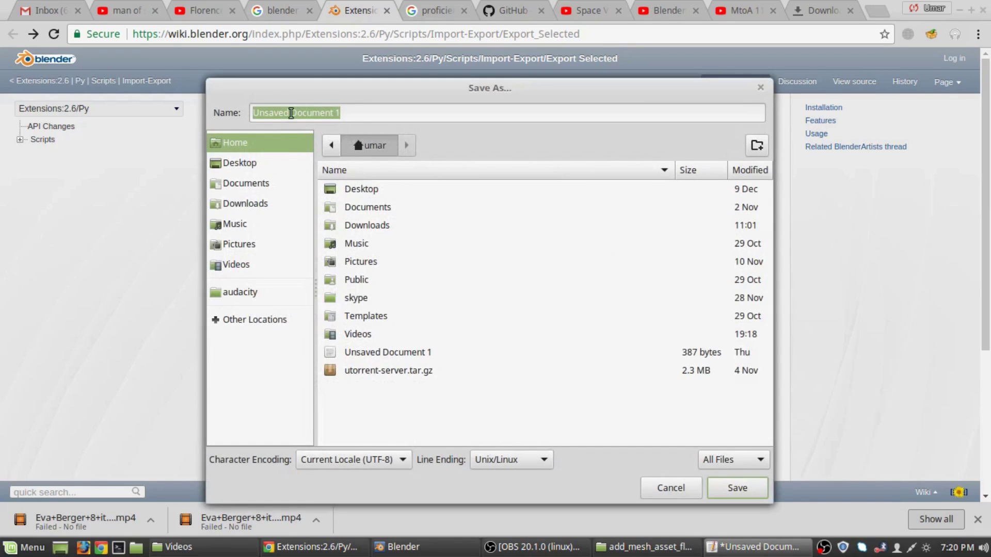
{"action": "right_click", "coordinate": [291, 113]}
{"action": "left_click", "coordinate": [308, 162]}
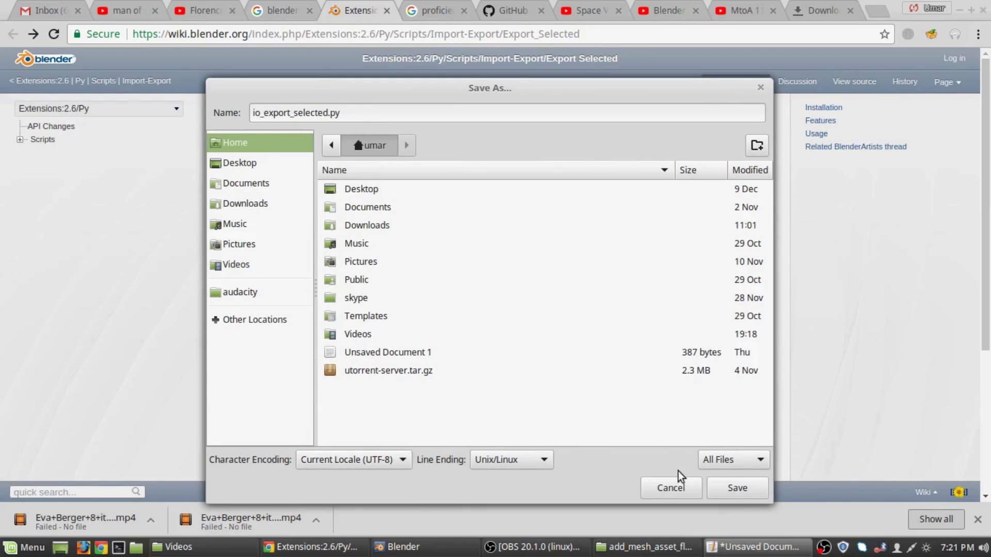
{"action": "left_click", "coordinate": [730, 488]}
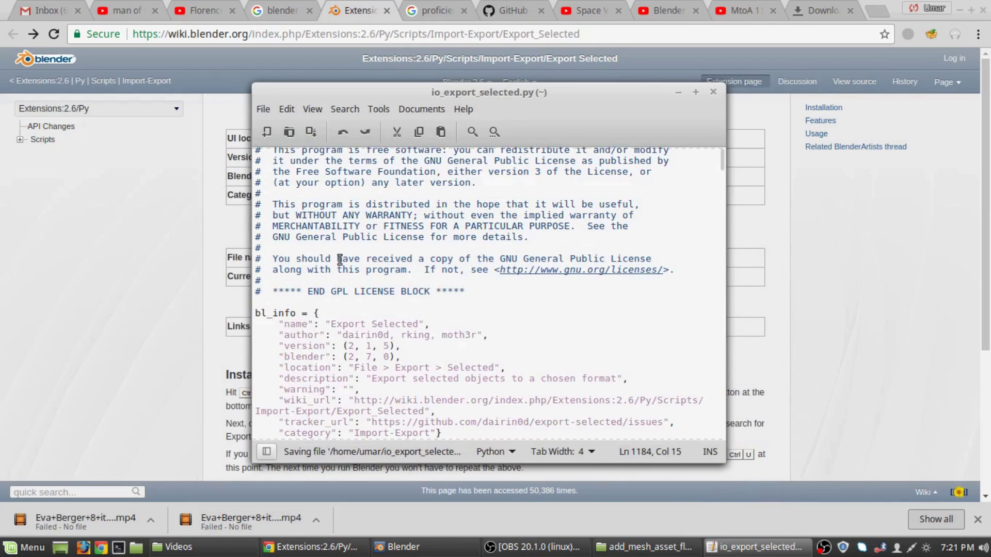
Scroll through the saved io_export_selected.py code, then close Text Editor.
{"action": "scroll", "coordinate": [508, 353], "scroll_direction": "down", "scroll_amount": 12}
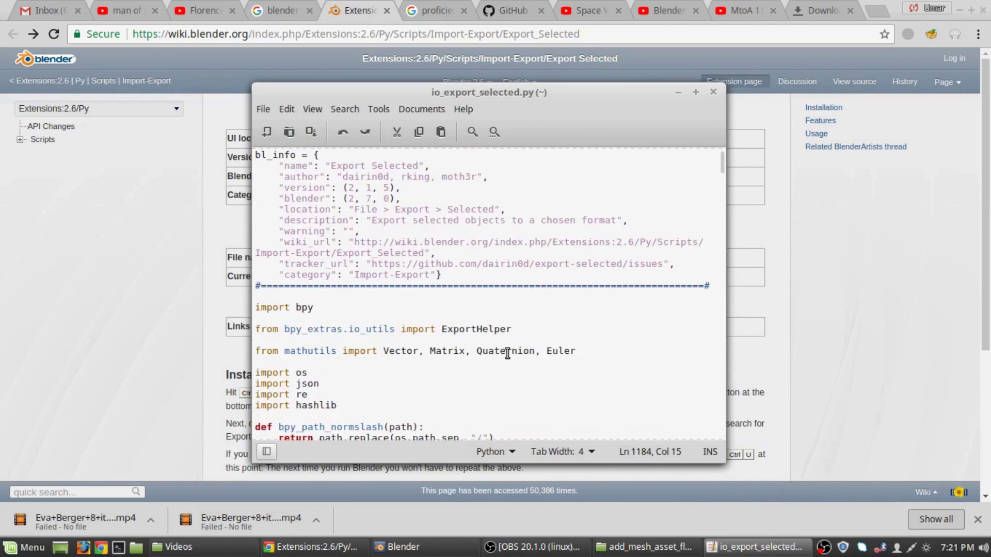
{"action": "scroll", "coordinate": [508, 353], "scroll_direction": "up", "scroll_amount": 13}
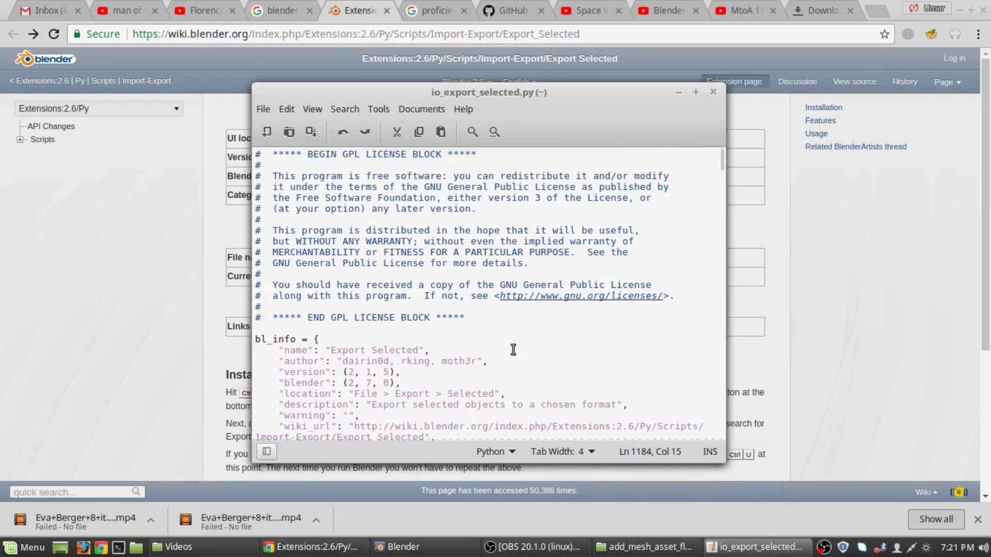
{"action": "scroll", "coordinate": [513, 349], "scroll_direction": "down", "scroll_amount": 9}
{"action": "scroll", "coordinate": [513, 349], "scroll_direction": "down", "scroll_amount": 20}
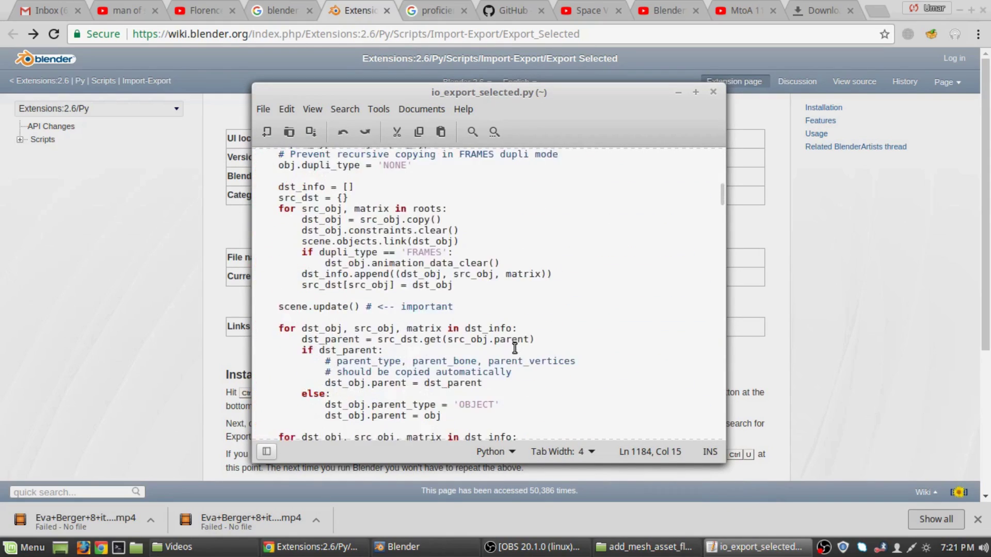
{"action": "scroll", "coordinate": [531, 344], "scroll_direction": "down", "scroll_amount": 20}
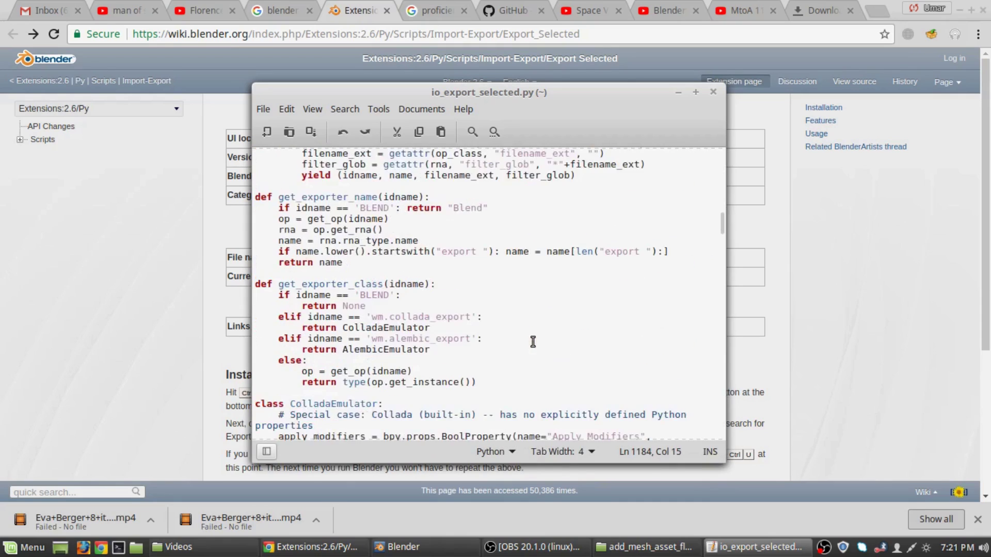
{"action": "scroll", "coordinate": [537, 339], "scroll_direction": "down", "scroll_amount": 20}
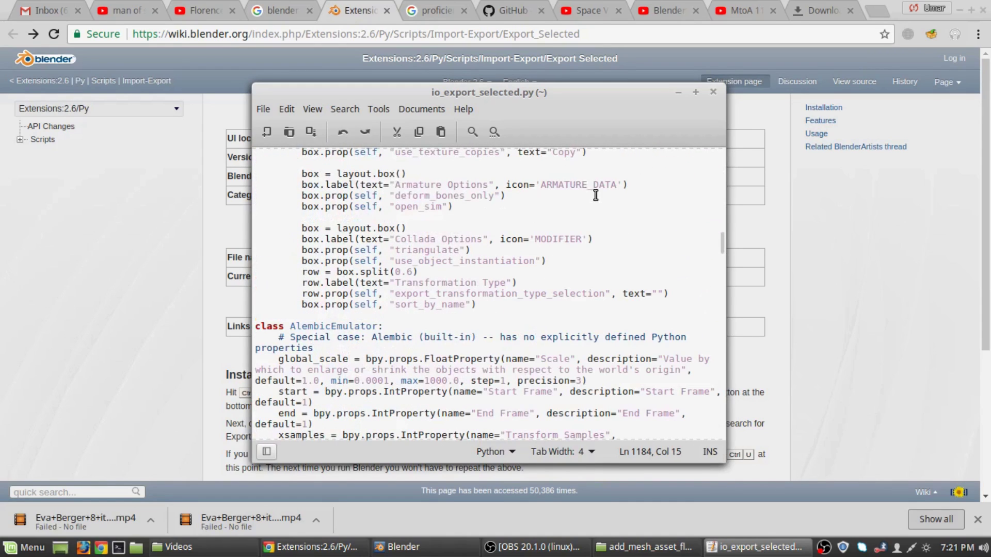
{"action": "left_click", "coordinate": [717, 92]}
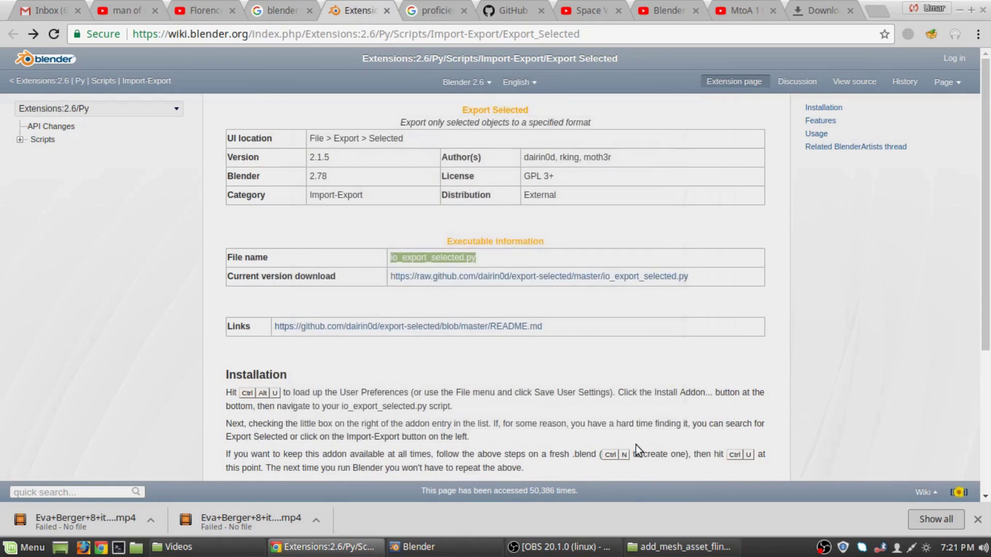
Find io_export_selected.py in the home folder and cut it.
{"action": "left_click", "coordinate": [655, 548]}
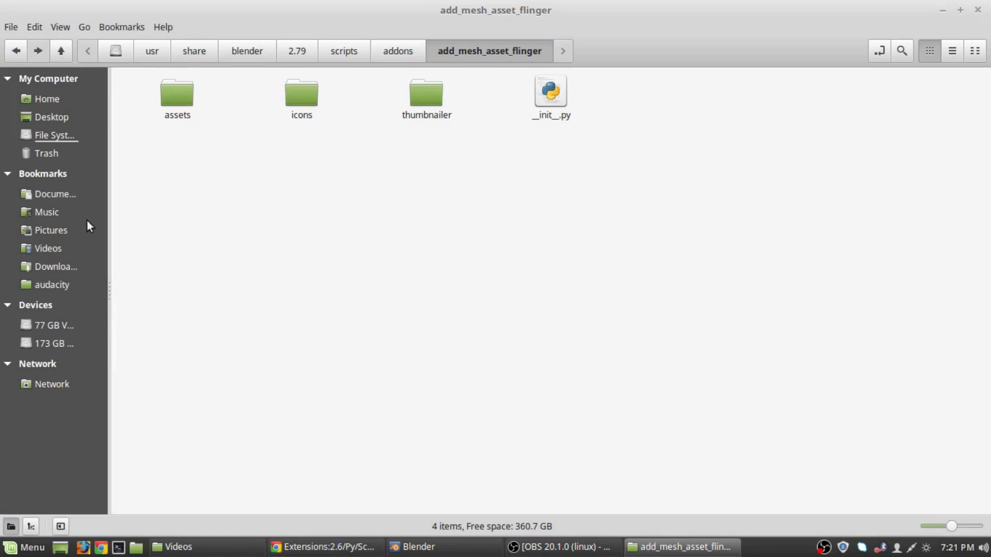
{"action": "left_click", "coordinate": [113, 51]}
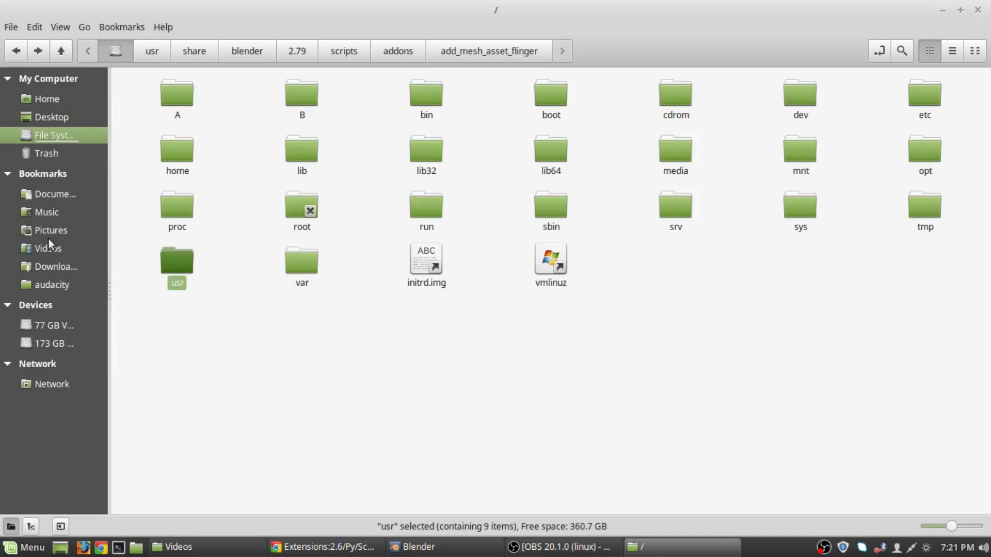
{"action": "left_click", "coordinate": [45, 191]}
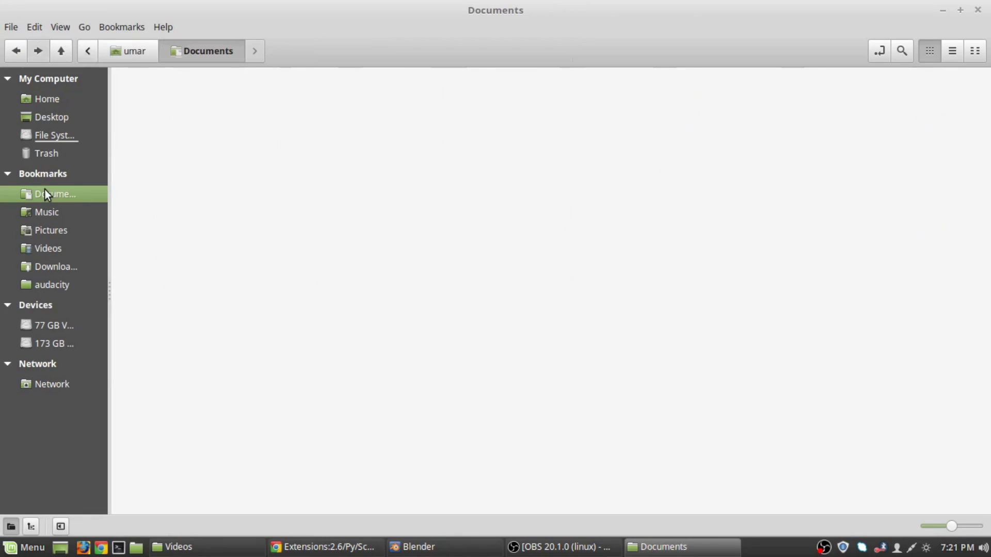
{"action": "left_click", "coordinate": [132, 52]}
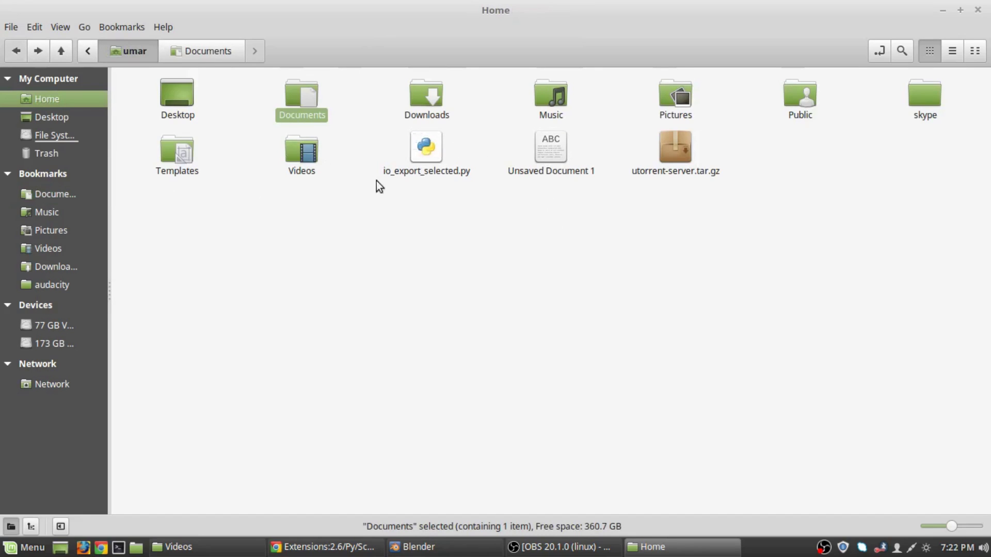
{"action": "left_click", "coordinate": [87, 50]}
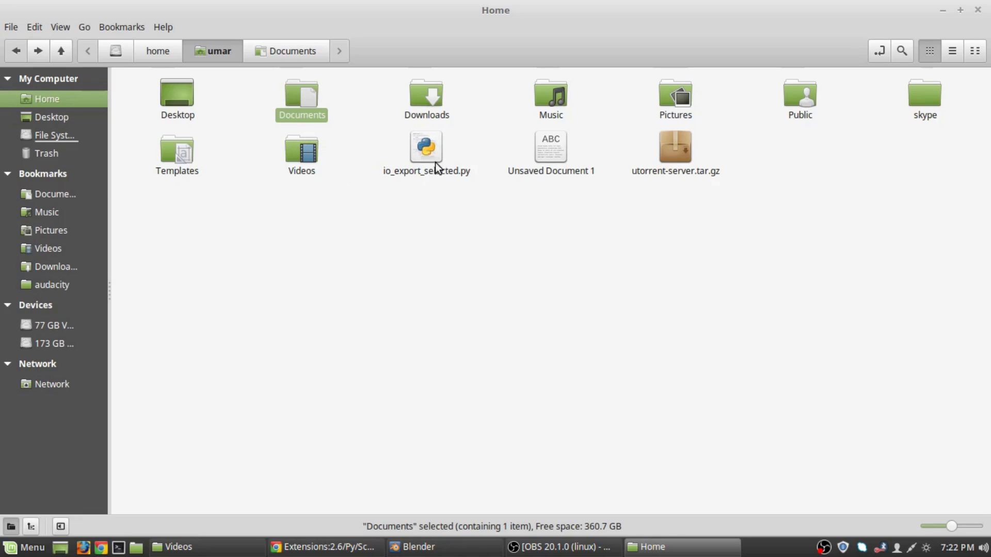
{"action": "right_click", "coordinate": [423, 151]}
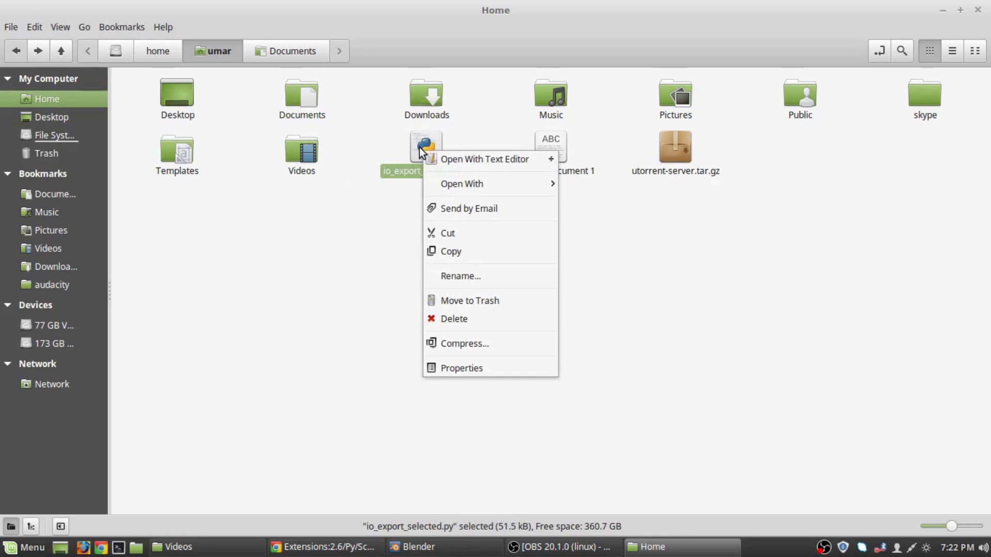
{"action": "left_click", "coordinate": [459, 235]}
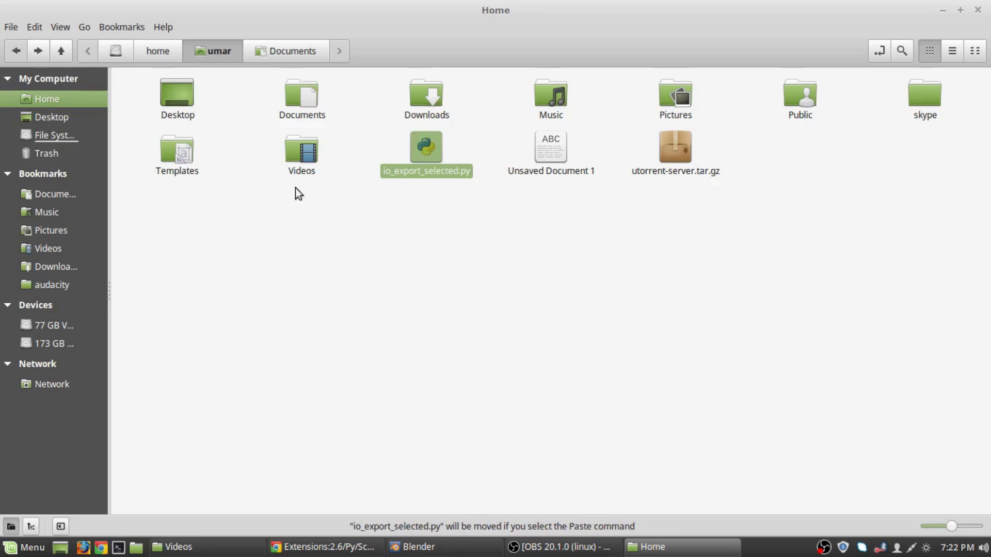
Browse from the root to B > Softwares > Plugins > Blender, then go back to Softwares.
{"action": "left_click", "coordinate": [107, 51]}
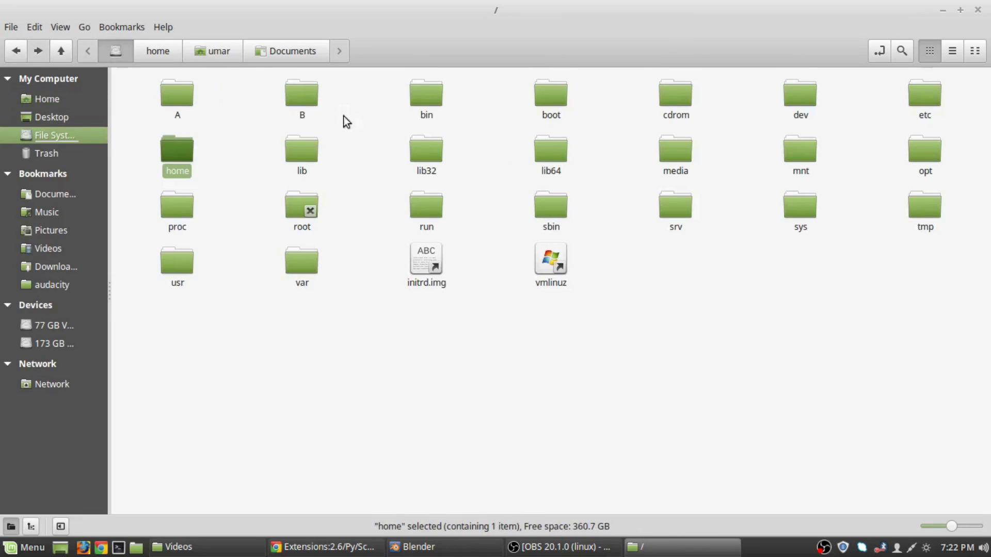
{"action": "double_click", "coordinate": [302, 110]}
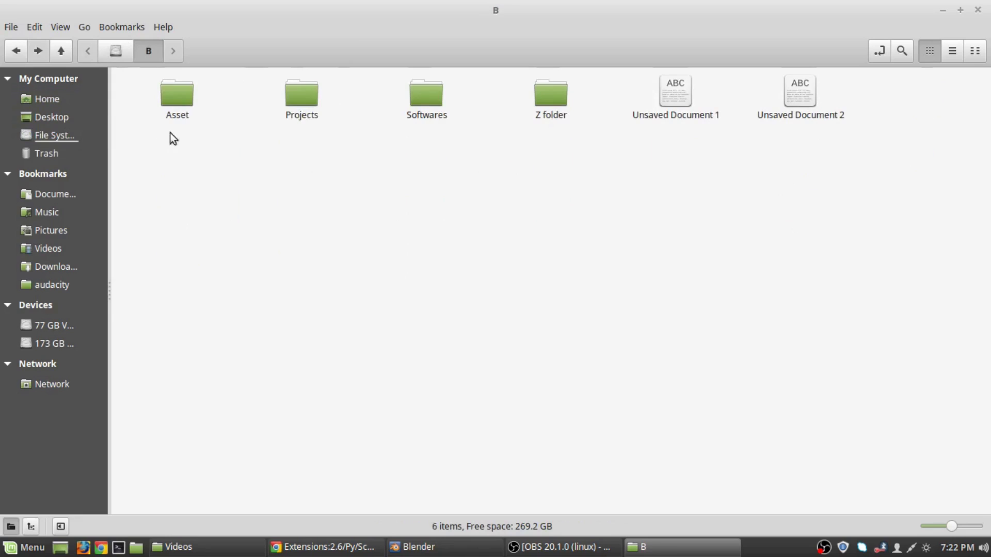
{"action": "double_click", "coordinate": [424, 99]}
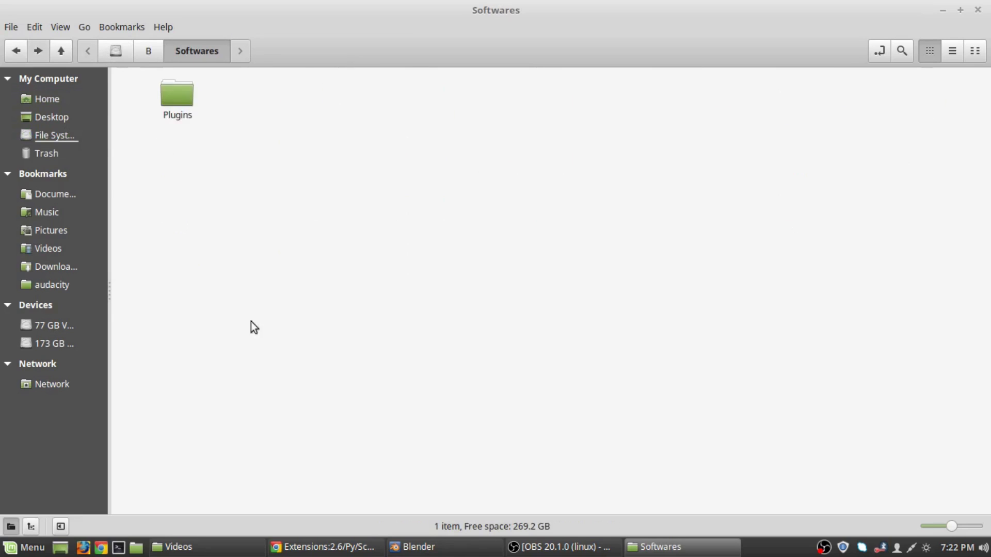
{"action": "double_click", "coordinate": [180, 104]}
{"action": "left_click", "coordinate": [178, 107]}
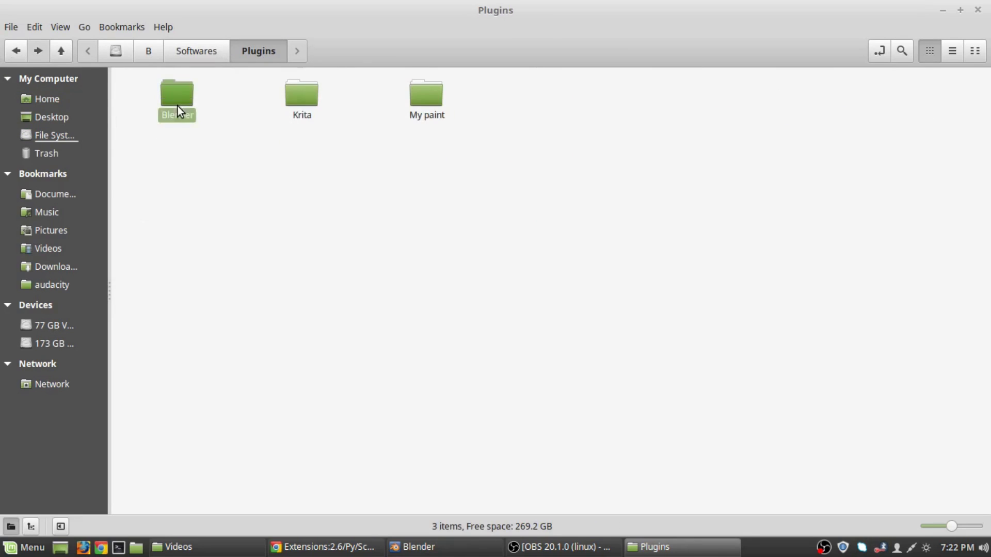
{"action": "double_click", "coordinate": [178, 106]}
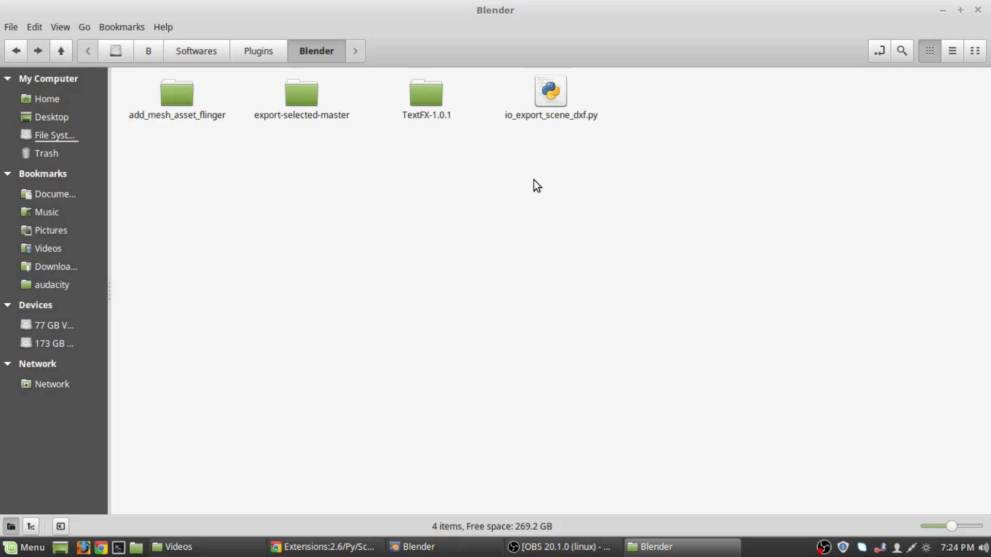
{"action": "left_click", "coordinate": [15, 51]}
{"action": "left_click", "coordinate": [15, 50]}
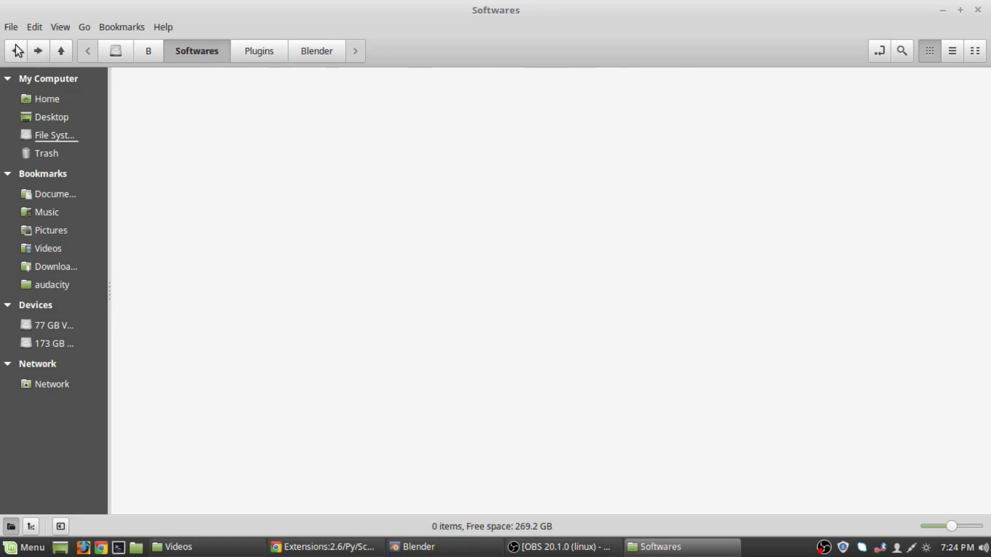
Paste io_export_selected.py into the home folder, replacing the existing file.
{"action": "left_click", "coordinate": [16, 51]}
{"action": "left_click", "coordinate": [15, 51]}
{"action": "left_click", "coordinate": [15, 51]}
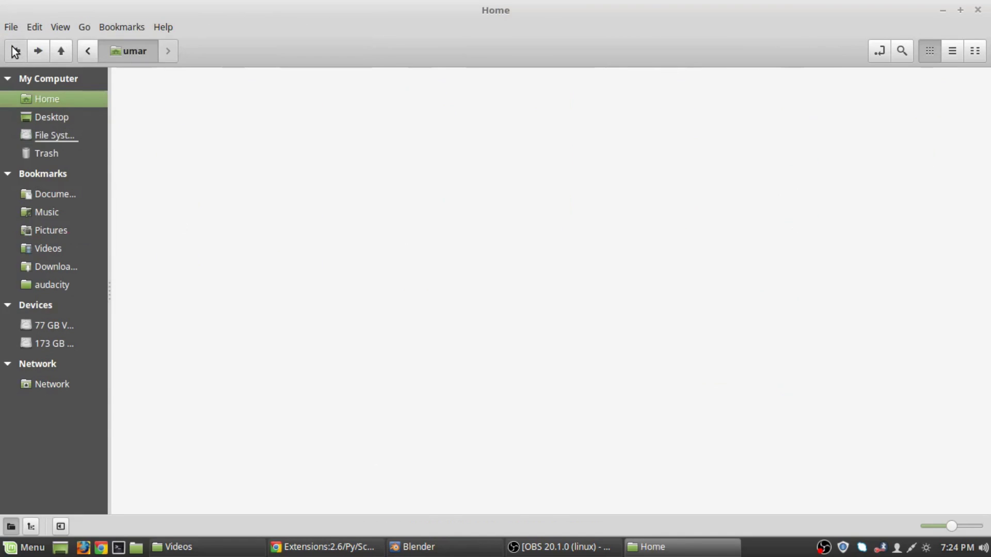
{"action": "right_click", "coordinate": [577, 231]}
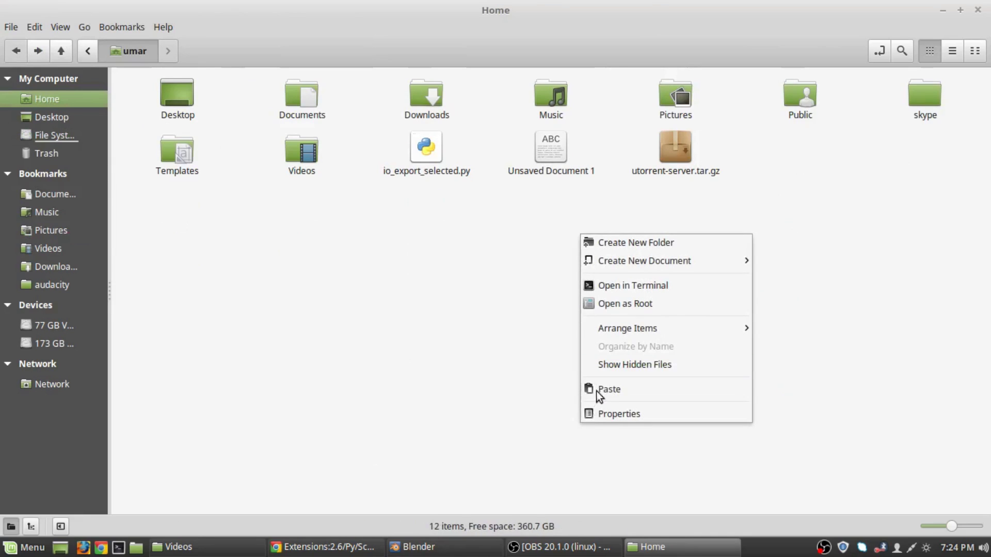
{"action": "left_click", "coordinate": [594, 390]}
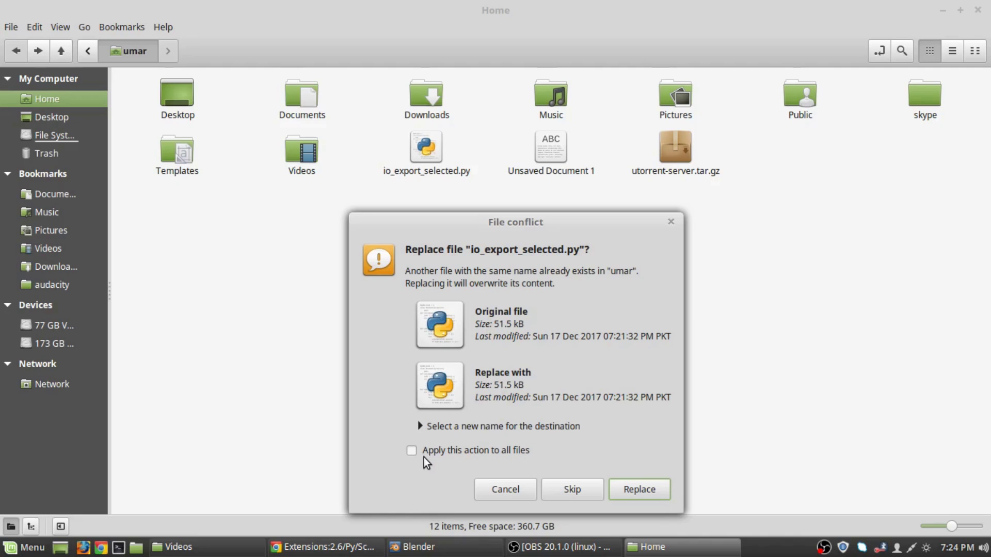
{"action": "left_click", "coordinate": [627, 487]}
Copy io_export_selected.py, then open and close it in the text editor.
{"action": "right_click", "coordinate": [417, 142]}
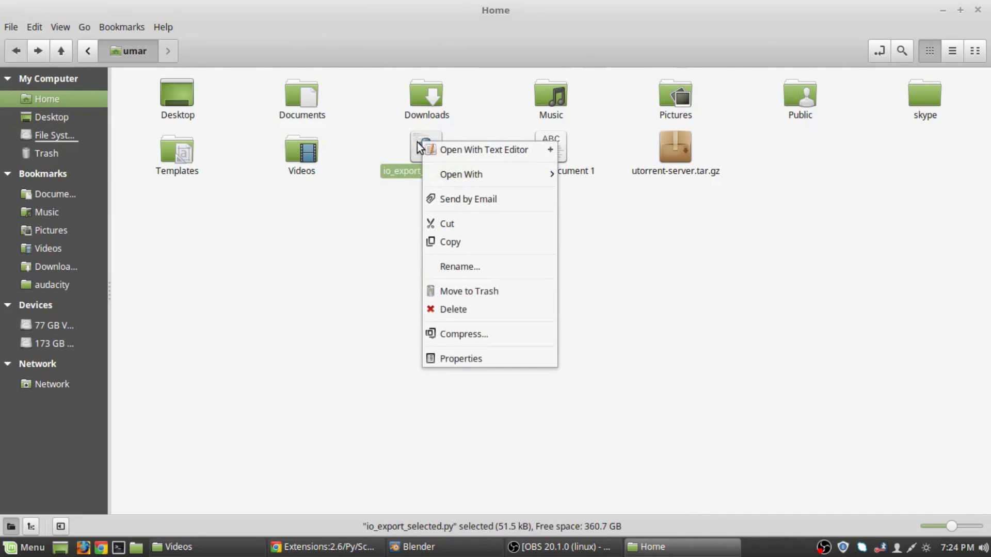
{"action": "right_click", "coordinate": [422, 160]}
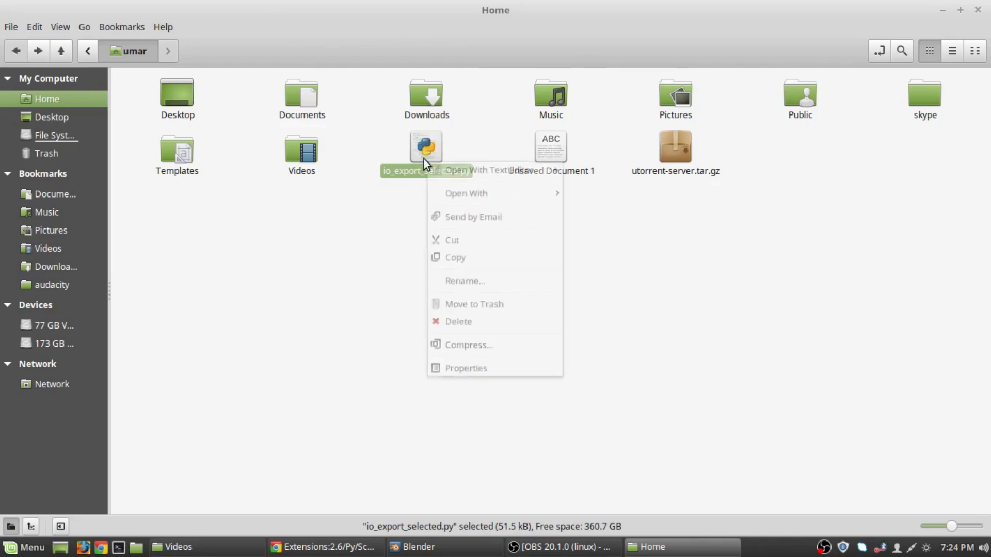
{"action": "left_click", "coordinate": [456, 264]}
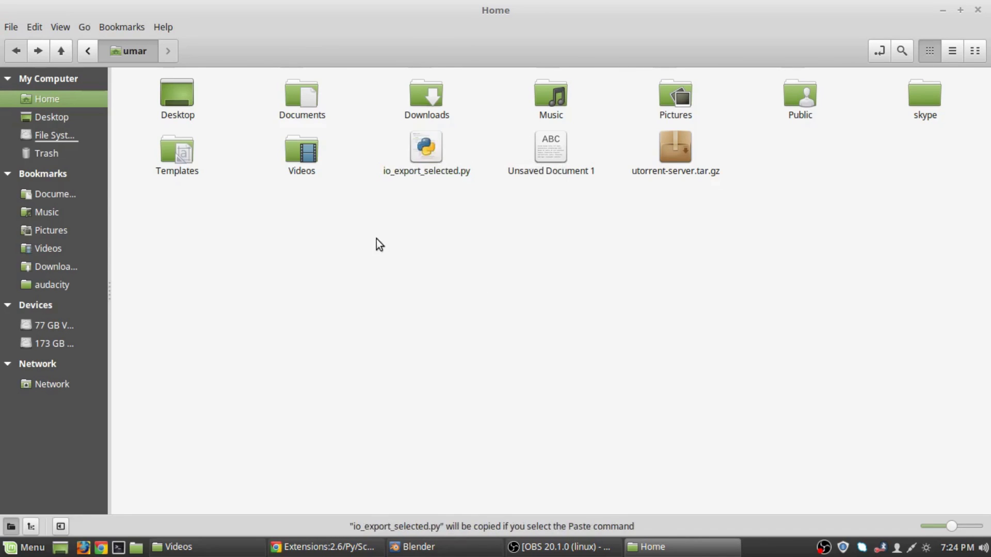
{"action": "double_click", "coordinate": [423, 150]}
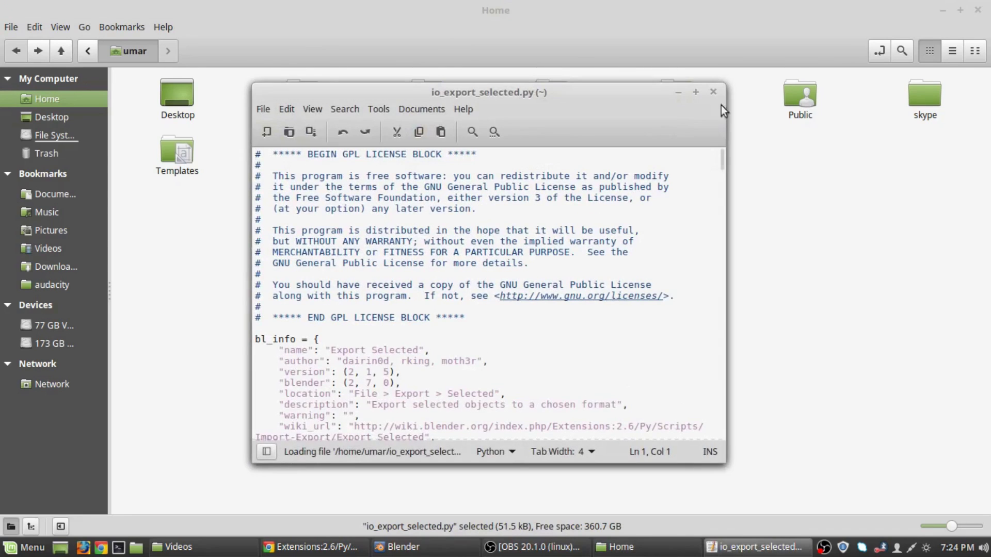
{"action": "left_click", "coordinate": [719, 93]}
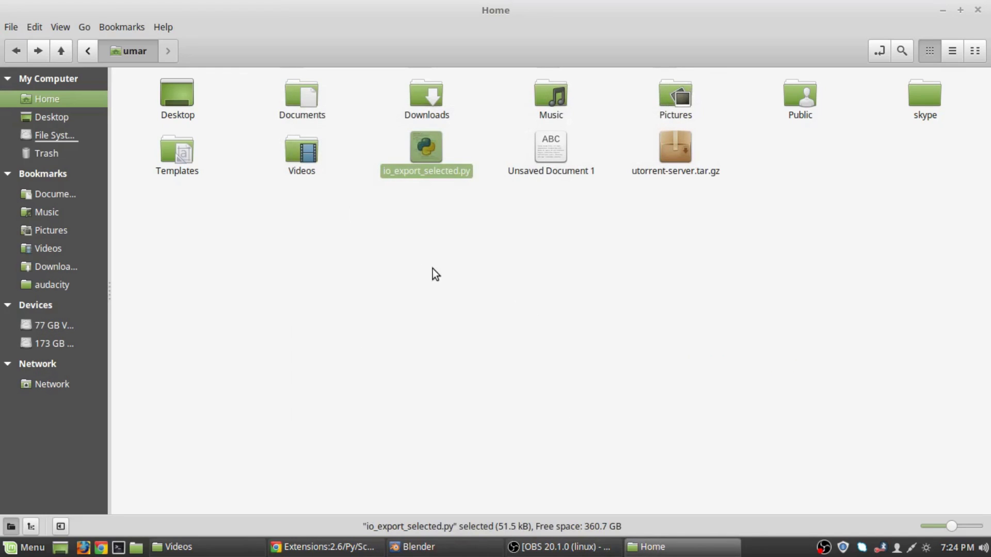
{"action": "left_click", "coordinate": [89, 51]}
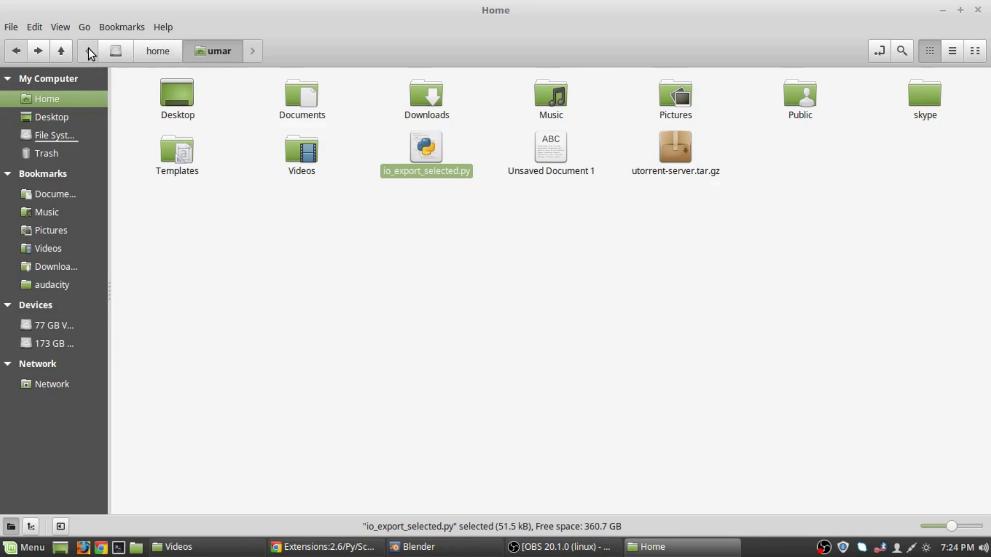
Navigate from the root to /usr/share/blender/2.79/scripts/addons and select add_mesh_asset_flinger.
{"action": "left_click", "coordinate": [114, 51]}
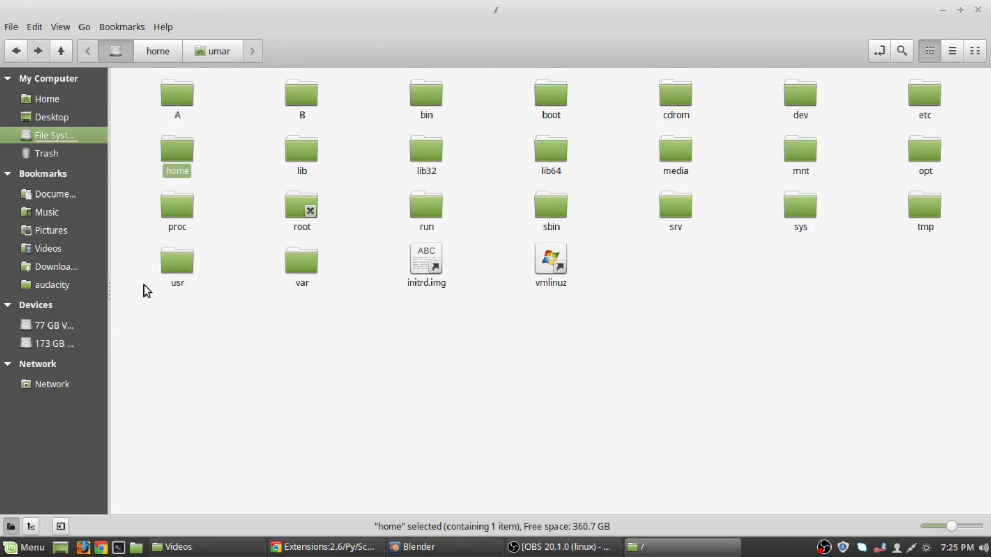
{"action": "double_click", "coordinate": [170, 267]}
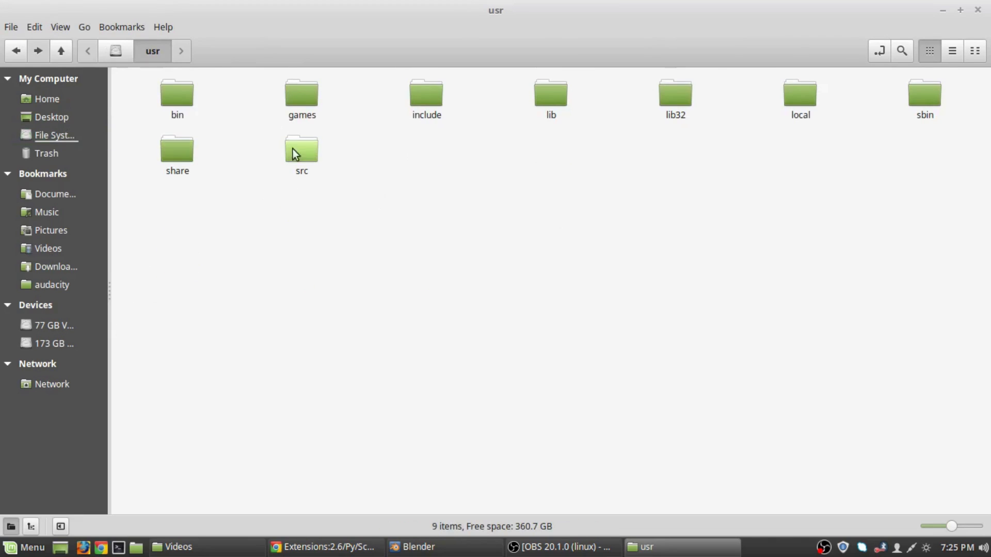
{"action": "double_click", "coordinate": [185, 158]}
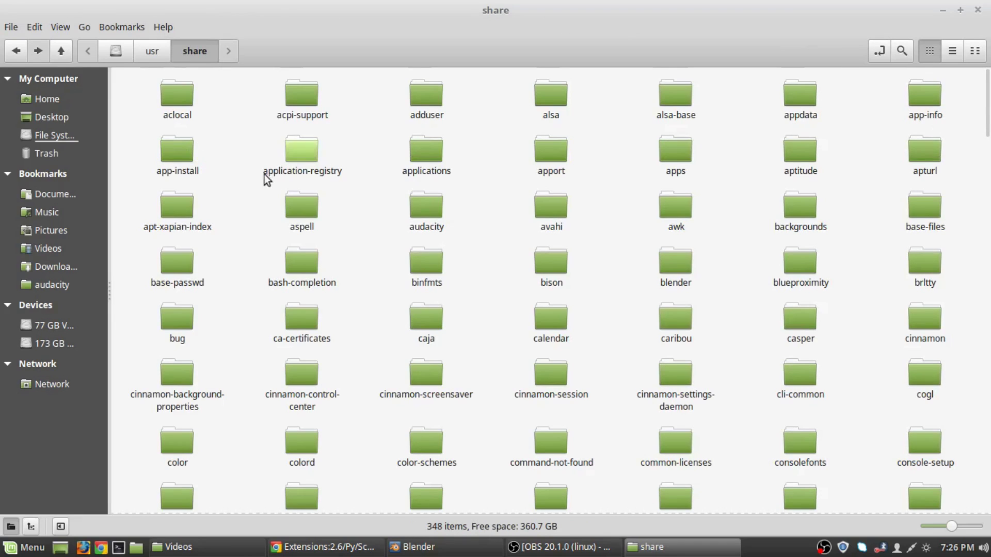
{"action": "double_click", "coordinate": [678, 262]}
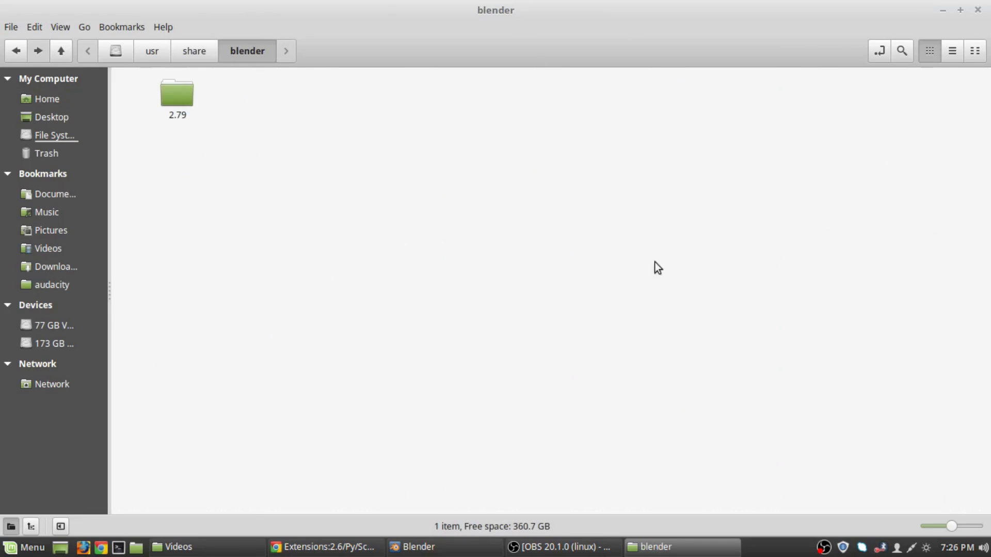
{"action": "left_click", "coordinate": [60, 51]}
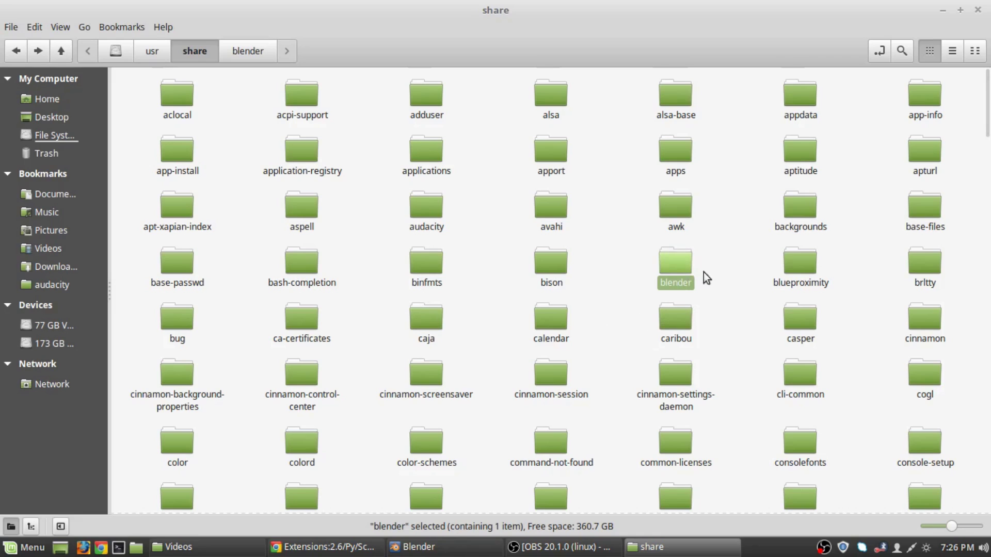
{"action": "double_click", "coordinate": [674, 275]}
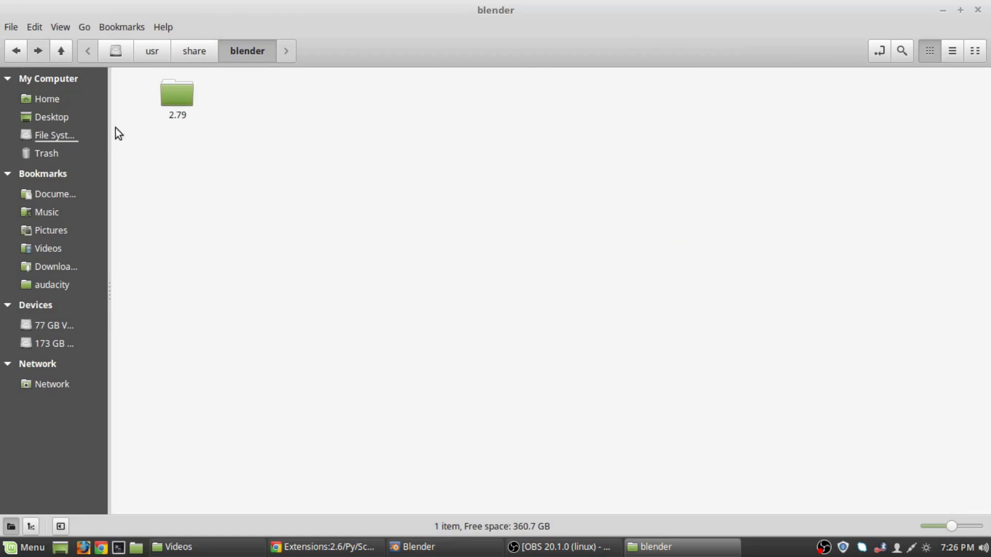
{"action": "double_click", "coordinate": [171, 98]}
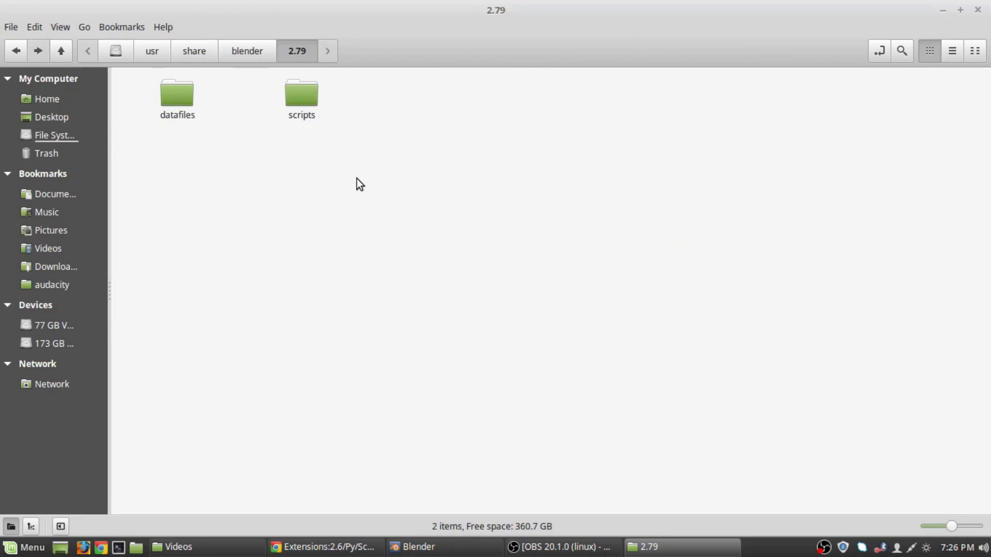
{"action": "left_click", "coordinate": [16, 52]}
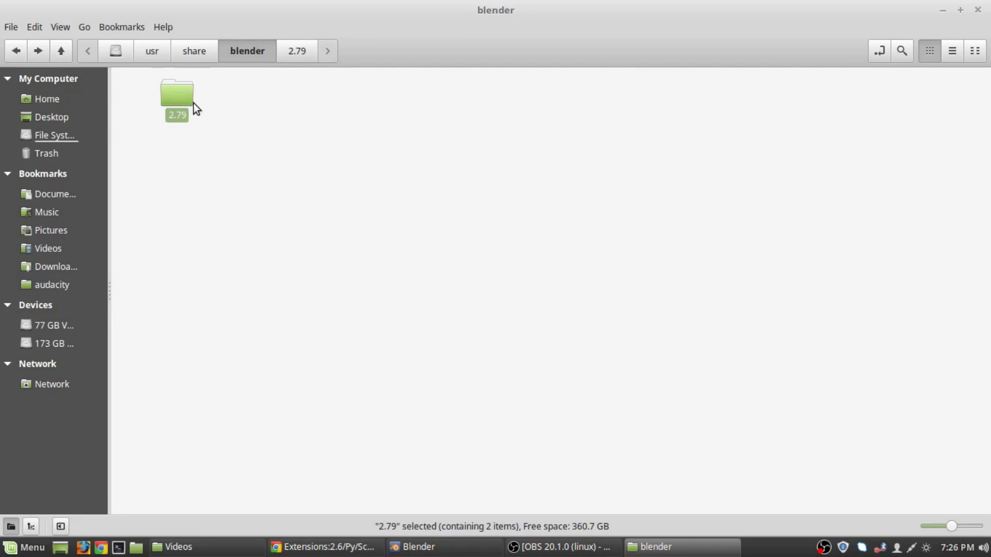
{"action": "double_click", "coordinate": [184, 94]}
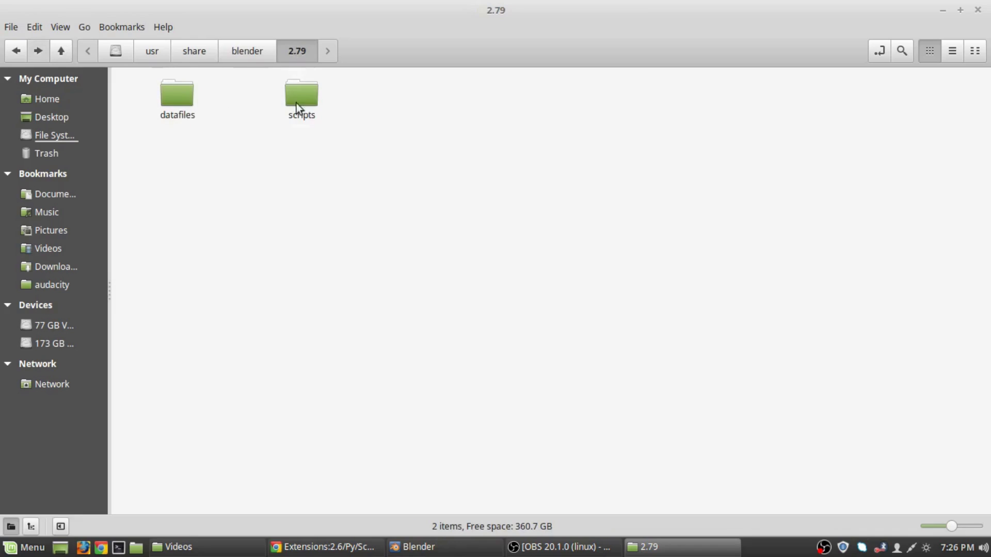
{"action": "double_click", "coordinate": [305, 96]}
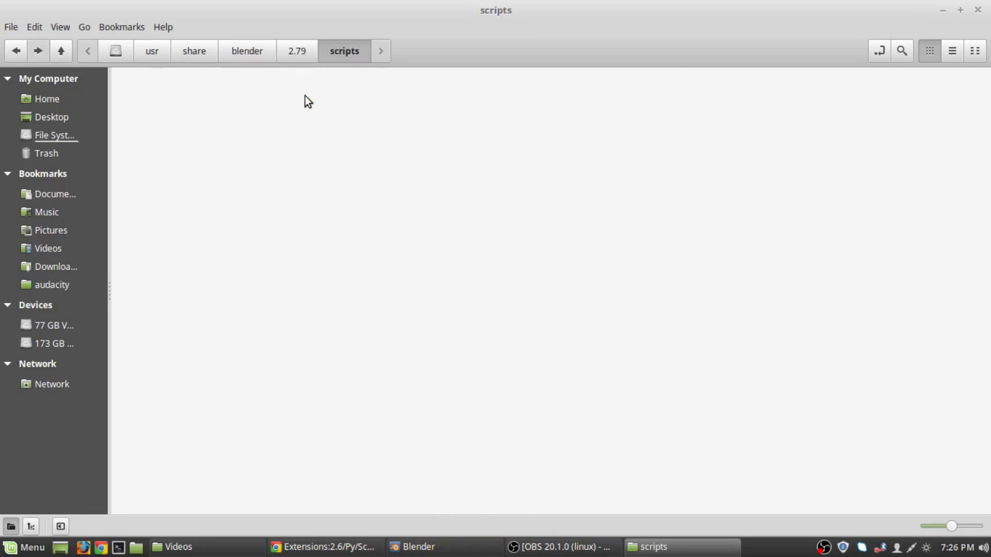
{"action": "double_click", "coordinate": [188, 95]}
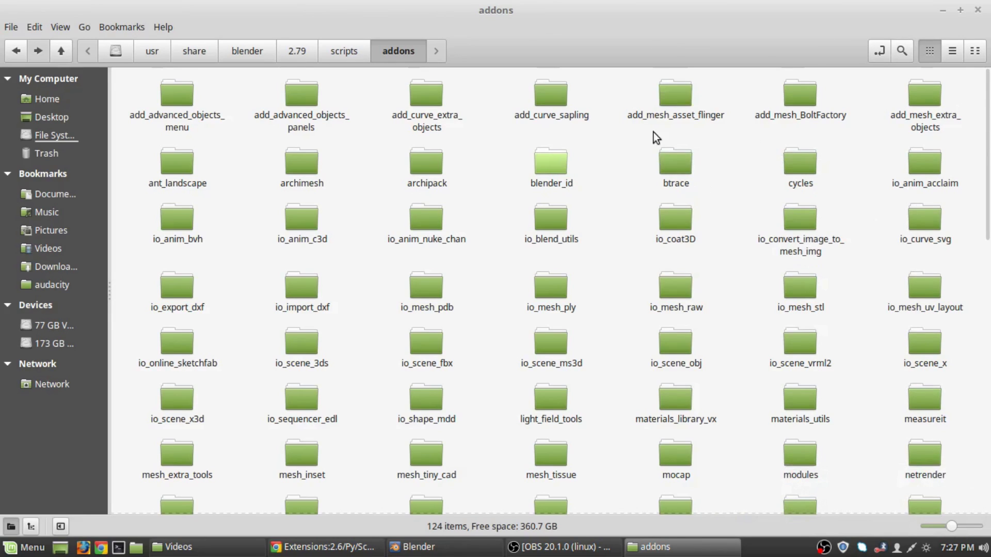
{"action": "mouse_move", "coordinate": [611, 132]}
{"action": "left_mouse_down"}
{"action": "mouse_move", "coordinate": [709, 133]}
{"action": "mouse_move", "coordinate": [726, 110]}
{"action": "mouse_move", "coordinate": [728, 83]}
{"action": "mouse_move", "coordinate": [626, 86]}
{"action": "mouse_move", "coordinate": [610, 121]}
{"action": "mouse_move", "coordinate": [613, 146]}
{"action": "left_mouse_up"}
Choose Open as Root on the addons folder and authenticate with the account password.
{"action": "right_click", "coordinate": [614, 146]}
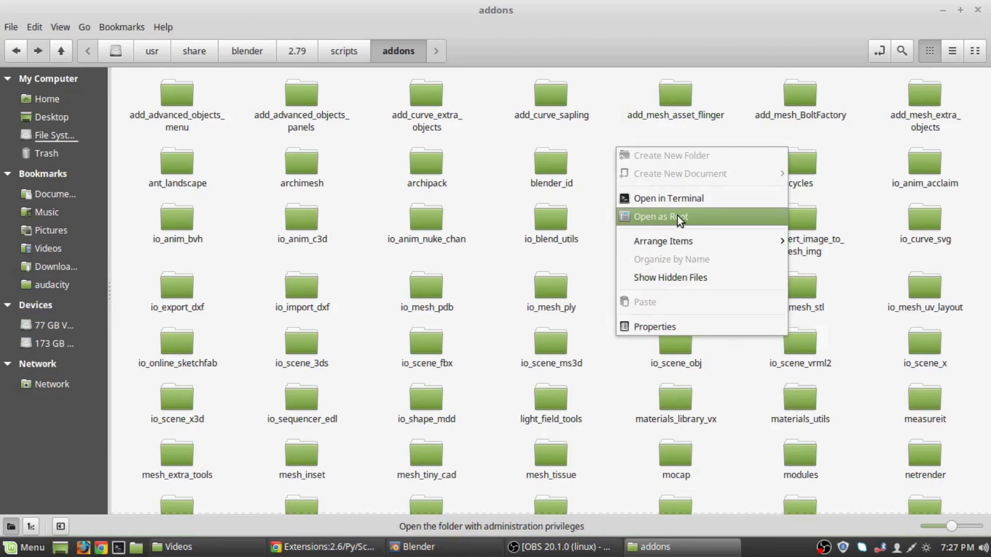
{"action": "left_click", "coordinate": [597, 141]}
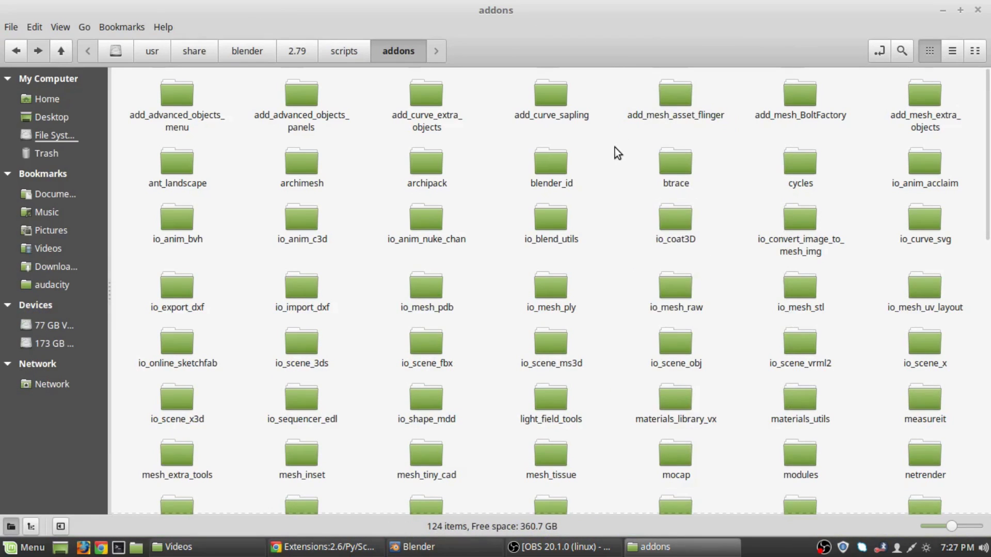
{"action": "right_click", "coordinate": [615, 147]}
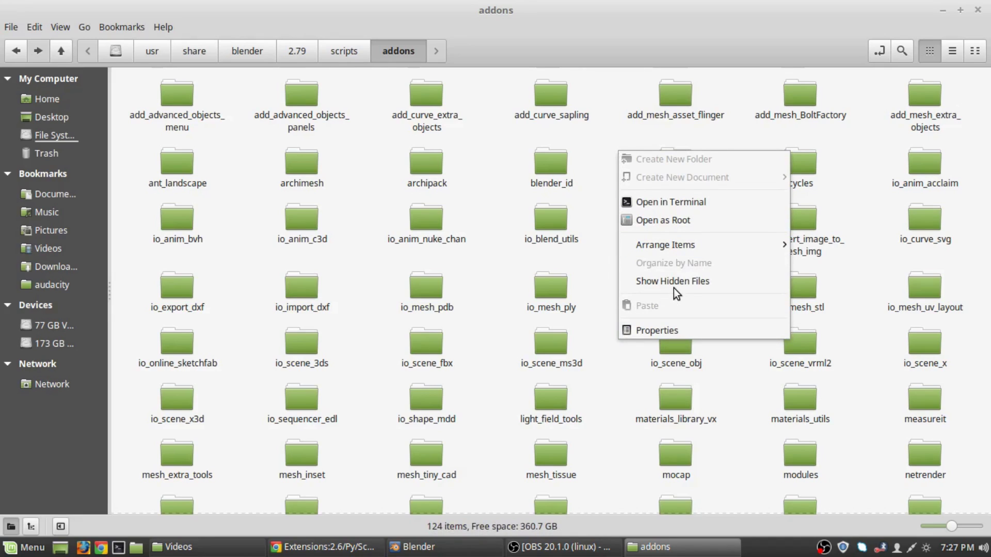
{"action": "left_click", "coordinate": [674, 222]}
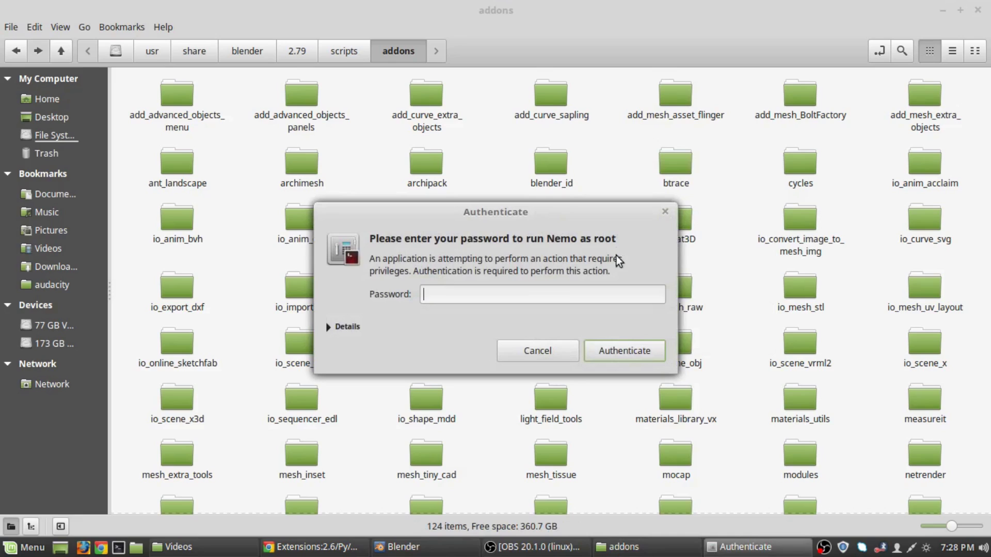
{"action": "type", "text": "*****"}
{"action": "key", "text": "Return"}
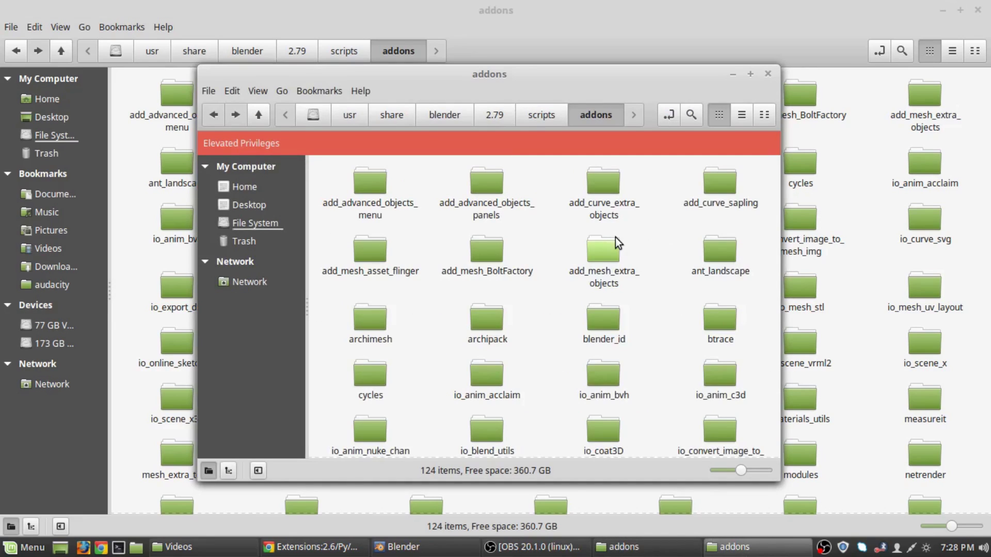
Dismiss the context menu and close the elevated-privileges addons window.
{"action": "right_click", "coordinate": [547, 293]}
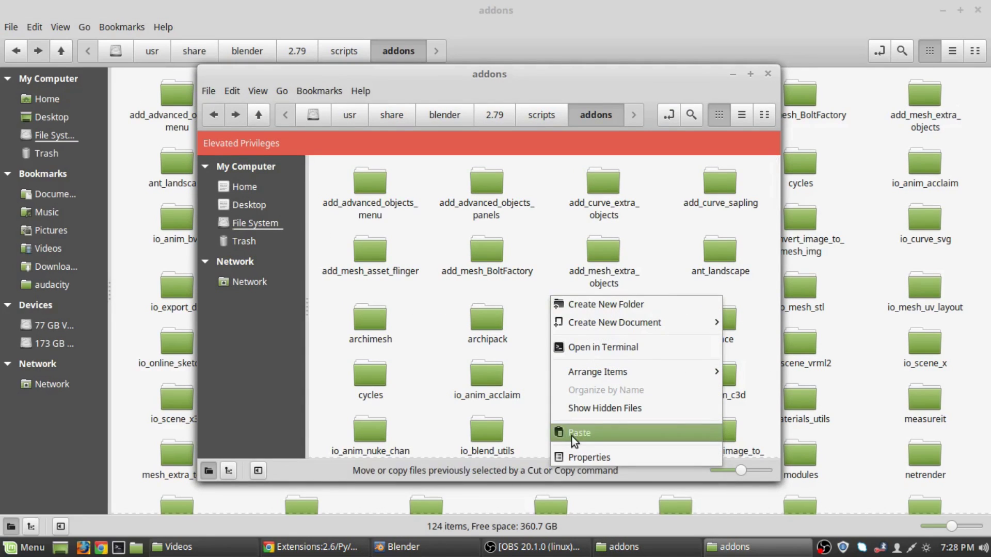
{"action": "left_click", "coordinate": [527, 299]}
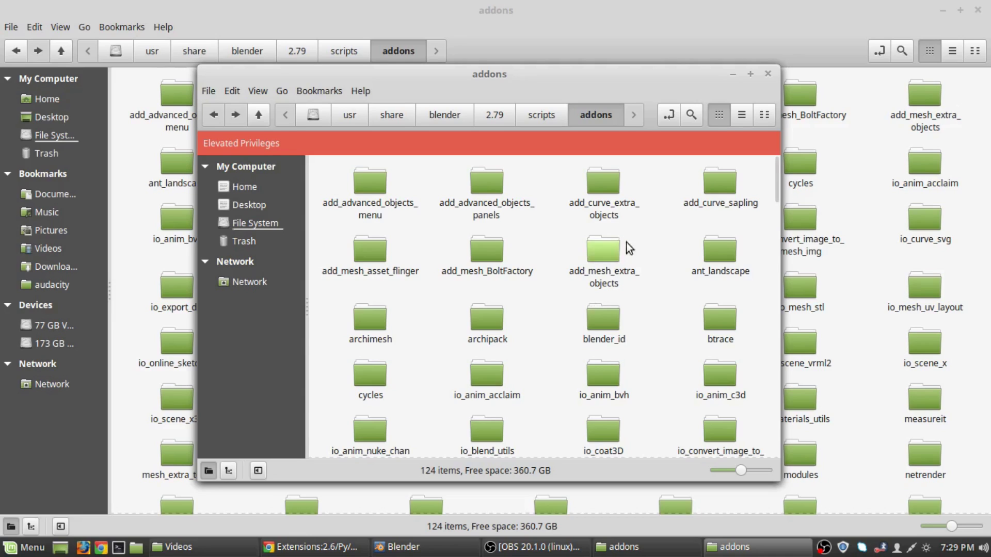
{"action": "left_click", "coordinate": [769, 73]}
Step back to share, close the file manager, and minimize Chrome and the Videos window.
{"action": "left_click", "coordinate": [18, 50]}
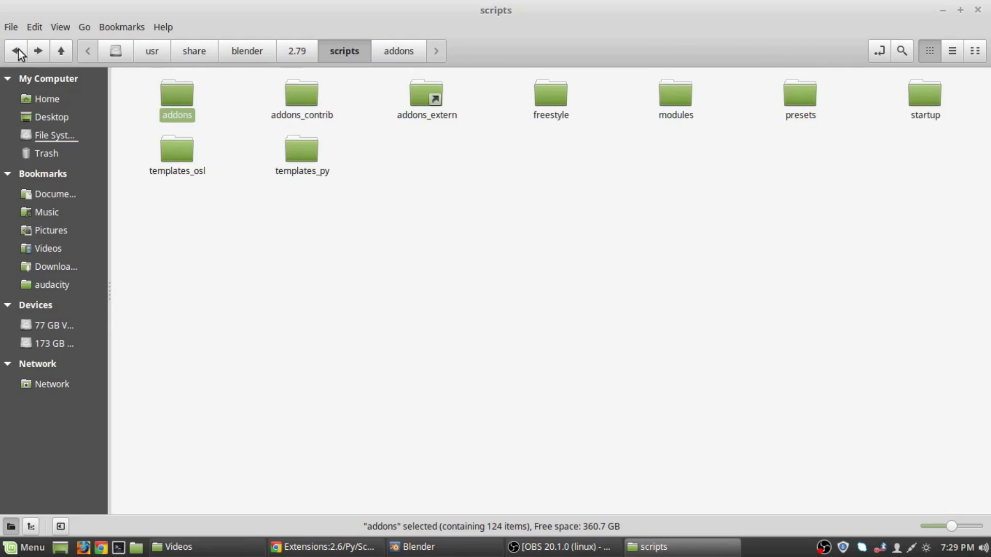
{"action": "left_click", "coordinate": [18, 50]}
{"action": "left_click", "coordinate": [17, 50]}
{"action": "left_click", "coordinate": [18, 51]}
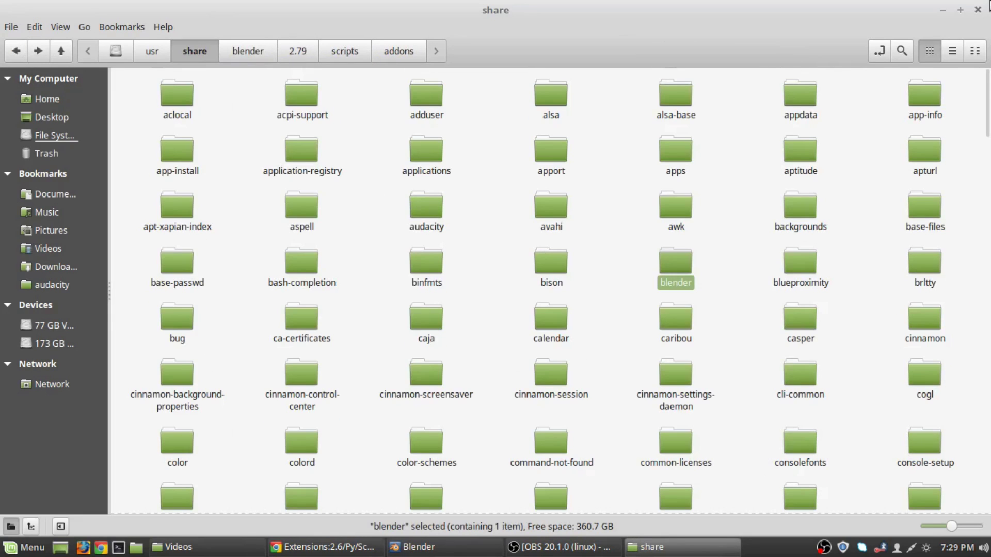
{"action": "left_click", "coordinate": [980, 10]}
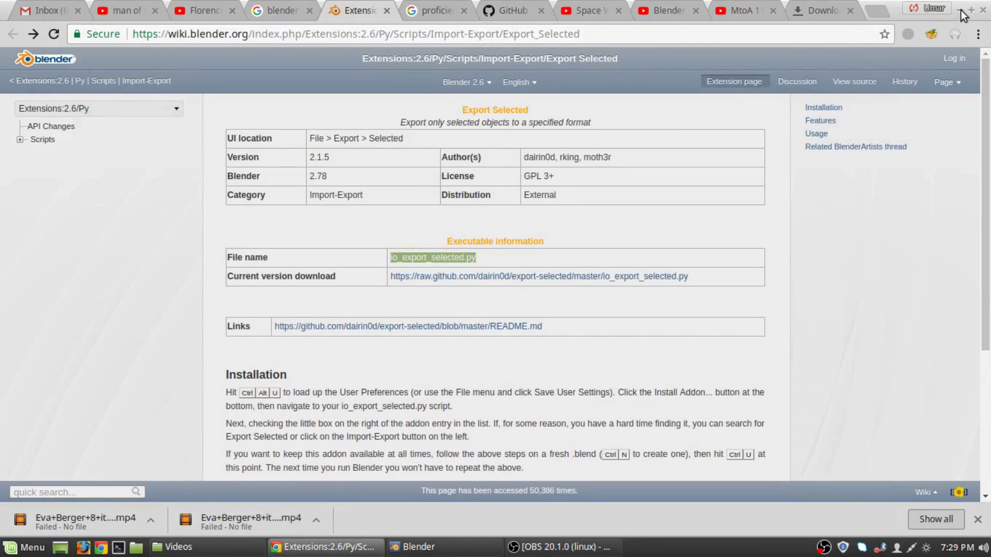
{"action": "left_click", "coordinate": [961, 10]}
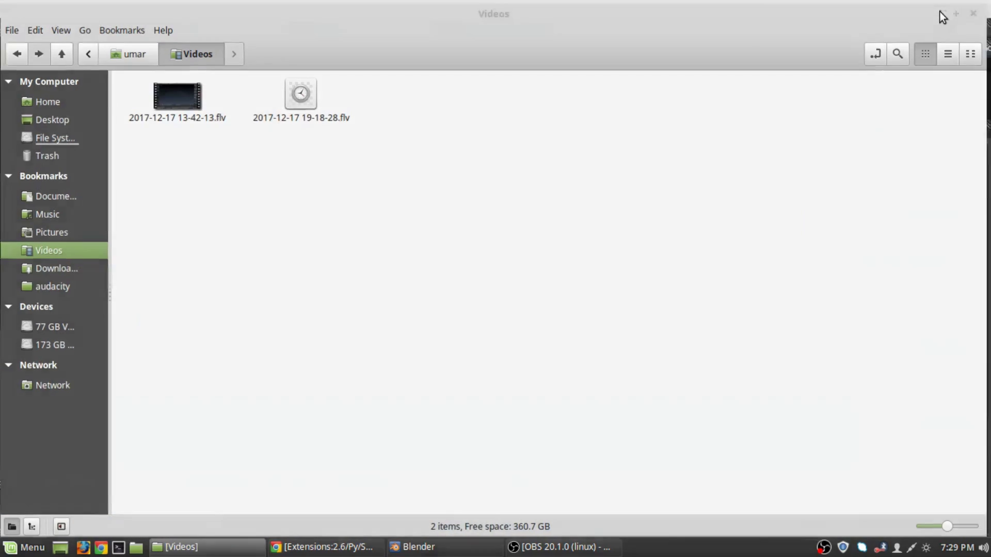
{"action": "left_click", "coordinate": [942, 11]}
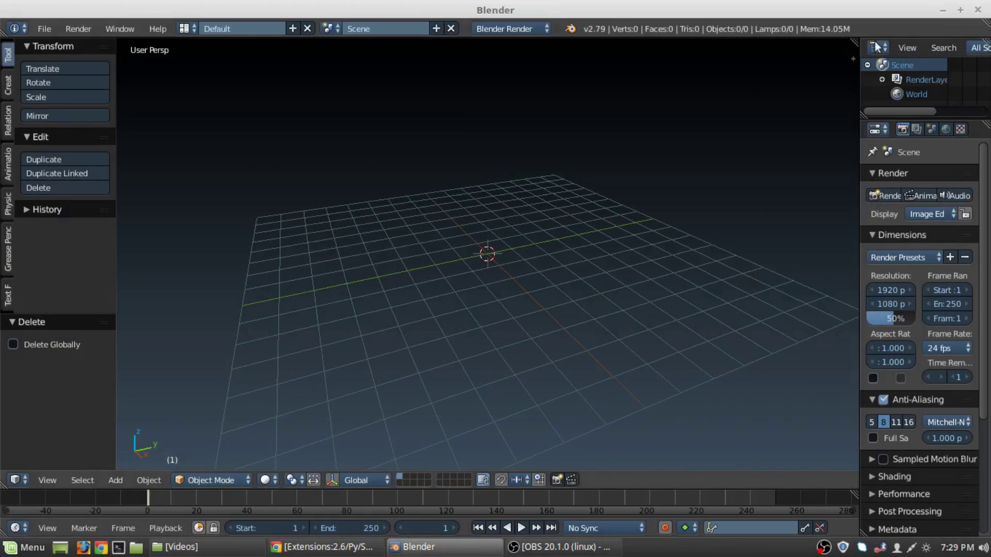
Open Blender's User Preferences on the Add-ons page and centre the window.
{"action": "left_click", "coordinate": [38, 31]}
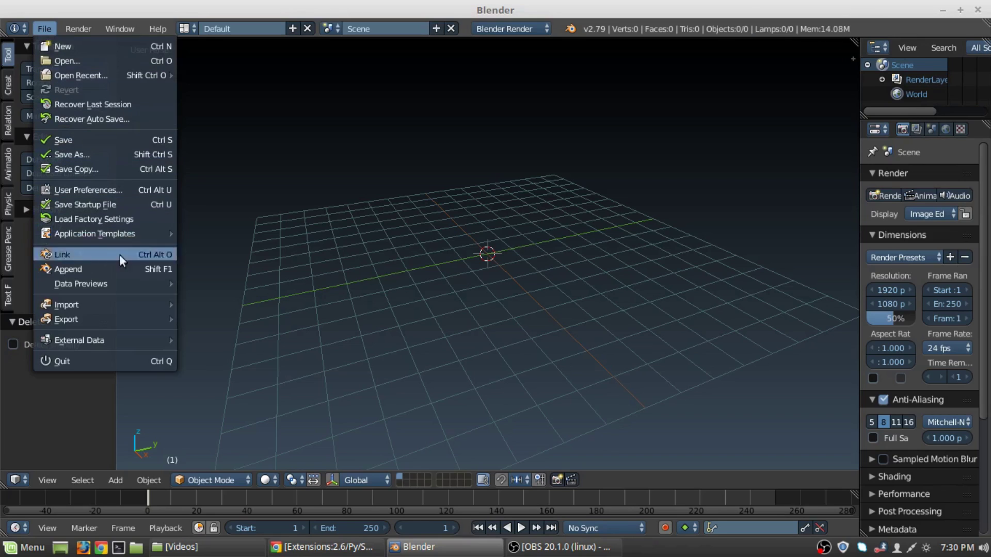
{"action": "left_click", "coordinate": [97, 191]}
{"action": "left_click_drag", "start_coordinate": [288, 27], "coordinate": [483, 65]}
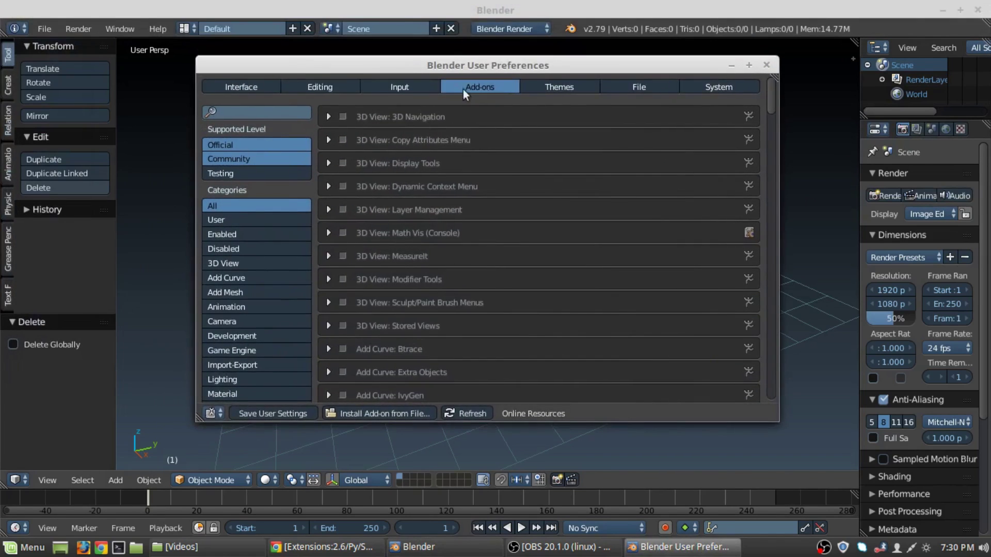
Filter add-ons by 'export', check Import-Export: Export Selected, then close the preferences.
{"action": "left_click", "coordinate": [255, 110]}
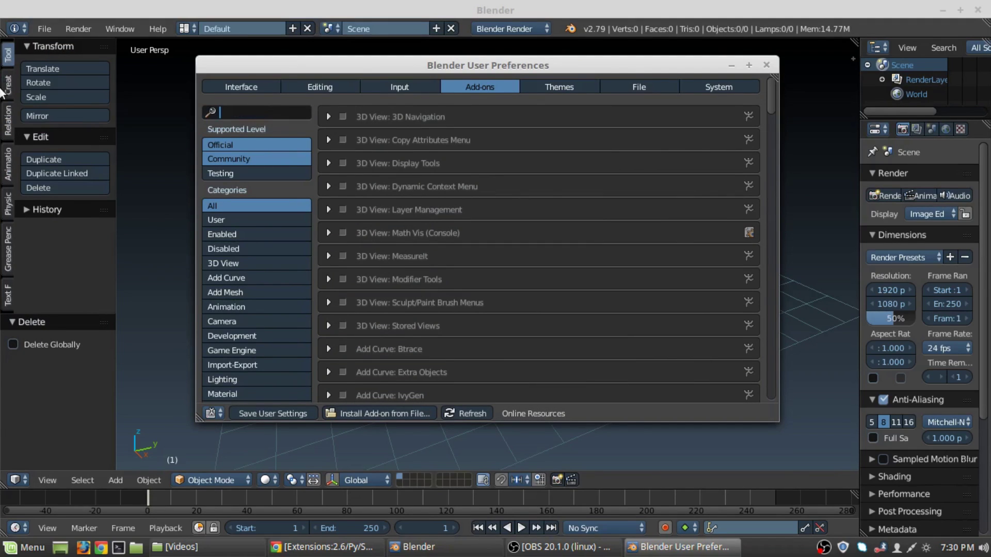
{"action": "type", "text": "exp"}
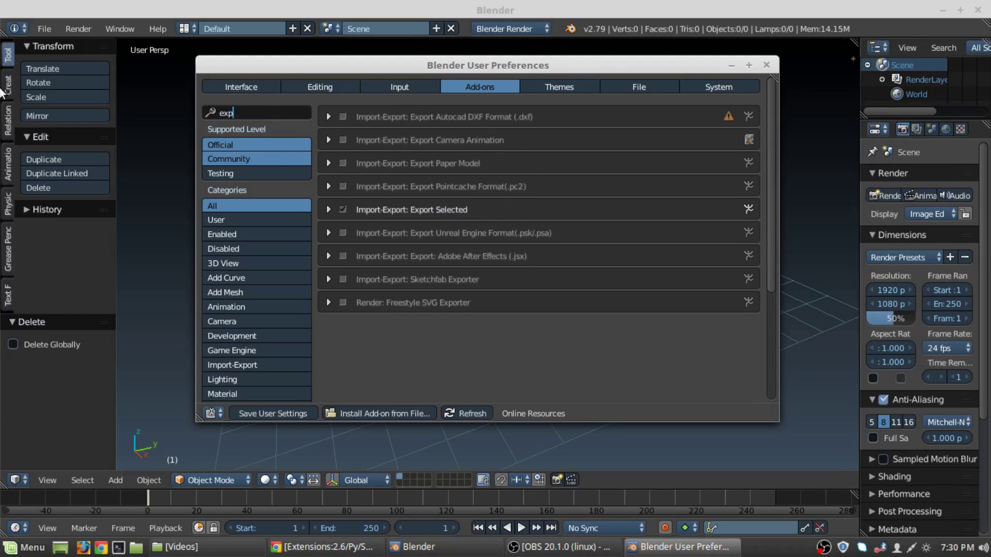
{"action": "type", "text": "ort"}
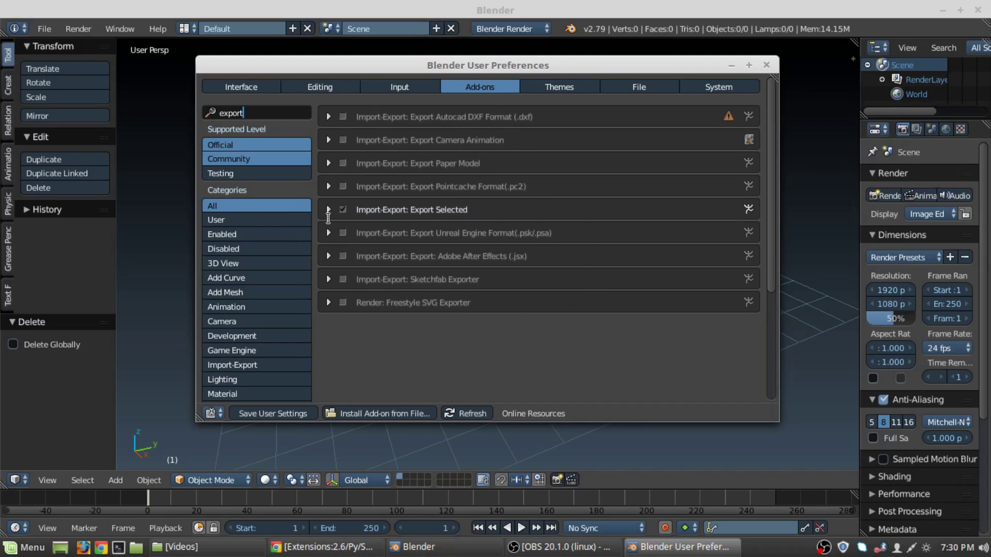
{"action": "left_click", "coordinate": [330, 209]}
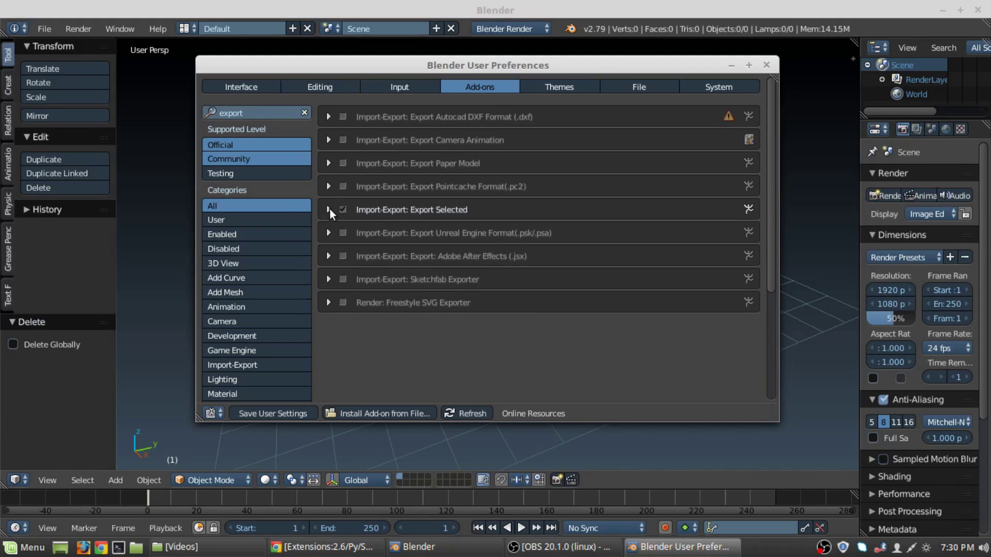
{"action": "left_click", "coordinate": [328, 209]}
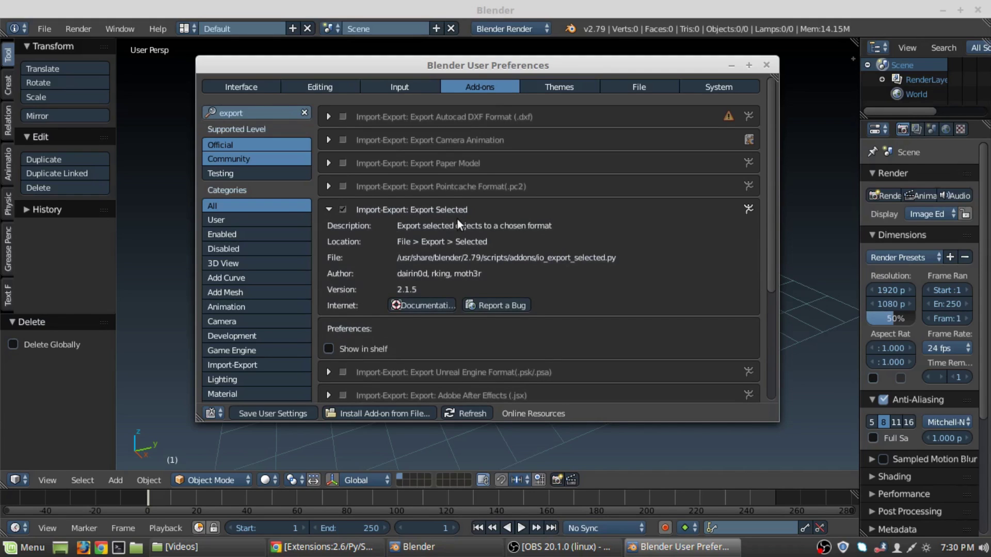
{"action": "left_click", "coordinate": [329, 208]}
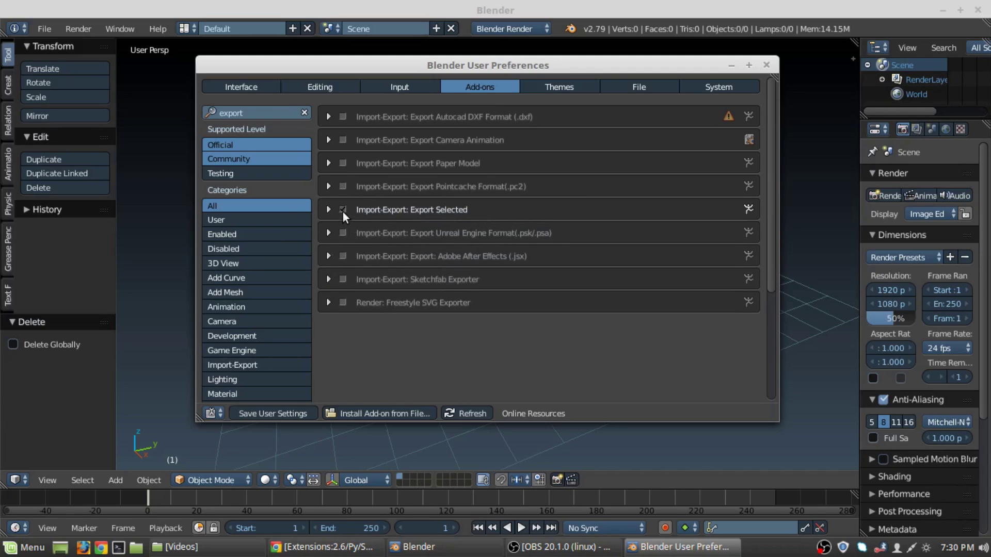
{"action": "left_click", "coordinate": [259, 414]}
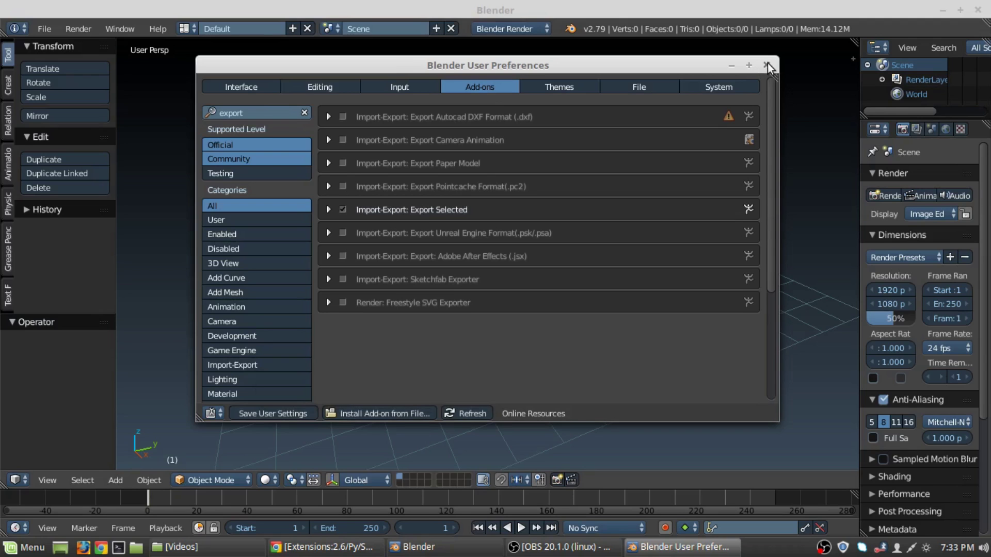
{"action": "left_click", "coordinate": [767, 64]}
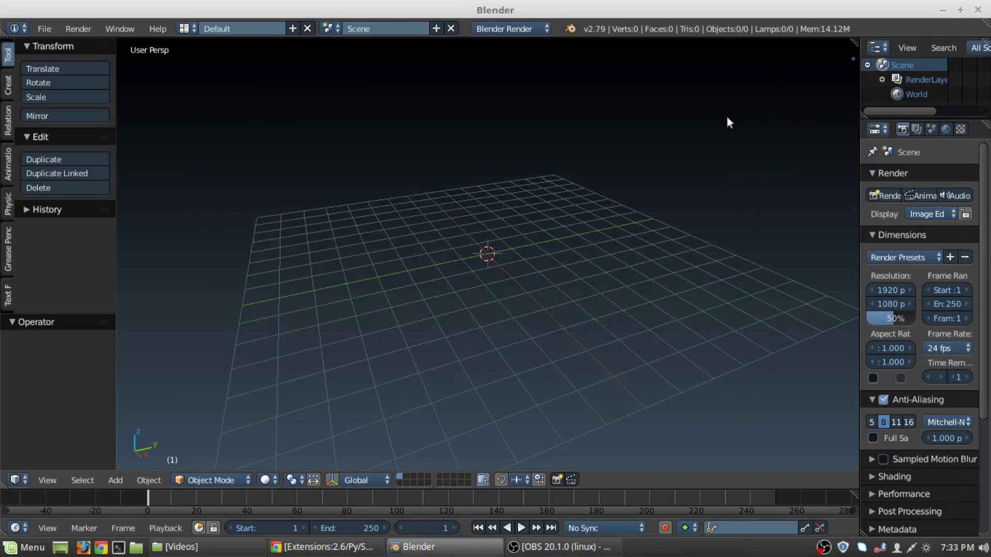
{"action": "left_click", "coordinate": [46, 29]}
{"action": "mouse_move", "coordinate": [129, 305]}
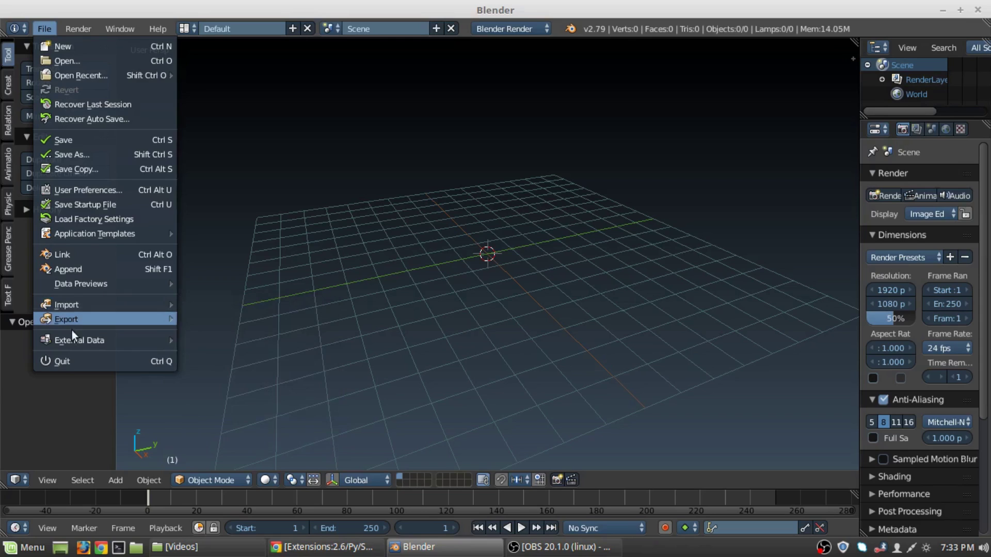
{"action": "mouse_move", "coordinate": [77, 319]}
{"action": "mouse_move", "coordinate": [262, 322]}
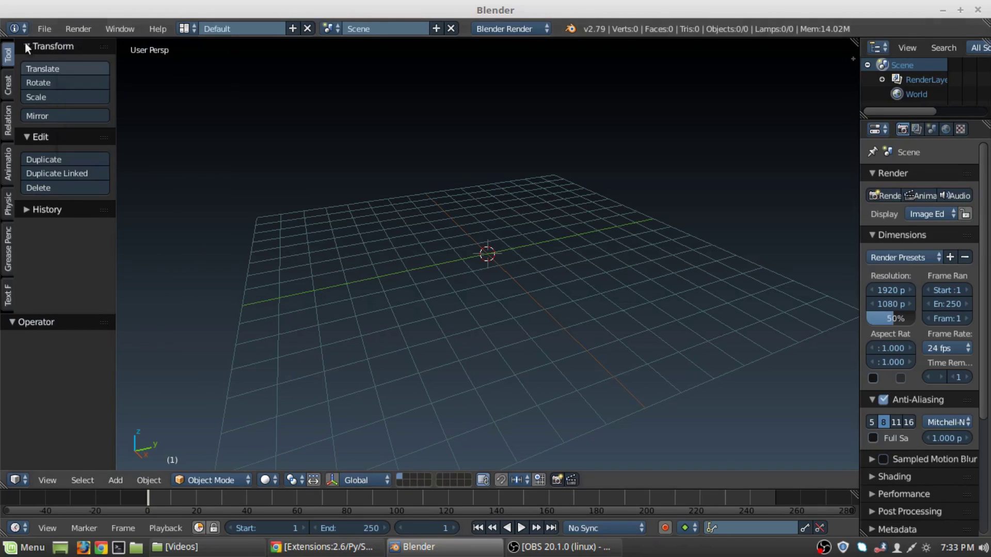
{"action": "left_click", "coordinate": [45, 28]}
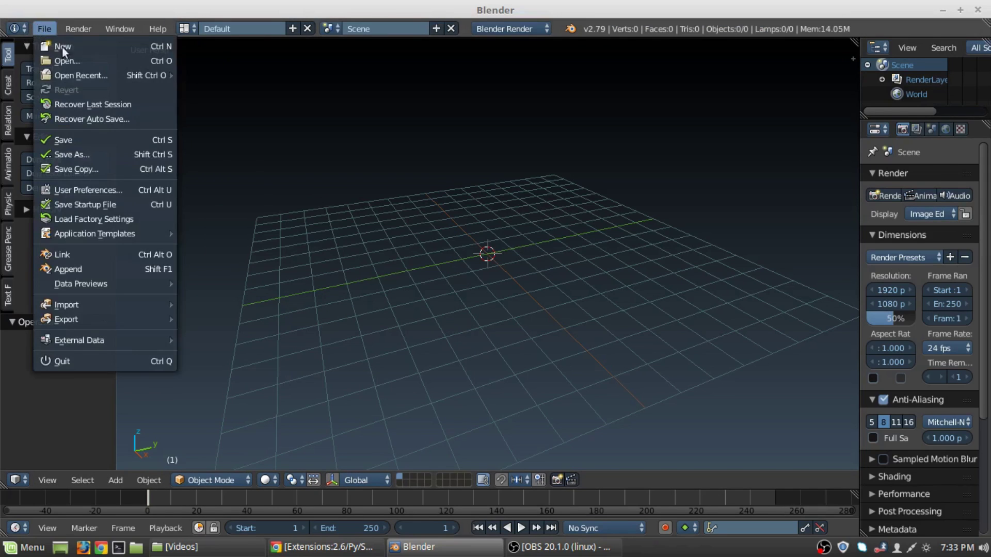
{"action": "left_click", "coordinate": [78, 190]}
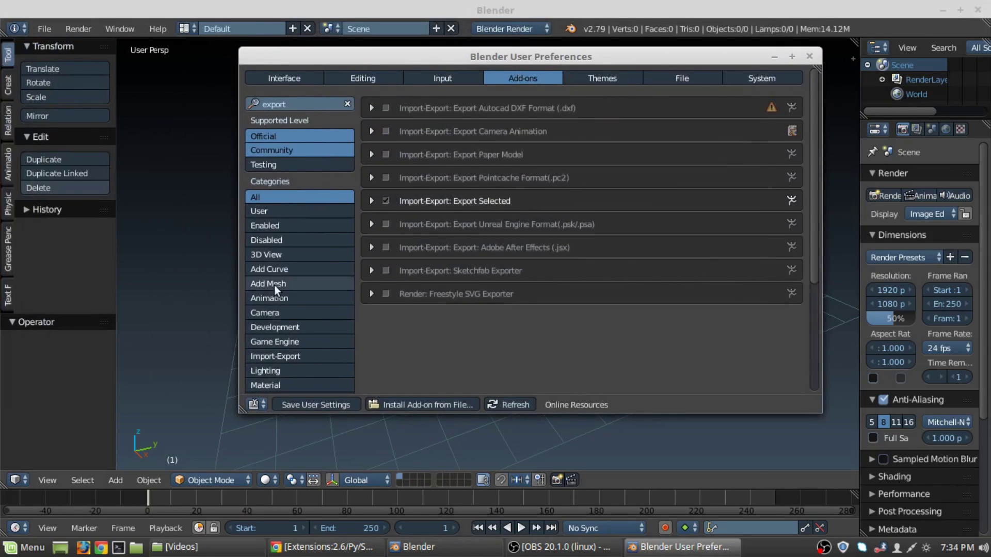
{"action": "left_click", "coordinate": [349, 103]}
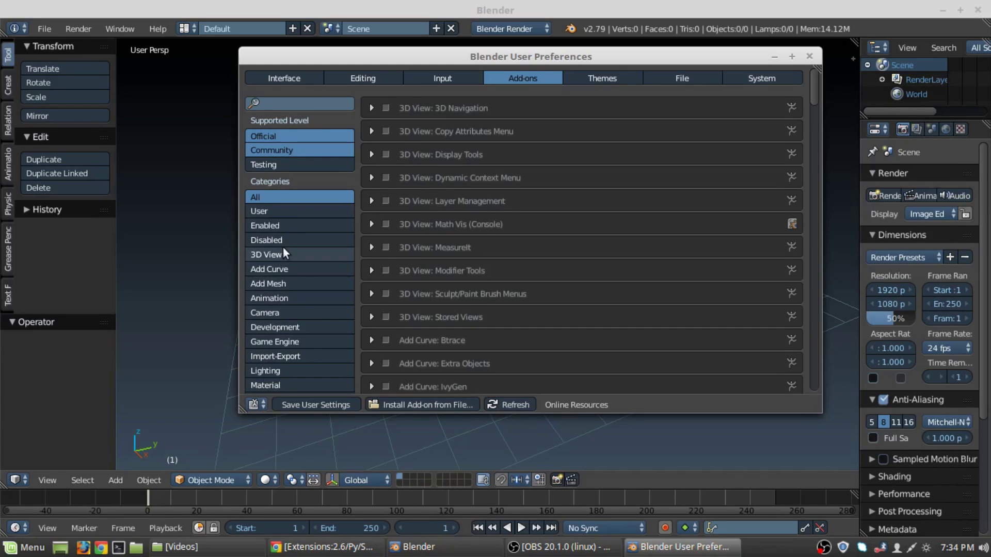
{"action": "scroll", "coordinate": [288, 247], "scroll_direction": "down", "scroll_amount": 3}
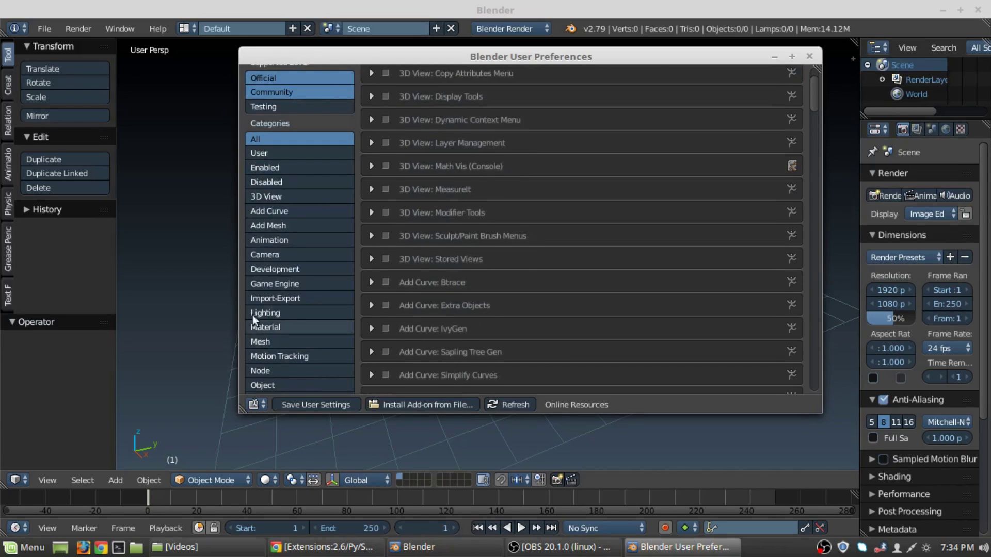
{"action": "left_click", "coordinate": [274, 299]}
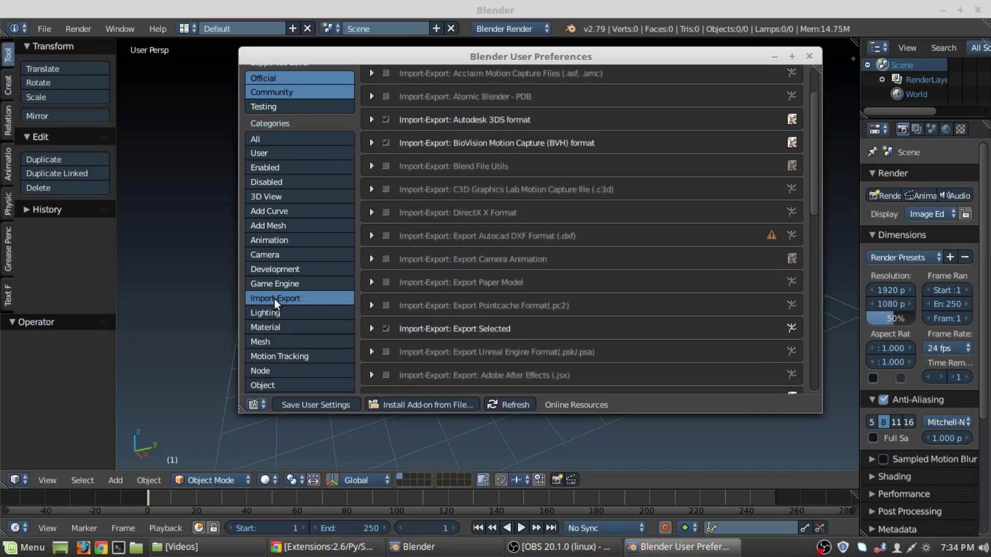
{"action": "scroll", "coordinate": [559, 234], "scroll_direction": "up", "scroll_amount": 3}
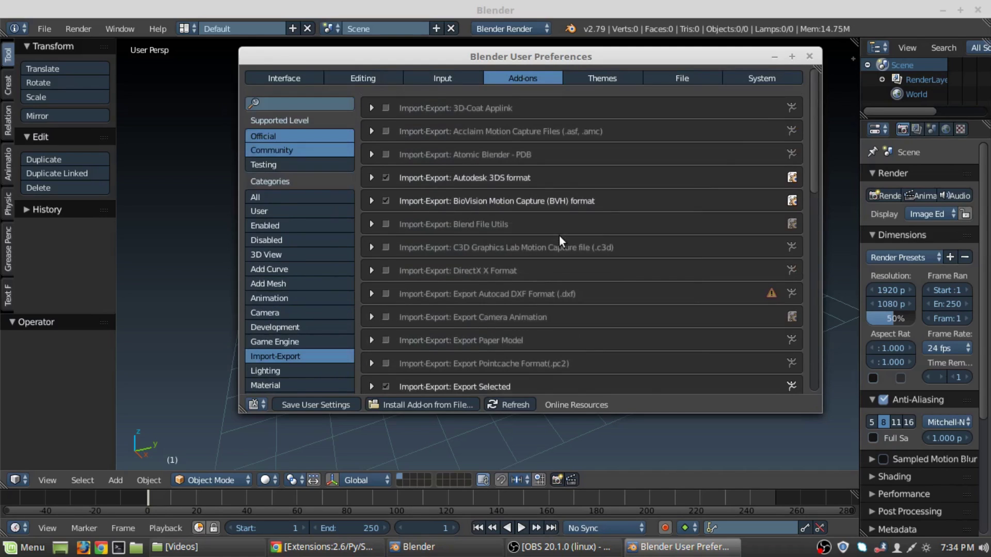
{"action": "scroll", "coordinate": [559, 234], "scroll_direction": "down", "scroll_amount": 12}
{"action": "scroll", "coordinate": [558, 234], "scroll_direction": "down", "scroll_amount": 12}
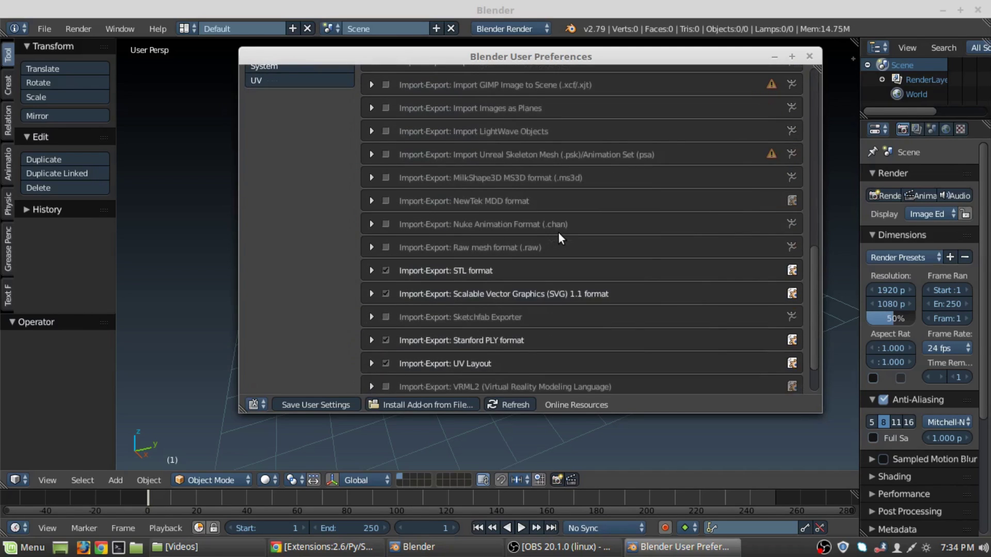
{"action": "scroll", "coordinate": [571, 227], "scroll_direction": "up", "scroll_amount": 1}
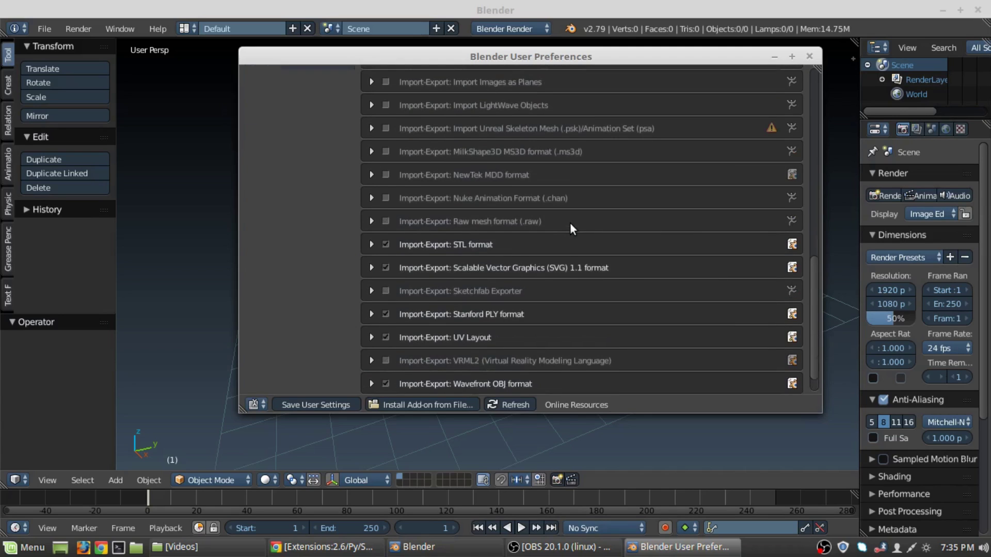
{"action": "scroll", "coordinate": [571, 227], "scroll_direction": "up", "scroll_amount": 14}
{"action": "scroll", "coordinate": [570, 227], "scroll_direction": "up", "scroll_amount": 8}
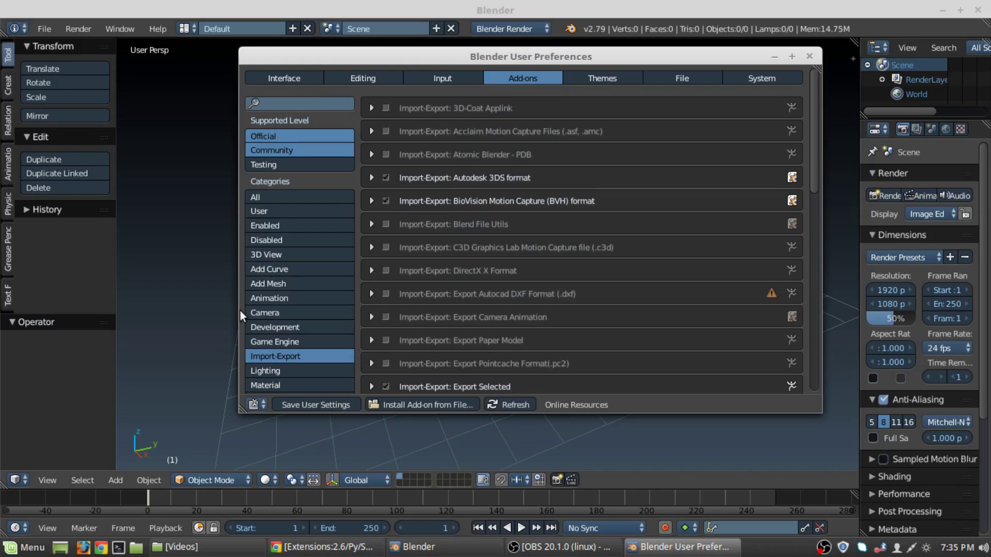
{"action": "scroll", "coordinate": [271, 305], "scroll_direction": "down", "scroll_amount": 2}
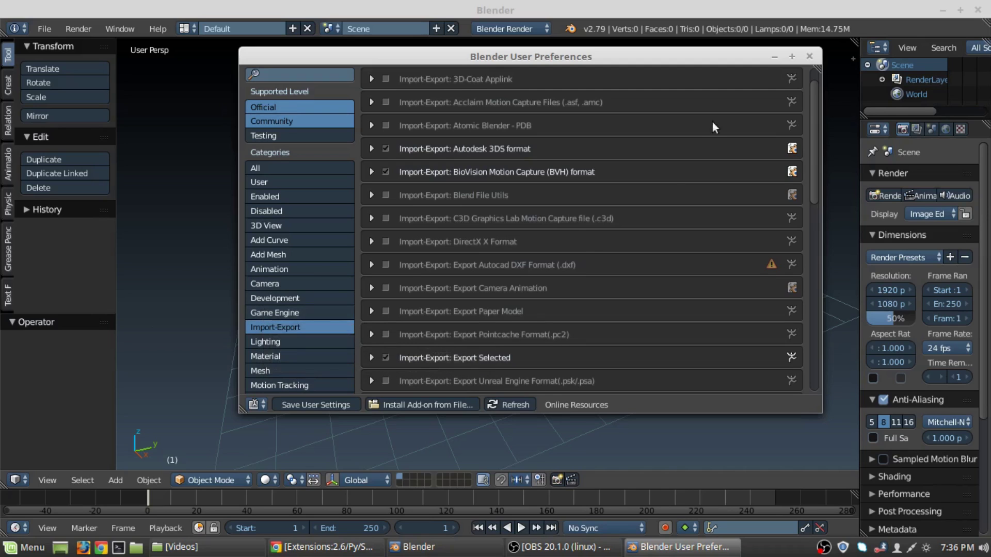
{"action": "left_click", "coordinate": [809, 57]}
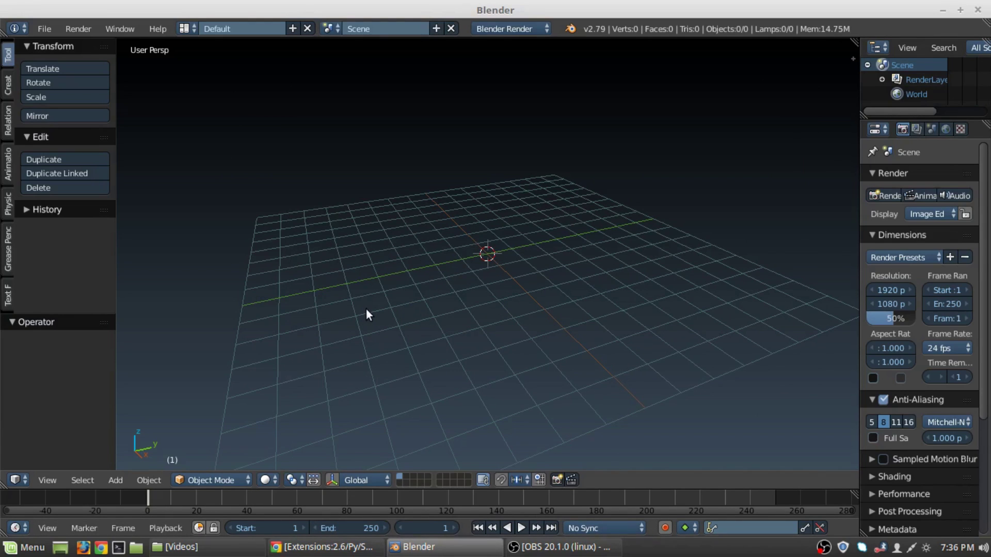
Close the Blender wiki tab and search Google for 'asset flinger addon'.
{"action": "left_click", "coordinate": [323, 547]}
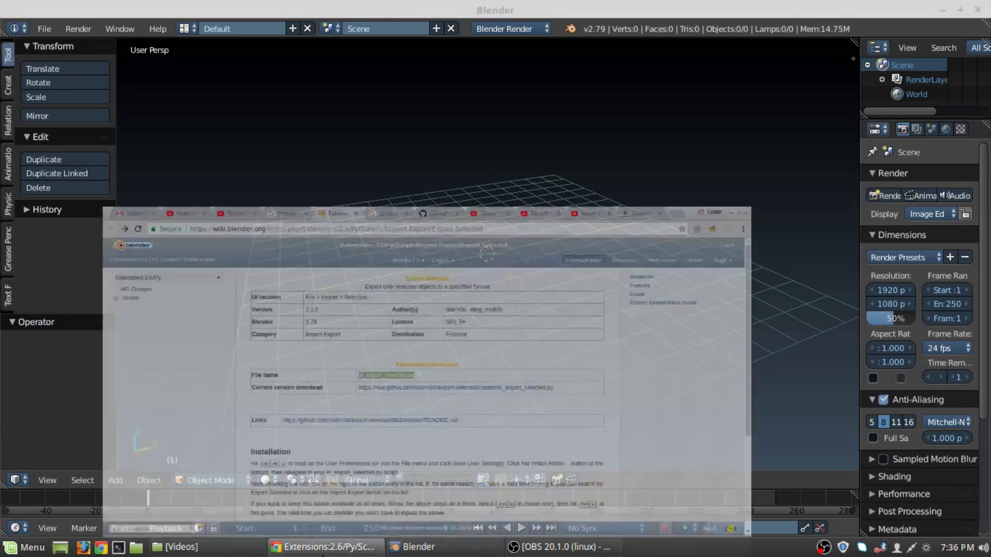
{"action": "left_click", "coordinate": [388, 11]}
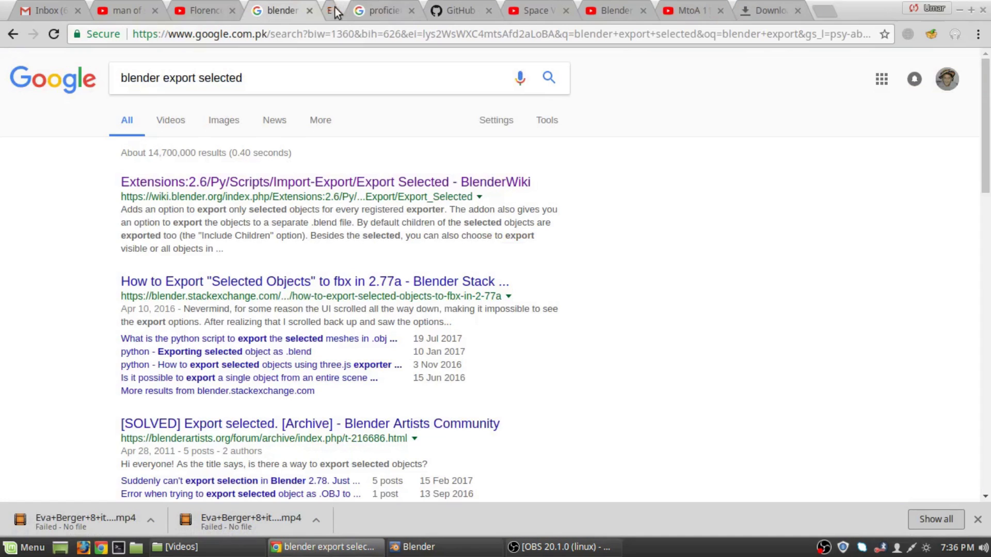
{"action": "left_click", "coordinate": [262, 73]}
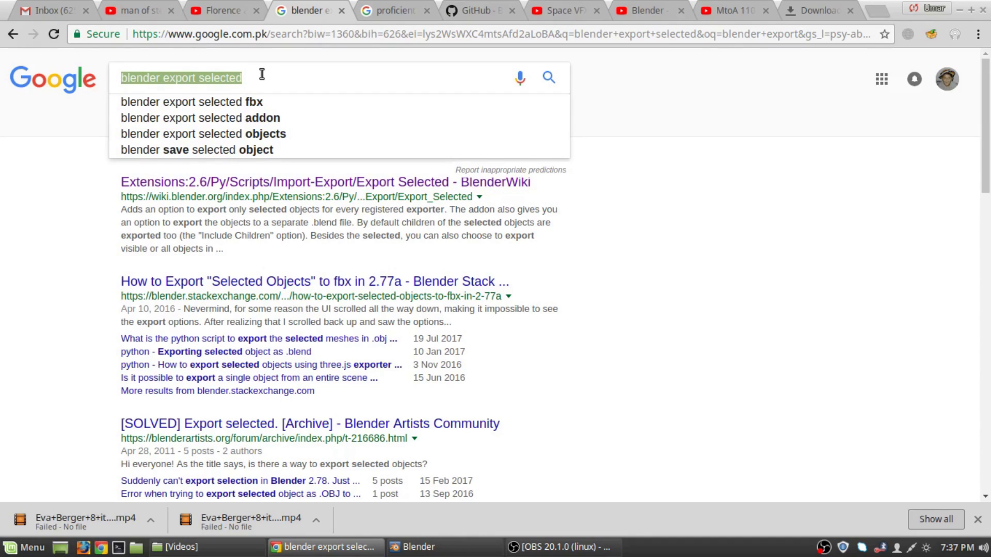
{"action": "type", "text": "Blende"}
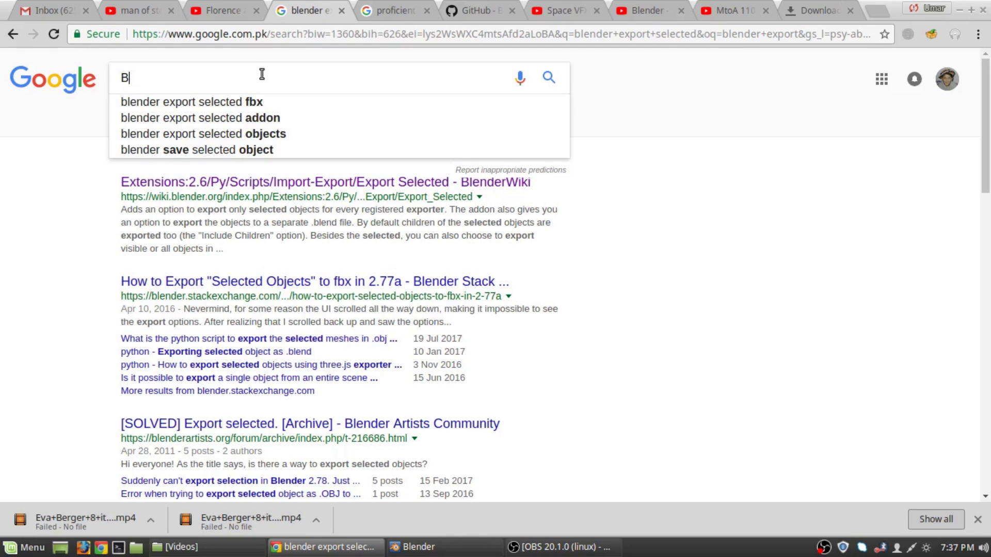
{"action": "key", "text": "BackSpace"}
{"action": "key", "text": "BackSpace"}
{"action": "key", "text": "BackSpace"}
{"action": "key", "text": "BackSpace"}
{"action": "key", "text": "BackSpace"}
{"action": "key", "text": "BackSpace"}
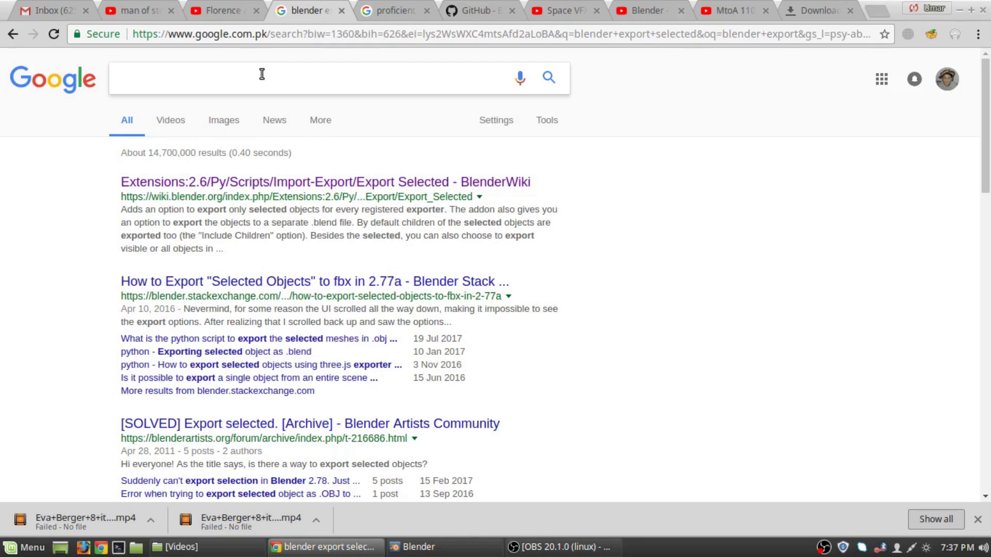
{"action": "type", "text": "A"}
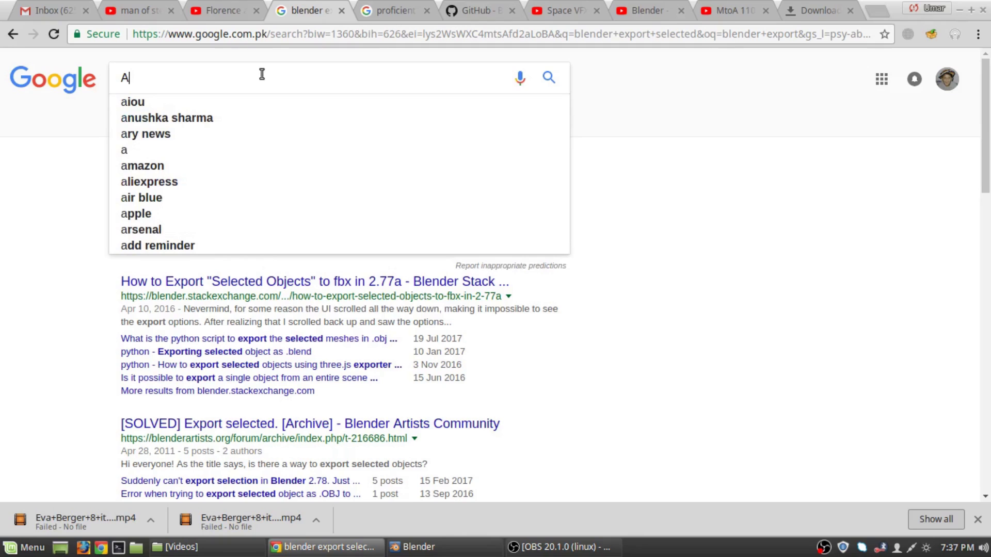
{"action": "type", "text": "sse"}
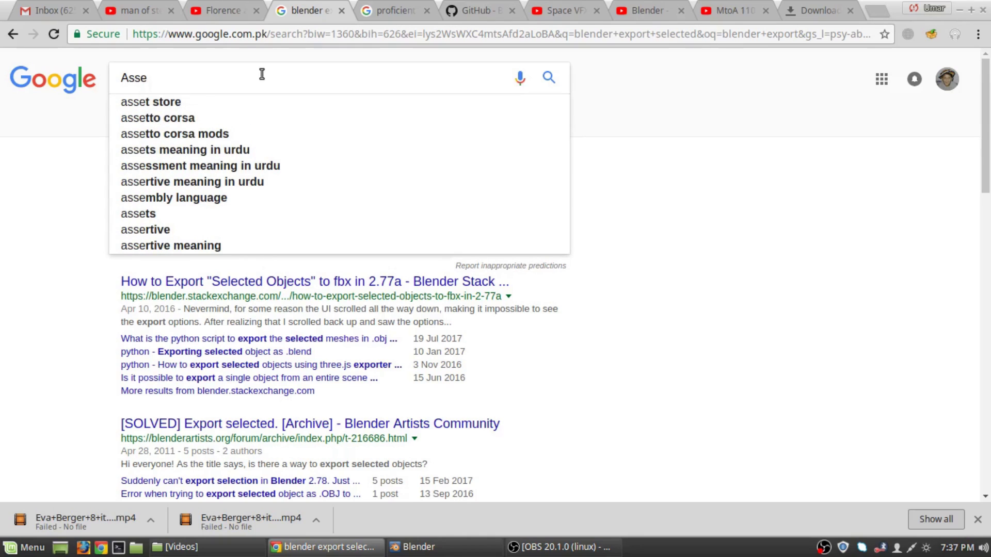
{"action": "type", "text": "tes f"}
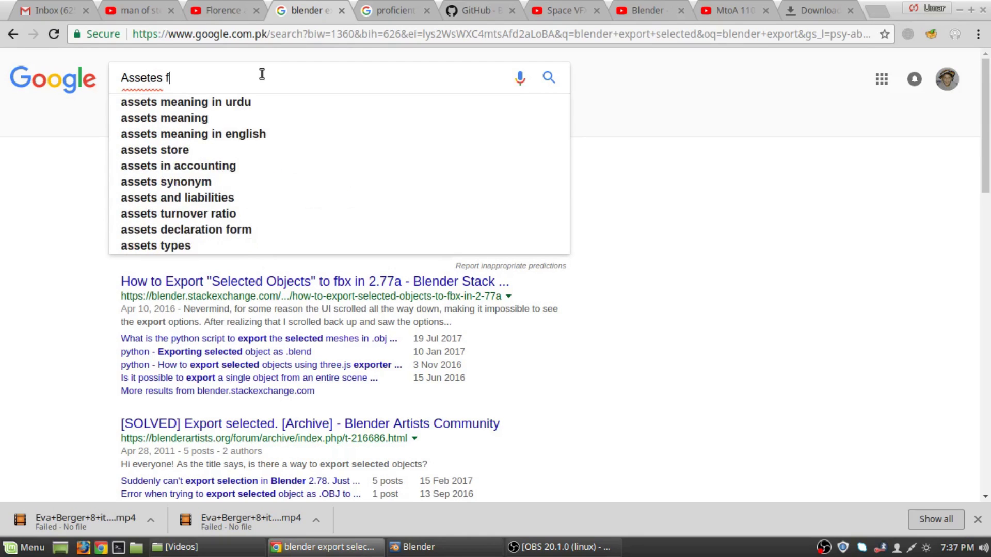
{"action": "type", "text": "lin"}
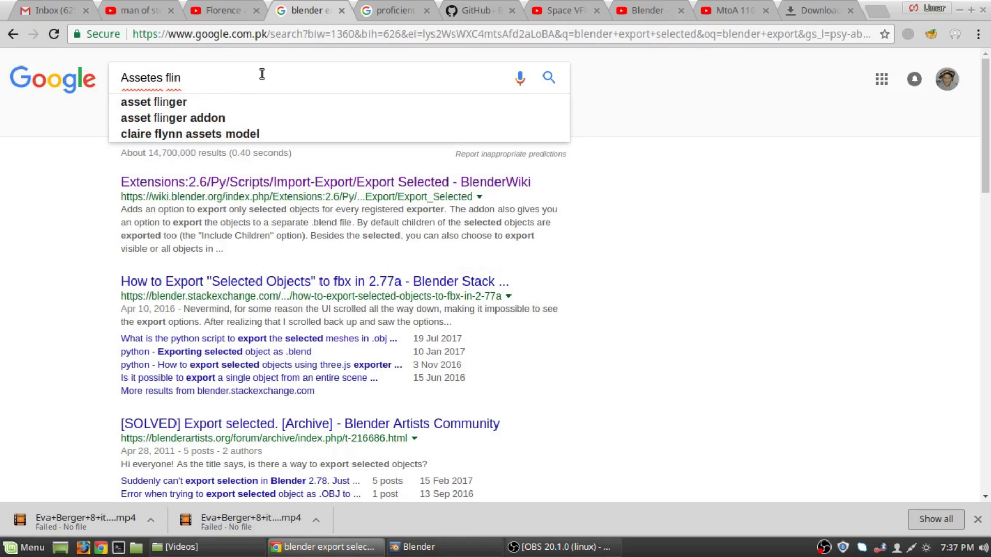
{"action": "key", "text": "Down"}
{"action": "key", "text": "Down"}
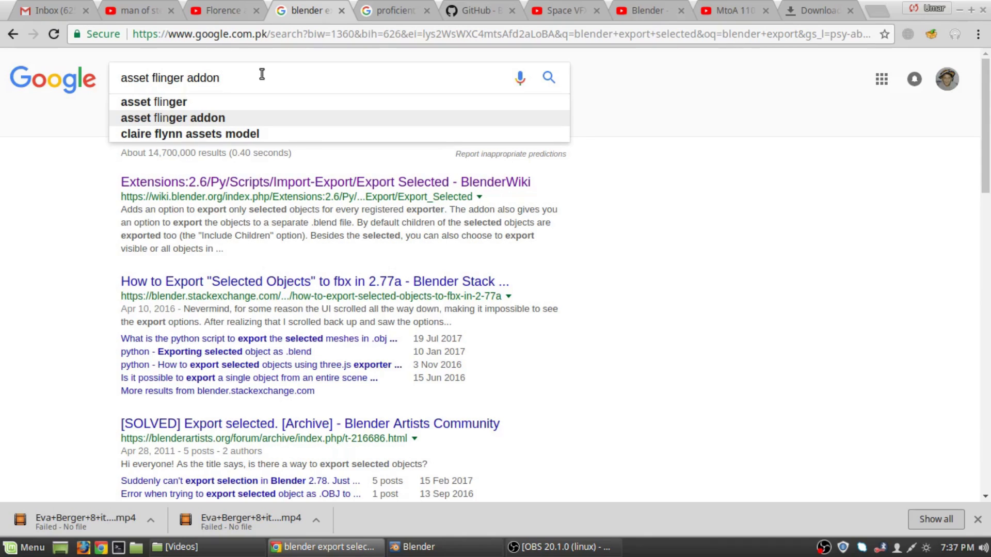
{"action": "key", "text": "Return"}
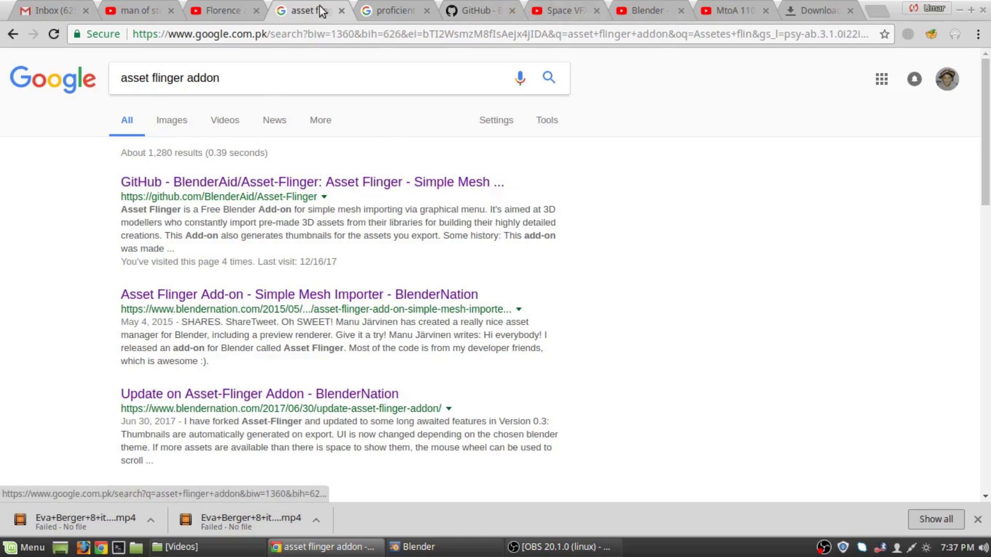
Close the unrelated 'proficient meaning' search and open the BlenderAid/Asset-Flinger GitHub page.
{"action": "left_click", "coordinate": [367, 6]}
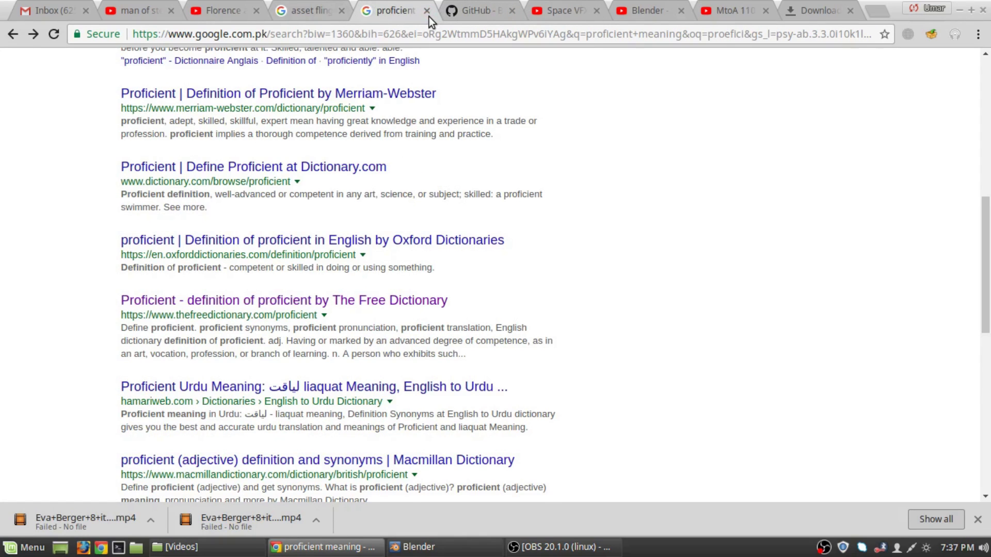
{"action": "left_click", "coordinate": [428, 14]}
{"action": "left_click", "coordinate": [340, 6]}
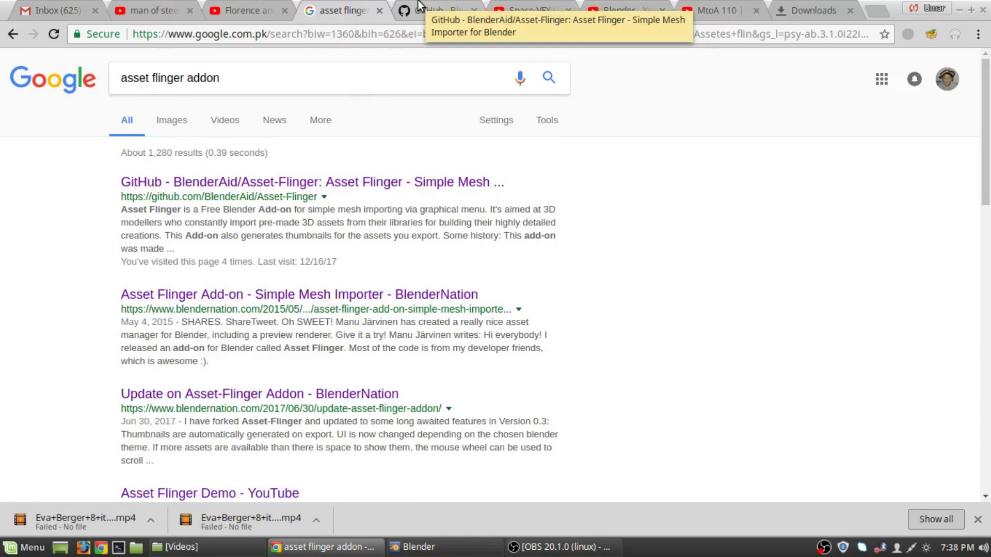
{"action": "left_click", "coordinate": [425, 10]}
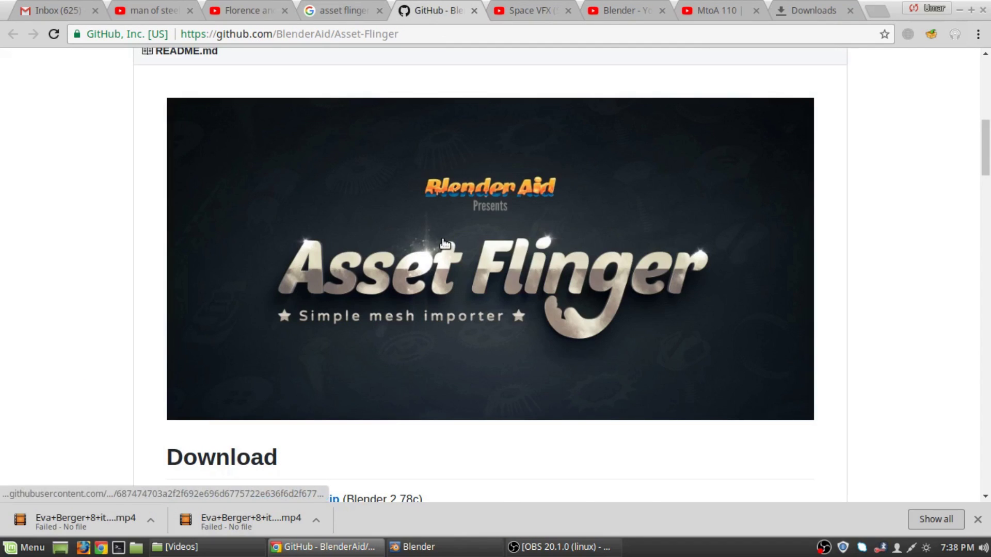
{"action": "scroll", "coordinate": [443, 240], "scroll_direction": "down", "scroll_amount": 5}
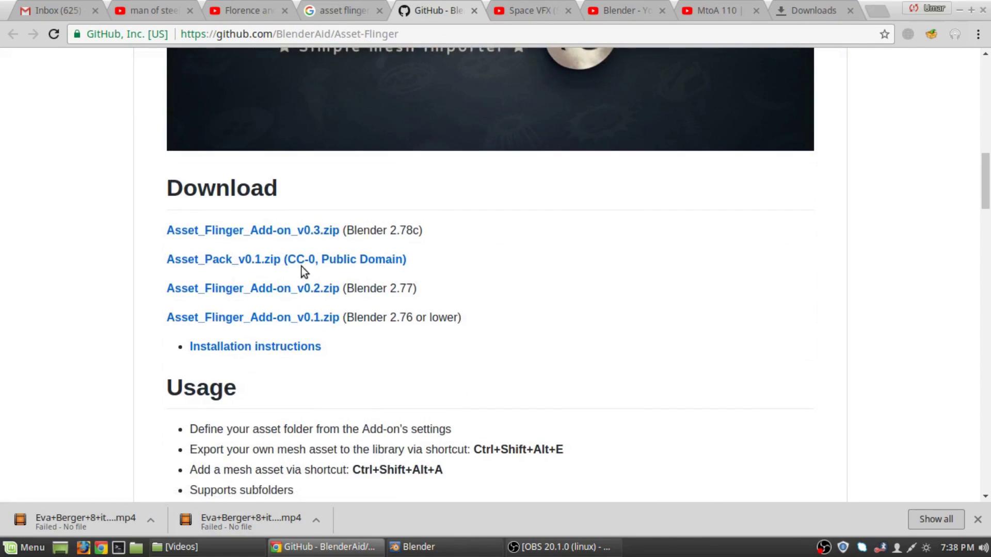
{"action": "scroll", "coordinate": [304, 266], "scroll_direction": "up", "scroll_amount": 10}
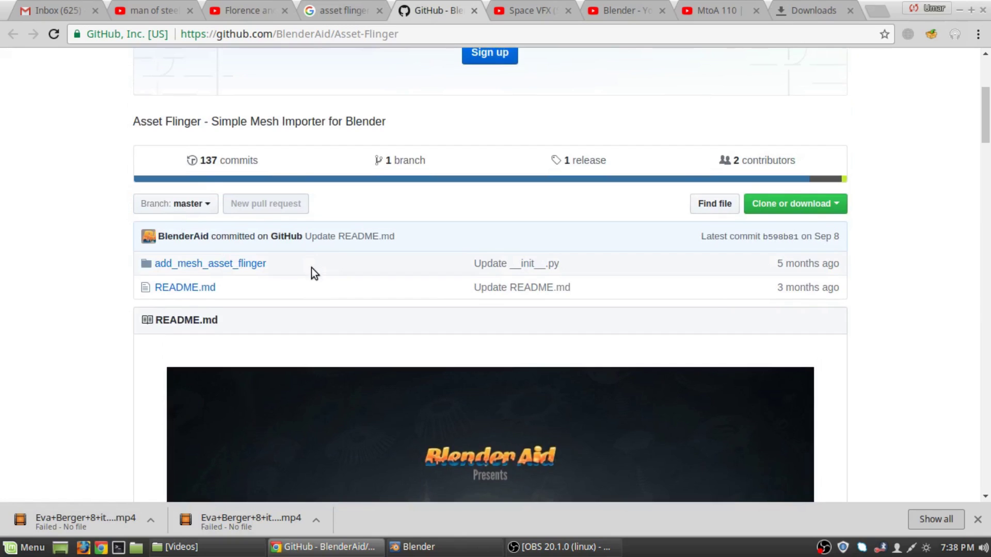
{"action": "scroll", "coordinate": [311, 268], "scroll_direction": "down", "scroll_amount": 9}
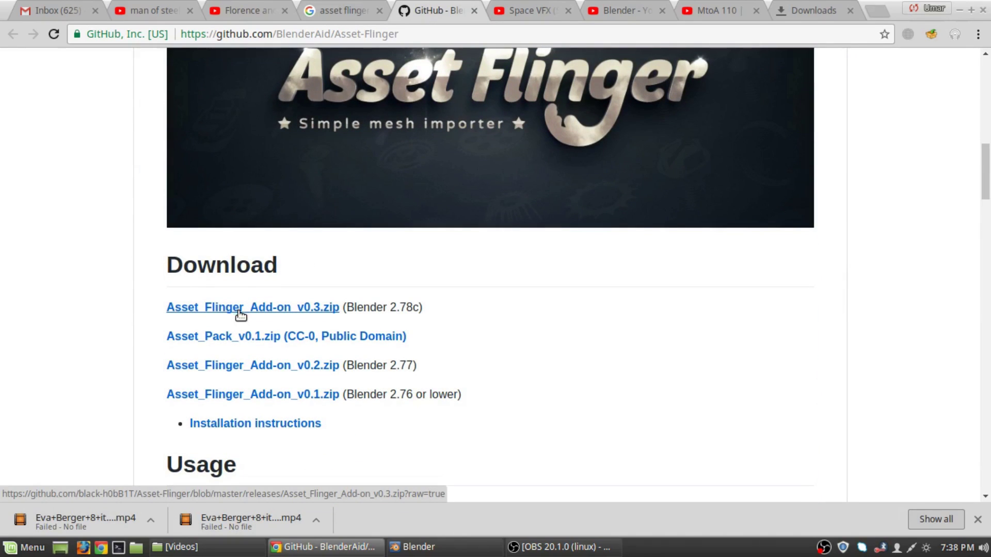
Download Asset_Flinger_Add-on_v0.3.zip and Asset_Flinger_Add-on_v0.2.zip from the Download section.
{"action": "right_click", "coordinate": [240, 315]}
{"action": "left_click", "coordinate": [343, 325]}
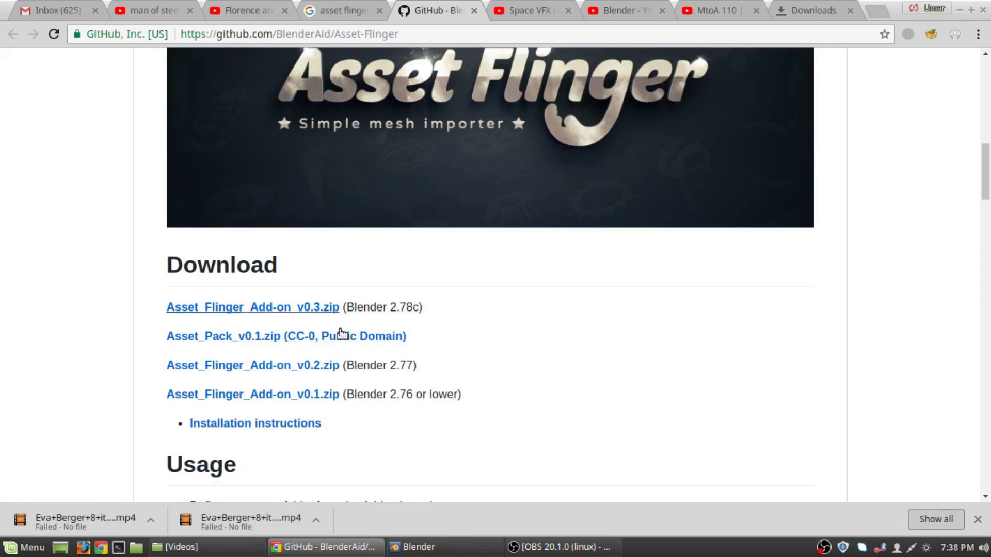
{"action": "scroll", "coordinate": [376, 327], "scroll_direction": "up", "scroll_amount": 1}
{"action": "scroll", "coordinate": [377, 326], "scroll_direction": "up", "scroll_amount": 9}
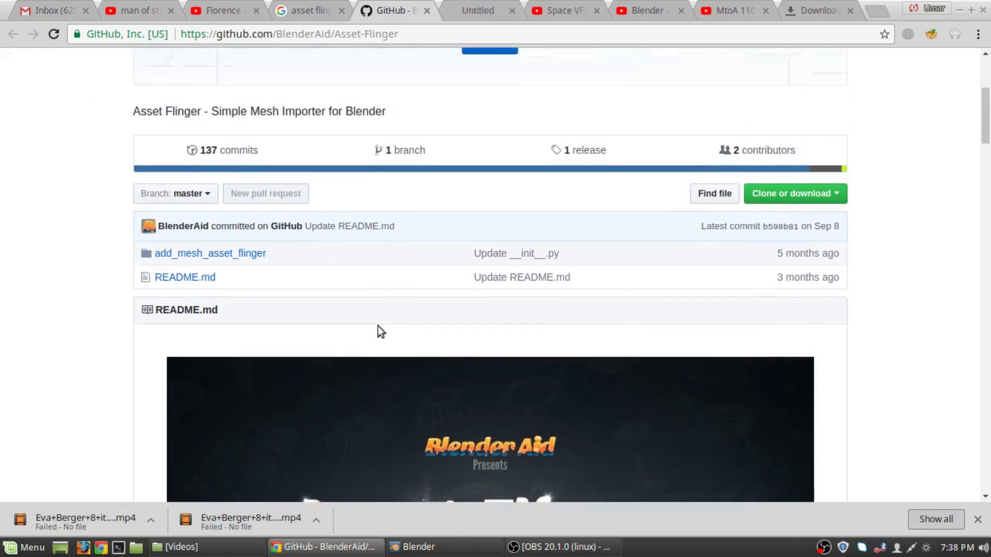
{"action": "scroll", "coordinate": [378, 327], "scroll_direction": "down", "scroll_amount": 4}
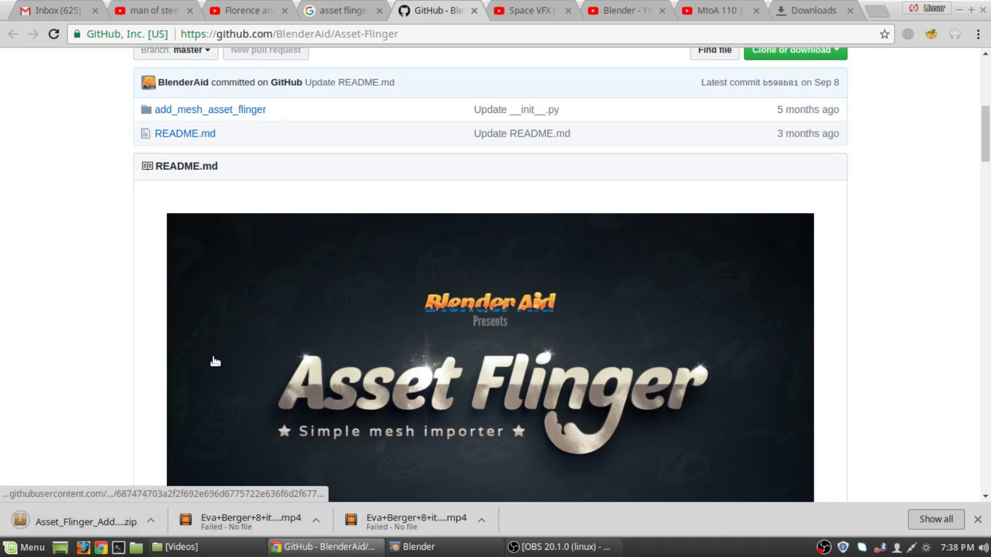
{"action": "scroll", "coordinate": [206, 316], "scroll_direction": "up", "scroll_amount": 3}
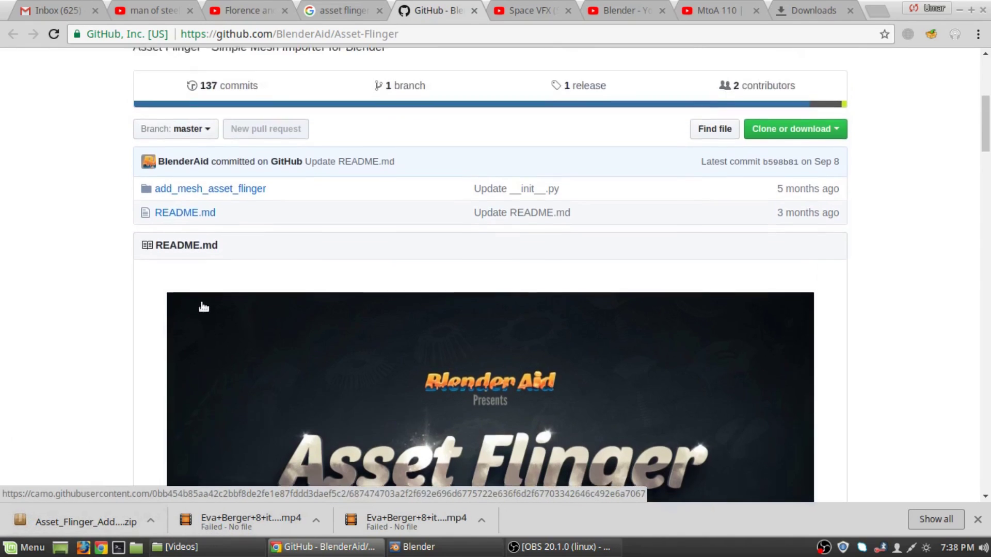
{"action": "scroll", "coordinate": [273, 388], "scroll_direction": "down", "scroll_amount": 11}
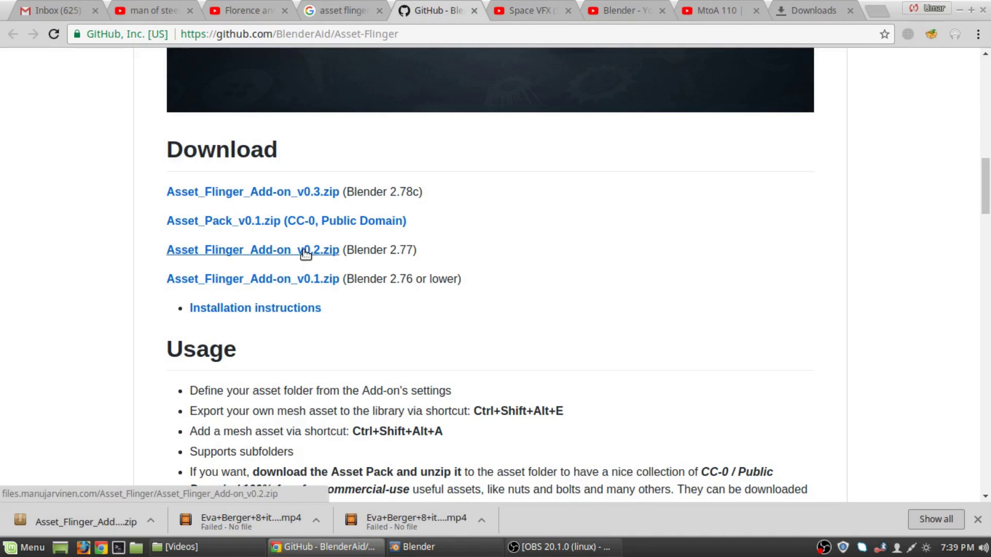
{"action": "right_click", "coordinate": [267, 250]}
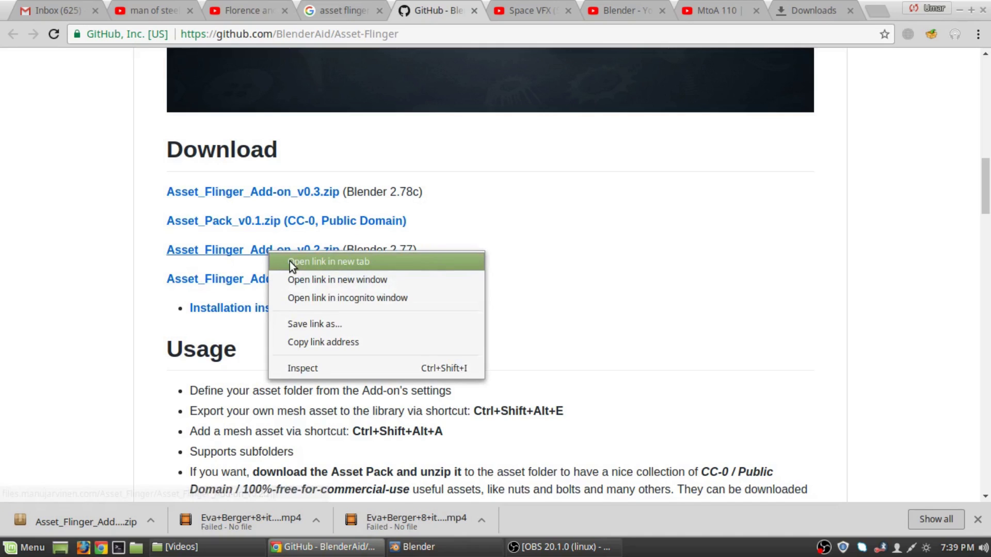
{"action": "left_click", "coordinate": [290, 261]}
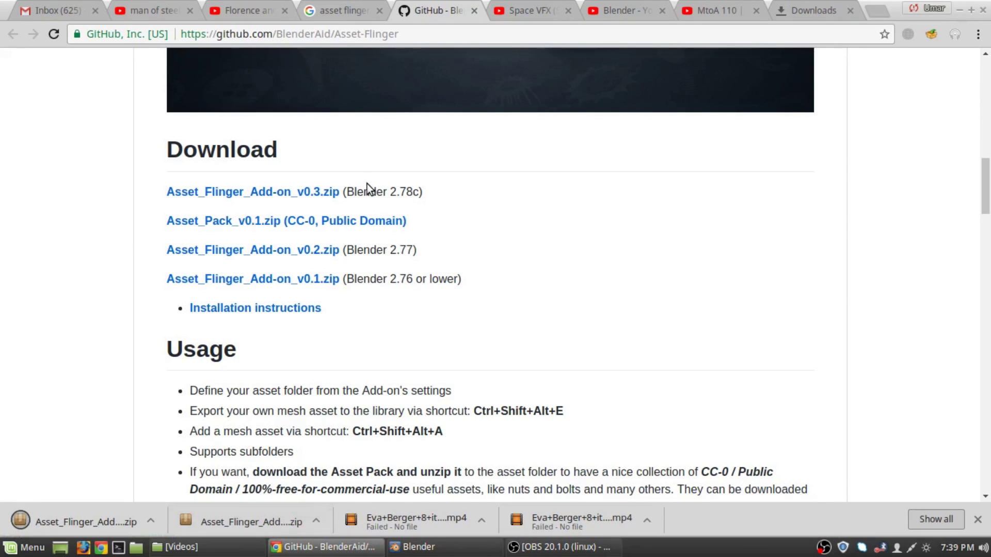
{"action": "left_click", "coordinate": [151, 522]}
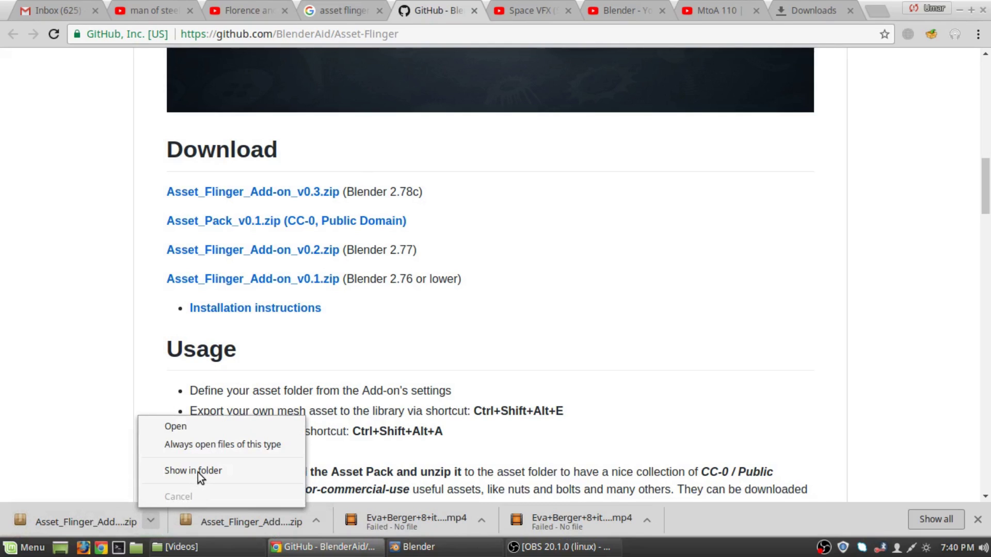
{"action": "left_click", "coordinate": [167, 469]}
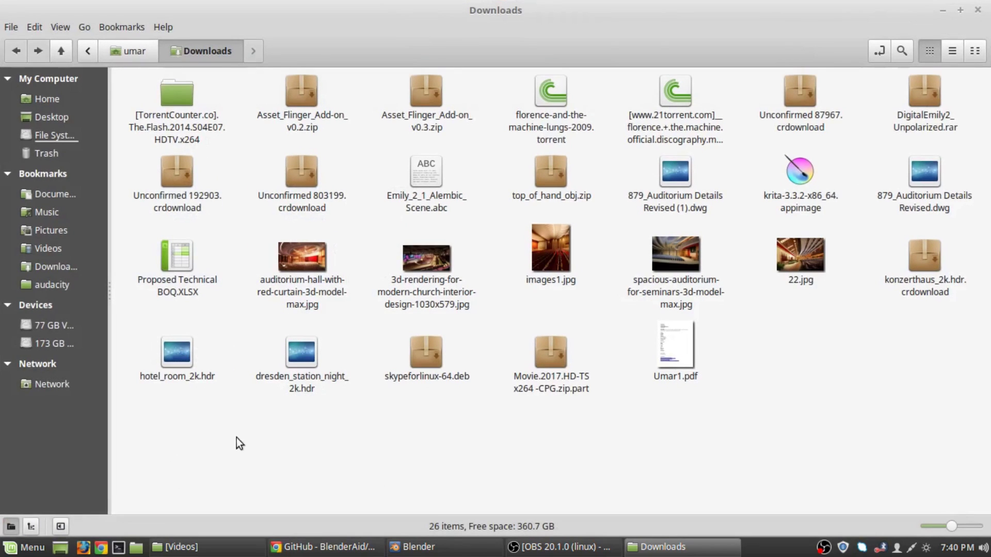
{"action": "left_click", "coordinate": [297, 111]}
{"action": "left_click", "coordinate": [407, 107]}
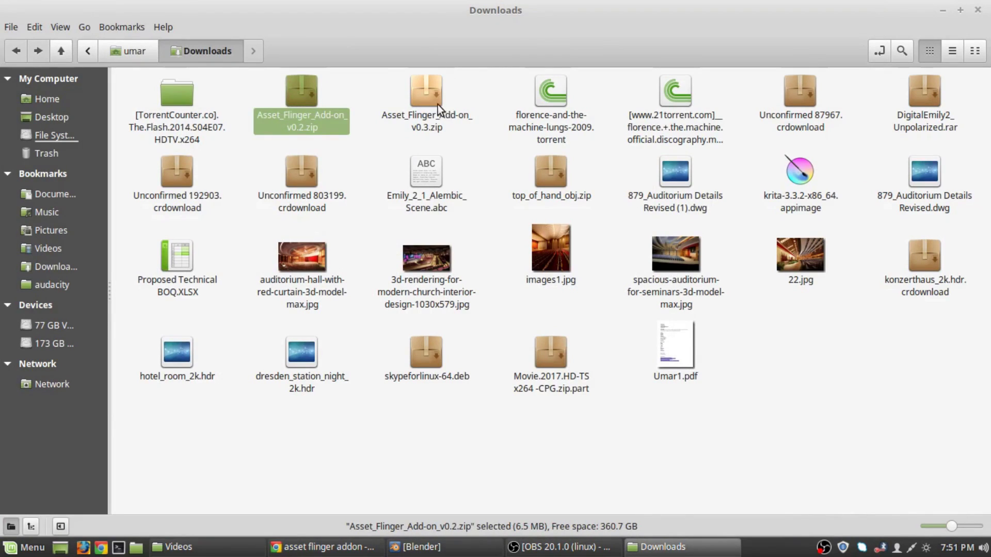
{"action": "left_click", "coordinate": [431, 105]}
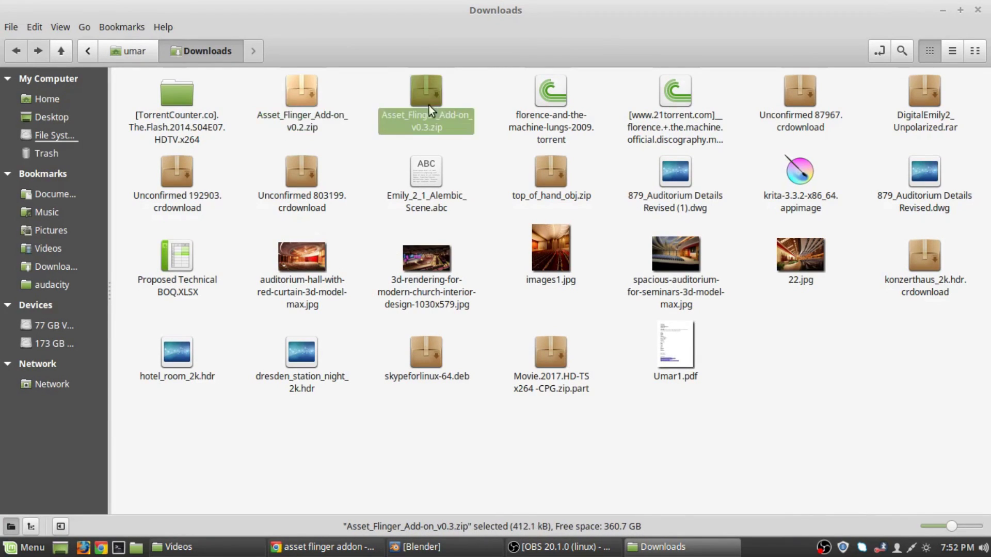
{"action": "left_click", "coordinate": [297, 101]}
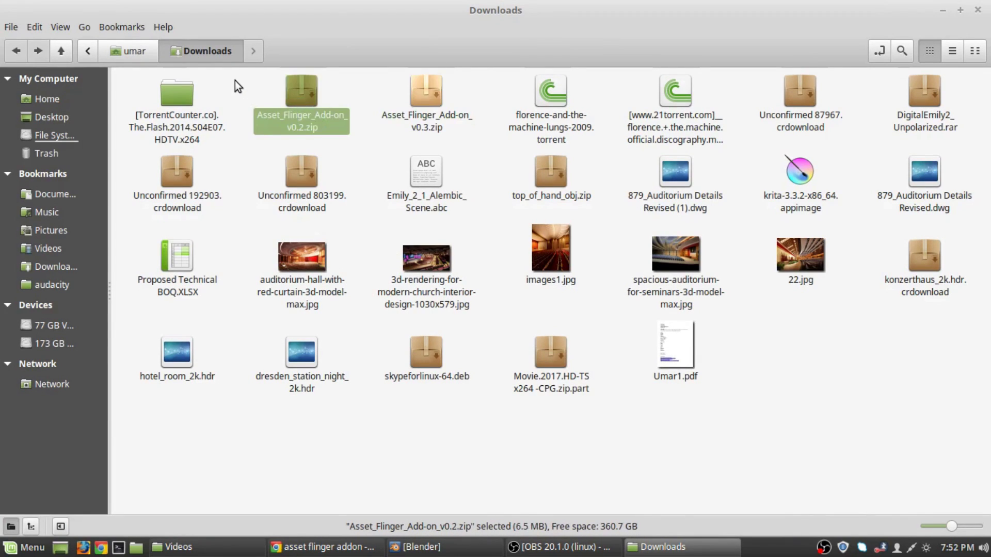
{"action": "left_click_drag", "start_coordinate": [226, 76], "coordinate": [478, 145]}
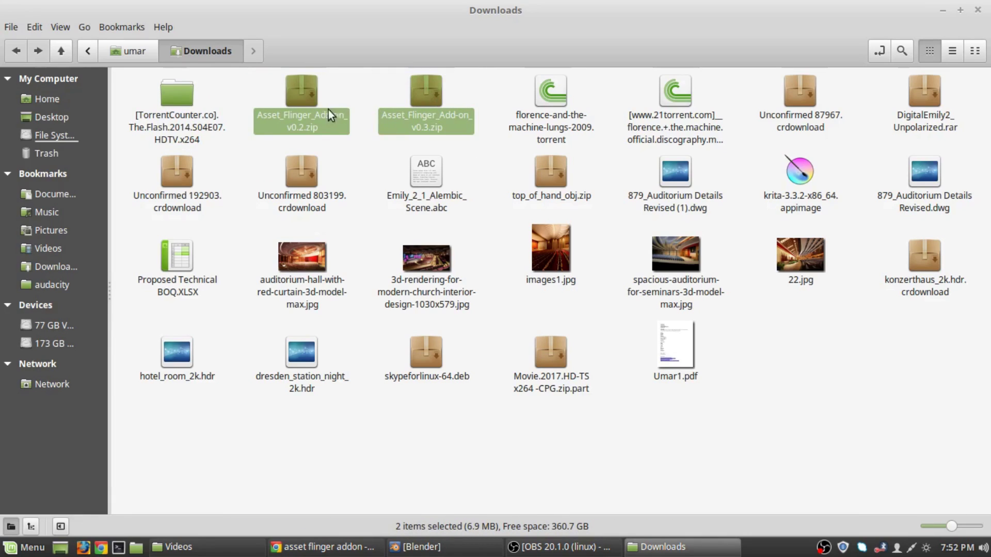
{"action": "right_click", "coordinate": [305, 92]}
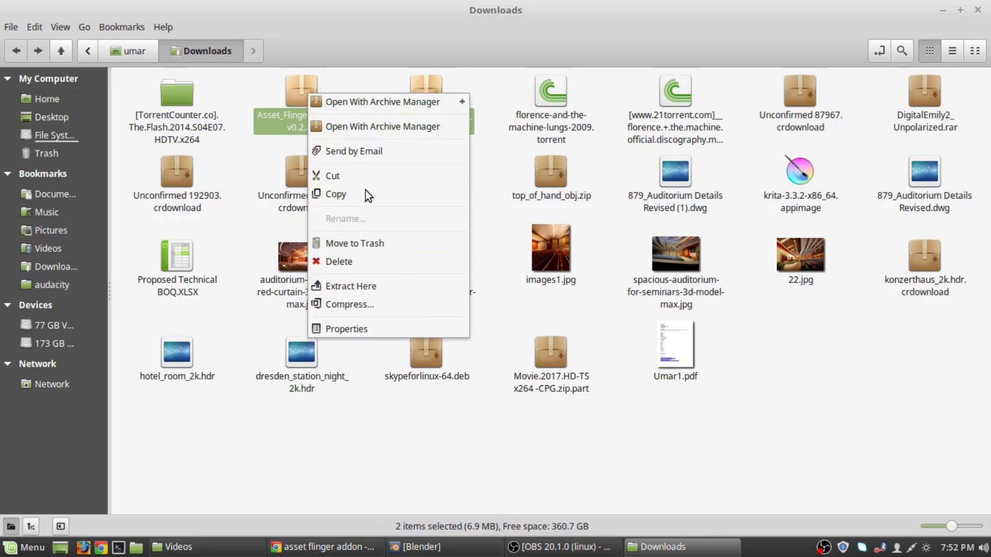
{"action": "left_click", "coordinate": [362, 178]}
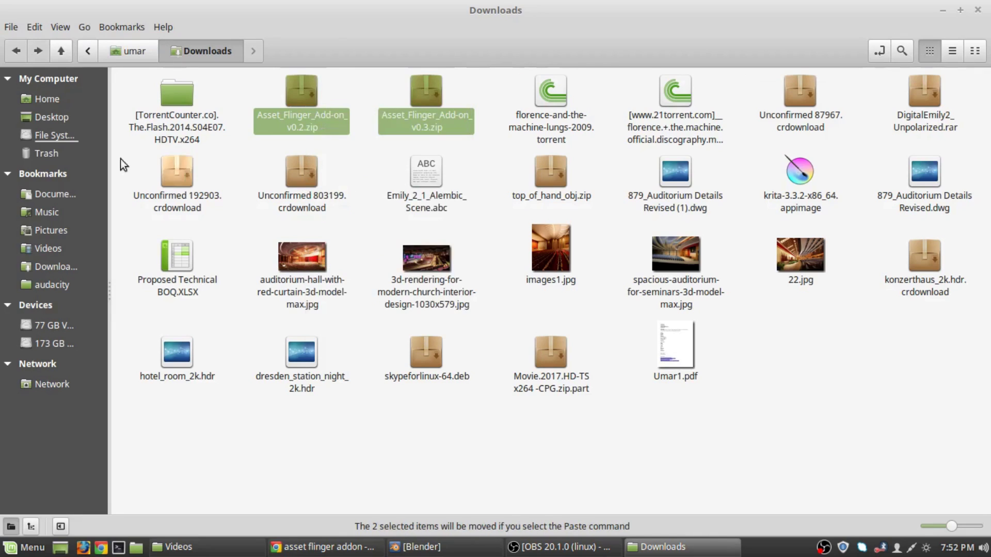
{"action": "left_click", "coordinate": [82, 52]}
{"action": "left_click", "coordinate": [119, 58]}
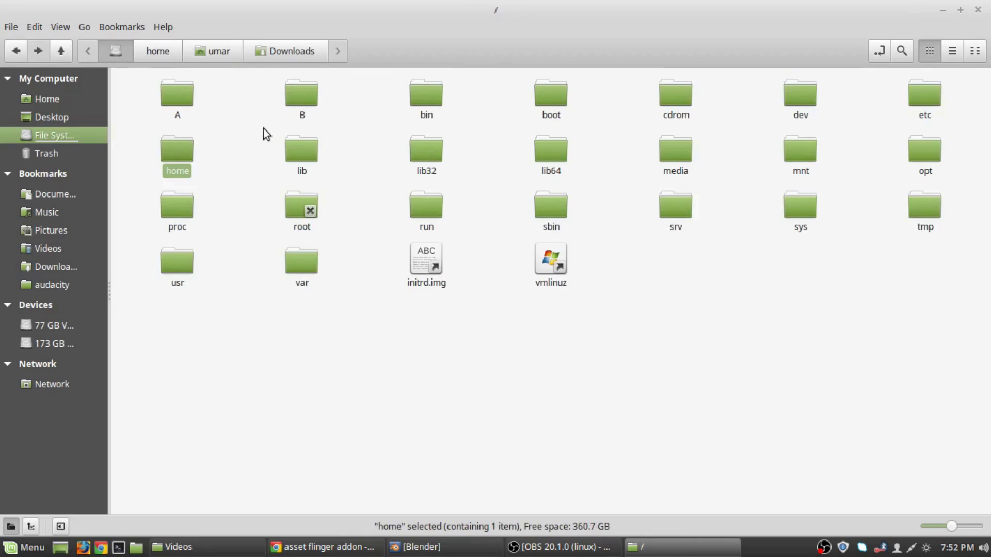
{"action": "double_click", "coordinate": [304, 97]}
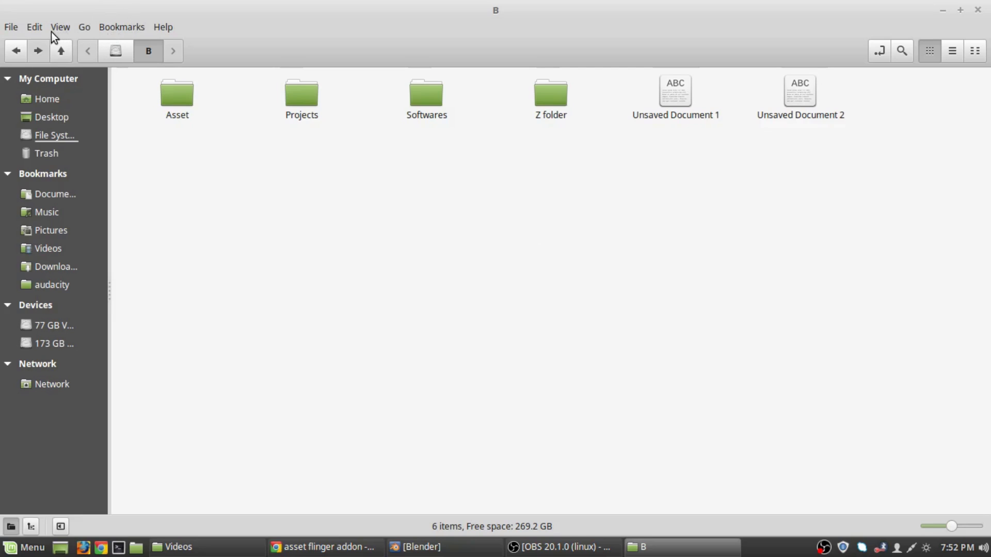
{"action": "double_click", "coordinate": [433, 93]}
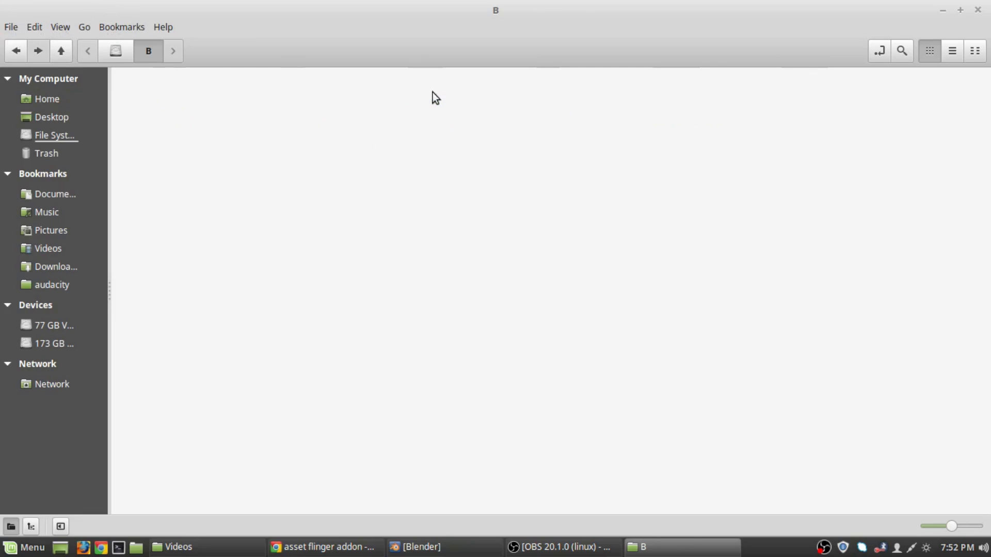
{"action": "double_click", "coordinate": [181, 98]}
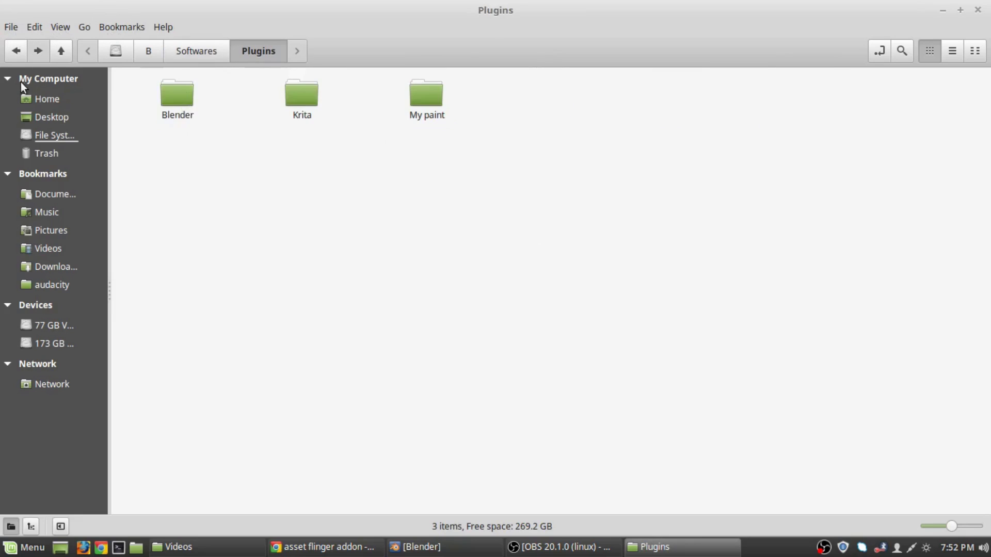
{"action": "double_click", "coordinate": [186, 99]}
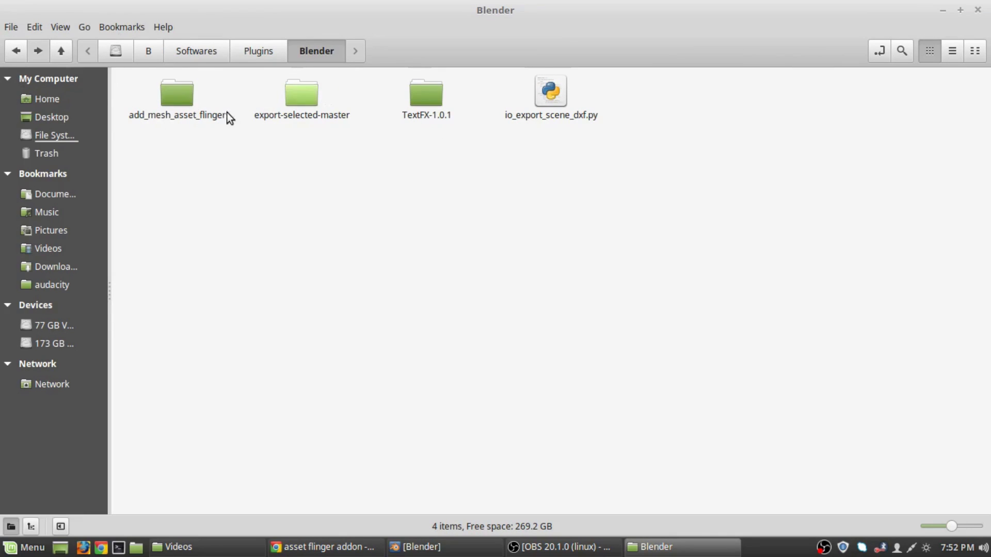
{"action": "double_click", "coordinate": [193, 95]}
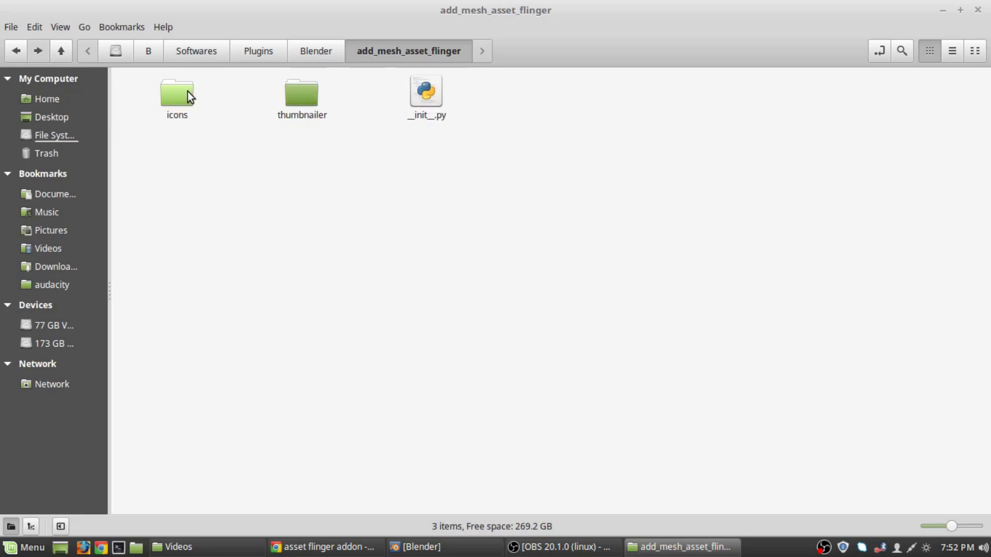
{"action": "double_click", "coordinate": [188, 92]}
{"action": "left_click", "coordinate": [16, 51]}
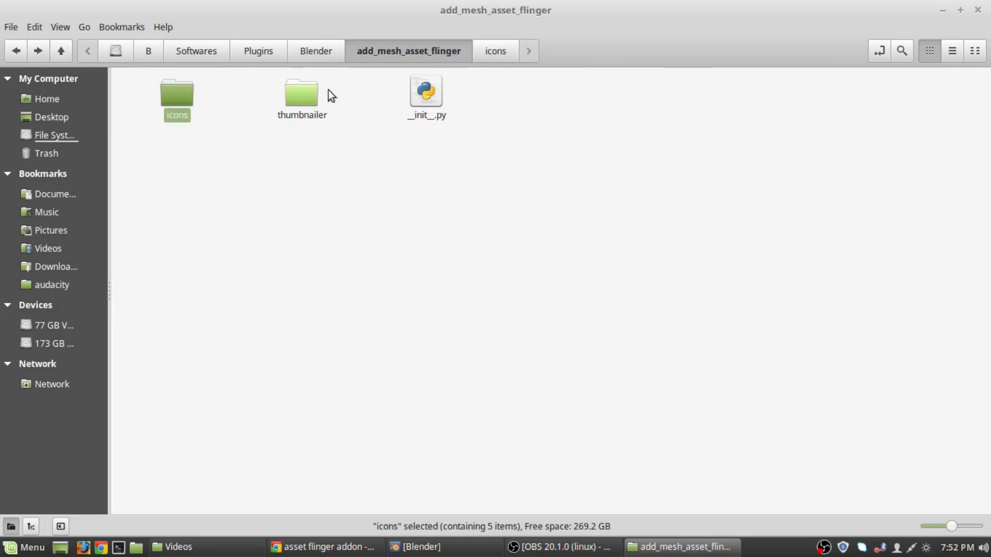
{"action": "left_click", "coordinate": [23, 50]}
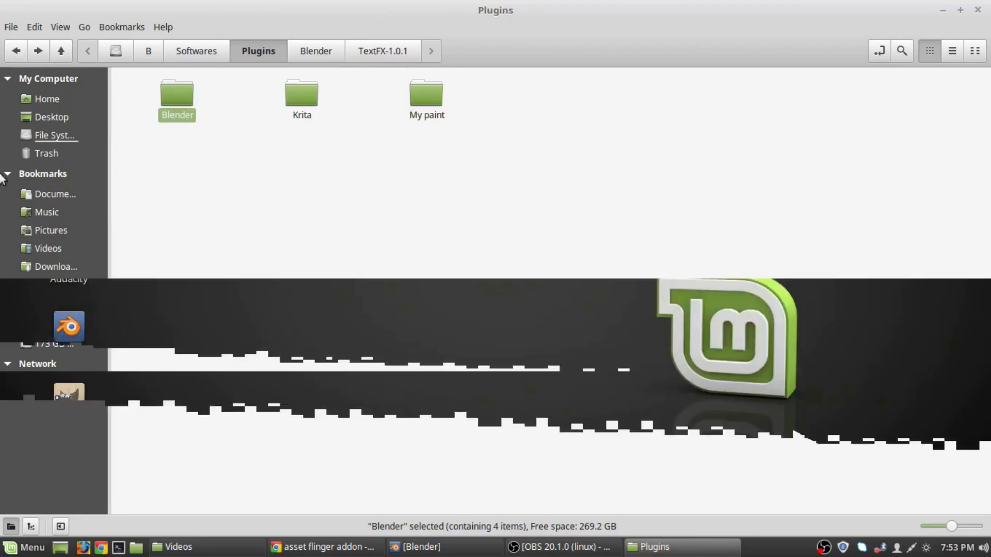
{"action": "left_click", "coordinate": [23, 51]}
{"action": "left_click", "coordinate": [24, 50]}
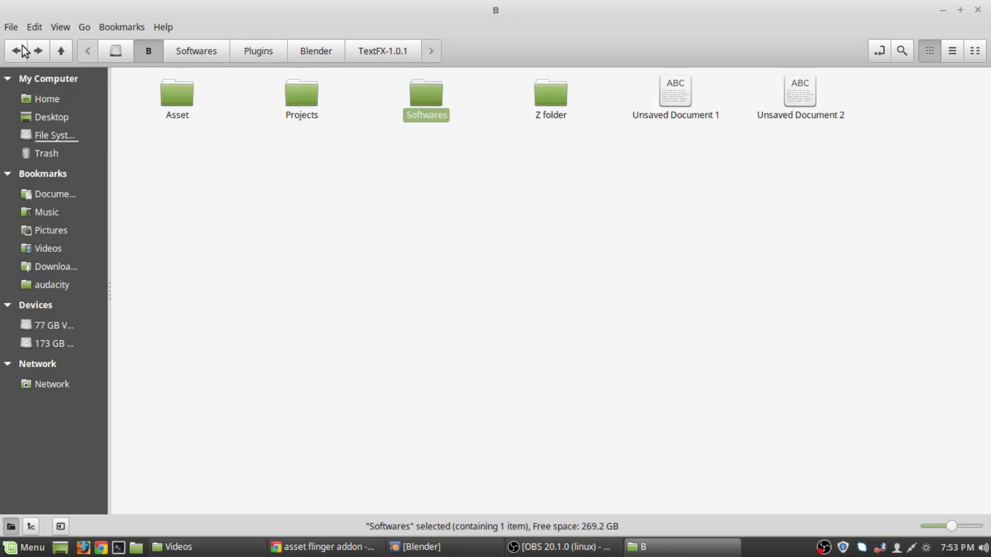
Create an Untitled Folder in B and paste both Asset Flinger zips into it.
{"action": "right_click", "coordinate": [367, 214]}
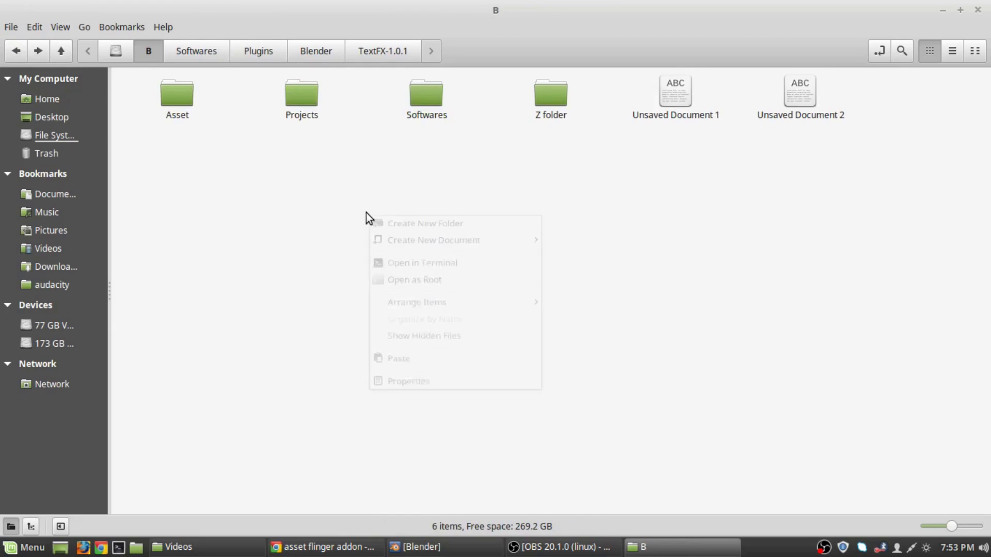
{"action": "left_click", "coordinate": [442, 227]}
{"action": "left_click", "coordinate": [544, 107]}
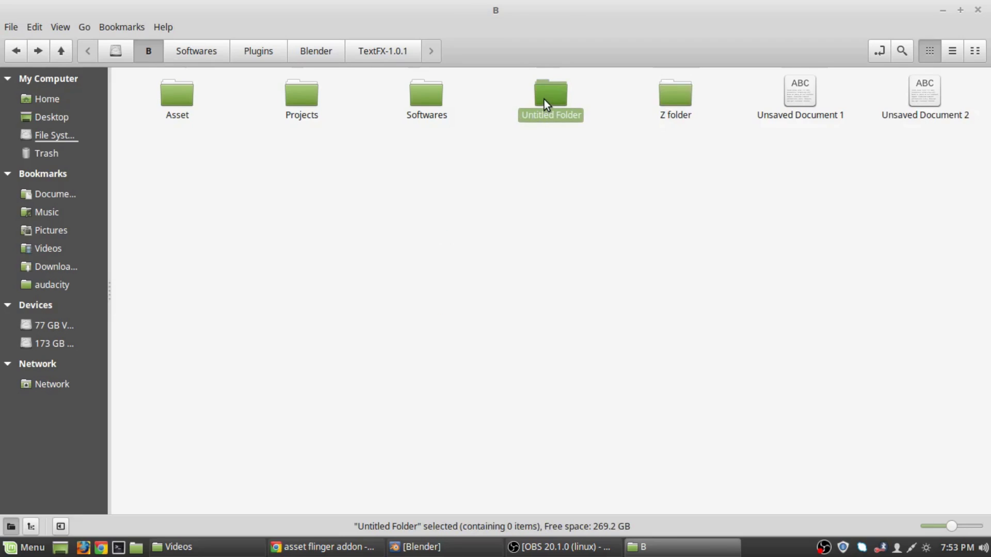
{"action": "double_click", "coordinate": [544, 101]}
{"action": "right_click", "coordinate": [203, 150]}
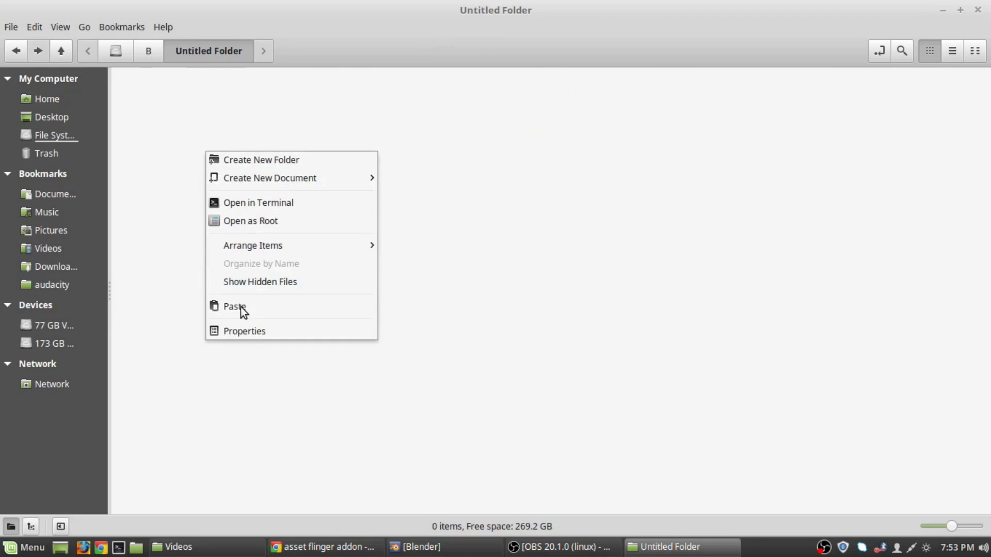
{"action": "left_click", "coordinate": [240, 309]}
{"action": "left_click", "coordinate": [176, 159]}
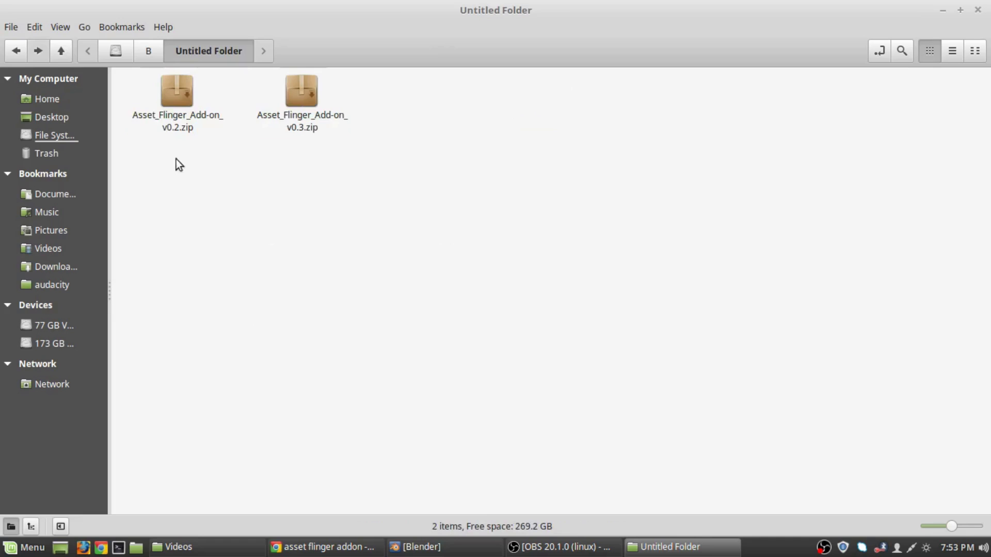
Extract the v0.2 and v0.3 zips into Untitled Folder with Extract Here.
{"action": "right_click", "coordinate": [177, 93]}
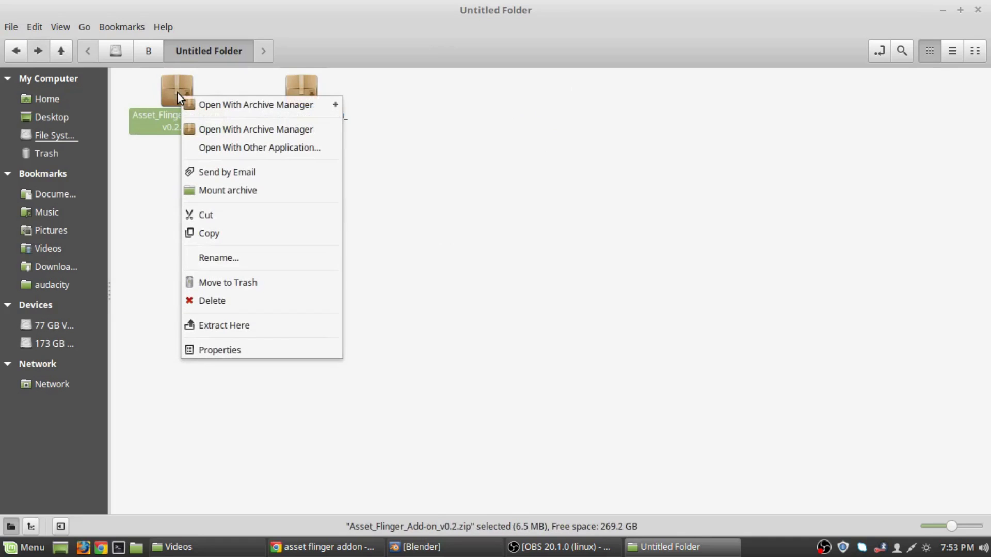
{"action": "left_click", "coordinate": [209, 322]}
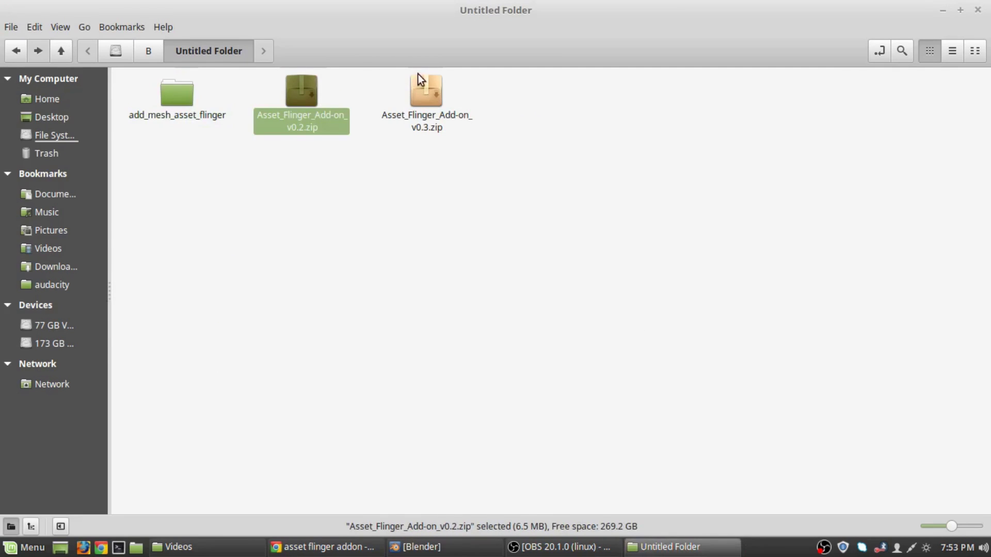
{"action": "right_click", "coordinate": [420, 97]}
{"action": "left_click", "coordinate": [486, 328]}
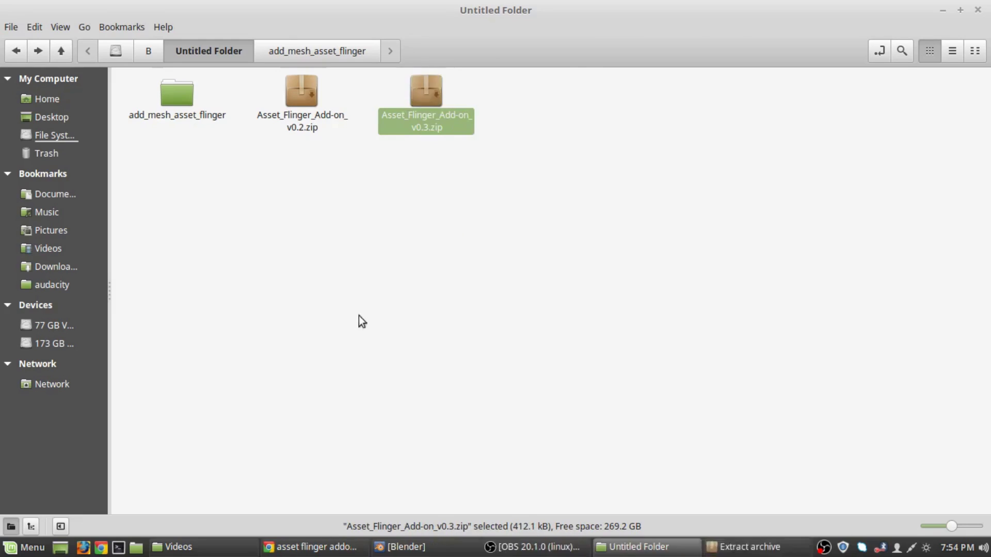
Inspect add_mesh_asset_flinger and delete the duplicate add_mesh_asset_flinger (2) folder.
{"action": "double_click", "coordinate": [172, 107]}
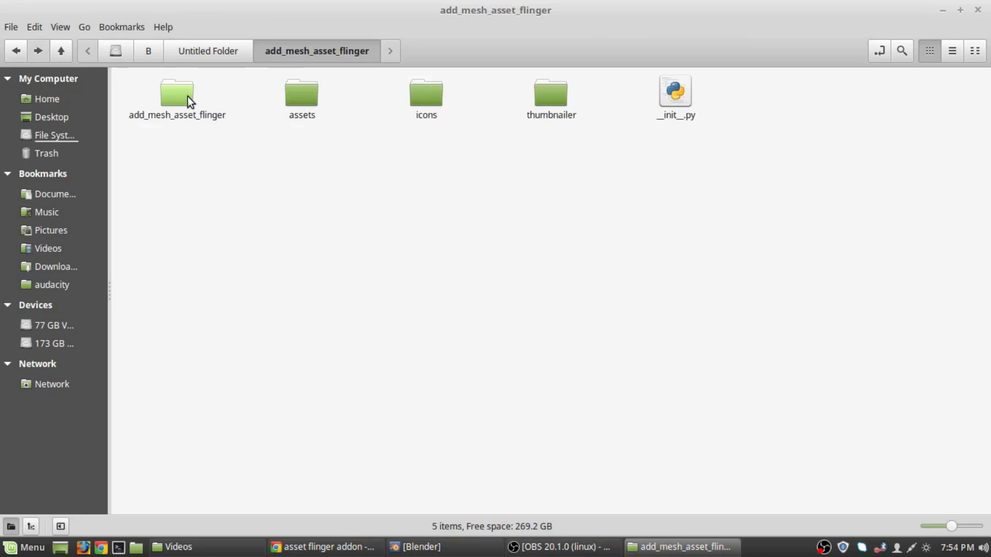
{"action": "left_click", "coordinate": [187, 97]}
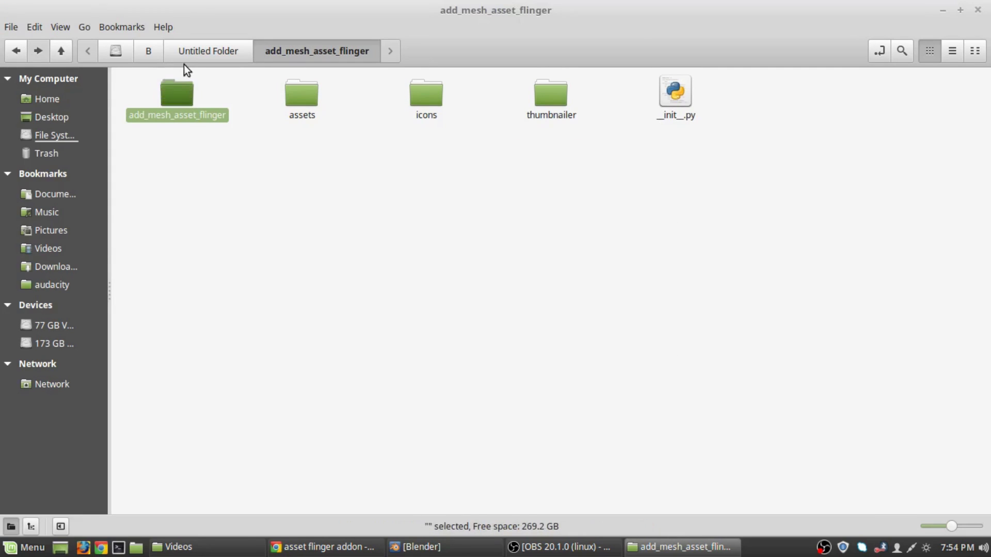
{"action": "left_click", "coordinate": [208, 51]}
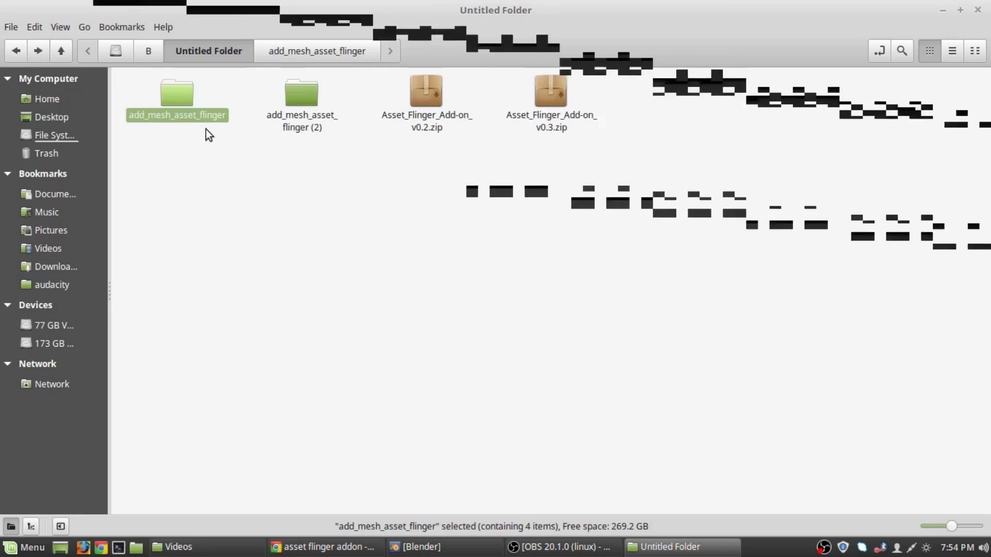
{"action": "left_click", "coordinate": [283, 97]}
{"action": "key", "text": "Delete"}
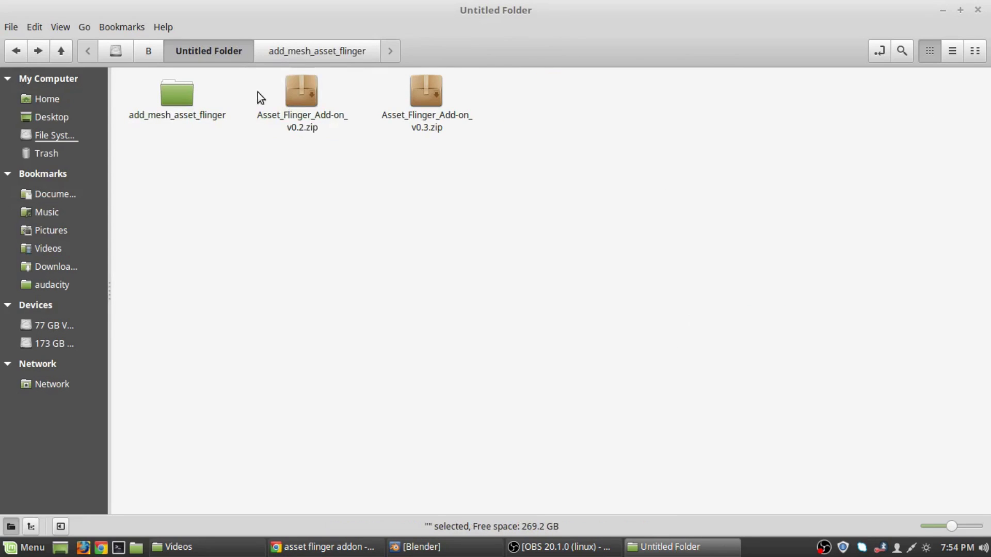
{"action": "right_click", "coordinate": [423, 107]}
Extract the v0.3 zip in Archive Manager into Untitled Folder, choosing Replace All.
{"action": "left_click", "coordinate": [447, 117]}
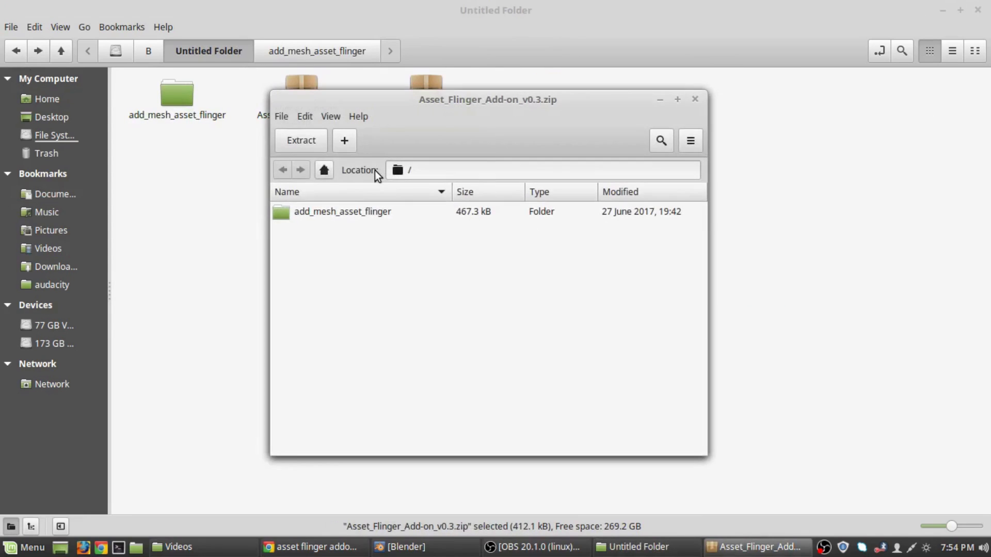
{"action": "left_click", "coordinate": [345, 140]}
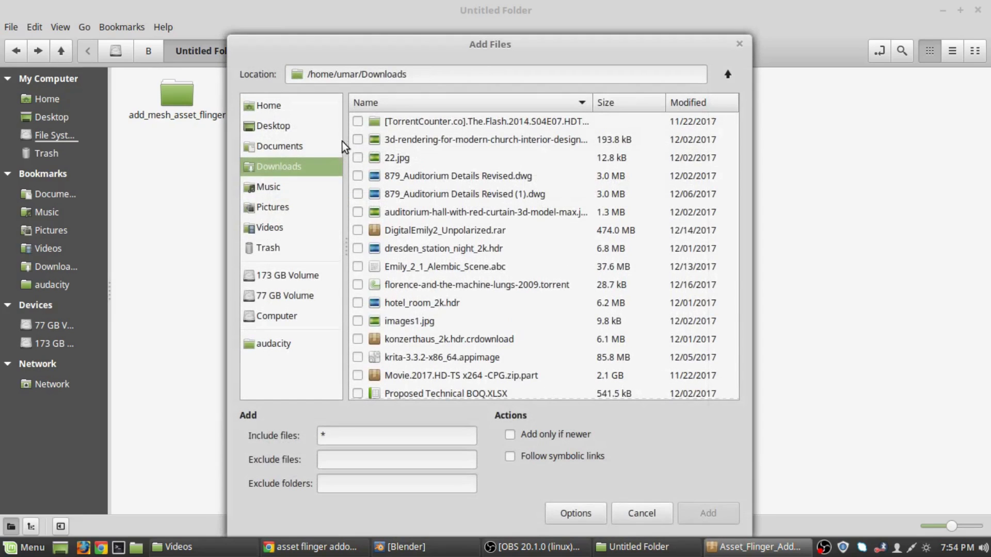
{"action": "left_click", "coordinate": [740, 44]}
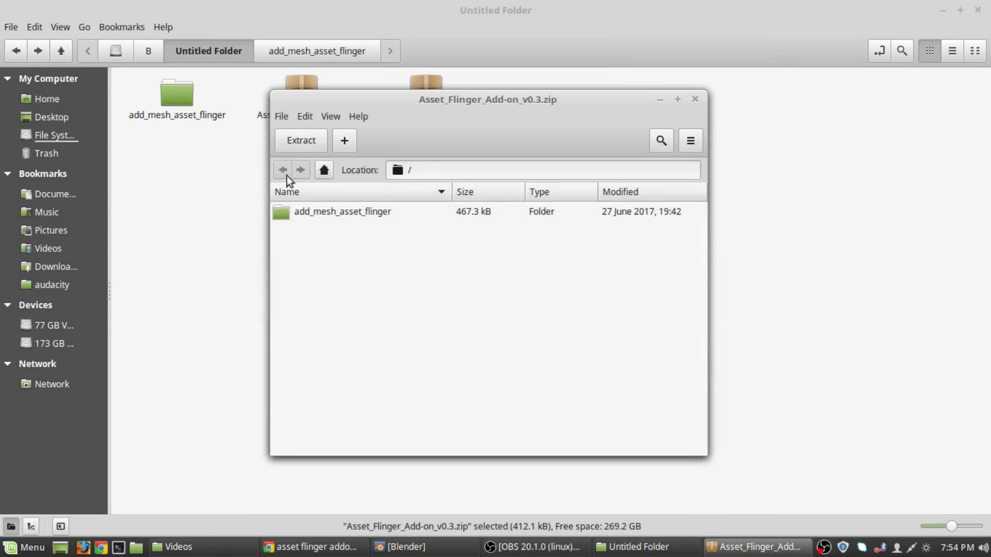
{"action": "left_click", "coordinate": [301, 143]}
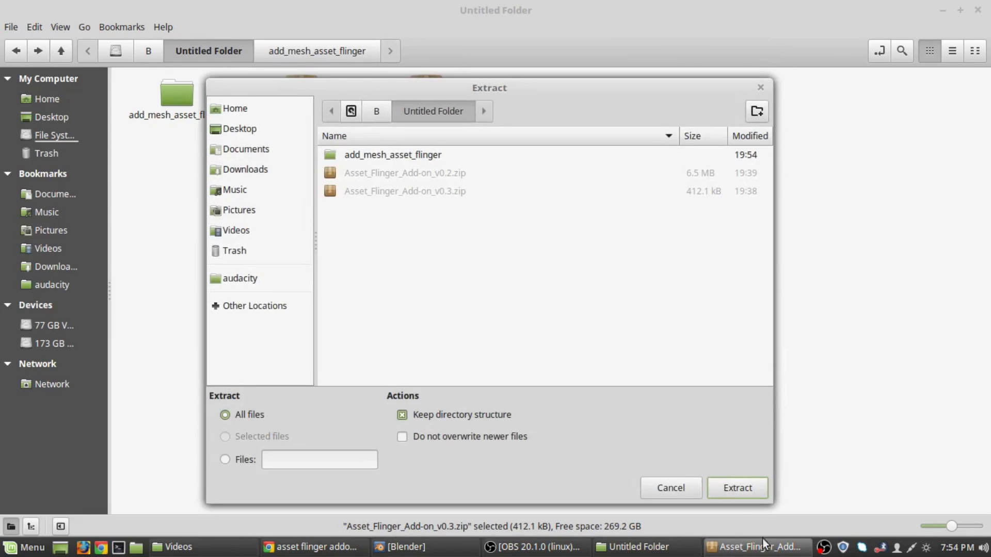
{"action": "left_click", "coordinate": [735, 486]}
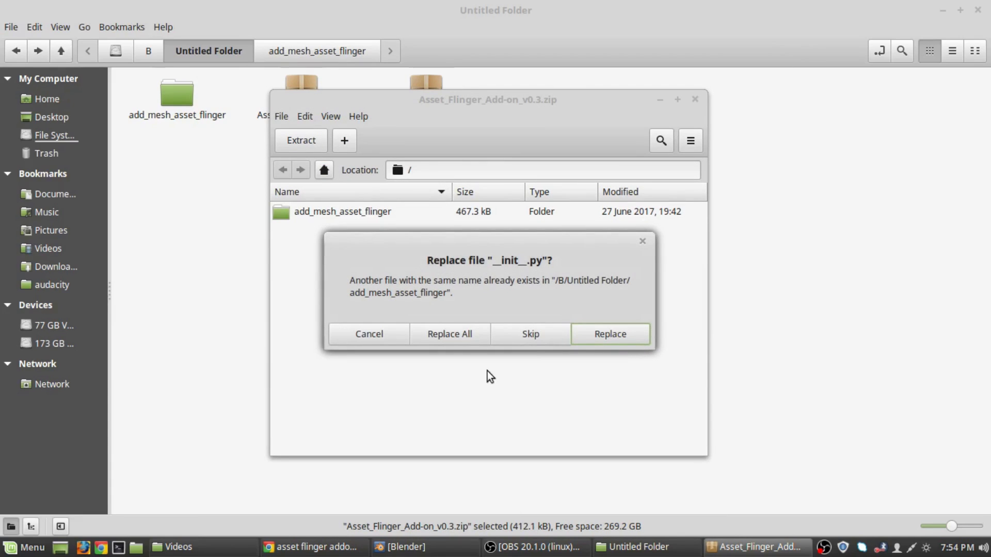
{"action": "left_click", "coordinate": [451, 336]}
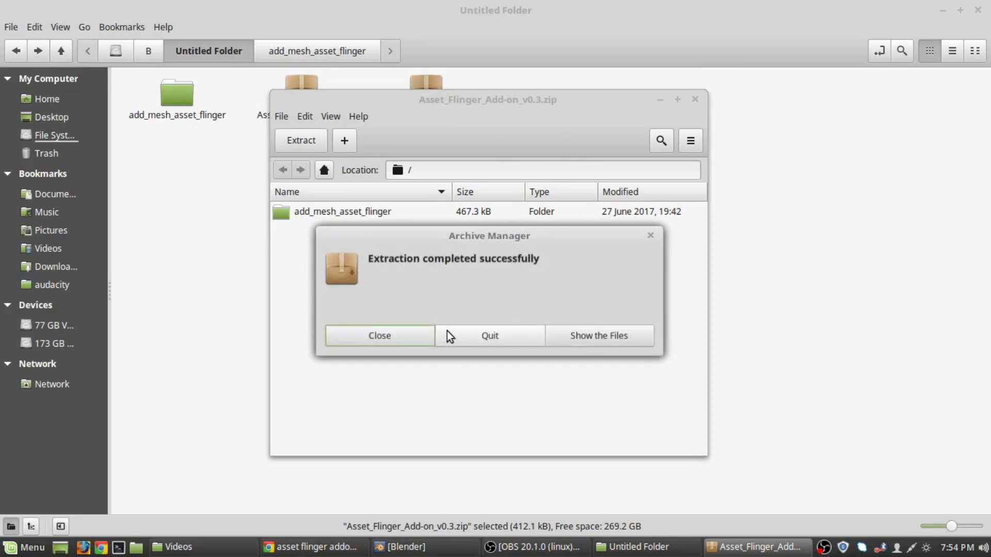
{"action": "left_click", "coordinate": [601, 338]}
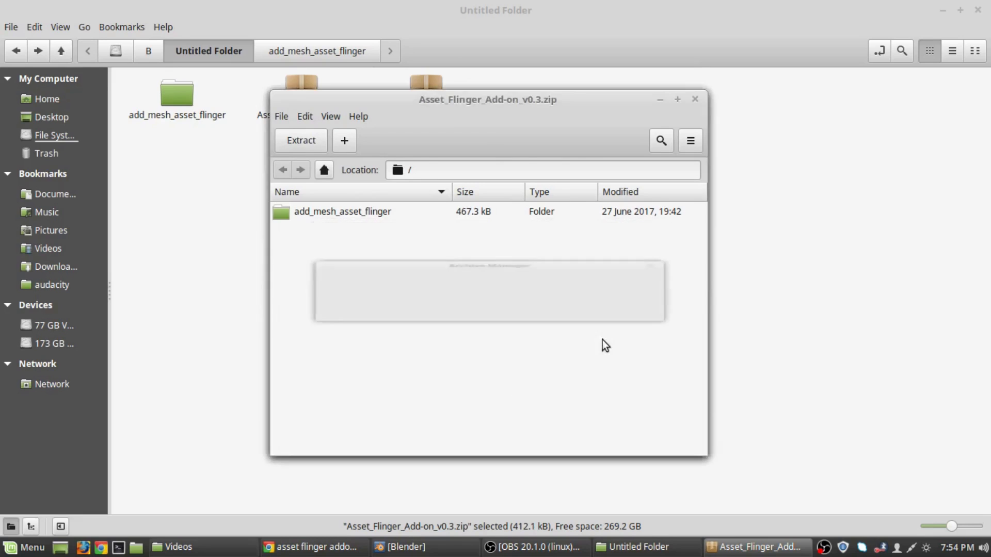
{"action": "left_click", "coordinate": [978, 11]}
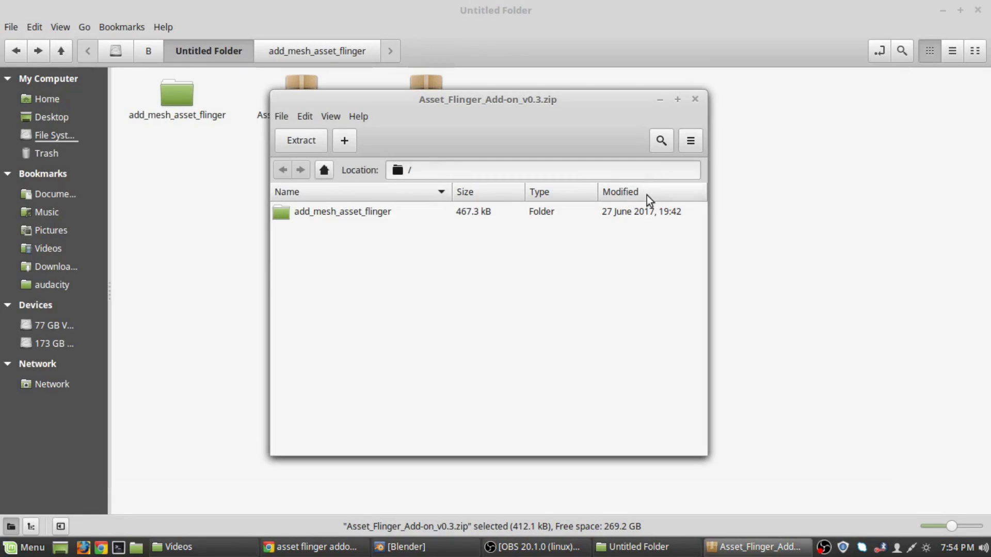
{"action": "left_click", "coordinate": [698, 96]}
Extract the v0.3 zip into Untitled Folder again with Extract Here.
{"action": "right_click", "coordinate": [442, 104]}
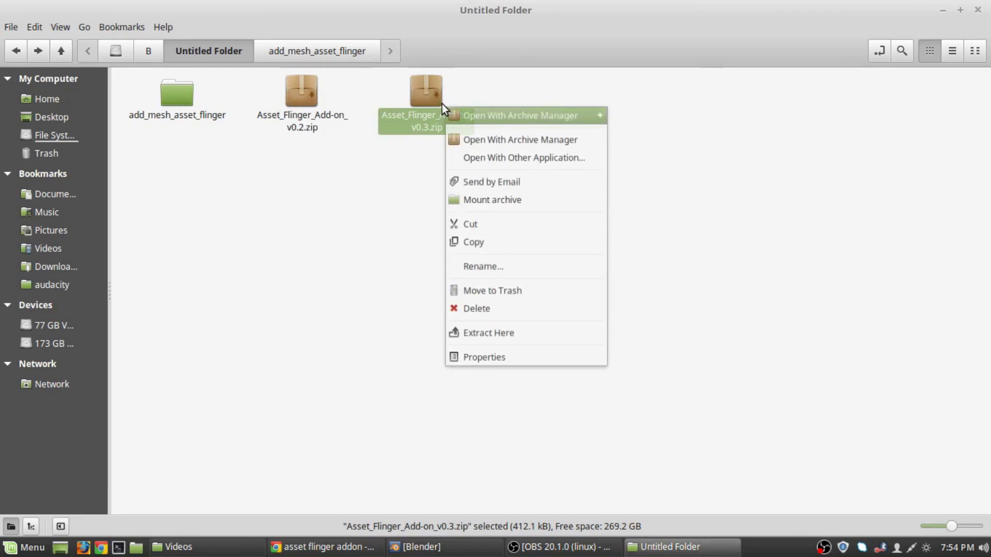
{"action": "right_click", "coordinate": [432, 92]}
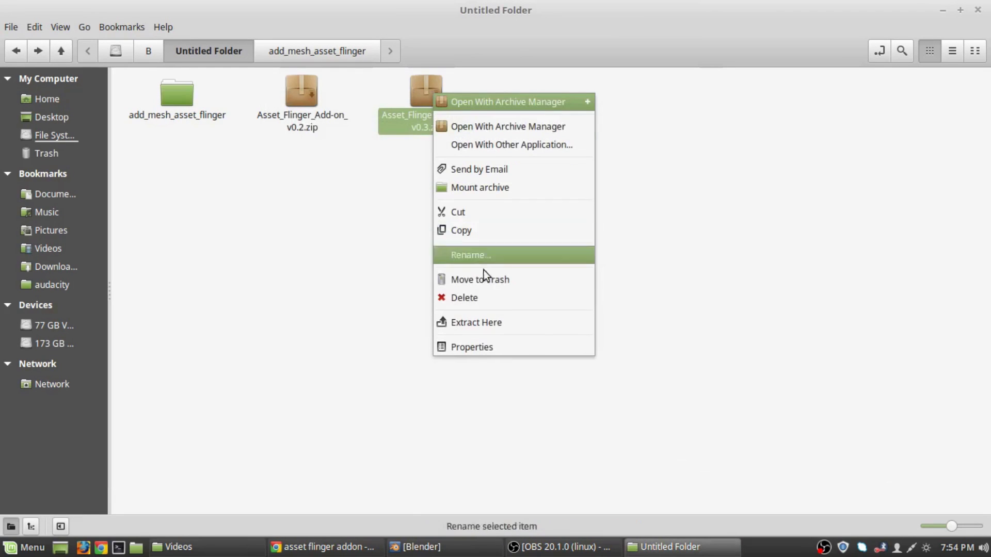
{"action": "left_click", "coordinate": [480, 318]}
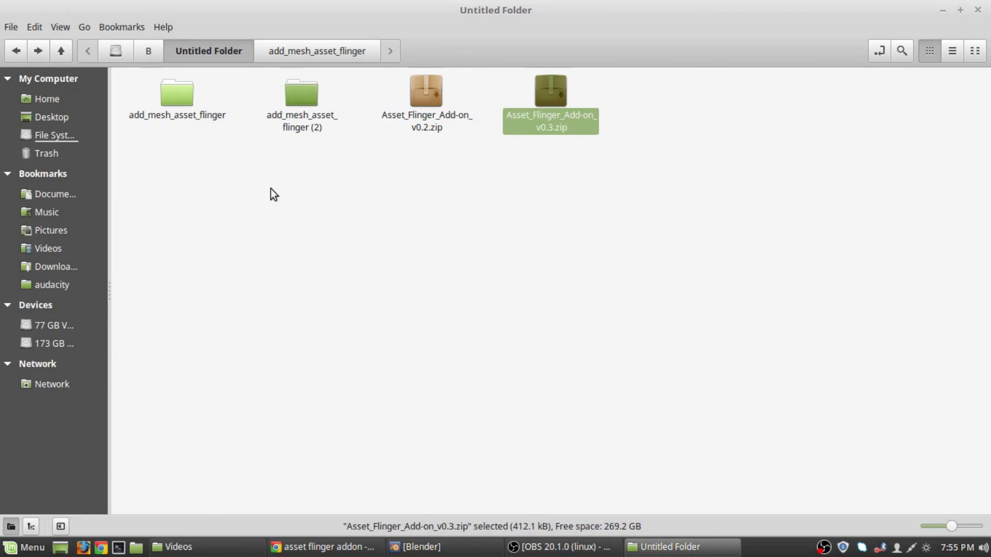
{"action": "left_click", "coordinate": [271, 188]}
Browse add_mesh_asset_flinger's icons folder and thumbnailer's Linux and generator subfolders.
{"action": "double_click", "coordinate": [159, 90]}
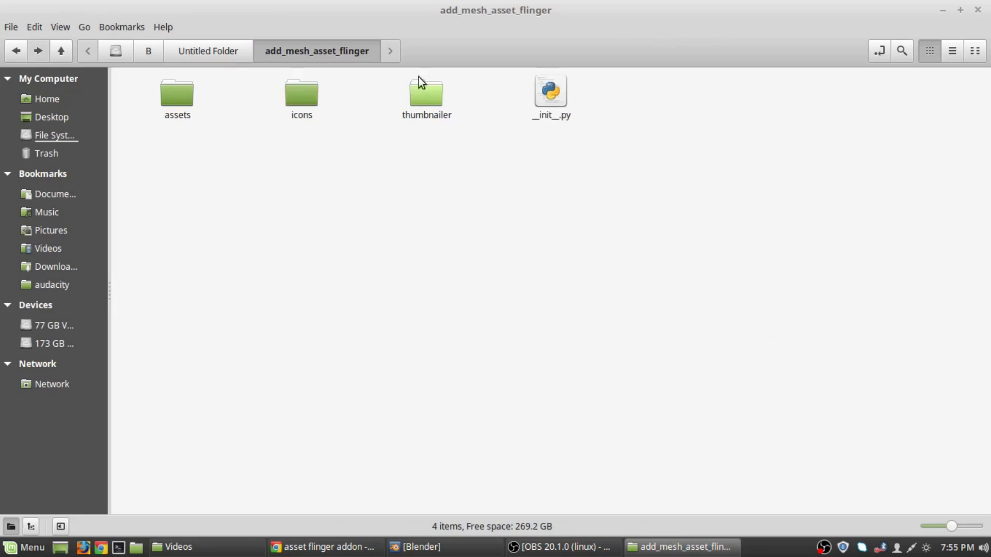
{"action": "double_click", "coordinate": [309, 89]}
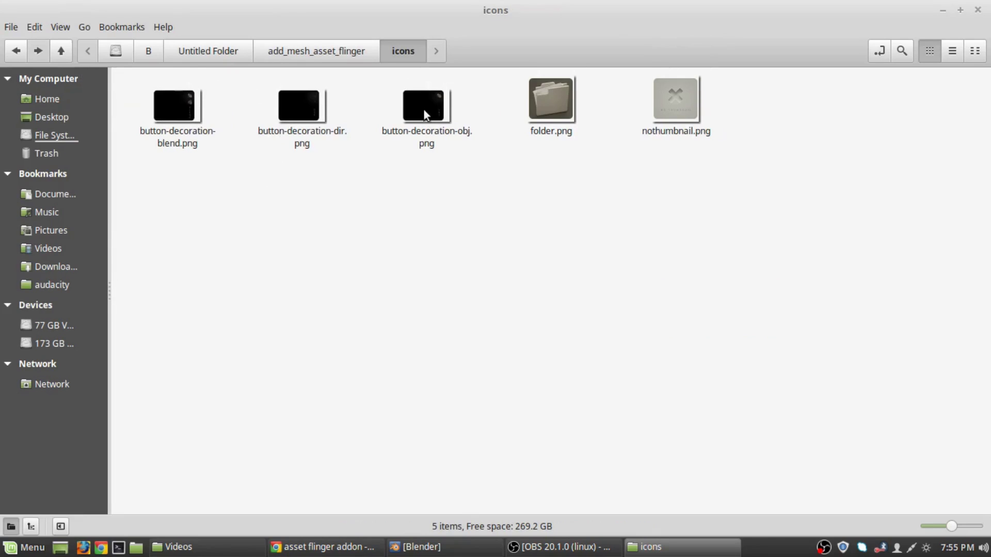
{"action": "left_click", "coordinate": [66, 58]}
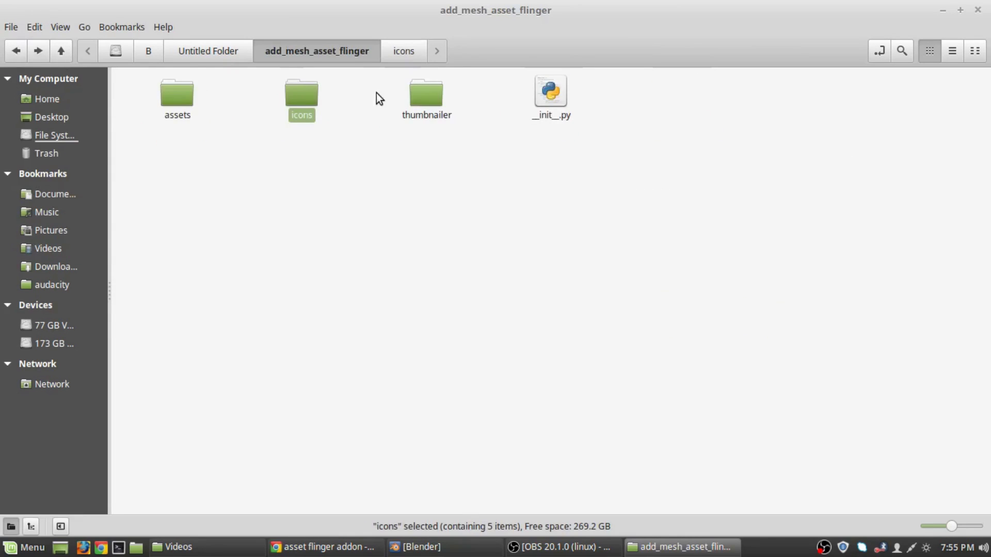
{"action": "double_click", "coordinate": [420, 92]}
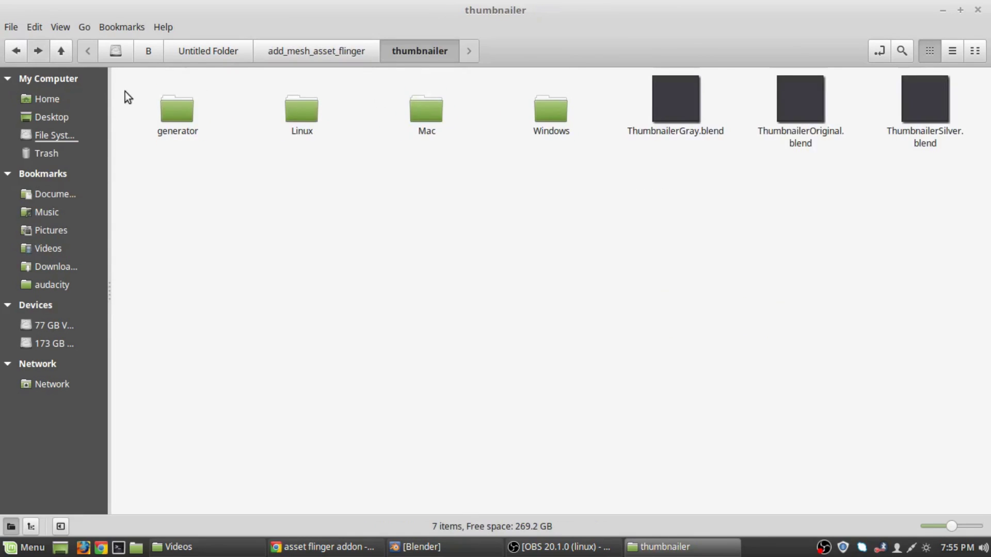
{"action": "double_click", "coordinate": [287, 119]}
{"action": "left_click", "coordinate": [16, 51]}
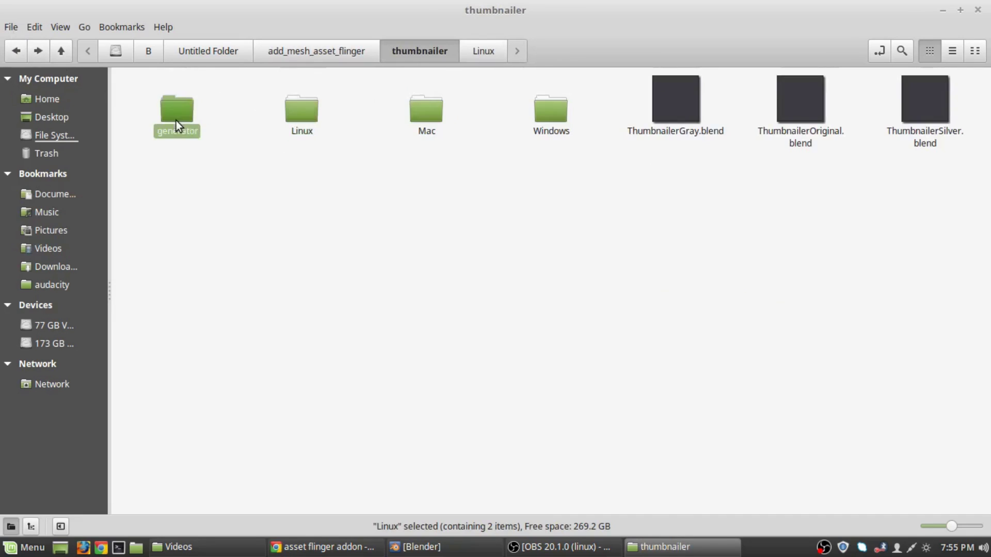
{"action": "double_click", "coordinate": [175, 120]}
{"action": "left_click", "coordinate": [9, 53]}
Recheck the icons and assets folders, then return to Untitled Folder.
{"action": "left_click", "coordinate": [11, 54]}
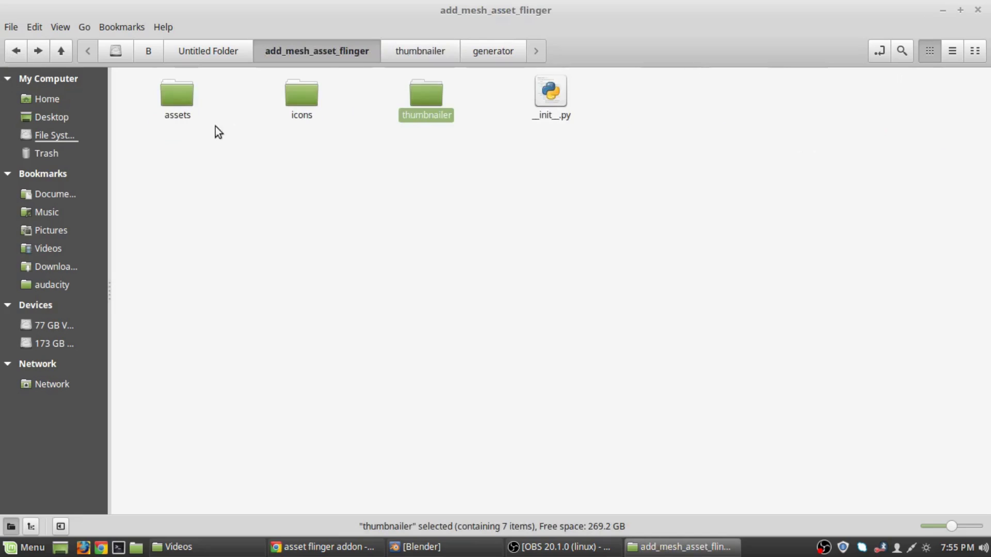
{"action": "double_click", "coordinate": [309, 99]}
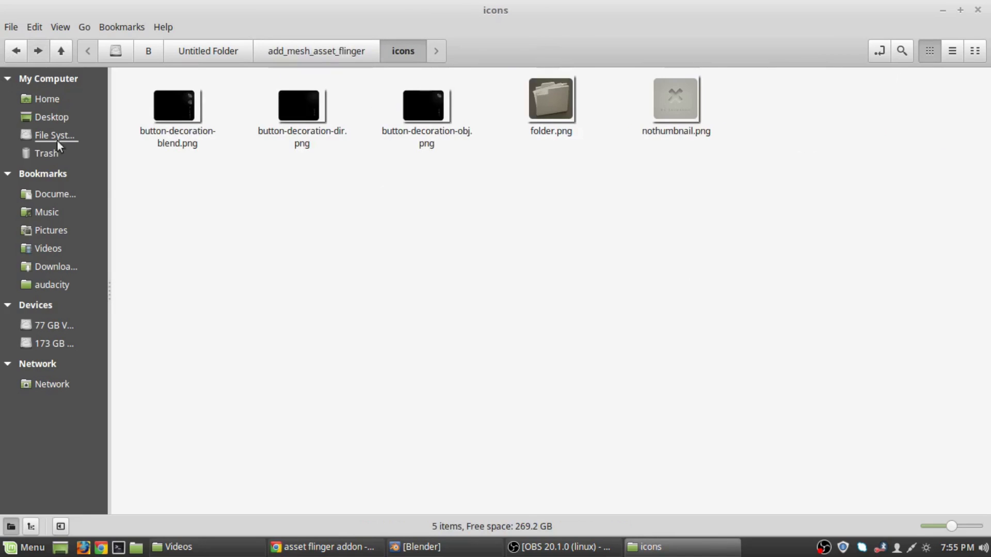
{"action": "left_click", "coordinate": [17, 57]}
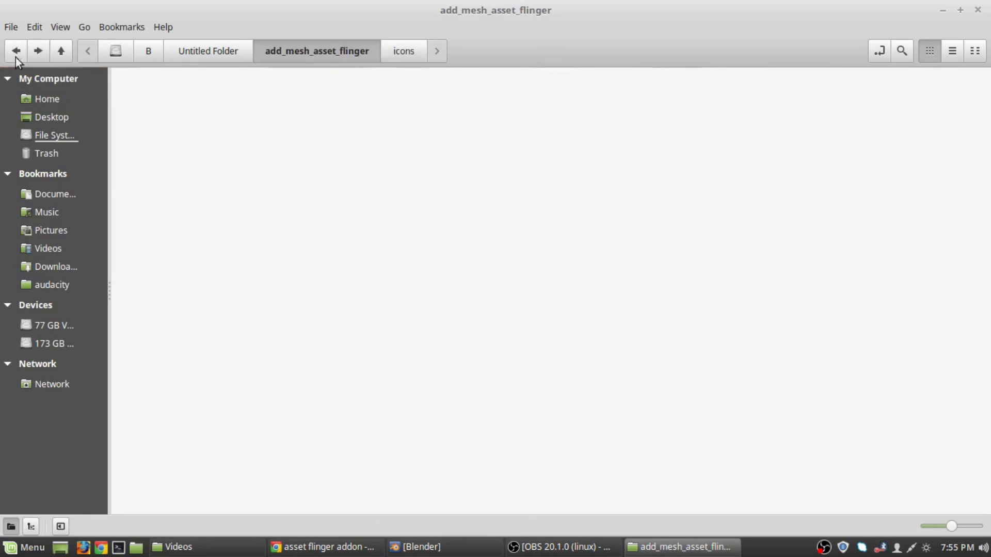
{"action": "double_click", "coordinate": [176, 110]}
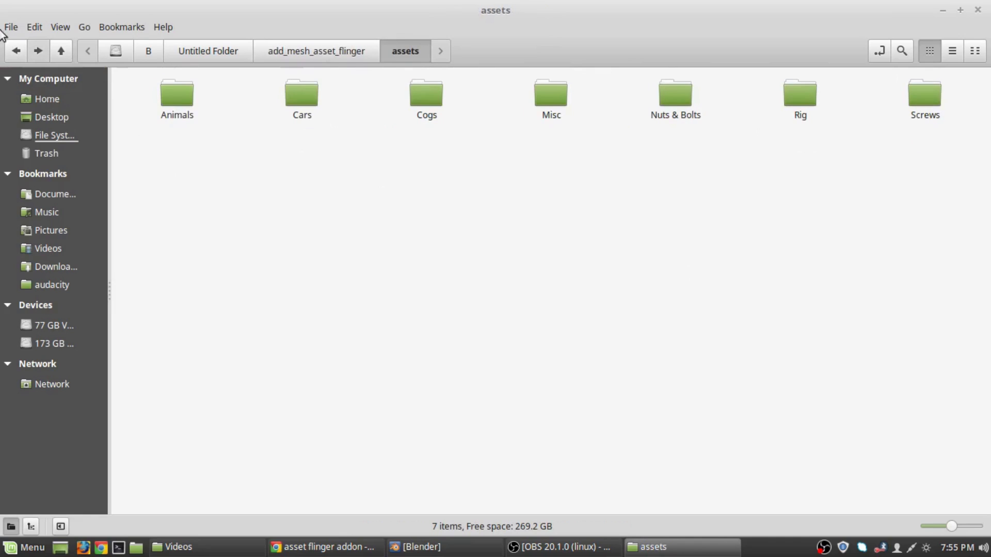
{"action": "left_click", "coordinate": [17, 49]}
{"action": "left_click", "coordinate": [17, 49]}
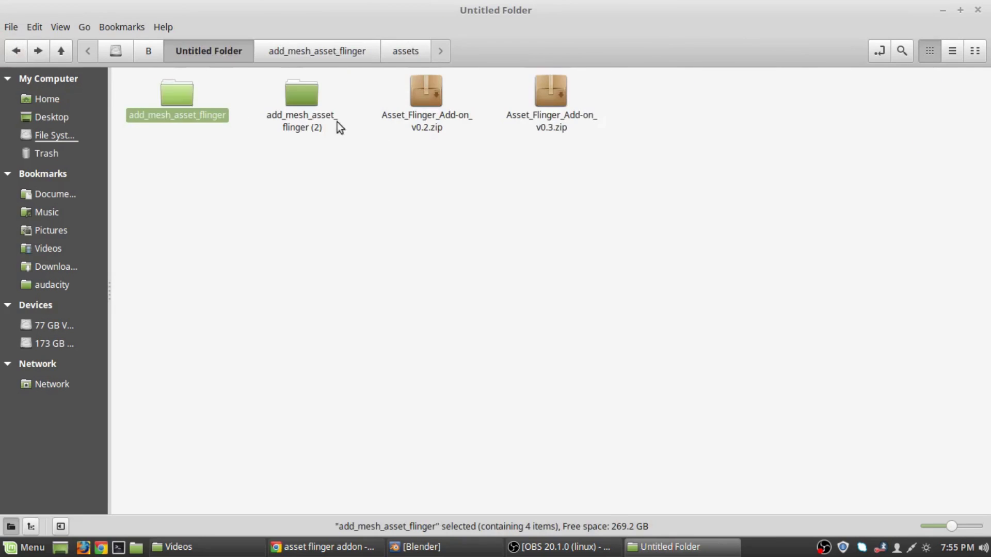
Compare add_mesh_asset_flinger (2)'s icons, thumbnailer and generator folders, then return to Untitled Folder.
{"action": "double_click", "coordinate": [306, 98]}
{"action": "double_click", "coordinate": [165, 100]}
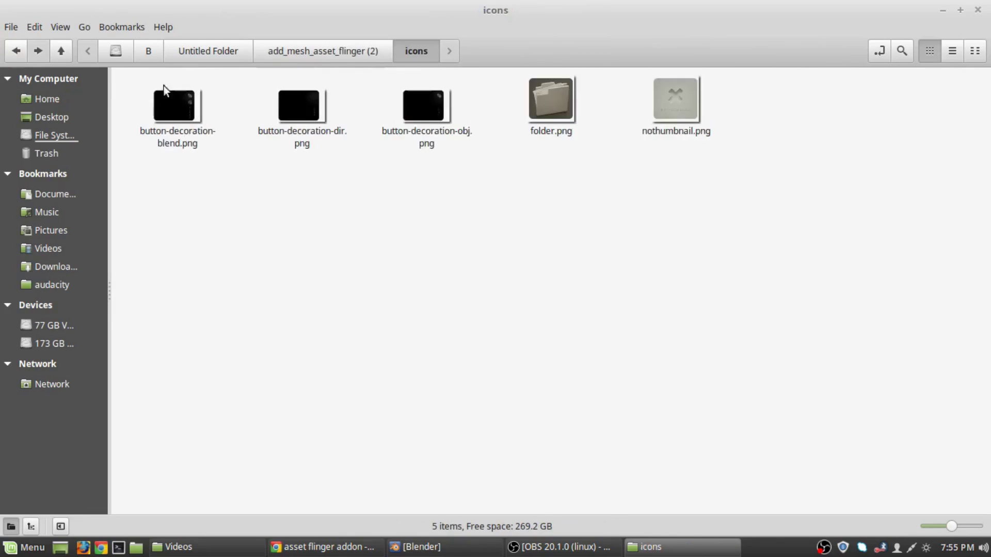
{"action": "left_click", "coordinate": [14, 49]}
{"action": "double_click", "coordinate": [314, 101]}
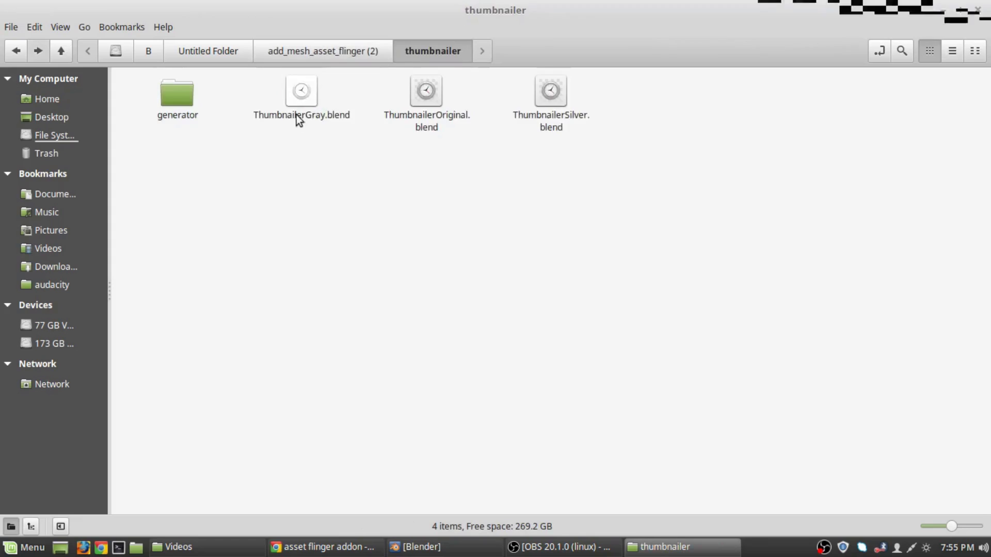
{"action": "double_click", "coordinate": [178, 110]}
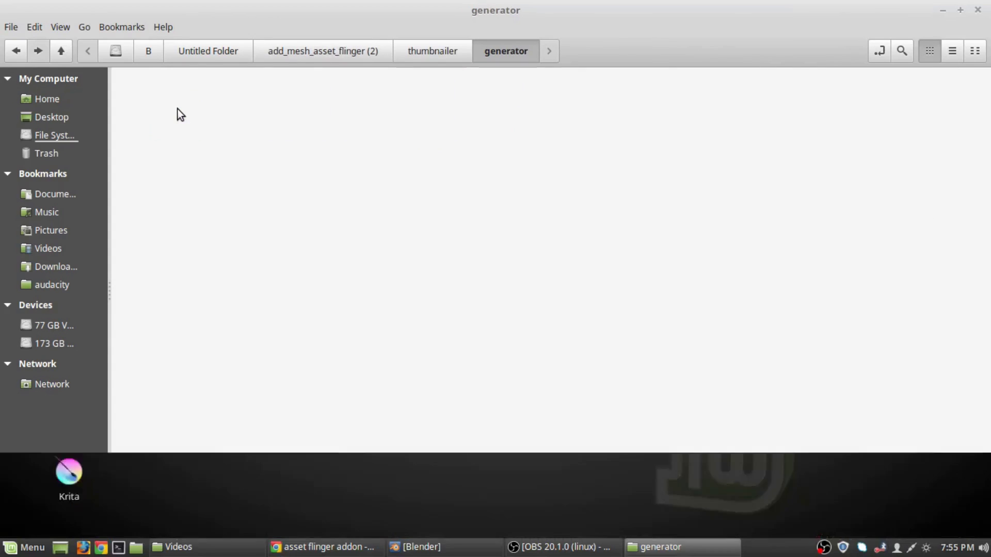
{"action": "left_click", "coordinate": [16, 57]}
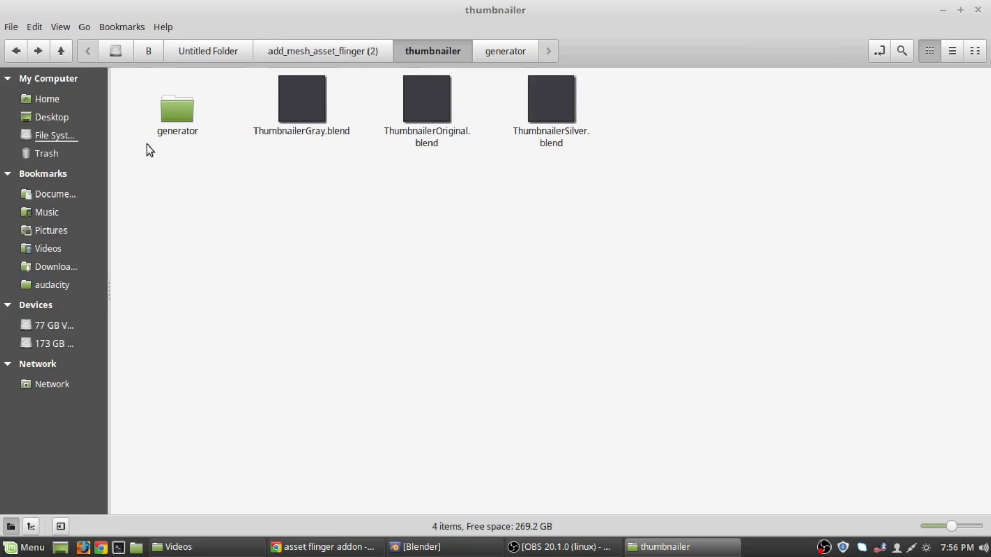
{"action": "left_click", "coordinate": [17, 49]}
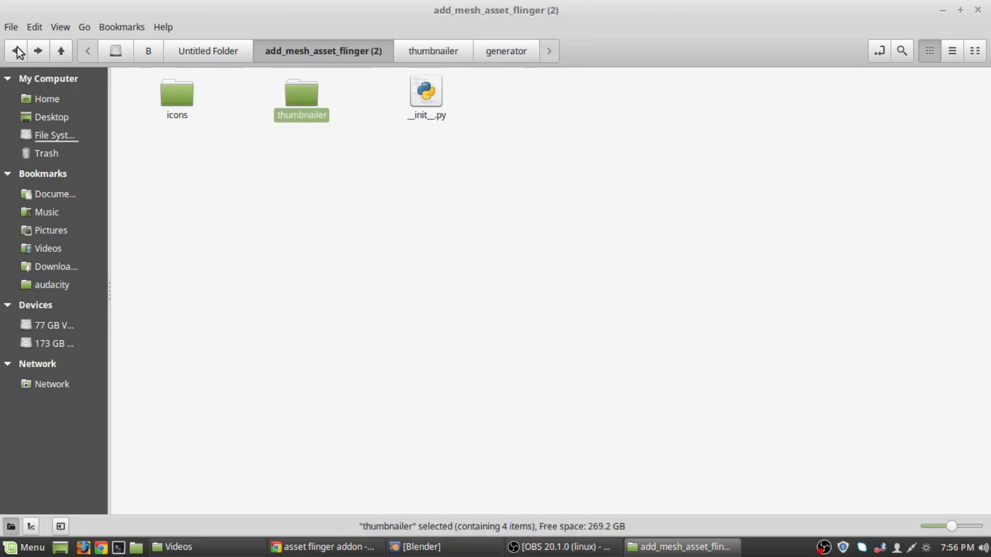
{"action": "left_click", "coordinate": [17, 49]}
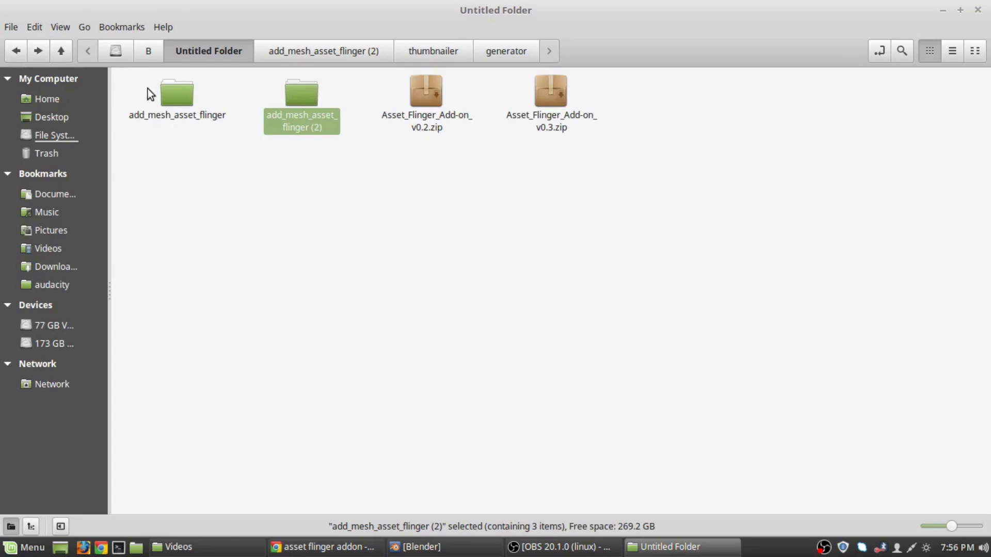
Permanently delete the Linux, Mac and Windows folders from add_mesh_asset_flinger/thumbnailer.
{"action": "double_click", "coordinate": [172, 94]}
{"action": "double_click", "coordinate": [415, 116]}
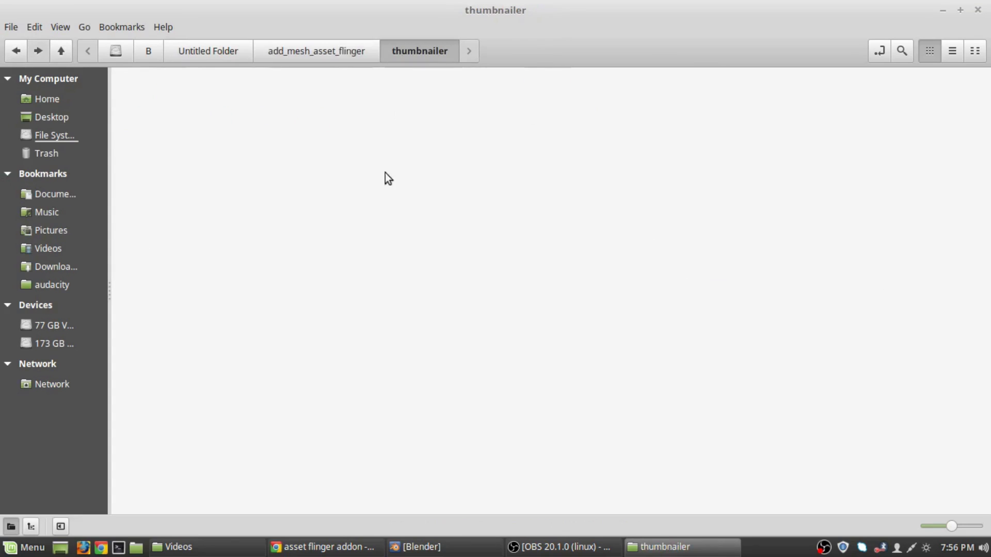
{"action": "left_click_drag", "start_coordinate": [579, 194], "coordinate": [289, 100]}
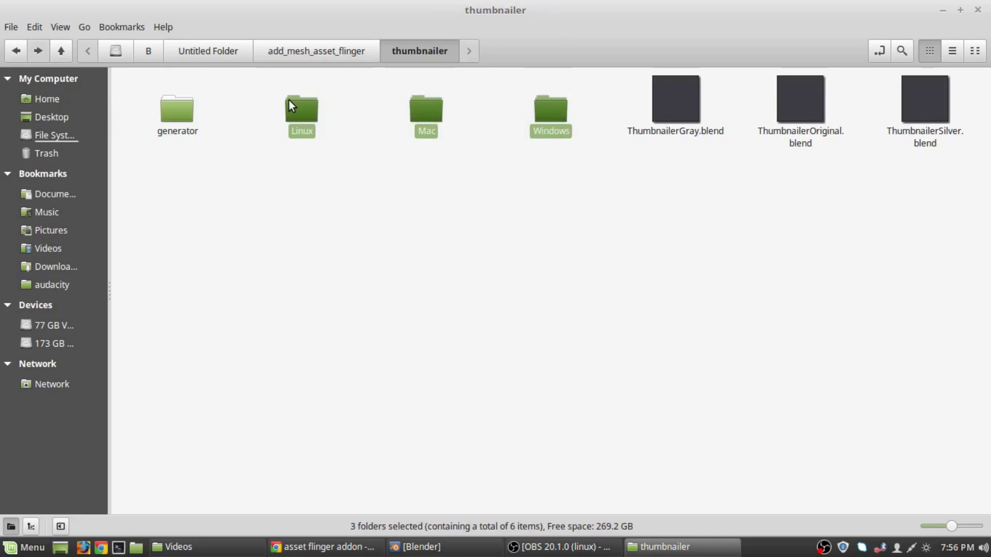
{"action": "key", "text": "shift+Delete"}
{"action": "key", "text": "Return"}
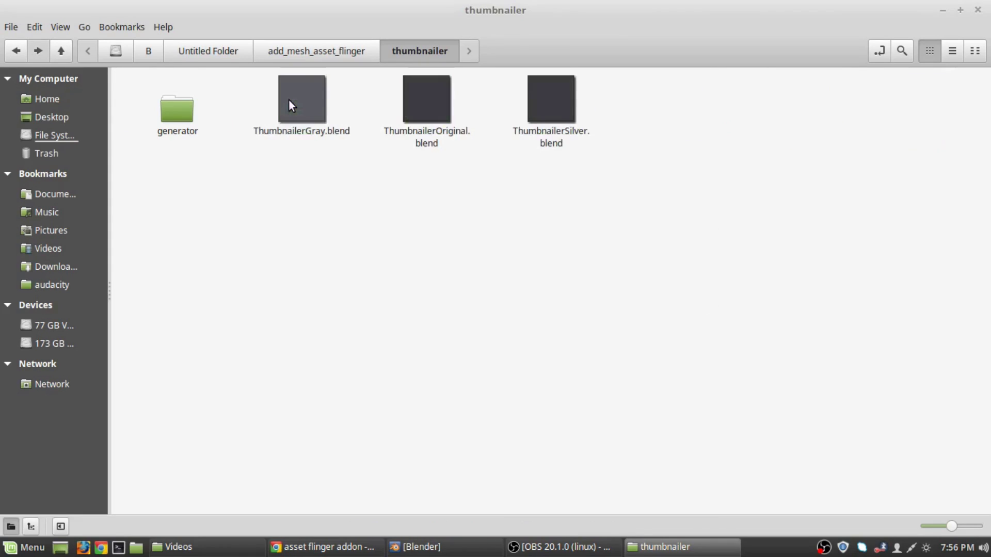
Permanently delete add_mesh_asset_flinger (2) and copy the add_mesh_asset_flinger folder.
{"action": "left_click", "coordinate": [11, 56]}
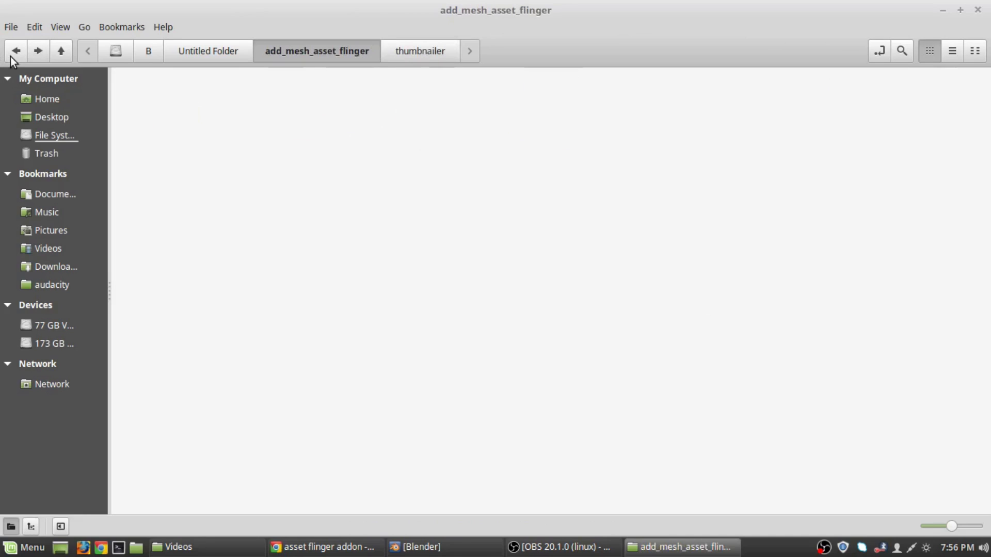
{"action": "left_click", "coordinate": [10, 57]}
{"action": "left_click", "coordinate": [305, 144]}
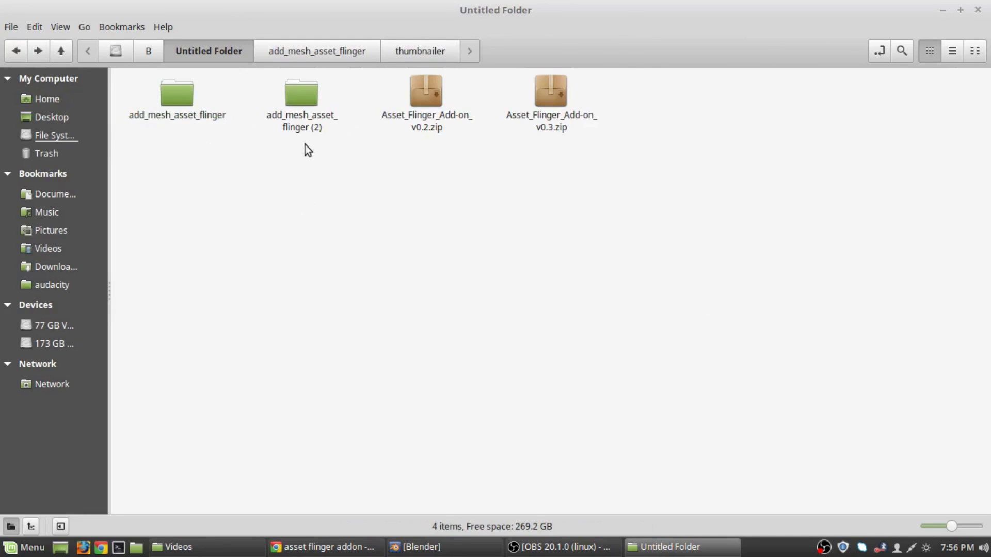
{"action": "left_click", "coordinate": [309, 125]}
{"action": "key", "text": "shift+Delete"}
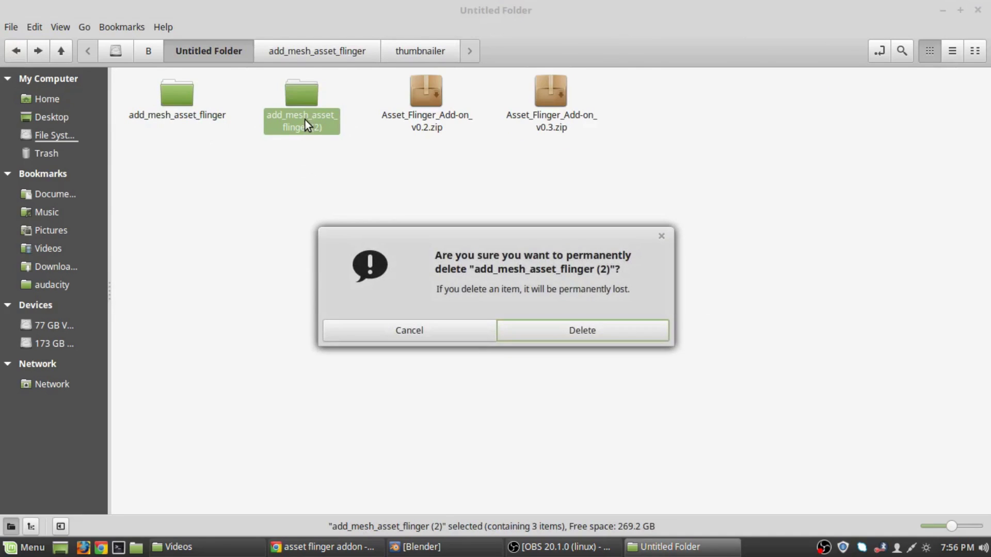
{"action": "key", "text": "Return"}
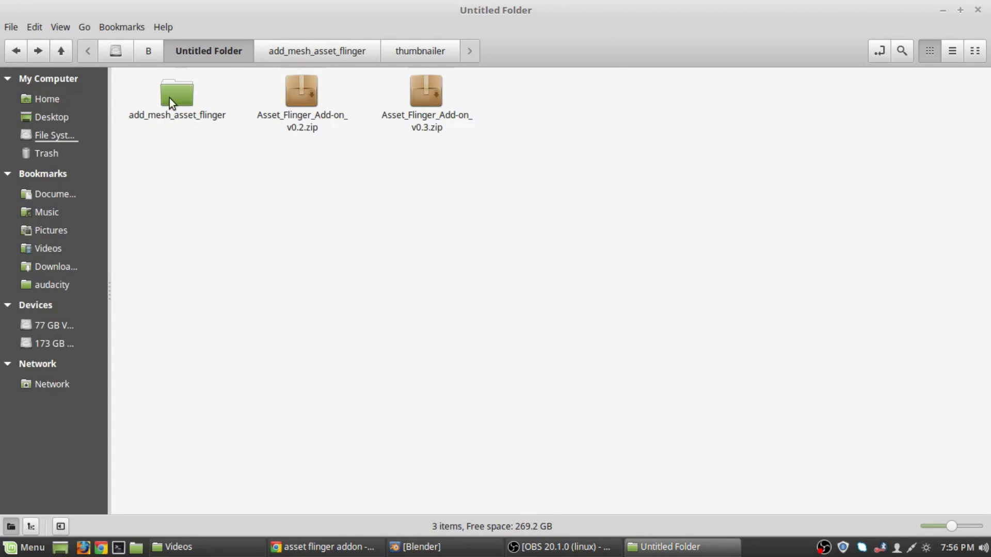
{"action": "right_click", "coordinate": [169, 98]}
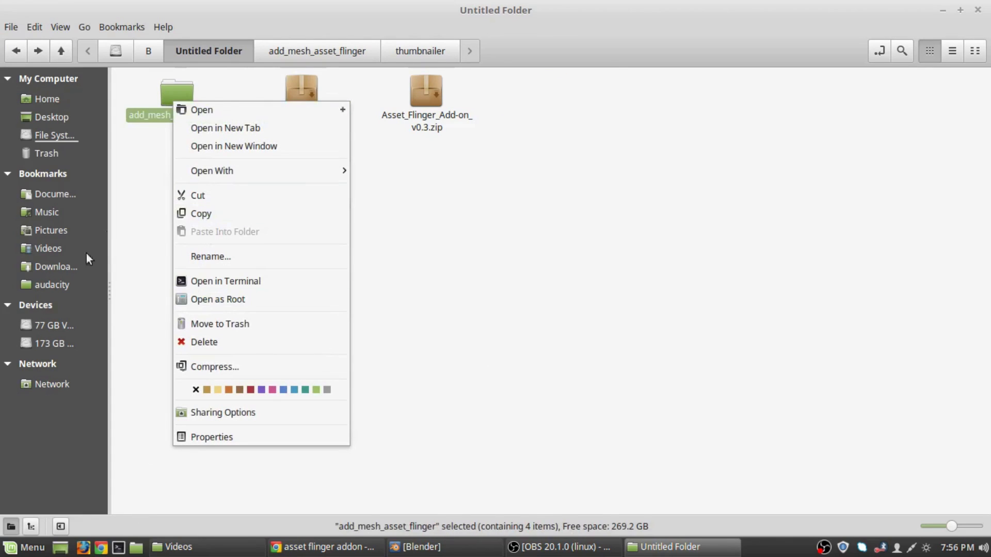
{"action": "left_click", "coordinate": [263, 214]}
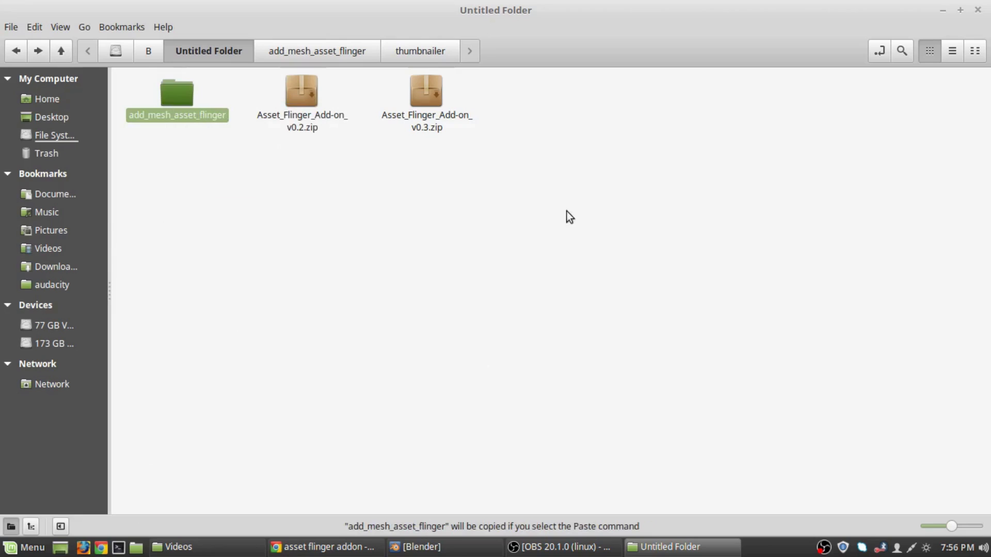
{"action": "left_click", "coordinate": [413, 223]}
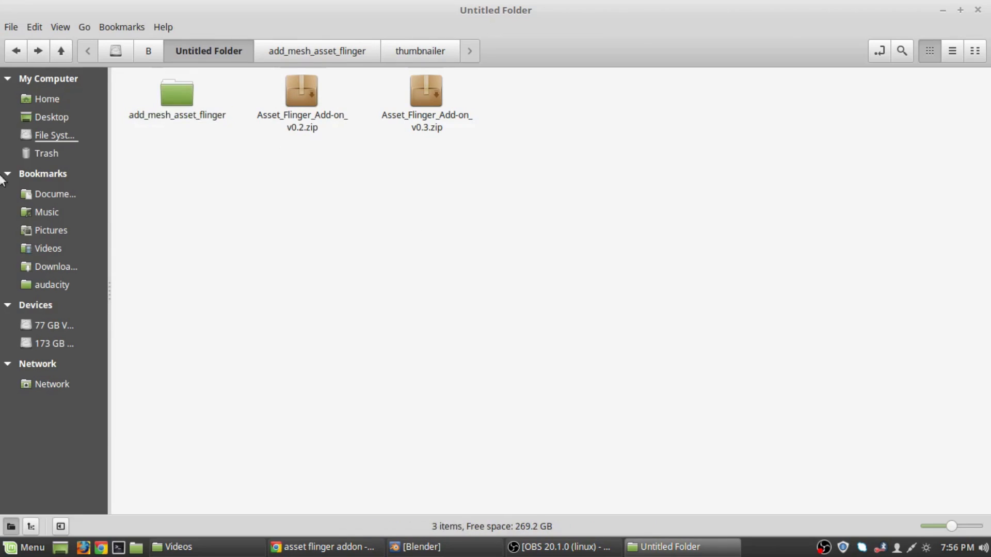
Navigate to /usr/share/blender/2.79/scripts/addons.
{"action": "left_click", "coordinate": [16, 50]}
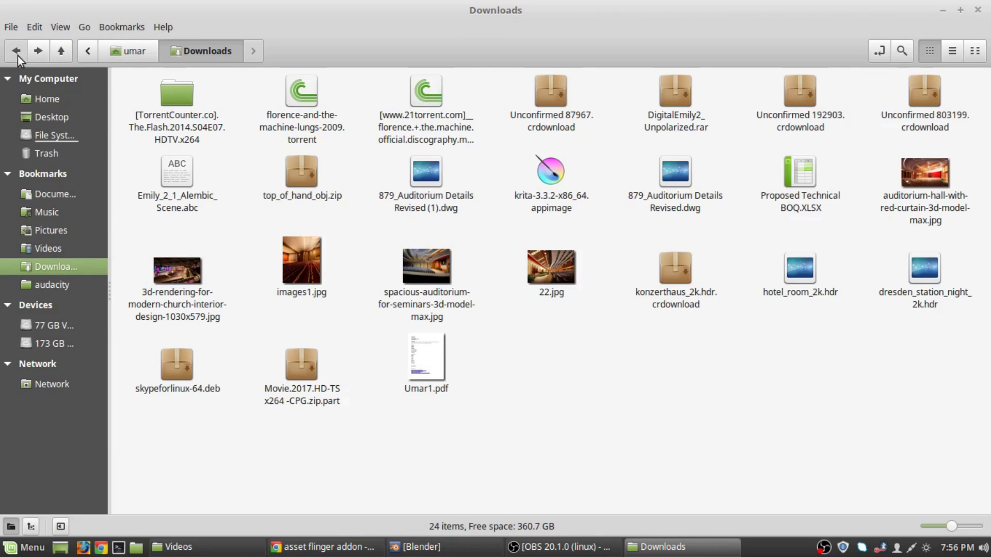
{"action": "left_click", "coordinate": [88, 51]}
{"action": "left_click", "coordinate": [126, 49]}
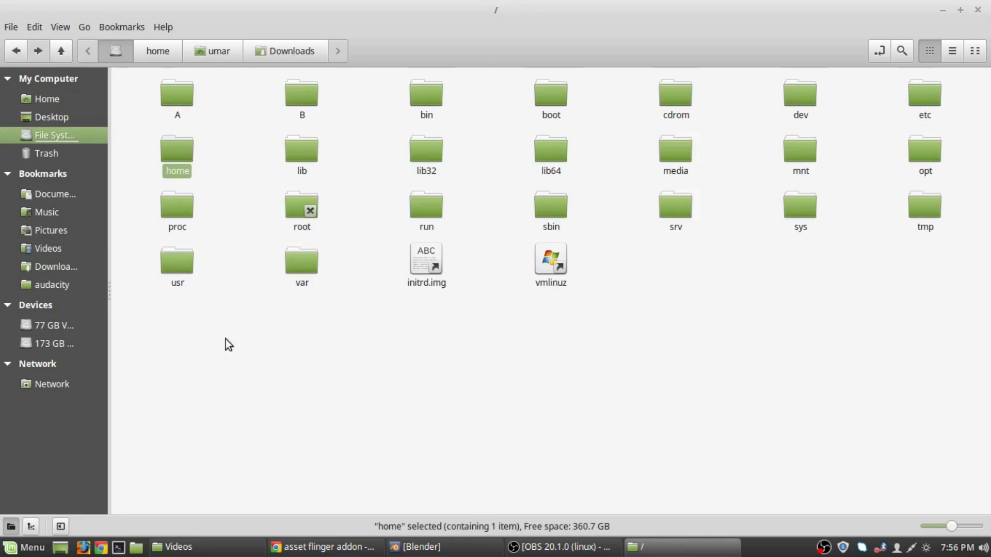
{"action": "double_click", "coordinate": [178, 266]}
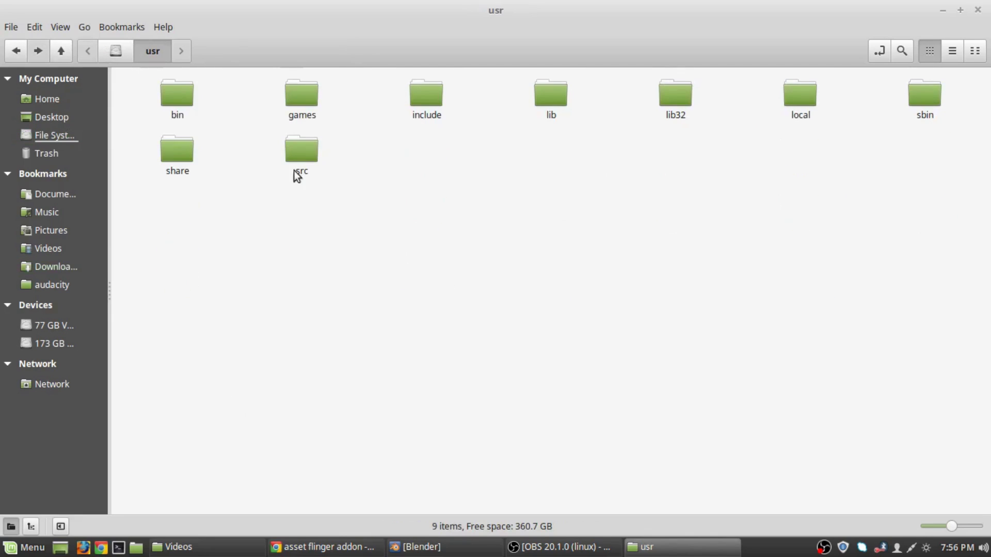
{"action": "double_click", "coordinate": [180, 161]}
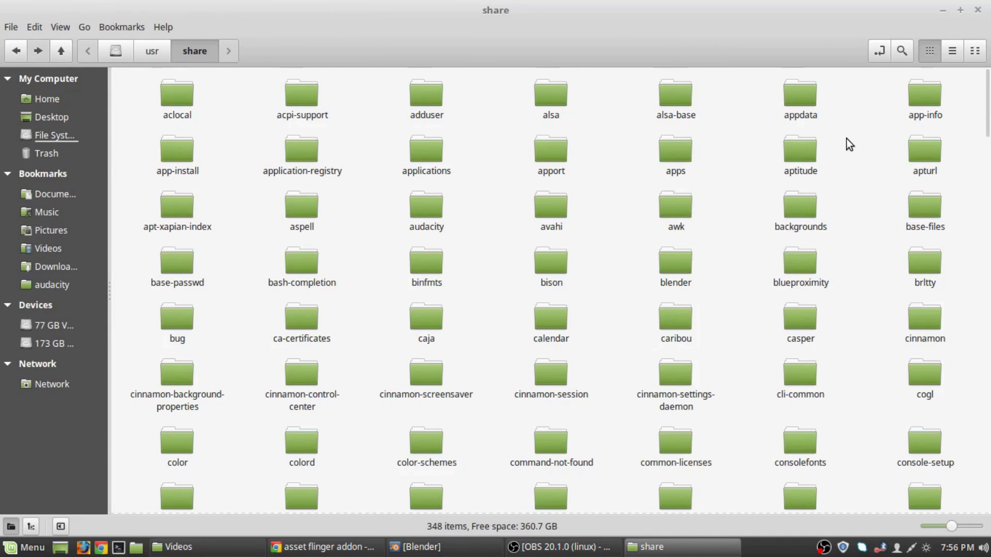
{"action": "double_click", "coordinate": [679, 282]}
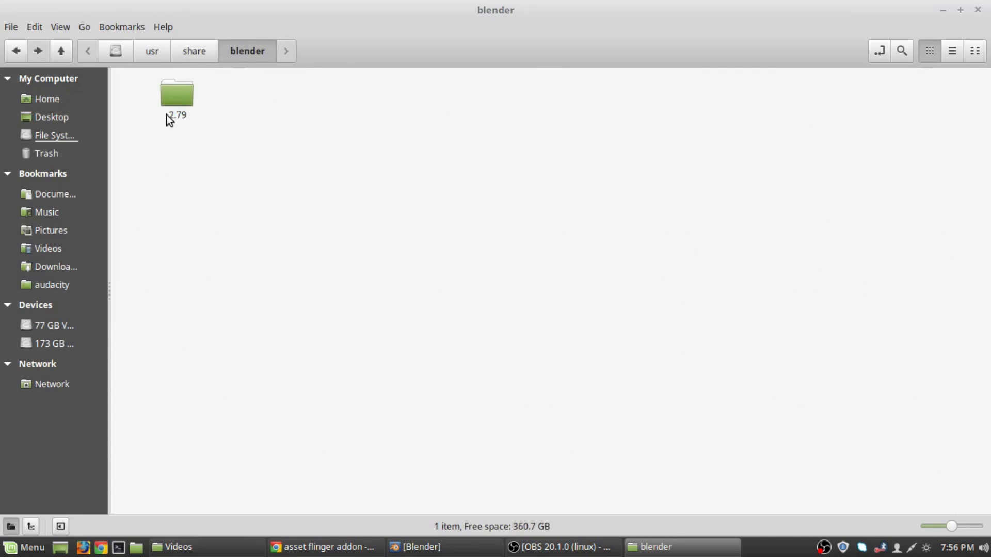
{"action": "double_click", "coordinate": [168, 113]}
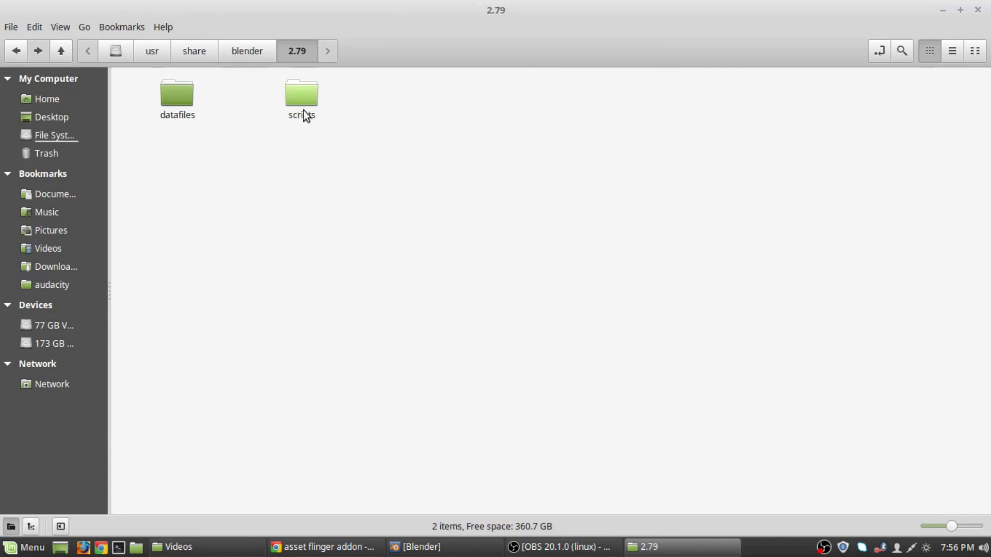
{"action": "left_click", "coordinate": [302, 97]}
{"action": "double_click", "coordinate": [300, 94]}
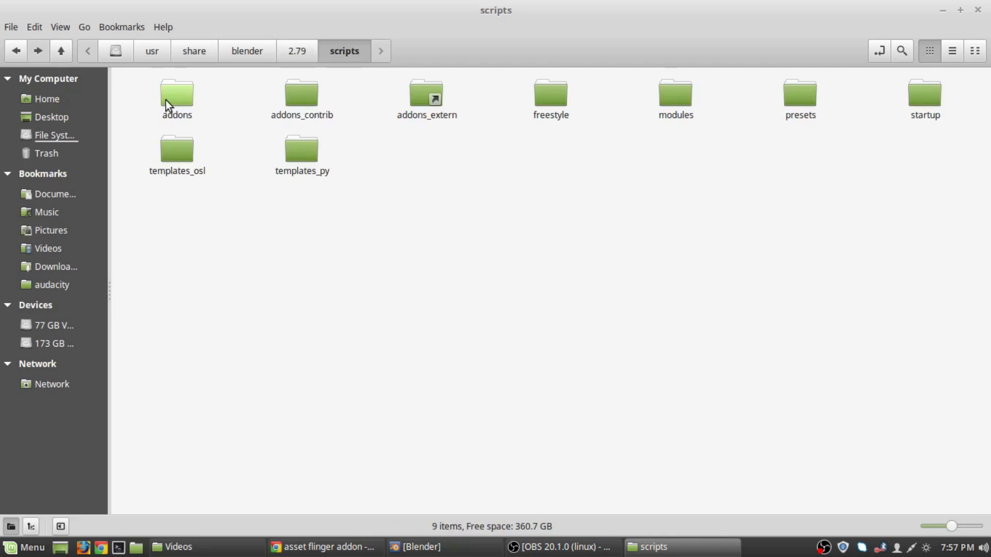
{"action": "double_click", "coordinate": [165, 101]}
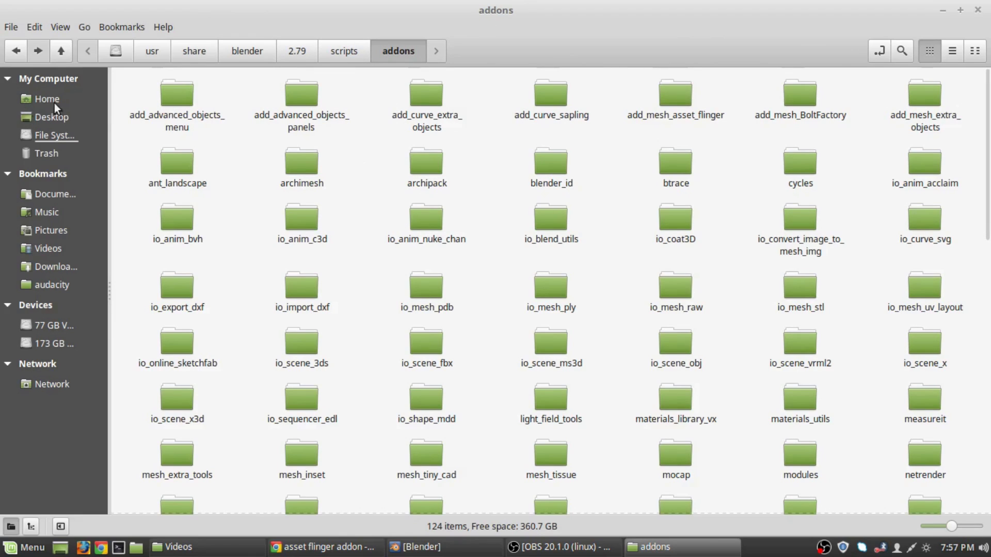
Reopen the addons folder as root with the account password, then close the elevated window.
{"action": "right_click", "coordinate": [721, 138]}
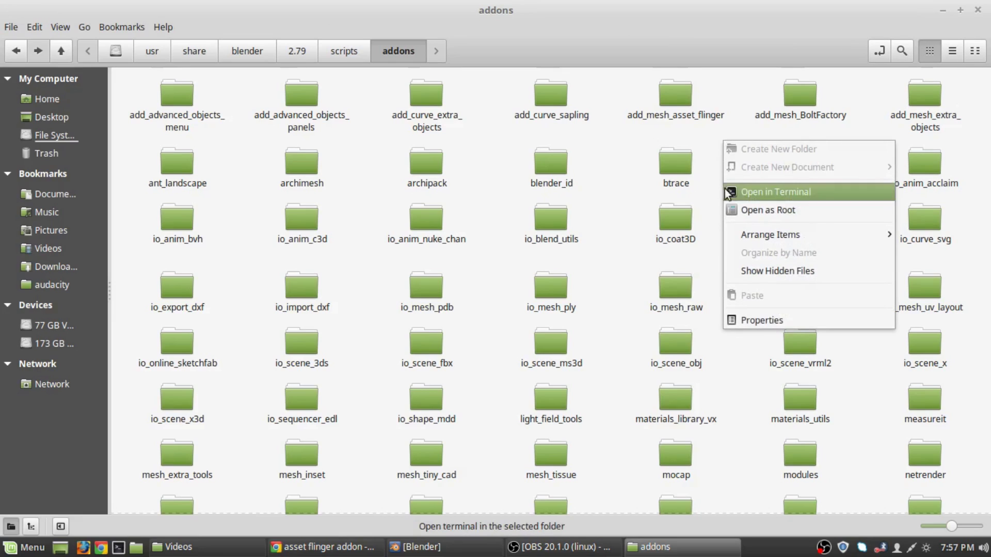
{"action": "left_click", "coordinate": [735, 207]}
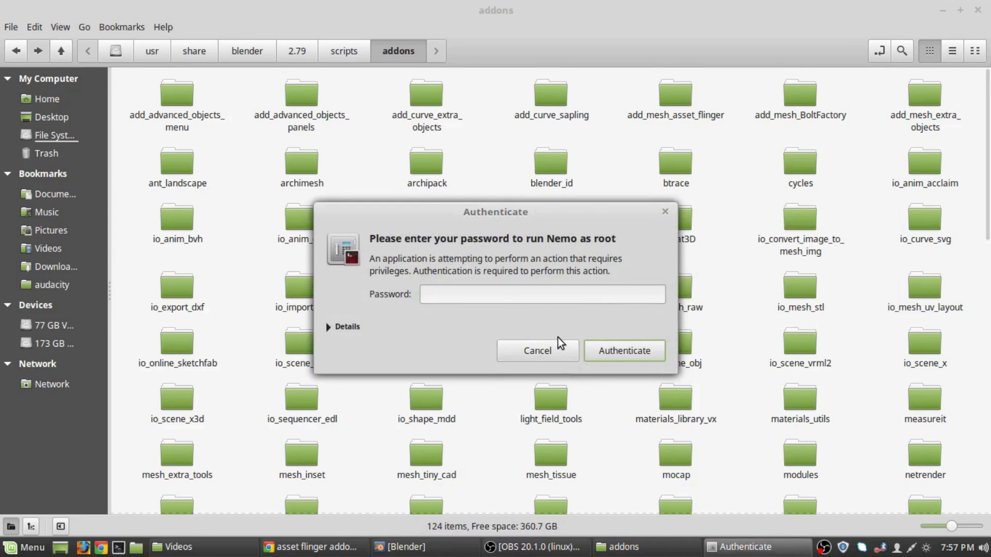
{"action": "type", "text": "****"}
{"action": "key", "text": "Return"}
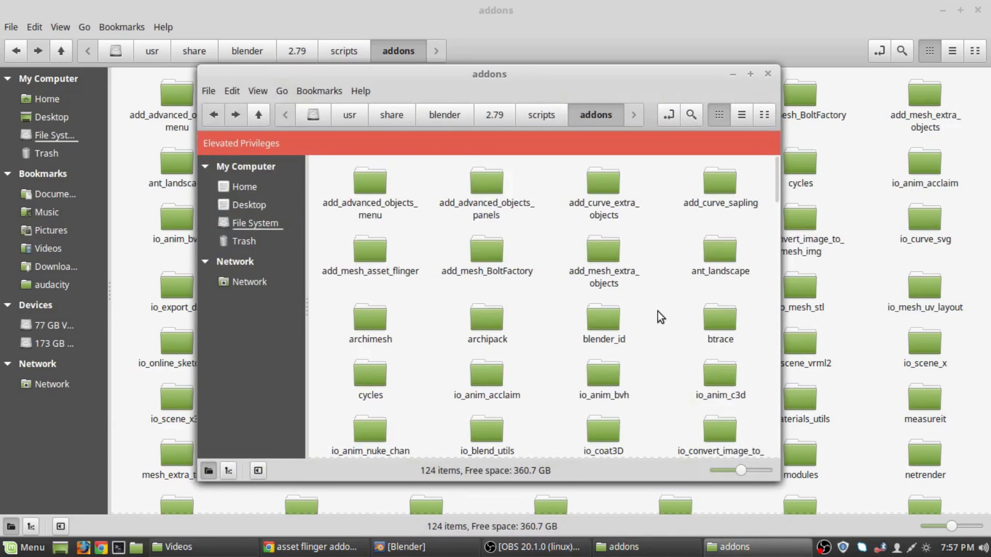
{"action": "right_click", "coordinate": [662, 316]}
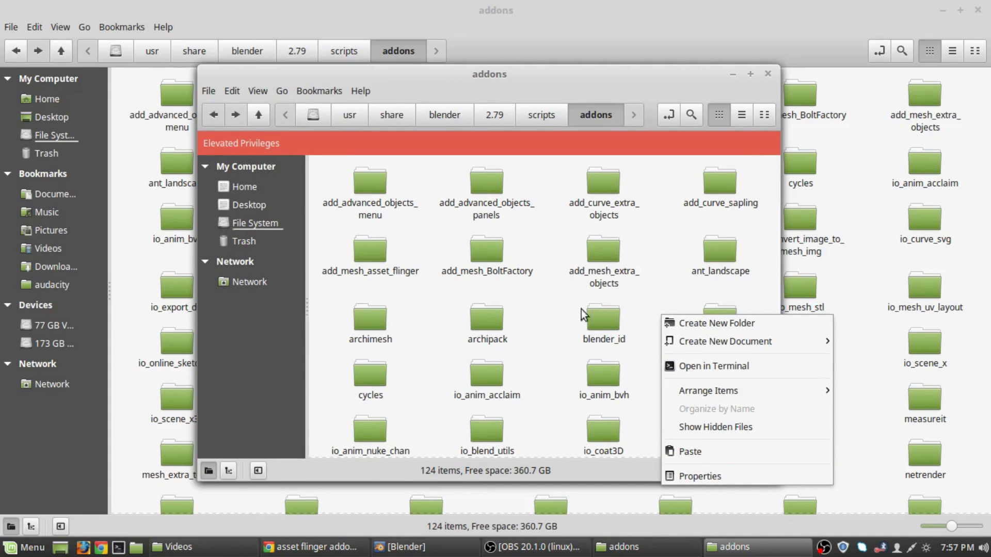
{"action": "left_click", "coordinate": [420, 283]}
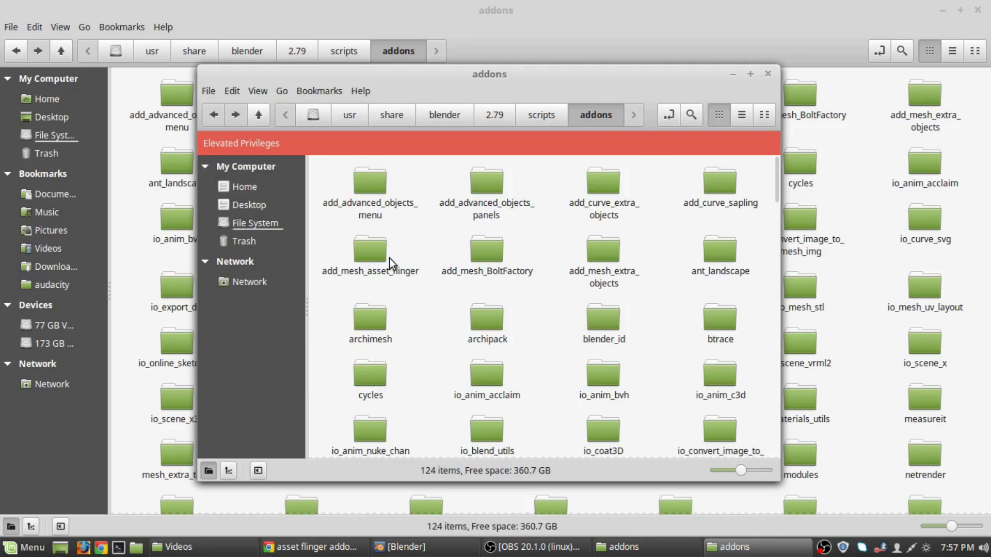
{"action": "left_click", "coordinate": [769, 75]}
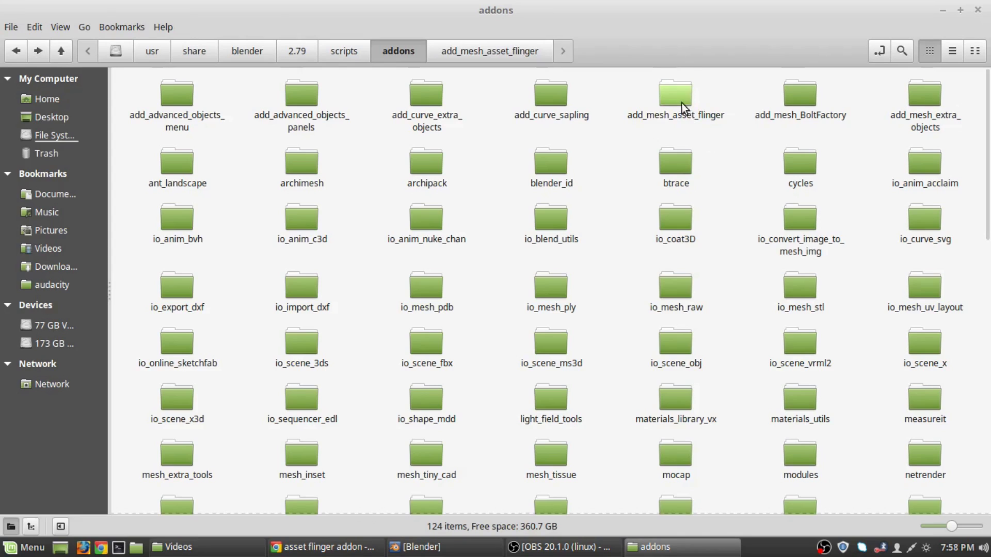
Check add_mesh_asset_flinger/assets/01 for the sink asset files.
{"action": "double_click", "coordinate": [681, 102]}
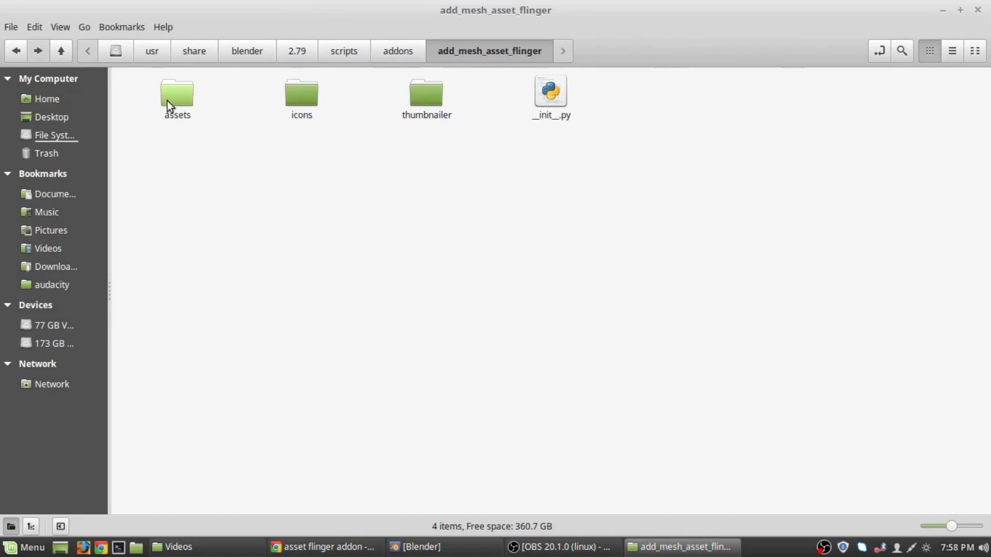
{"action": "double_click", "coordinate": [169, 98]}
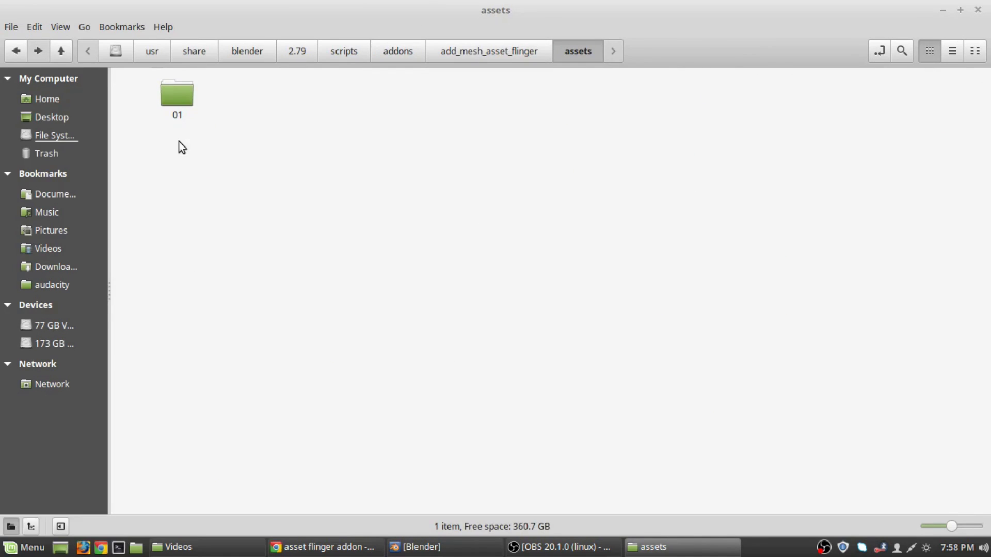
{"action": "double_click", "coordinate": [178, 104]}
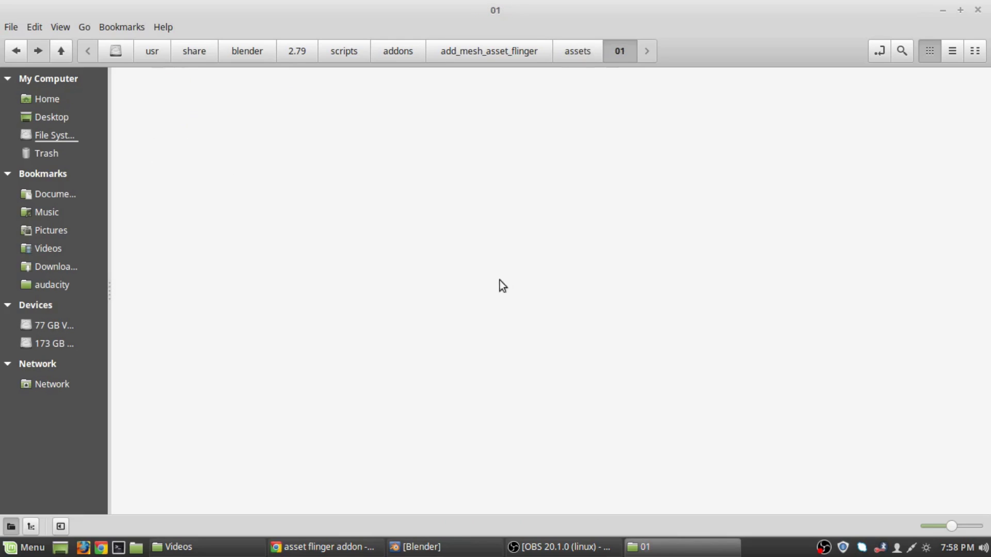
{"action": "left_click", "coordinate": [19, 40]}
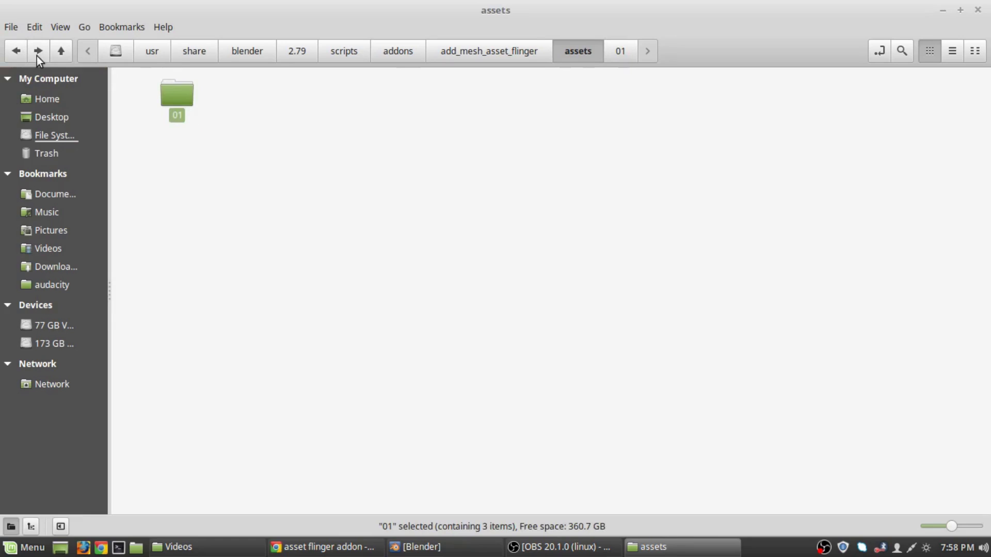
{"action": "left_click", "coordinate": [36, 55]}
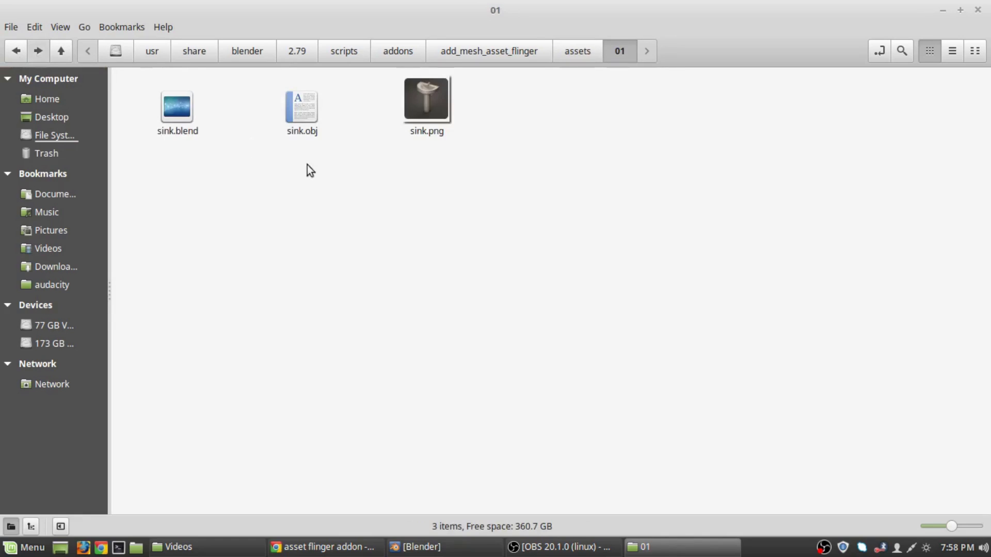
{"action": "left_click", "coordinate": [17, 52]}
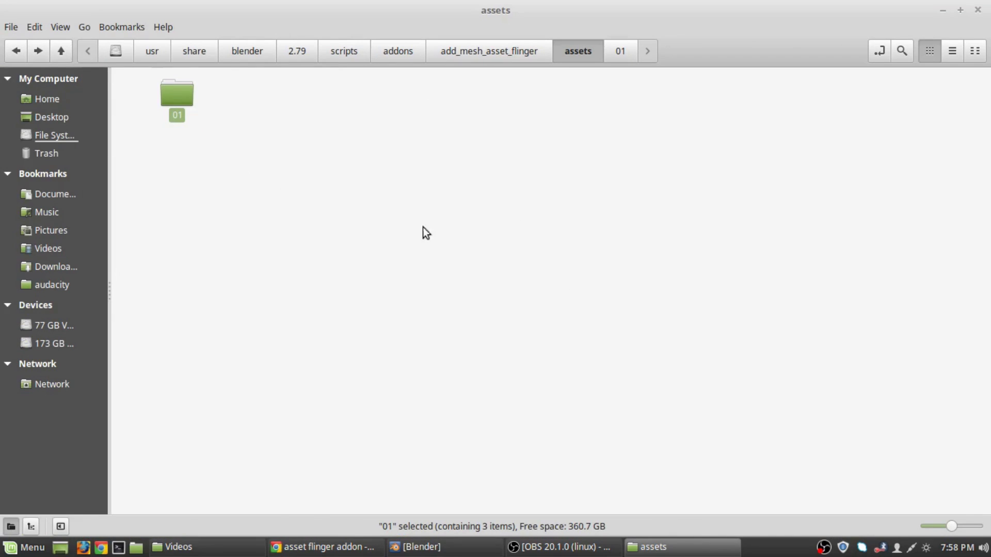
{"action": "left_click", "coordinate": [16, 51]}
Step back up to the root folder, close Nemo and bring Blender to the front.
{"action": "left_click", "coordinate": [23, 52]}
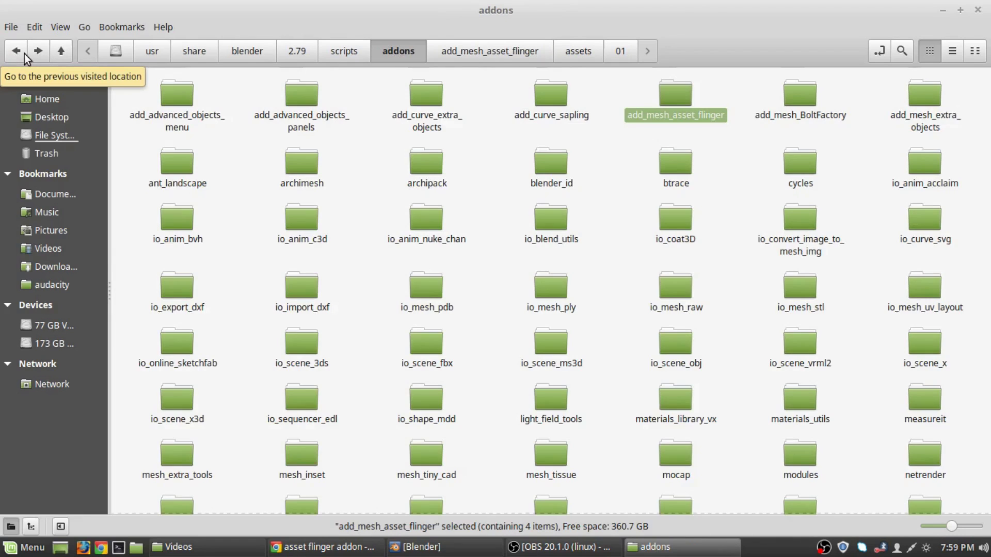
{"action": "left_click", "coordinate": [24, 54]}
{"action": "left_click", "coordinate": [24, 54]}
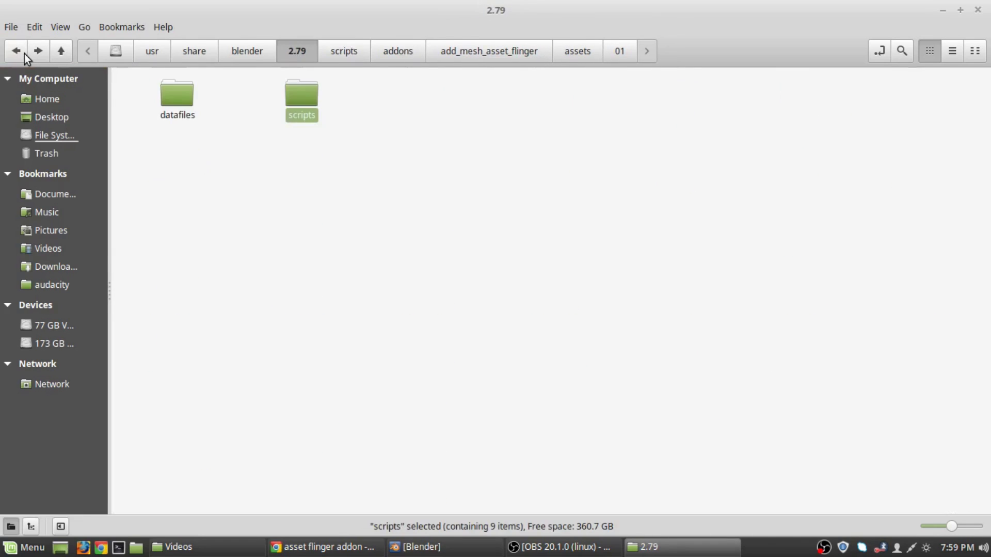
{"action": "left_click", "coordinate": [24, 54]}
{"action": "left_click", "coordinate": [24, 54]}
{"action": "left_click", "coordinate": [24, 54]}
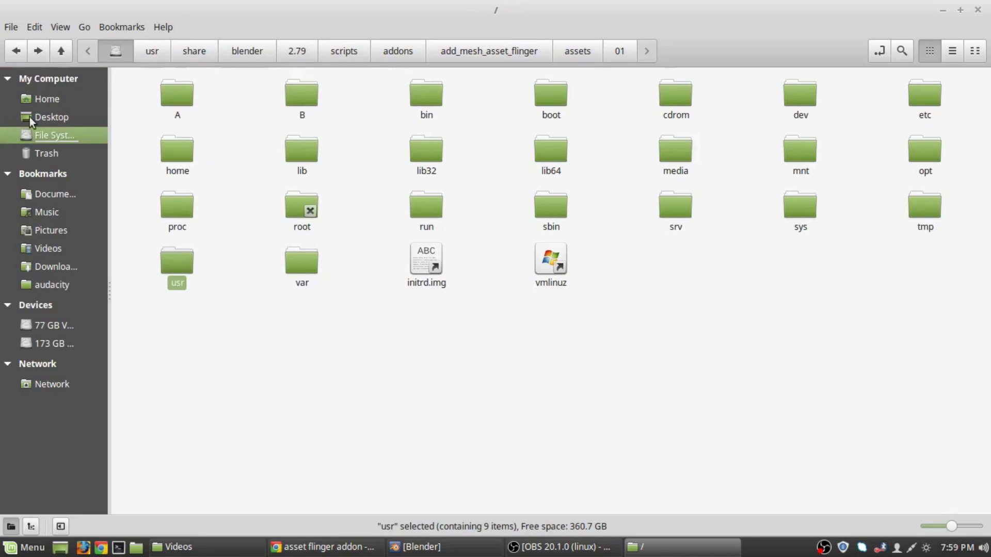
{"action": "left_click", "coordinate": [485, 333]}
{"action": "left_click", "coordinate": [985, 3]}
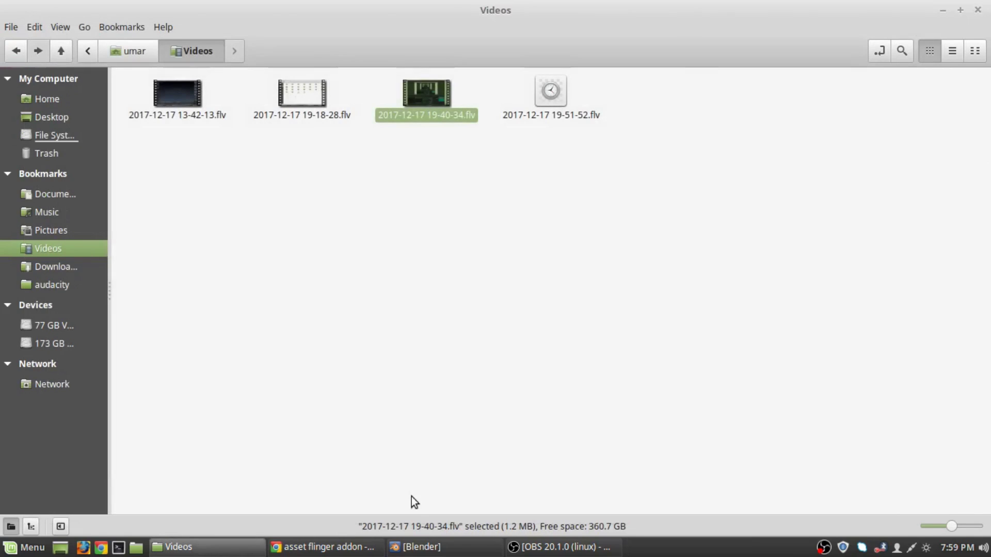
{"action": "left_click", "coordinate": [436, 547]}
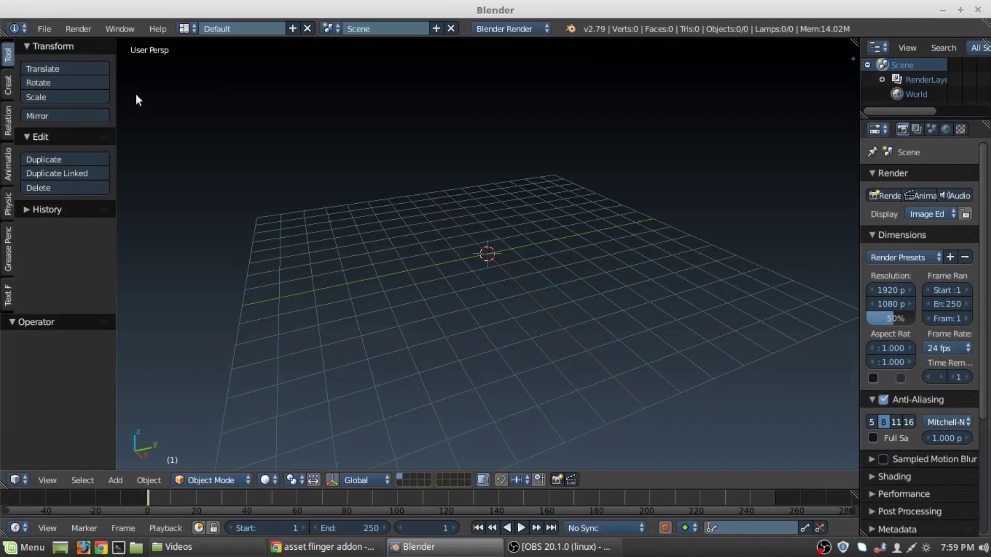
Open User Preferences from the File menu and move the window toward the screen centre.
{"action": "left_click", "coordinate": [45, 28]}
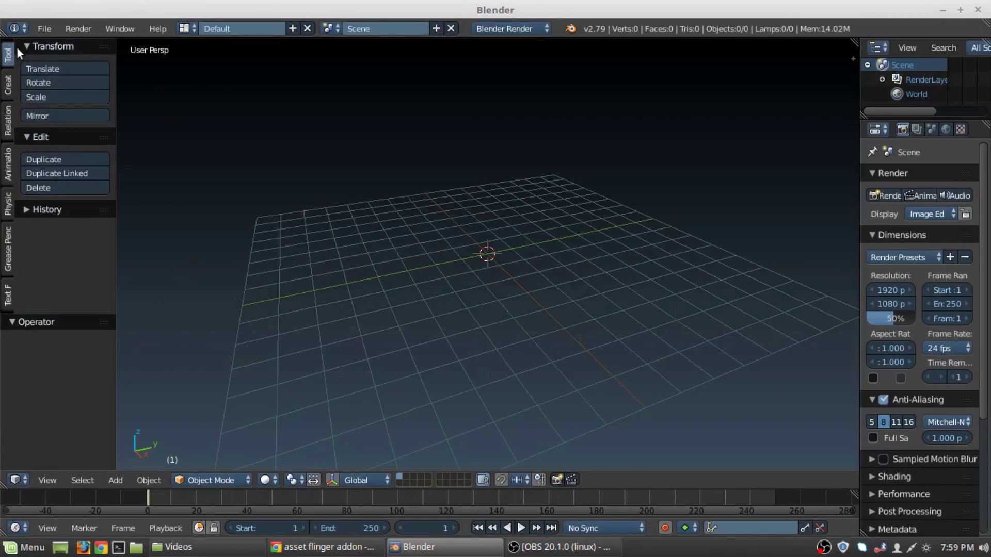
{"action": "left_click", "coordinate": [42, 28]}
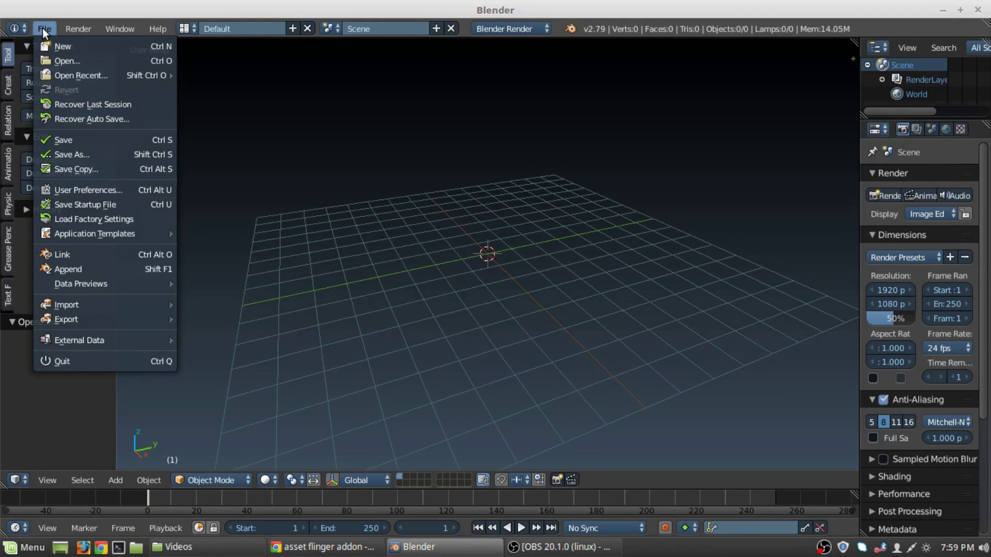
{"action": "left_click", "coordinate": [82, 188]}
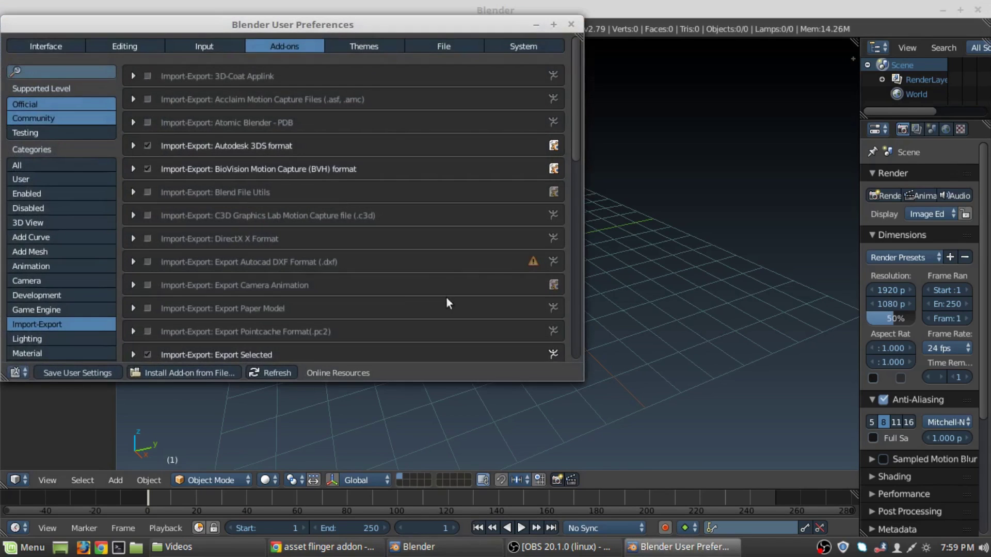
{"action": "left_click_drag", "start_coordinate": [348, 13], "coordinate": [615, 53]}
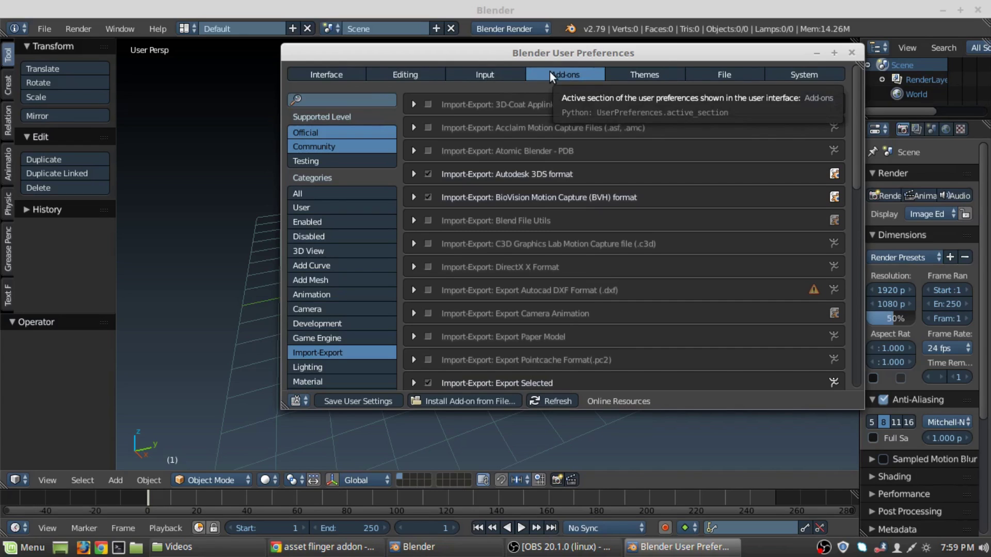
Filter the add-ons list by searching for 'Asset'.
{"action": "left_click", "coordinate": [322, 100]}
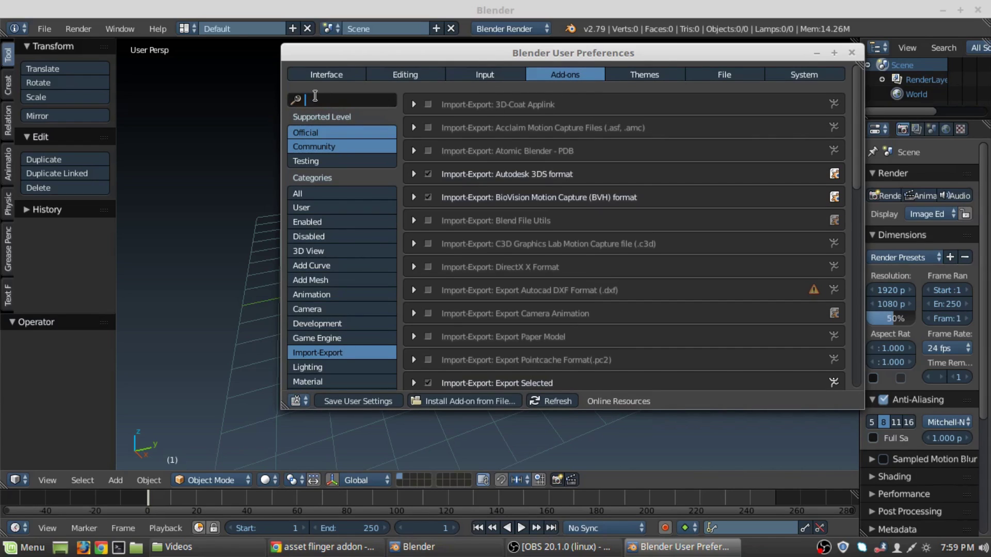
{"action": "type", "text": "Asset"}
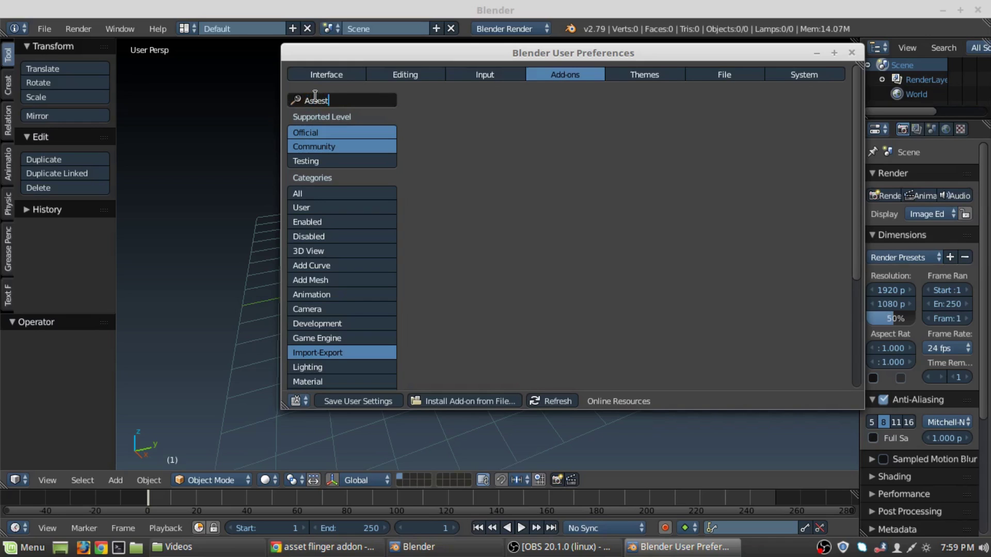
{"action": "key", "text": "Return"}
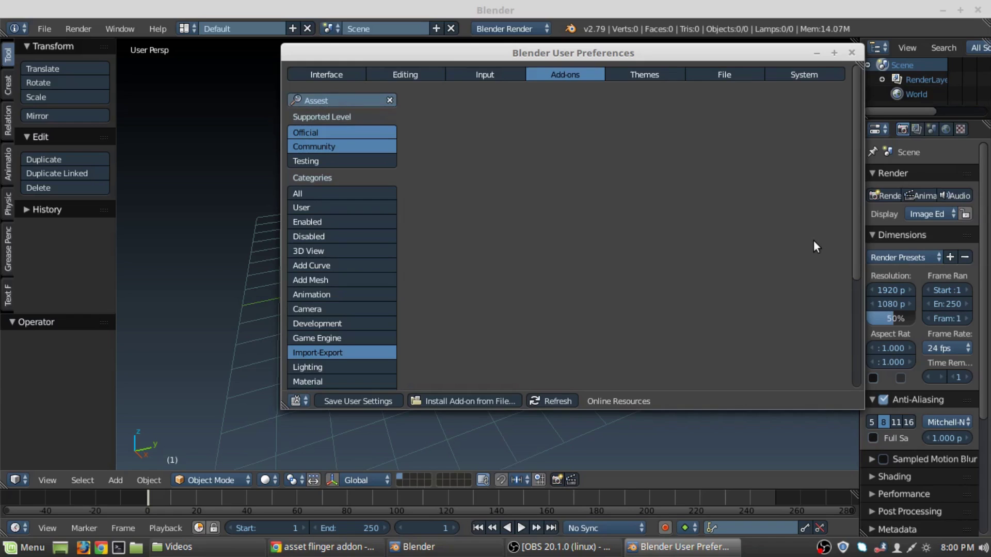
Show add-ons from All categories and correct the search text to 'Asset'.
{"action": "scroll", "coordinate": [813, 240], "scroll_direction": "down", "scroll_amount": 5}
{"action": "scroll", "coordinate": [811, 238], "scroll_direction": "up", "scroll_amount": 5}
{"action": "left_click", "coordinate": [308, 194]}
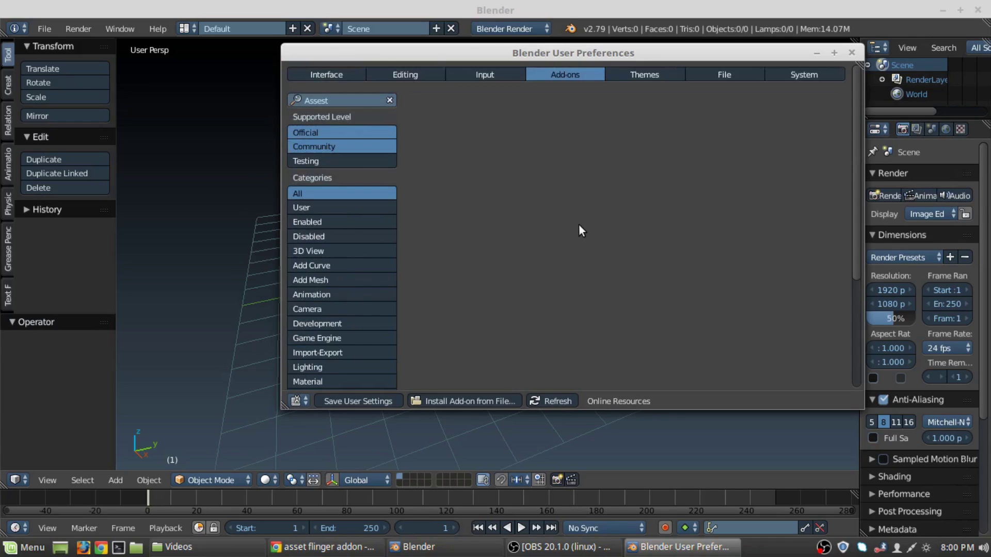
{"action": "left_click", "coordinate": [360, 94]}
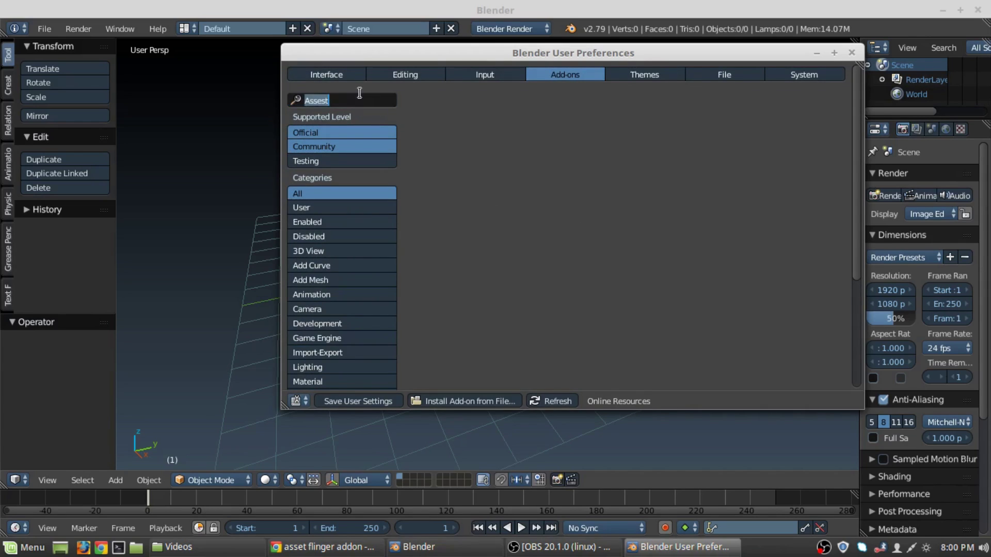
{"action": "key", "text": "Return"}
{"action": "left_click", "coordinate": [339, 98]}
{"action": "left_click", "coordinate": [334, 101]}
{"action": "key", "text": "BackSpace"}
{"action": "key", "text": "BackSpace"}
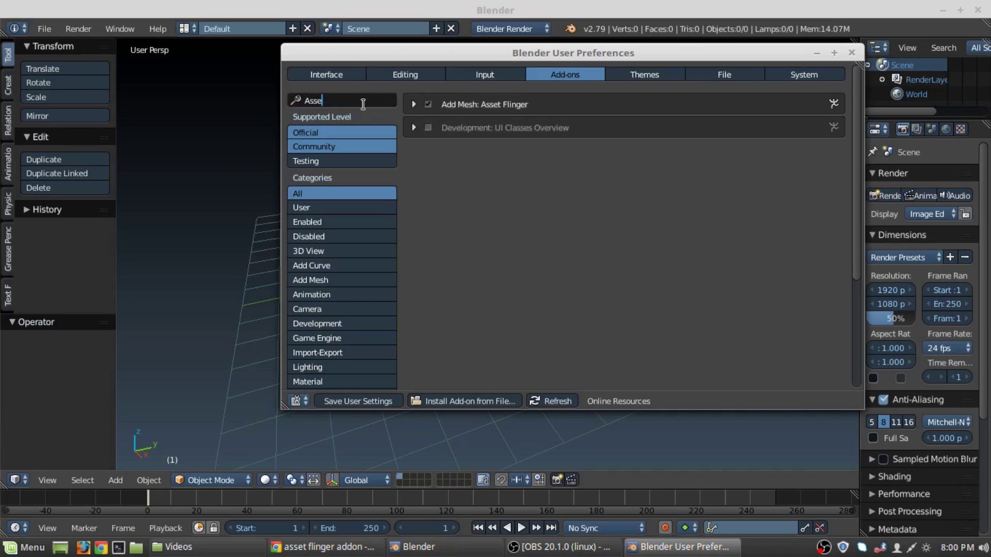
{"action": "type", "text": "t"}
{"action": "key", "text": "Return"}
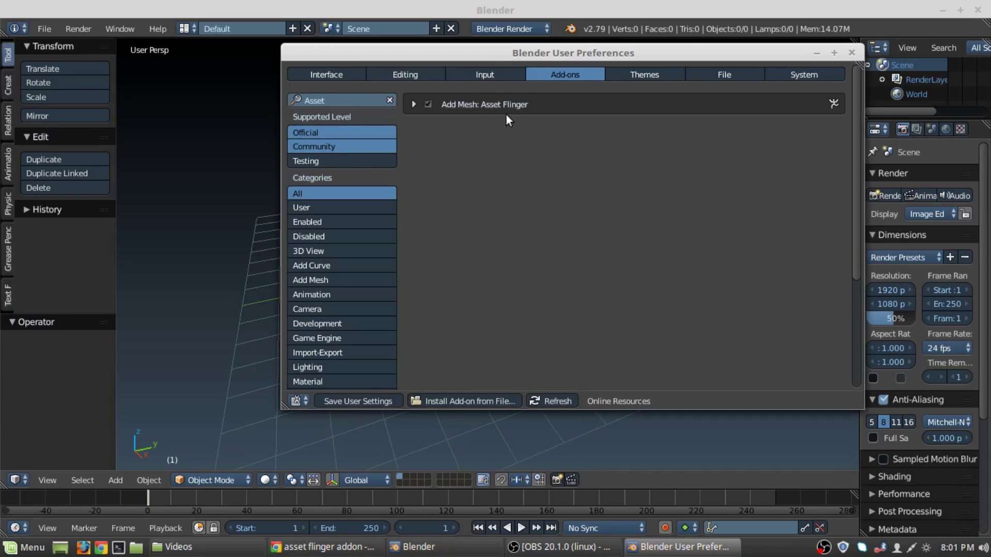
Make sure the Asset Flinger add-on's checkbox is ticked so it is enabled.
{"action": "left_click", "coordinate": [416, 106]}
{"action": "left_click", "coordinate": [415, 104]}
{"action": "left_click", "coordinate": [427, 103]}
{"action": "left_click", "coordinate": [428, 104]}
Save the user settings and close User Preferences.
{"action": "left_click", "coordinate": [383, 400]}
{"action": "left_click", "coordinate": [382, 401]}
{"action": "left_click", "coordinate": [852, 53]}
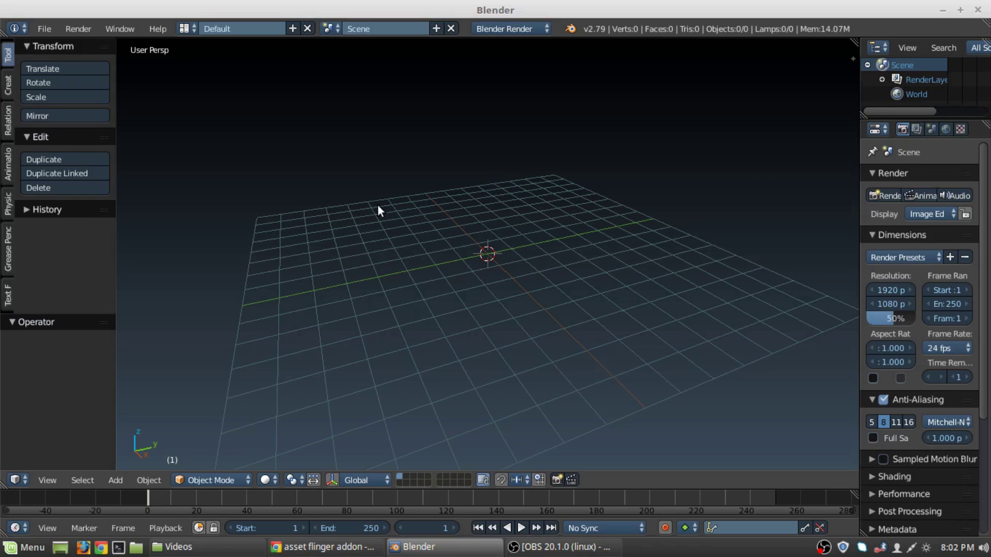
Close Blender, minimize the file manager and browser, and relaunch Blender from the desktop icon.
{"action": "key", "text": "shift+a"}
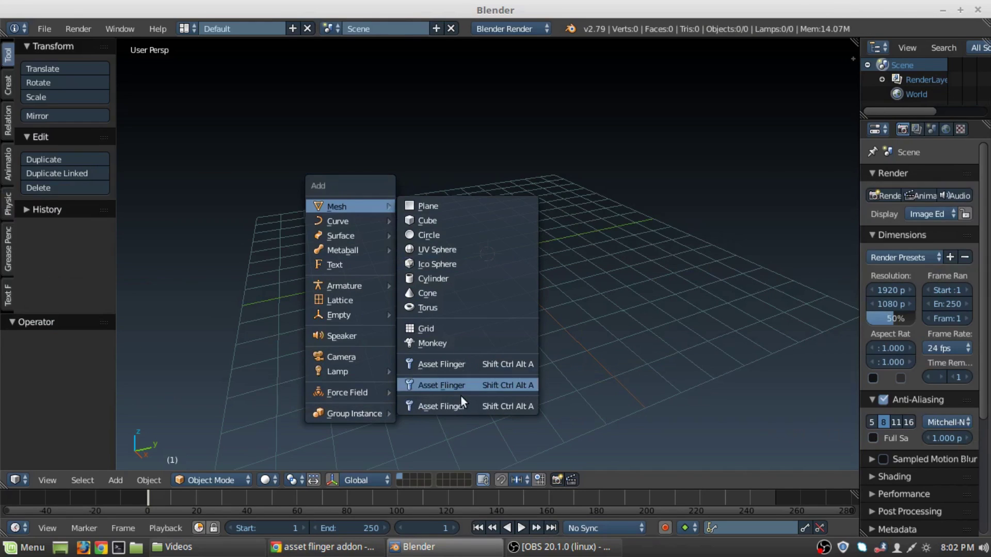
{"action": "left_click", "coordinate": [978, 10]}
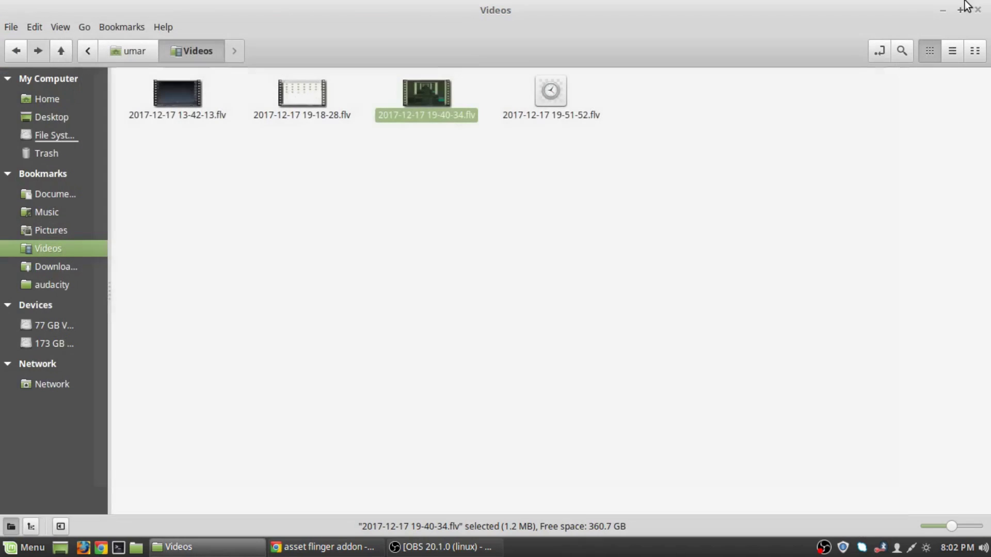
{"action": "left_click", "coordinate": [931, 165]}
{"action": "left_click", "coordinate": [944, 9]}
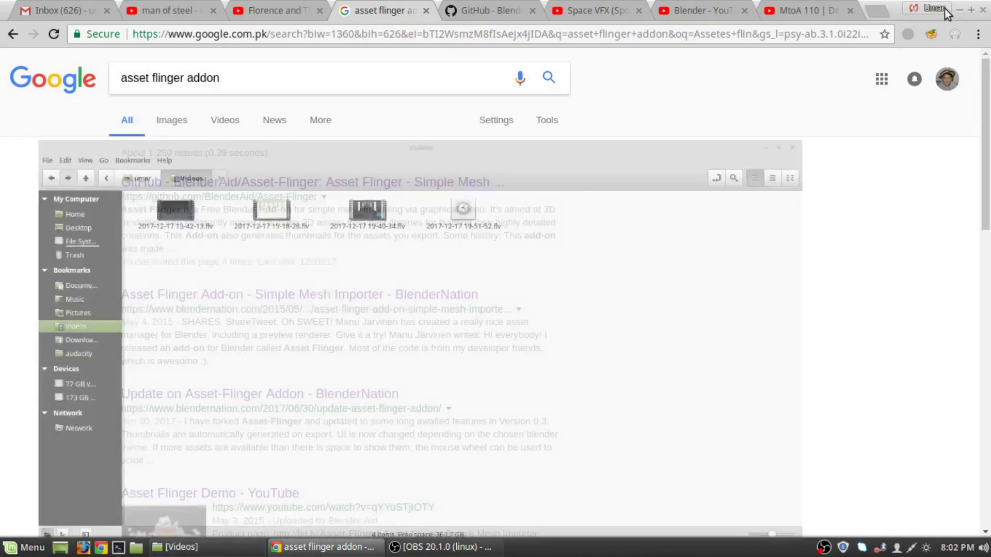
{"action": "left_click", "coordinate": [944, 9]}
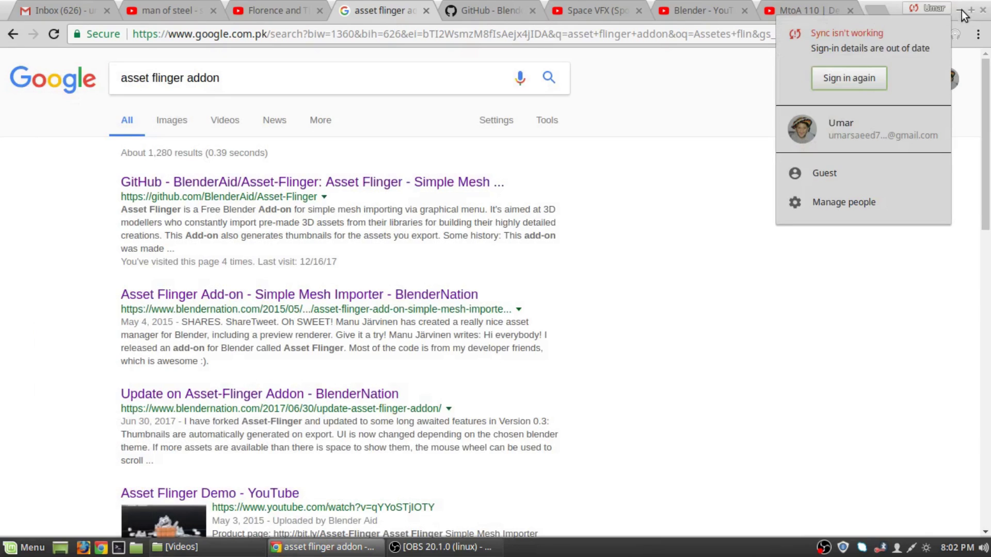
{"action": "left_click", "coordinate": [961, 10]}
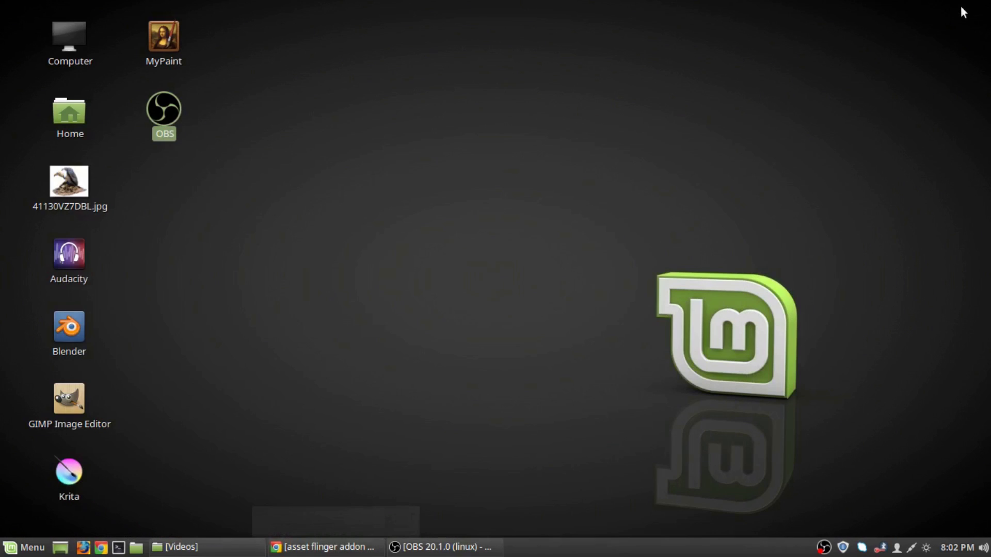
{"action": "double_click", "coordinate": [68, 327]}
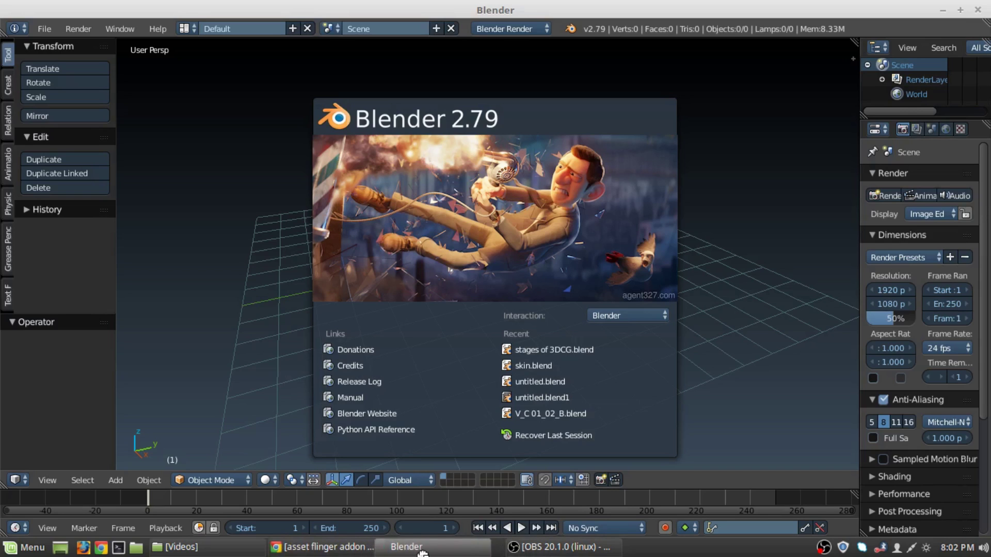
{"action": "left_click", "coordinate": [164, 153]}
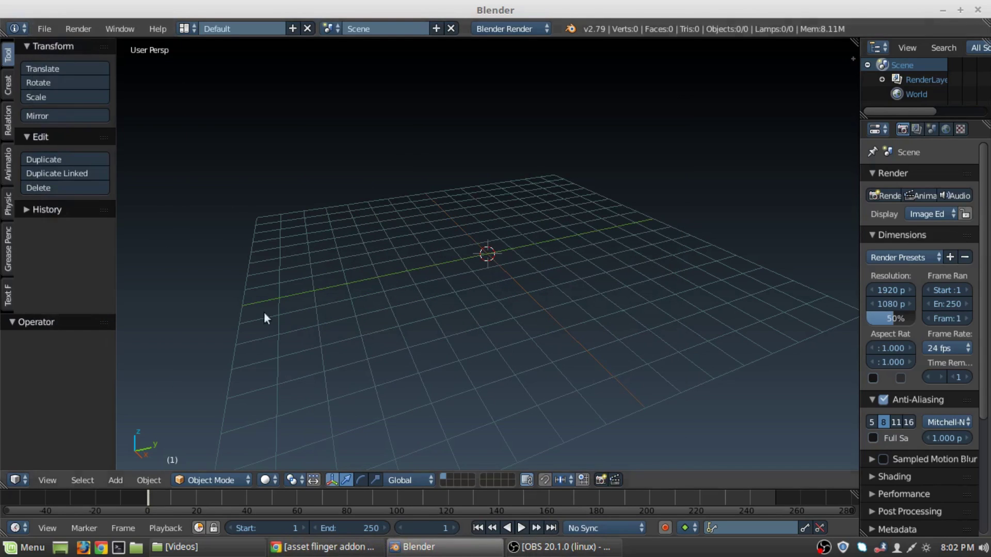
{"action": "left_click", "coordinate": [45, 29]}
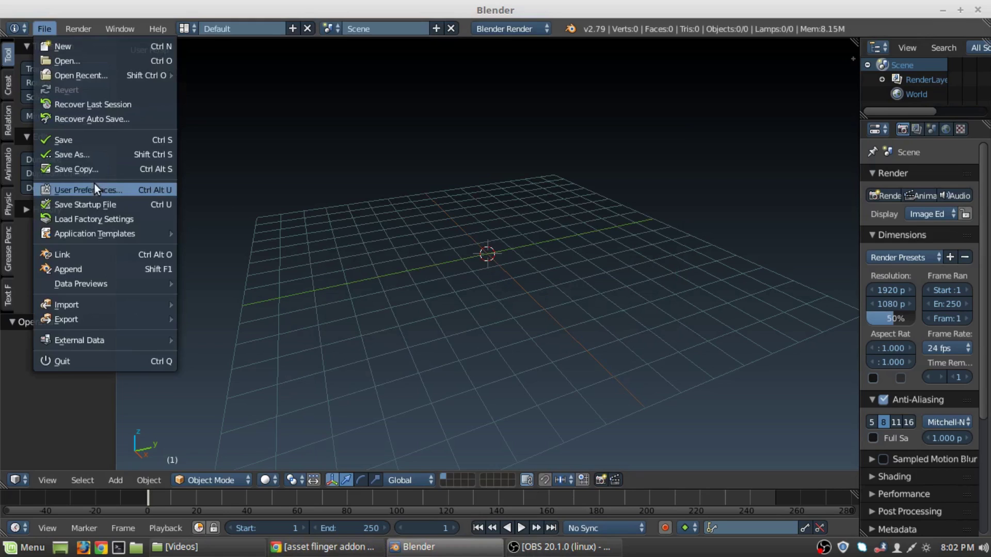
{"action": "left_click", "coordinate": [94, 187]}
{"action": "left_click_drag", "start_coordinate": [344, 9], "coordinate": [617, 24]}
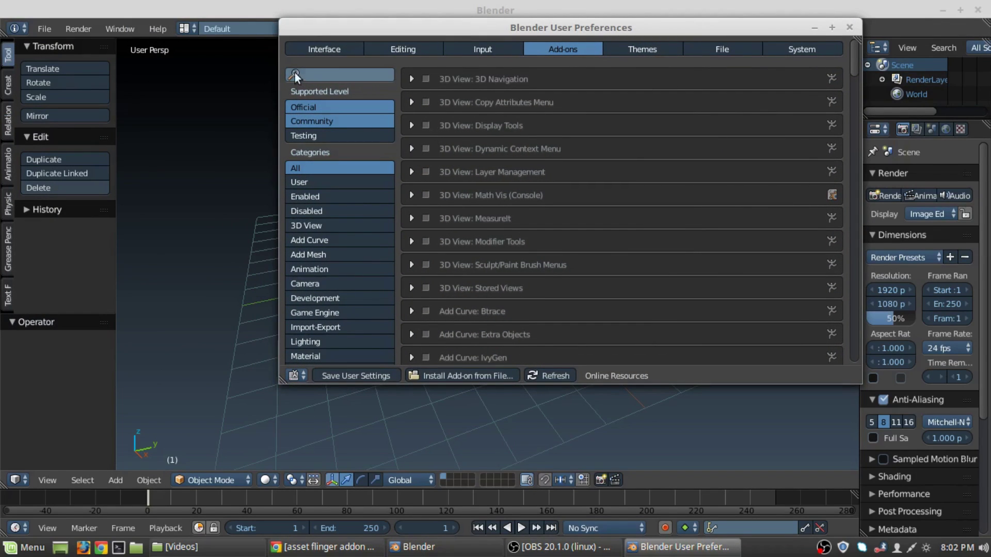
{"action": "left_click", "coordinate": [319, 71]}
{"action": "type", "text": "as"}
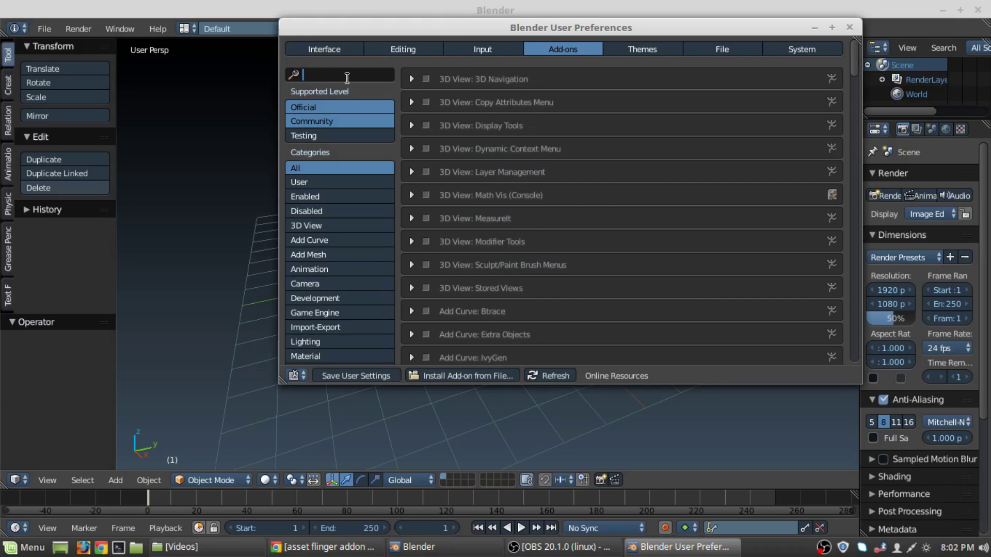
{"action": "type", "text": "se"}
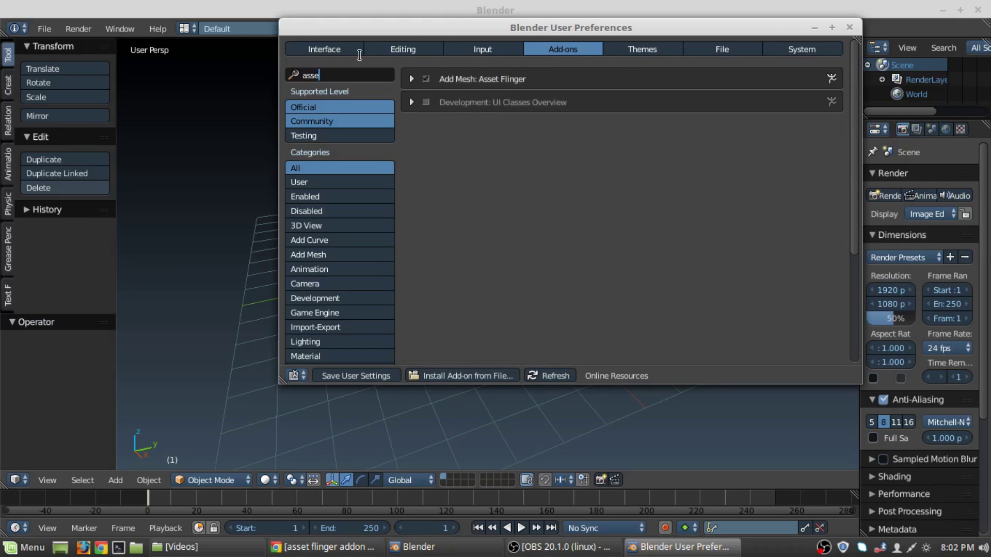
{"action": "key", "text": "Escape"}
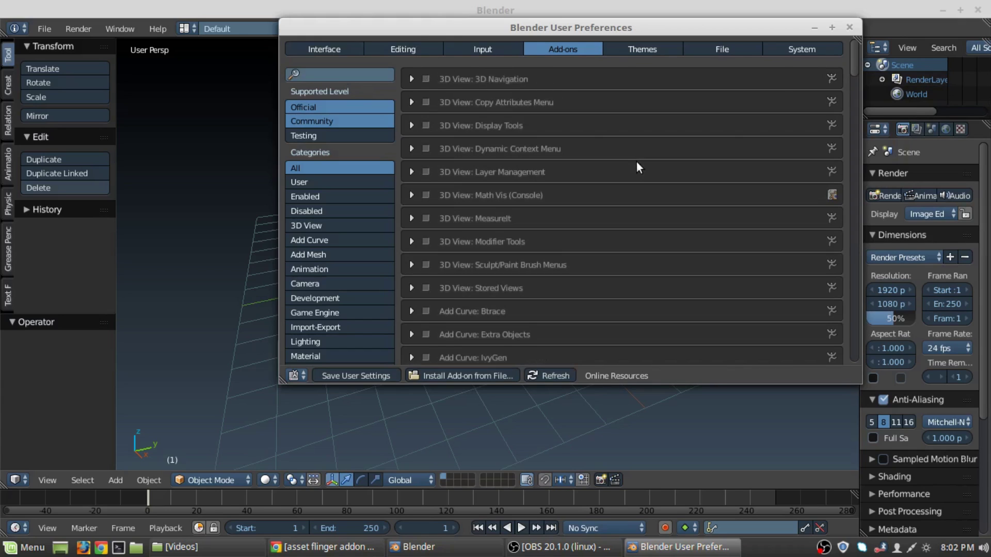
{"action": "left_click", "coordinate": [849, 27]}
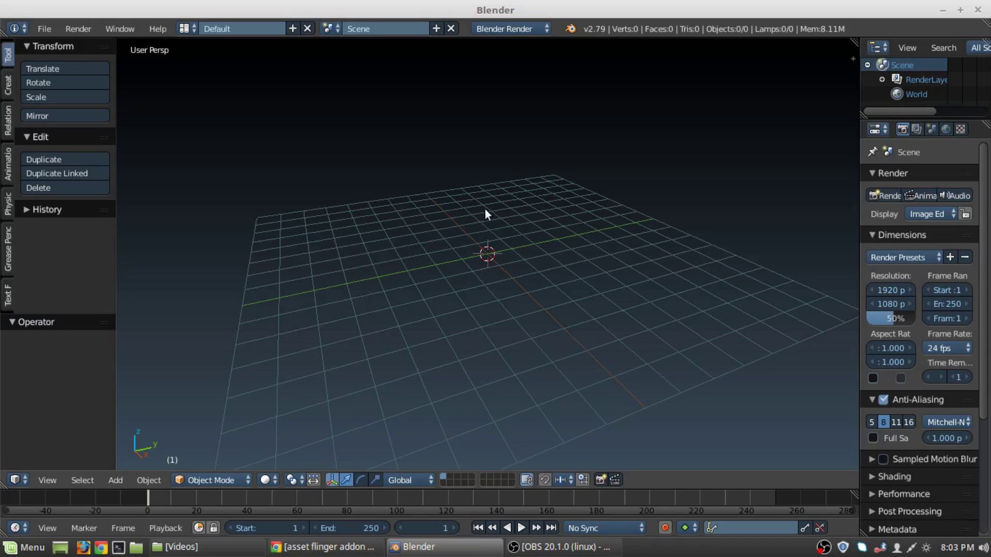
Run Asset Flinger from the Shift+A Mesh menu and toggle it with Ctrl+Shift+A, showing 'No items in asset folder'.
{"action": "key", "text": "shift+a"}
{"action": "mouse_move", "coordinate": [444, 211]}
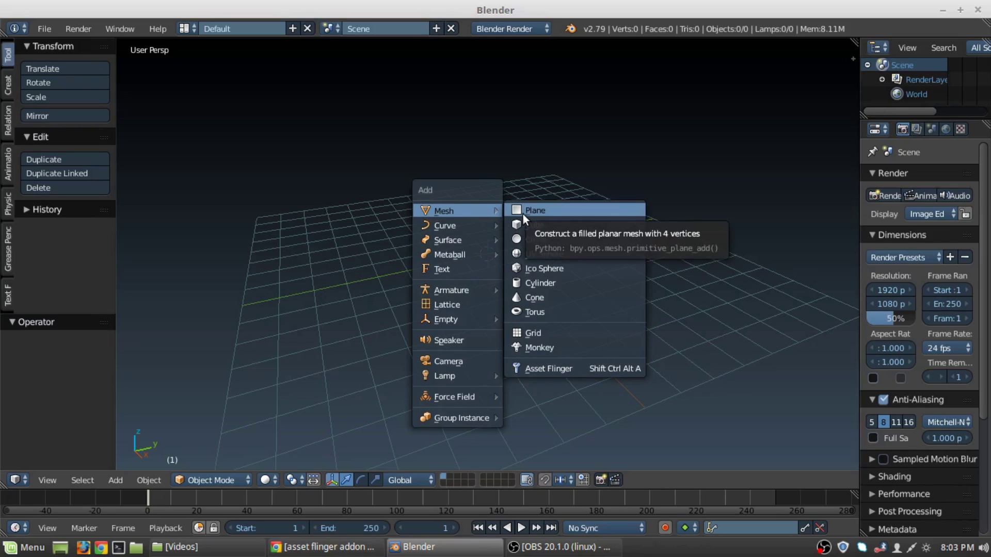
{"action": "left_click", "coordinate": [531, 370]}
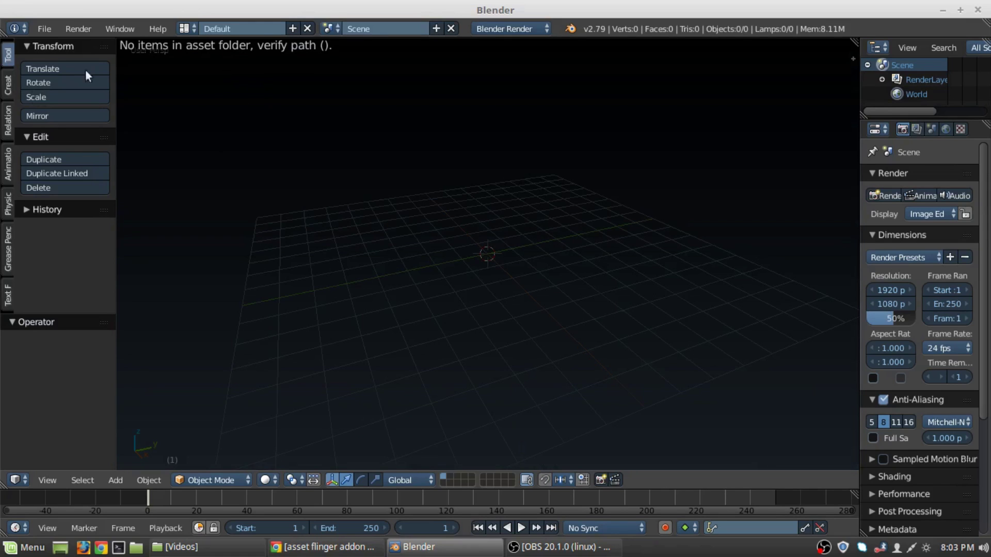
{"action": "left_click", "coordinate": [290, 220]}
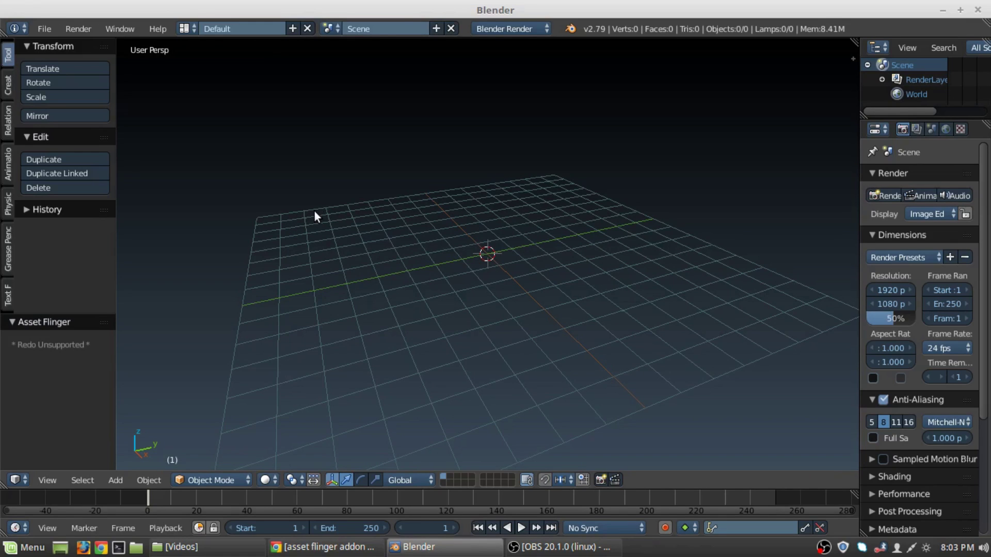
{"action": "key", "text": "ctrl+shift+a"}
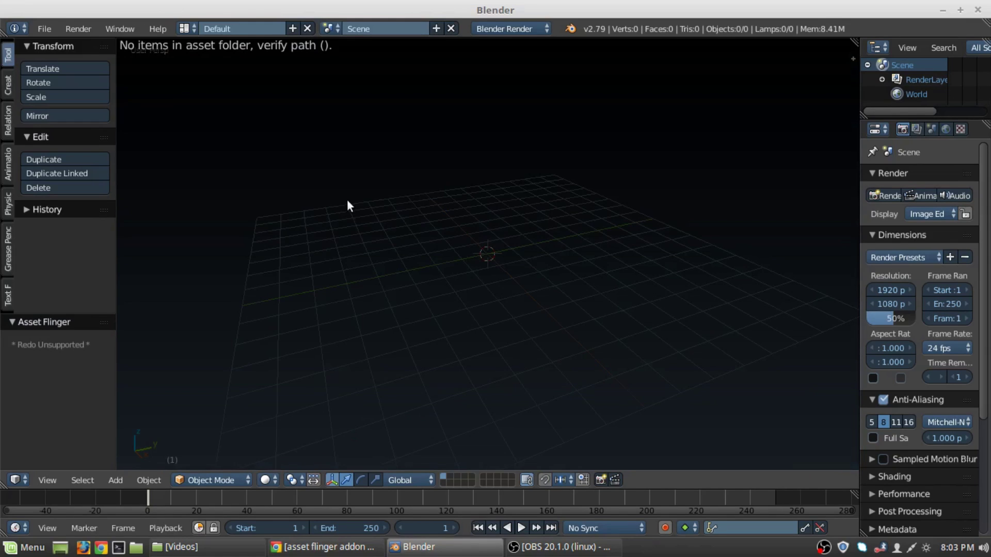
{"action": "key", "text": "Escape"}
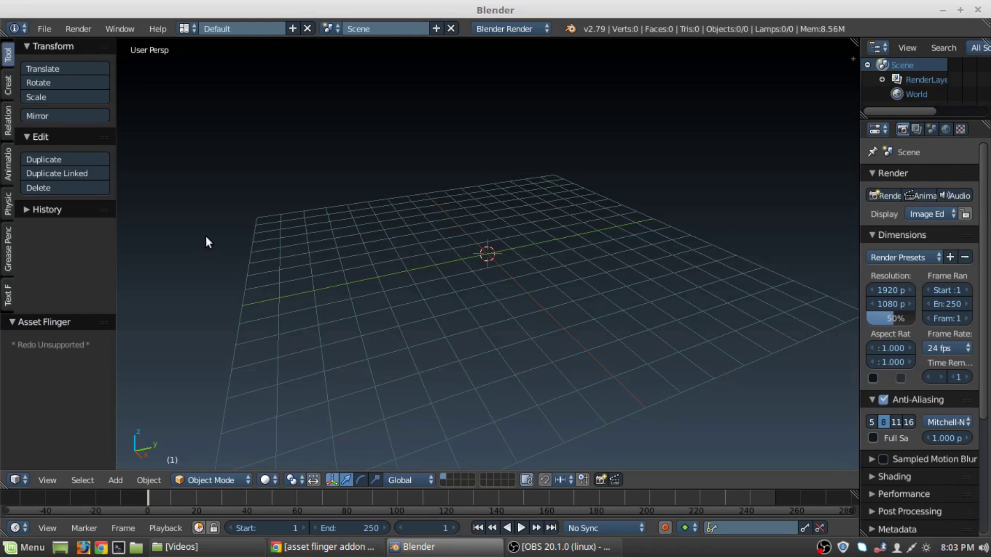
{"action": "key", "text": "ctrl+shift+a"}
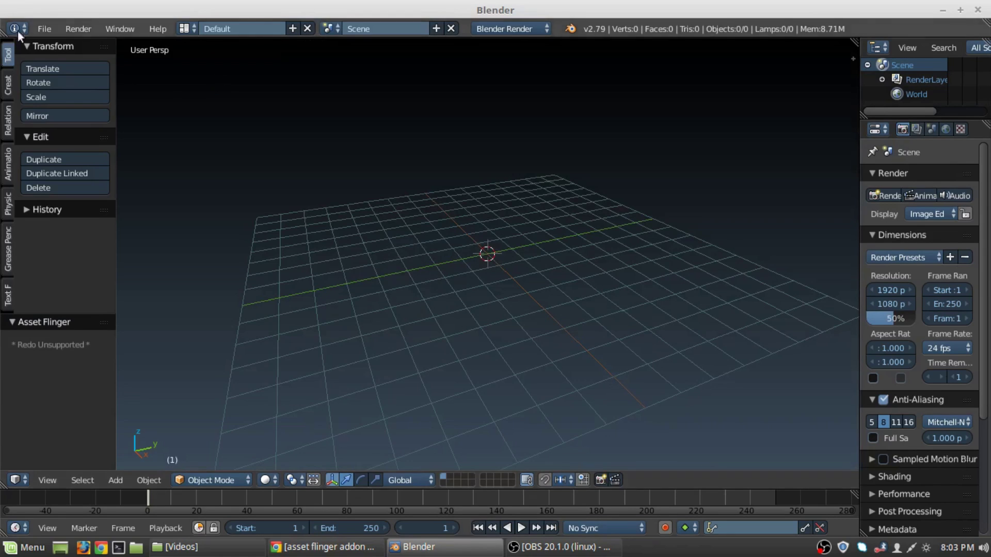
Open User Preferences from the File menu and move the window aside.
{"action": "left_click", "coordinate": [45, 28]}
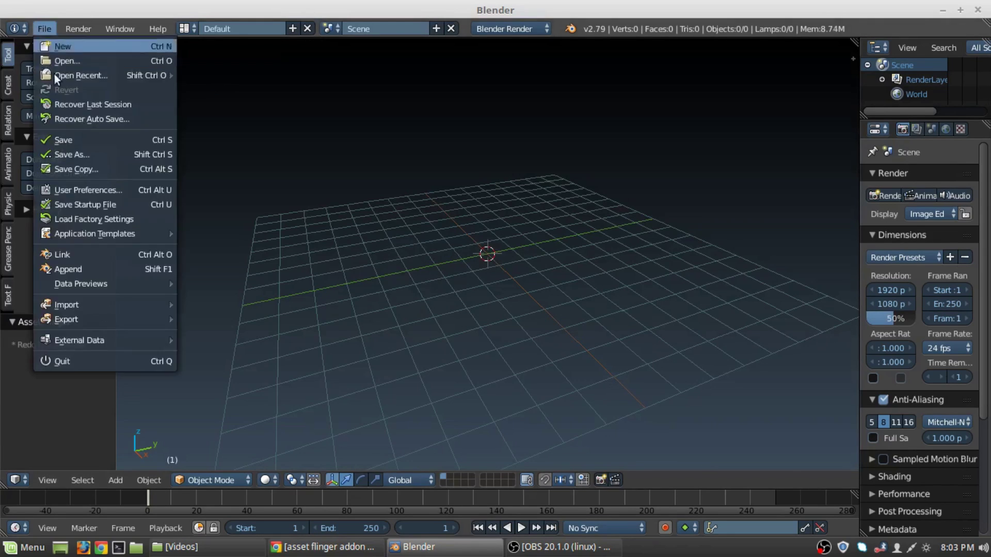
{"action": "left_click", "coordinate": [107, 191]}
{"action": "left_click_drag", "start_coordinate": [277, 27], "coordinate": [388, 60]}
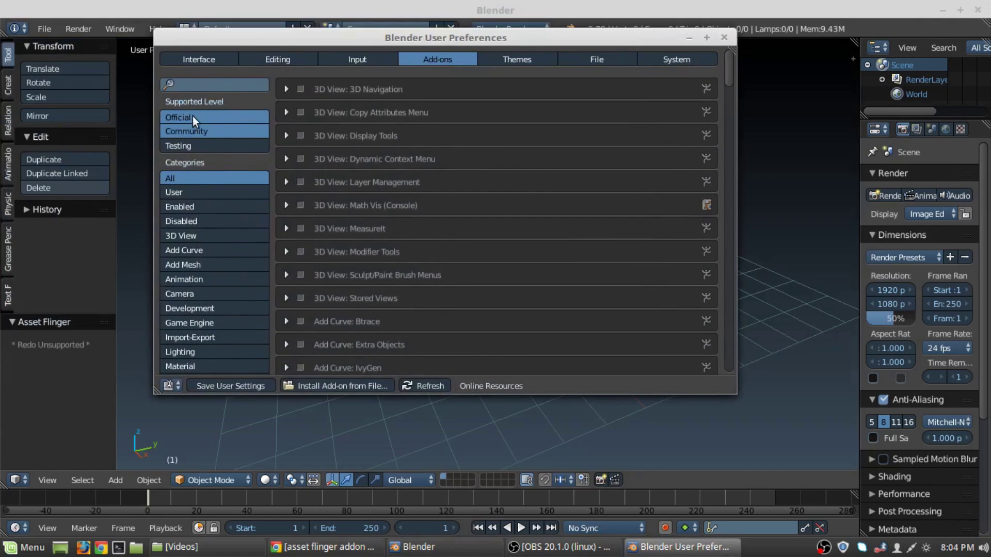
Search add-ons for 'asset', expand Asset Flinger and browse for its asset library path.
{"action": "left_click", "coordinate": [198, 84]}
{"action": "type", "text": "ass"}
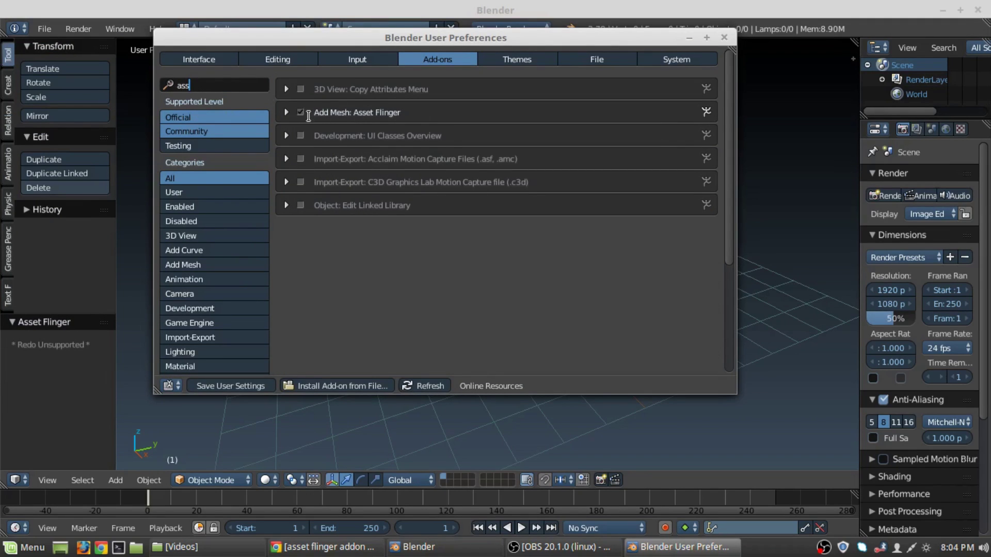
{"action": "type", "text": "et"}
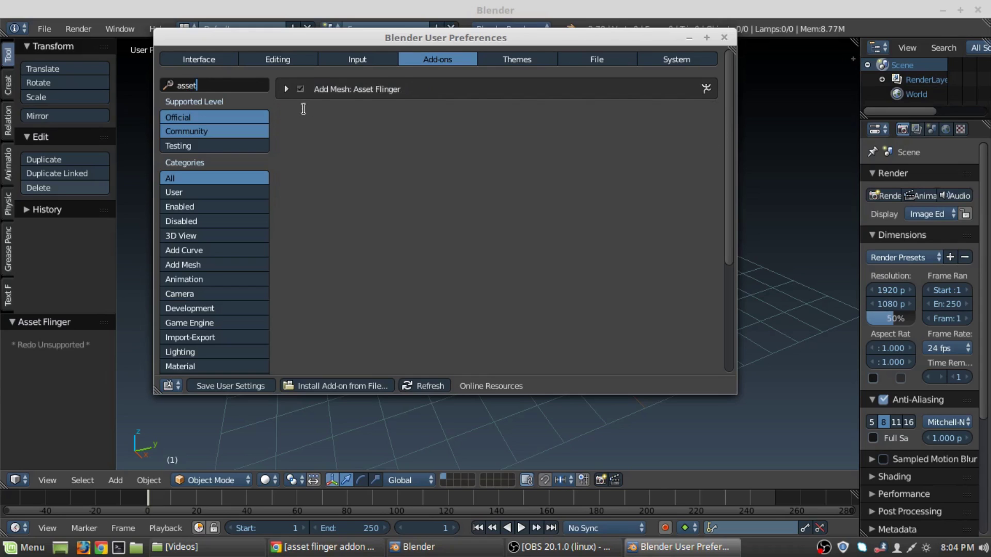
{"action": "key", "text": "Return"}
{"action": "left_click", "coordinate": [285, 88]}
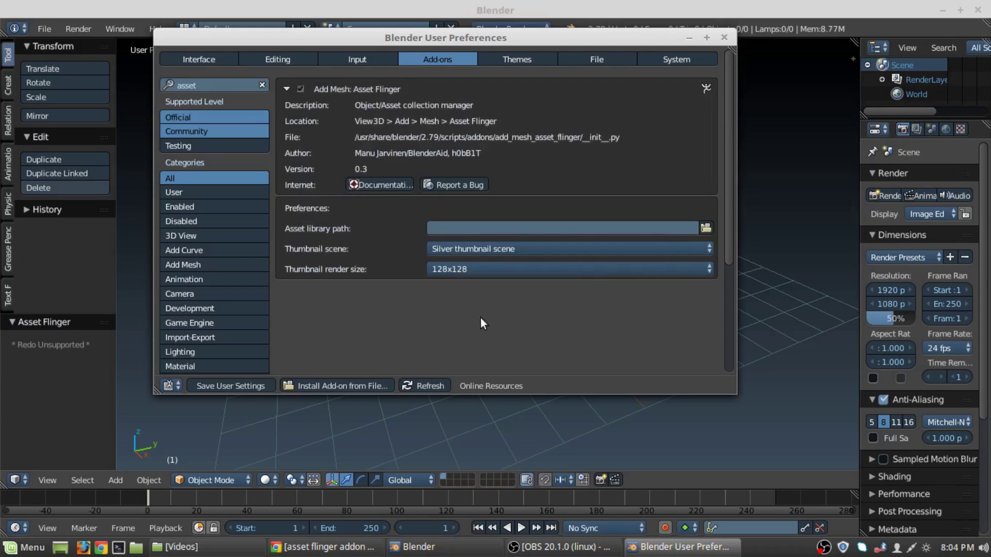
{"action": "left_click", "coordinate": [707, 228]}
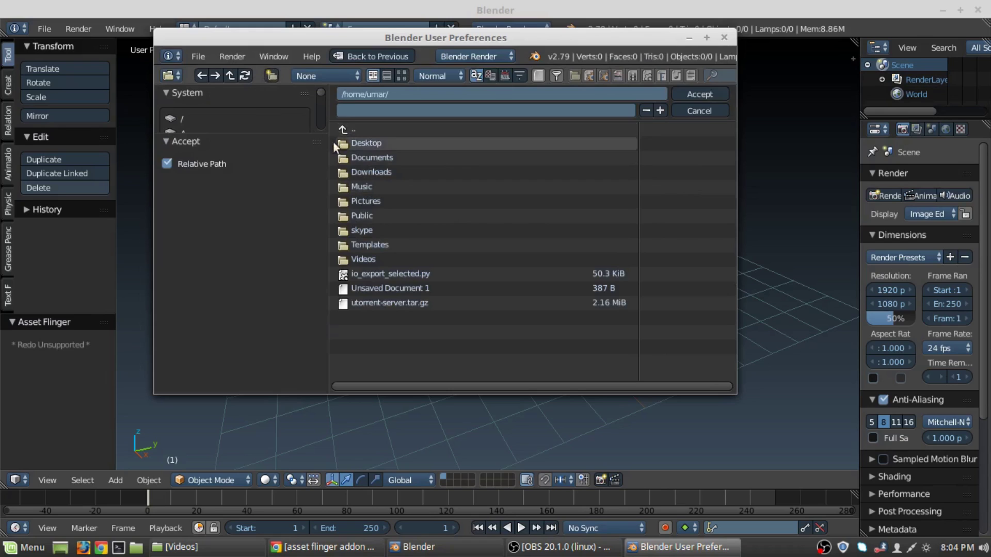
Browse the file browser to /usr/share/blender/2.79/scripts/addons.
{"action": "left_click", "coordinate": [342, 129]}
{"action": "left_click", "coordinate": [341, 129]}
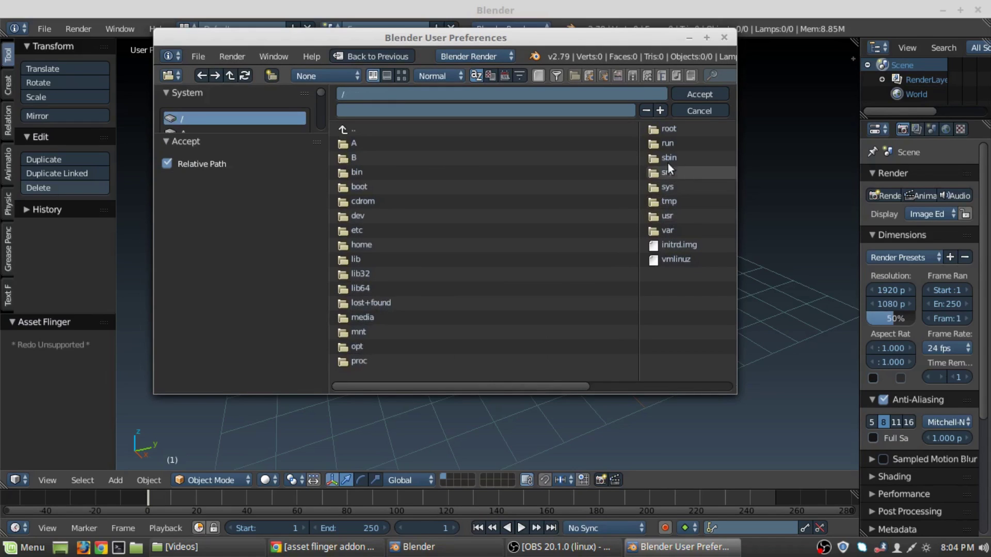
{"action": "left_click", "coordinate": [671, 216]}
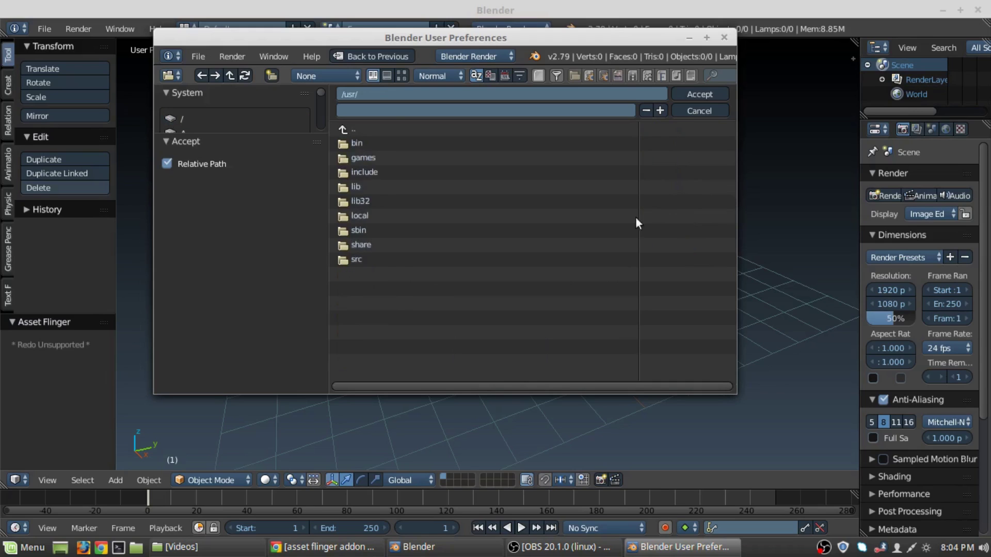
{"action": "left_click", "coordinate": [353, 243]}
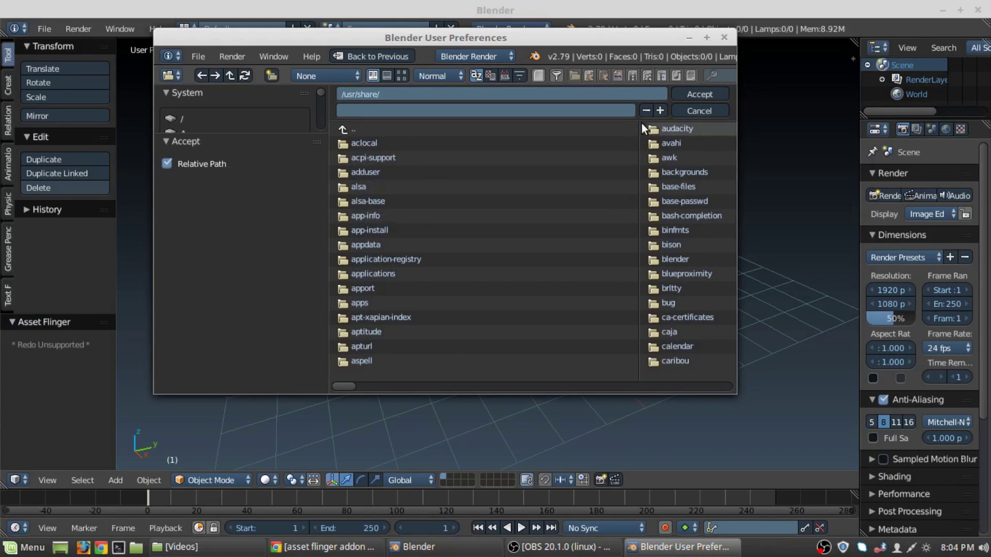
{"action": "left_click", "coordinate": [663, 258]}
{"action": "left_click", "coordinate": [352, 143]}
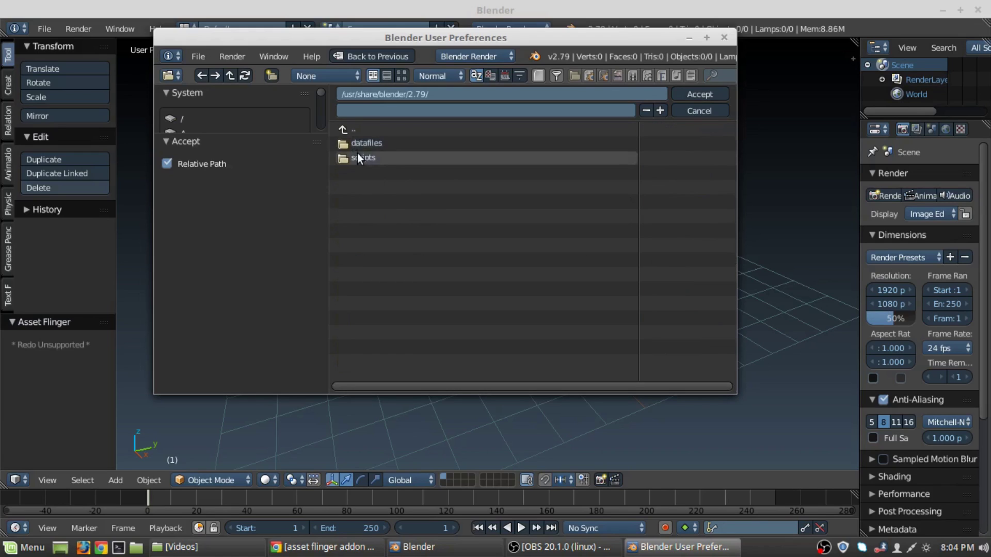
{"action": "left_click", "coordinate": [357, 154]}
{"action": "left_click", "coordinate": [358, 144]}
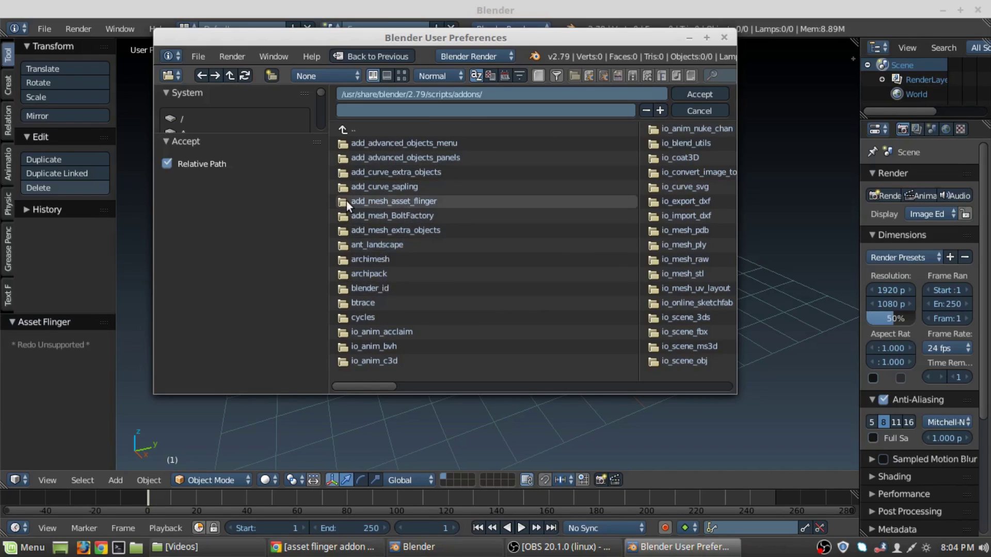
Accept add_mesh_asset_flinger/assets as the library path, save user settings and close preferences.
{"action": "left_click", "coordinate": [401, 199]}
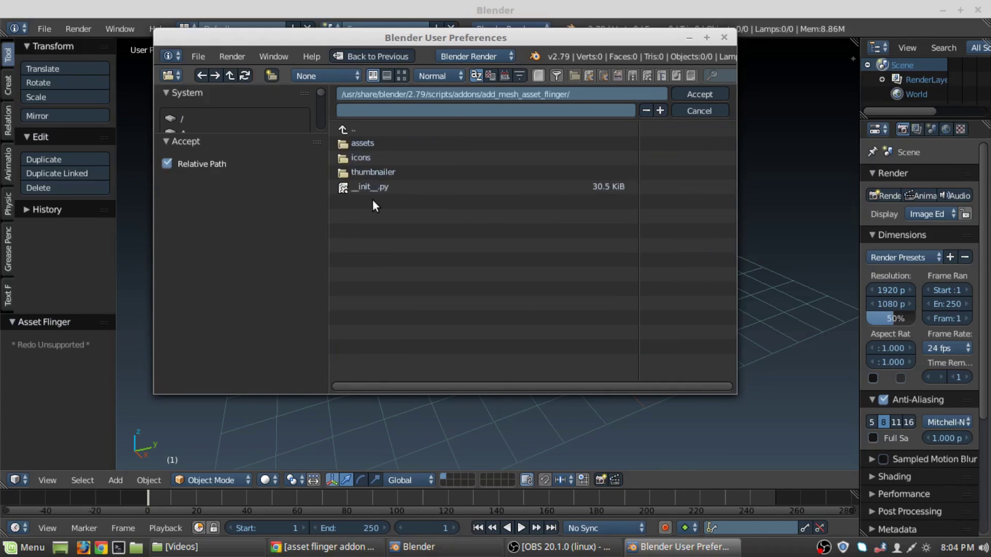
{"action": "left_click", "coordinate": [365, 146]}
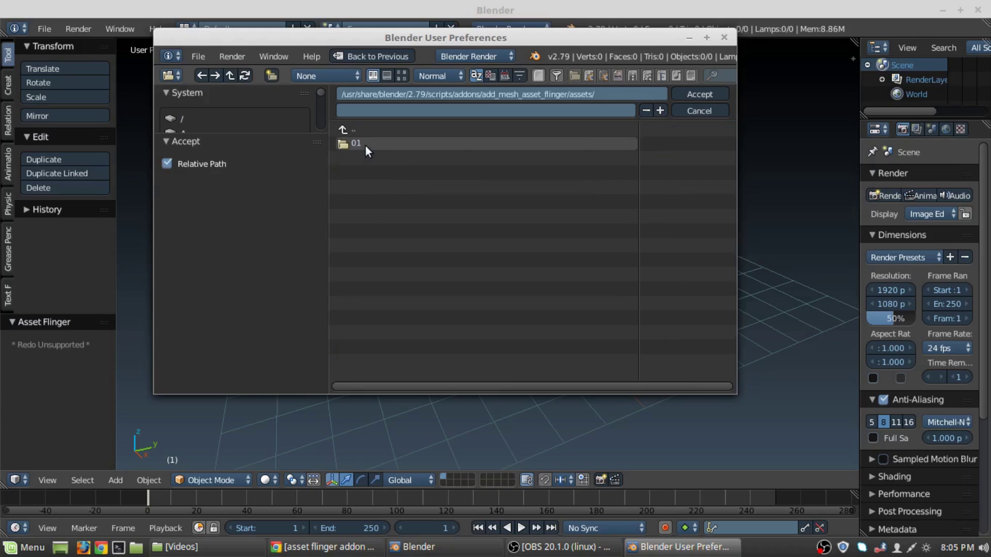
{"action": "left_click", "coordinate": [699, 95]}
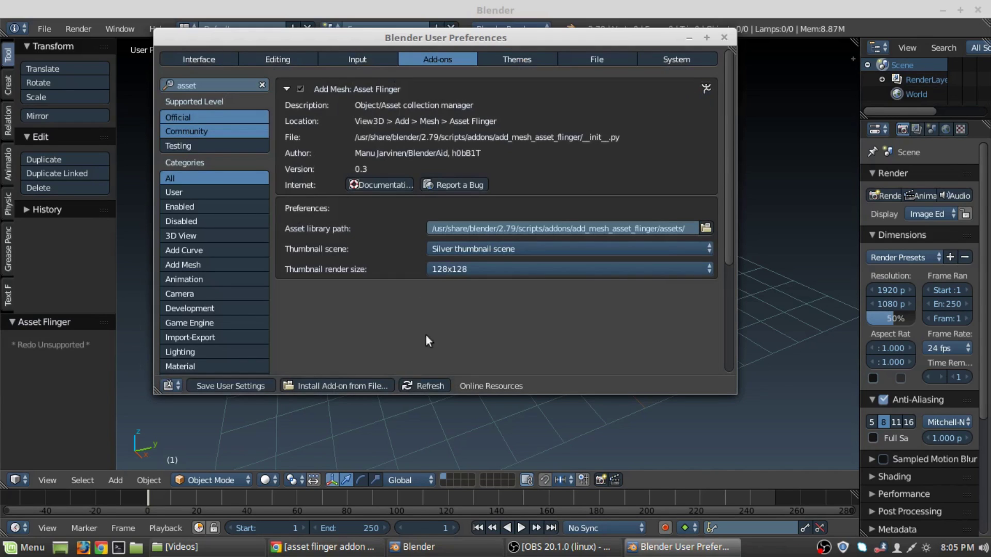
{"action": "left_click", "coordinate": [209, 385]}
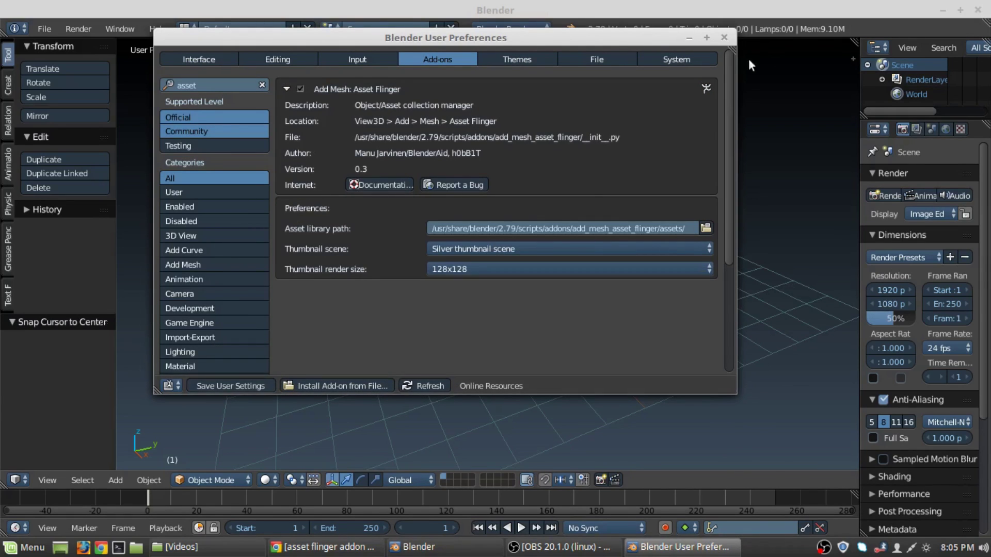
{"action": "left_click", "coordinate": [725, 37]}
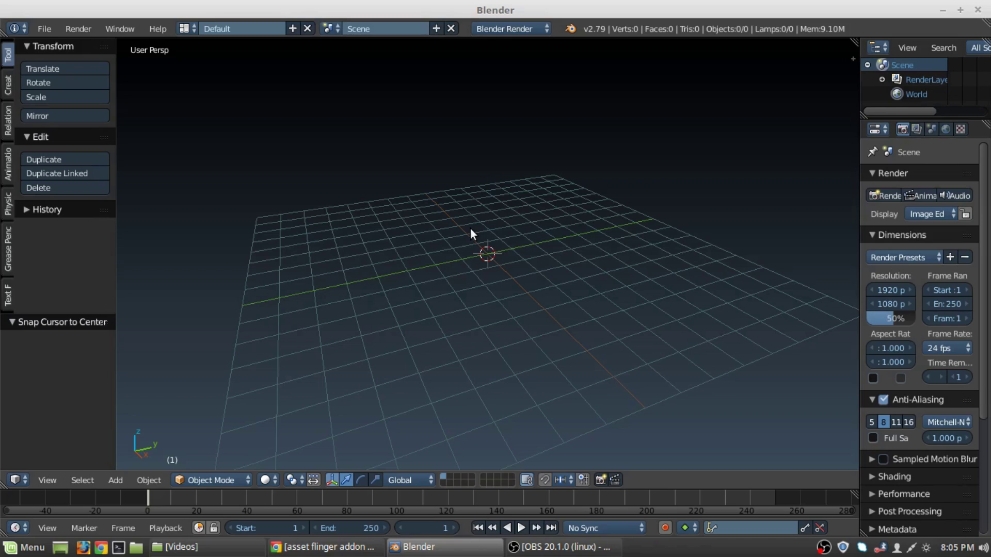
{"action": "key", "text": "ctrl+shift+alt+a"}
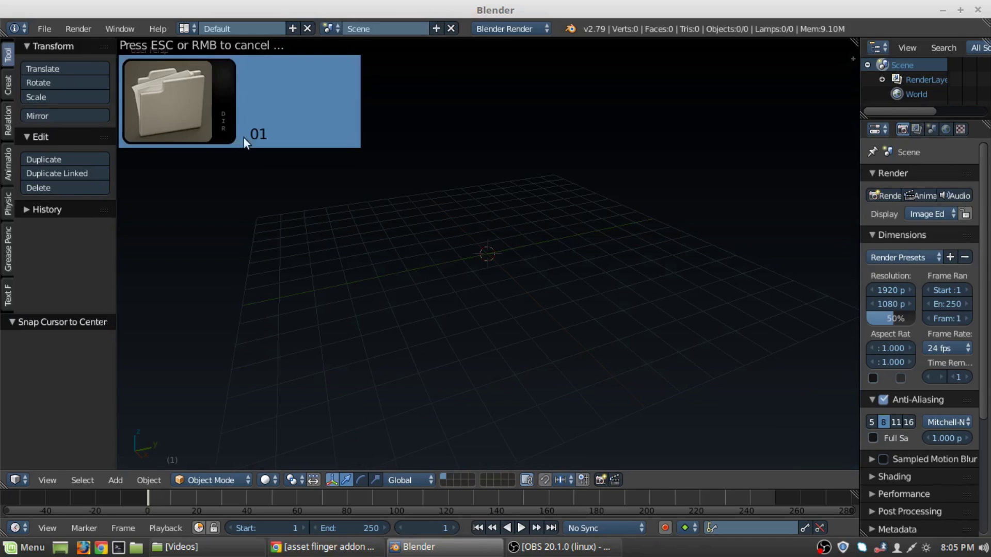
{"action": "left_click", "coordinate": [231, 126]}
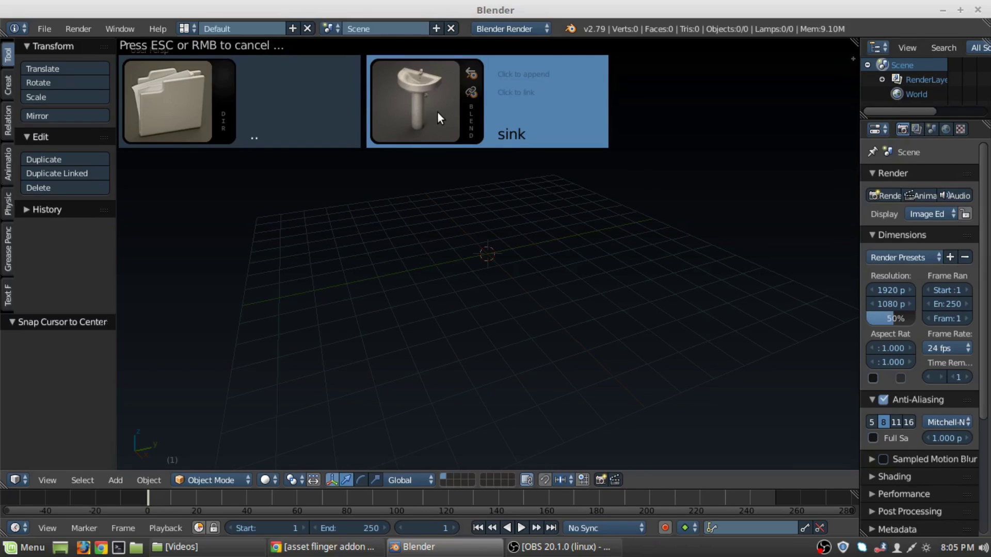
{"action": "left_click", "coordinate": [422, 88]}
{"action": "scroll", "coordinate": [436, 261], "scroll_direction": "up", "scroll_amount": 5}
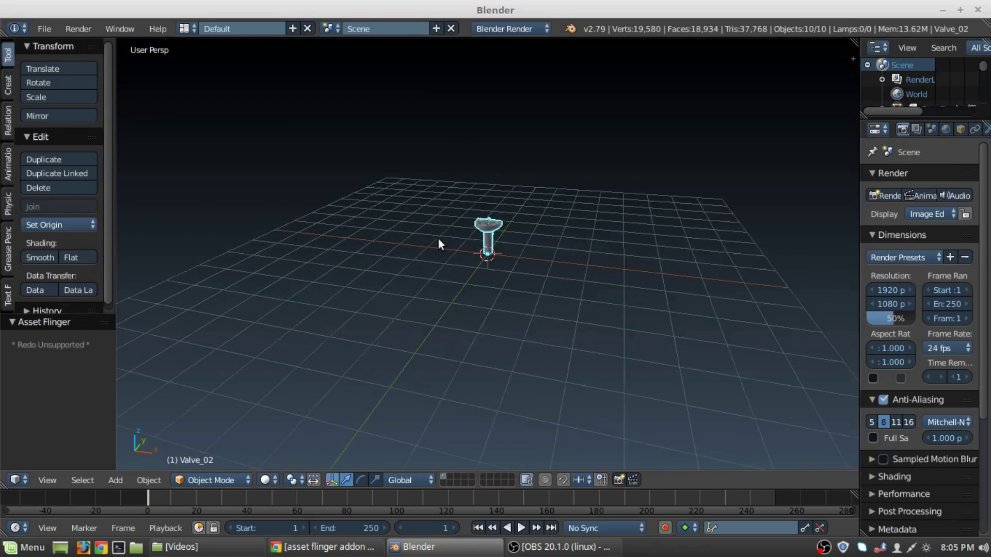
{"action": "middle_click_drag", "start_coordinate": [426, 206], "coordinate": [452, 270]}
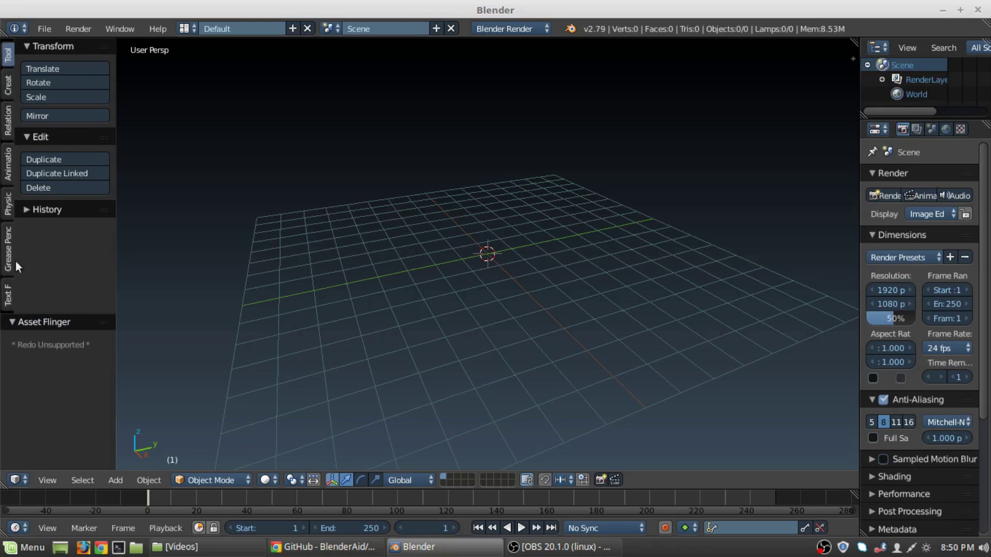
Show the Physics and Text FX tool shelf tabs and widen the tool shelf.
{"action": "scroll", "coordinate": [8, 198], "scroll_direction": "down", "scroll_amount": 3, "text": "ctrl"}
{"action": "left_click", "coordinate": [9, 193]}
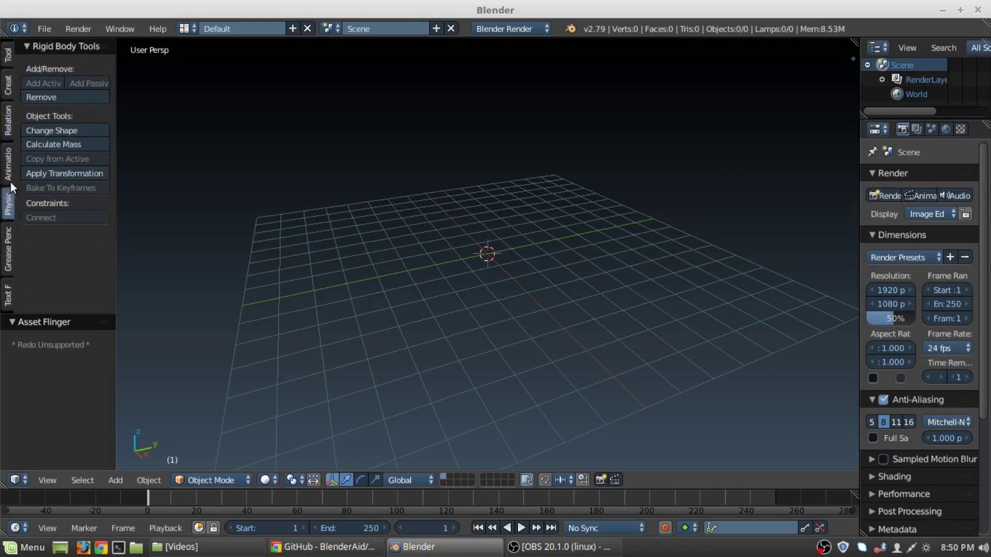
{"action": "scroll", "coordinate": [8, 248], "scroll_direction": "down", "scroll_amount": 2, "text": "ctrl"}
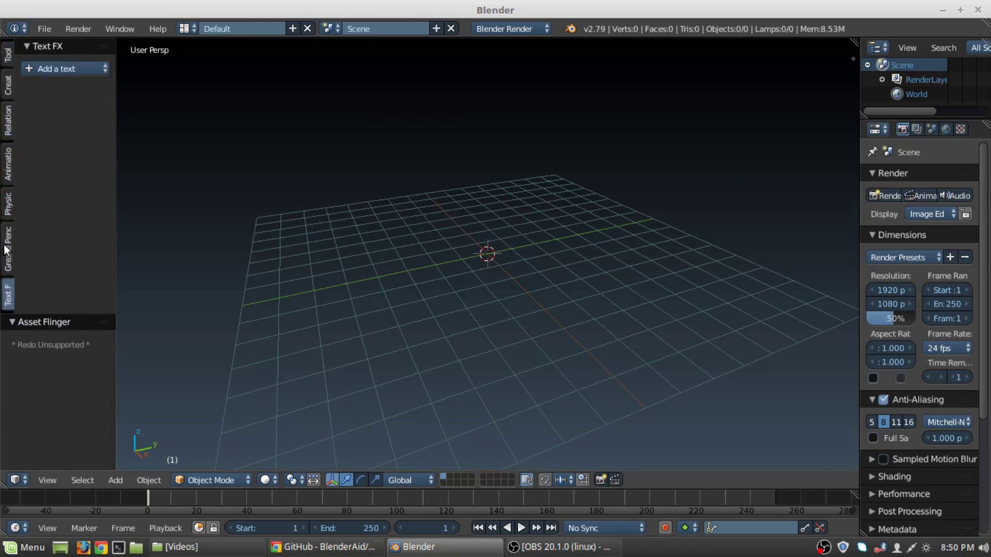
{"action": "left_click_drag", "start_coordinate": [115, 167], "coordinate": [134, 167]}
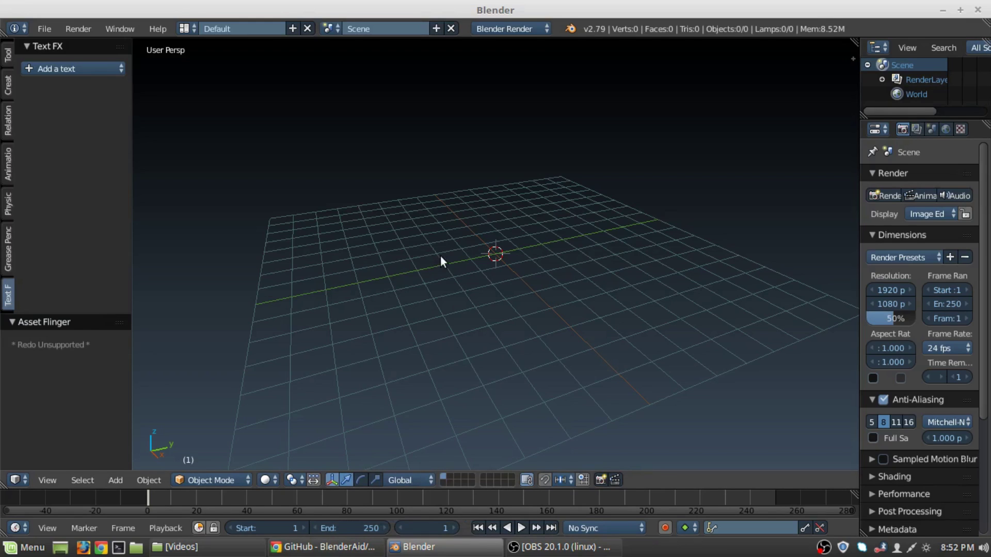
Return to the browser's 'asset flinger addon' search results and select the whole query.
{"action": "left_click", "coordinate": [325, 547]}
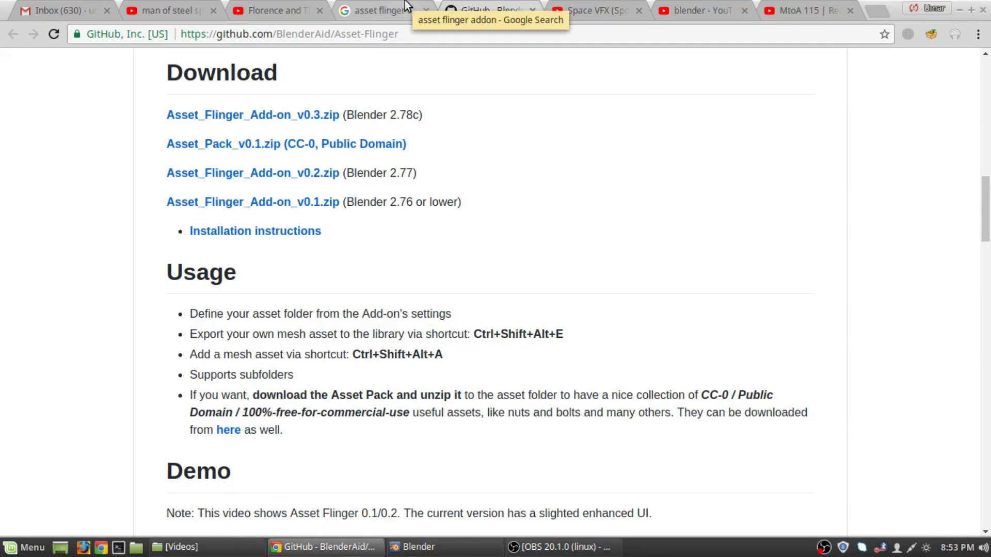
{"action": "left_click", "coordinate": [393, 10]}
{"action": "triple_click", "coordinate": [294, 82]}
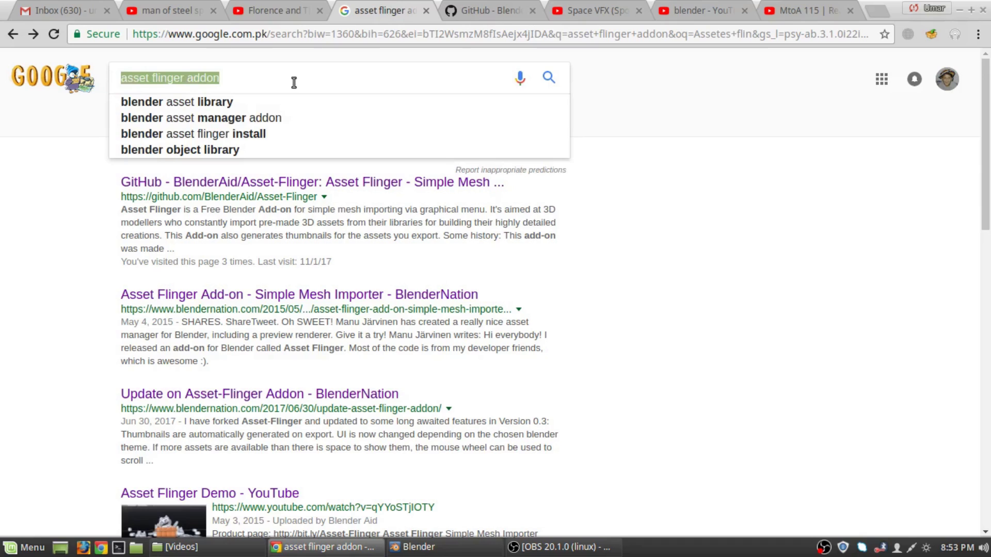
Search Google for 'Text FX' and open the TextFx.co and SourceForge results in new tabs.
{"action": "type", "text": "T"}
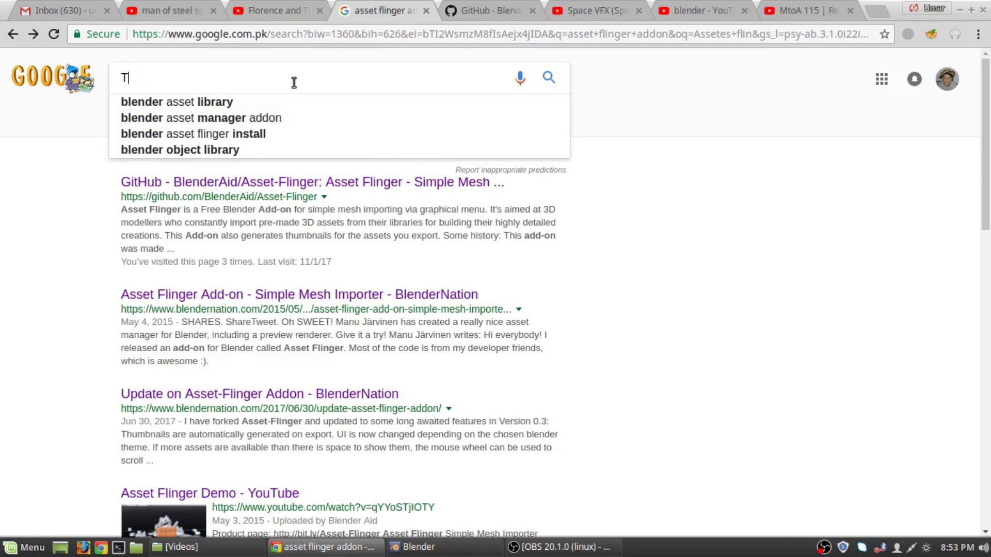
{"action": "type", "text": "ext FX"}
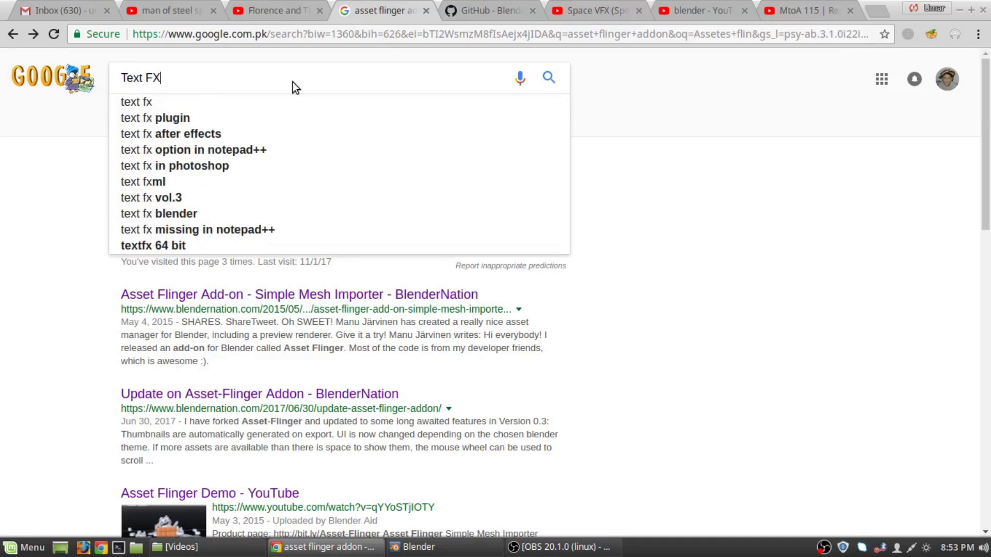
{"action": "key", "text": "Return"}
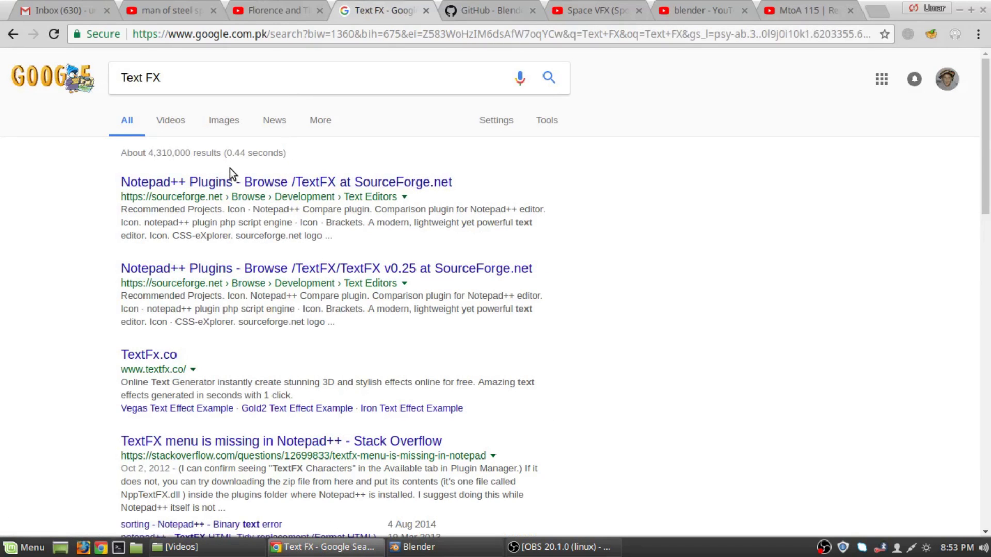
{"action": "right_click", "coordinate": [160, 354]}
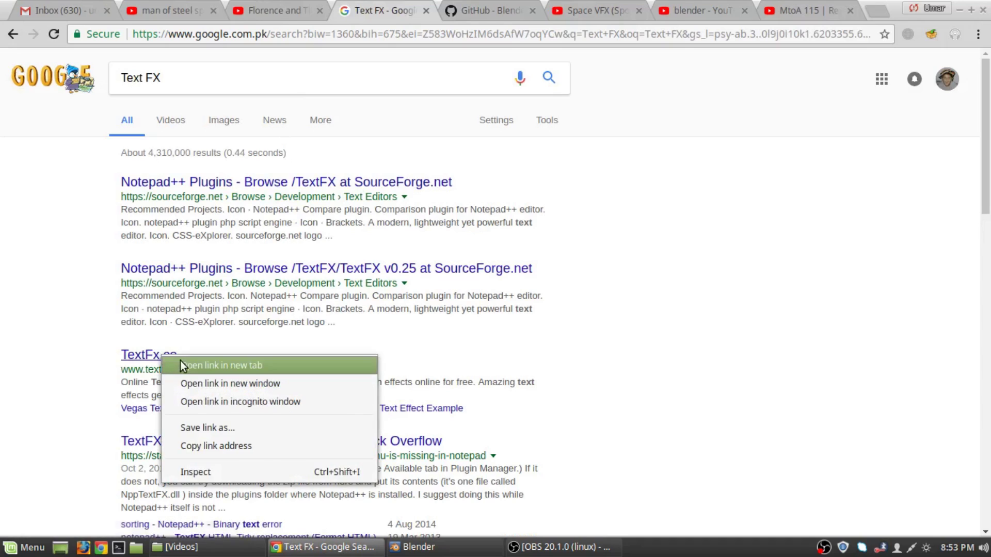
{"action": "left_click", "coordinate": [180, 361]}
{"action": "right_click", "coordinate": [277, 182]}
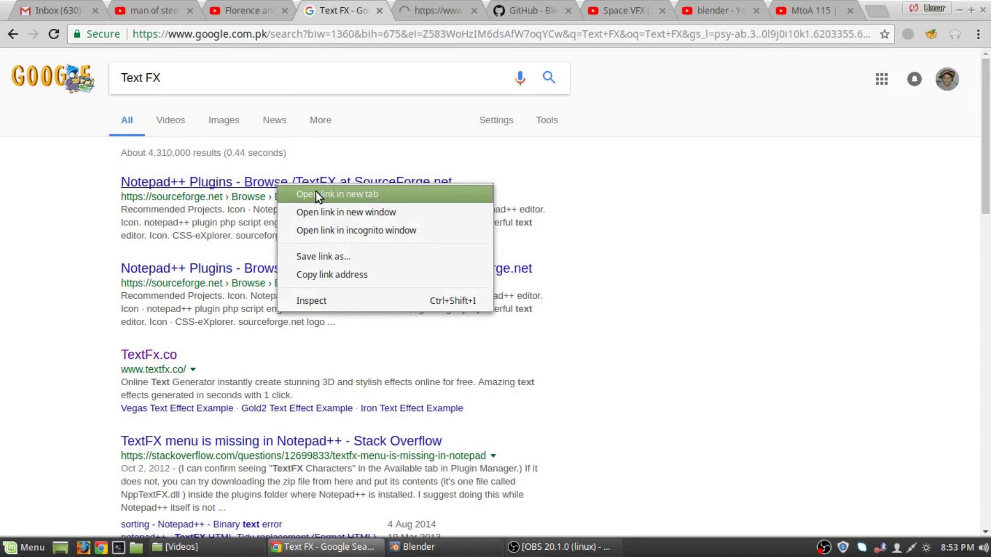
{"action": "left_click", "coordinate": [316, 194]}
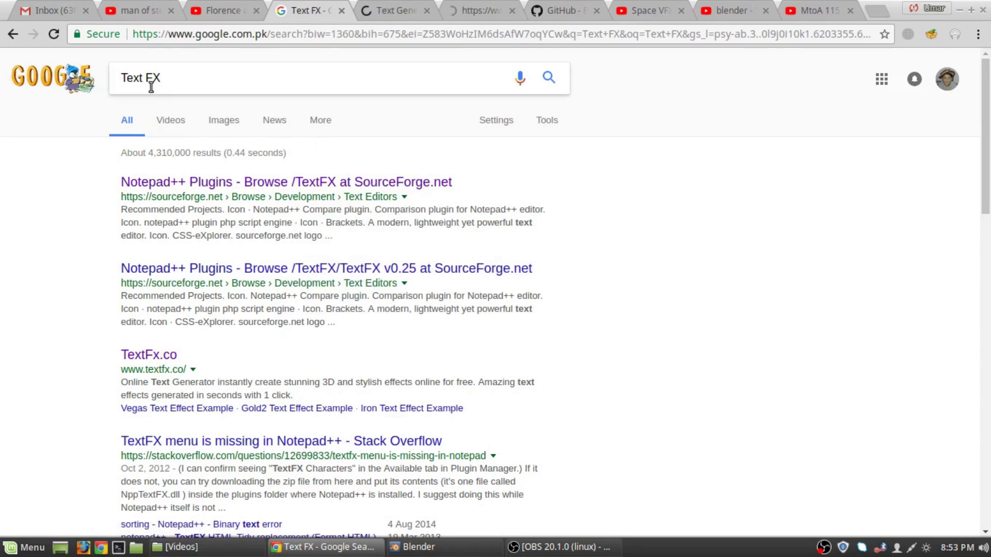
Search 'Blender Text FX' and open the Code of Art Text FX page in a new tab.
{"action": "left_click", "coordinate": [122, 79]}
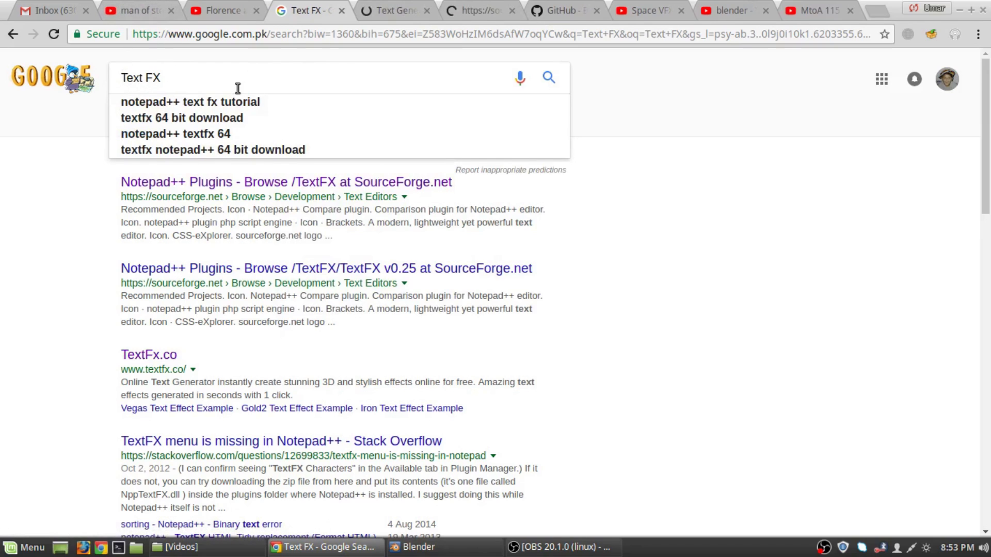
{"action": "type", "text": "Blen"}
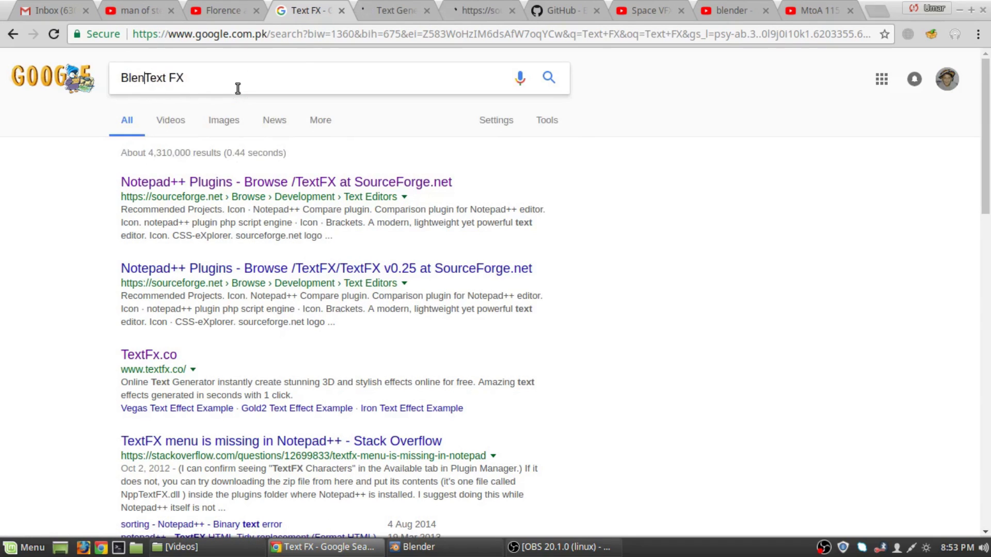
{"action": "type", "text": "der"}
{"action": "key", "text": "Return"}
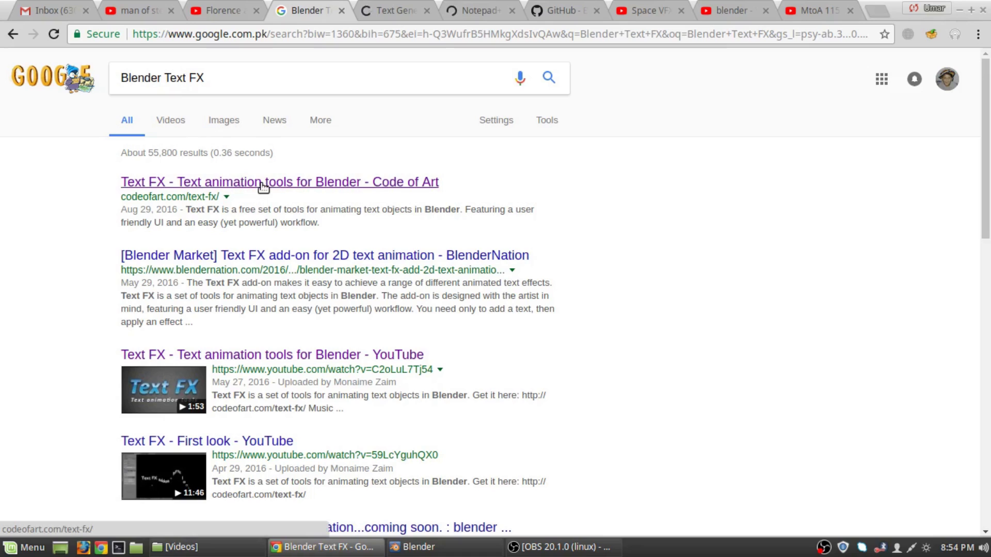
{"action": "right_click", "coordinate": [262, 185]}
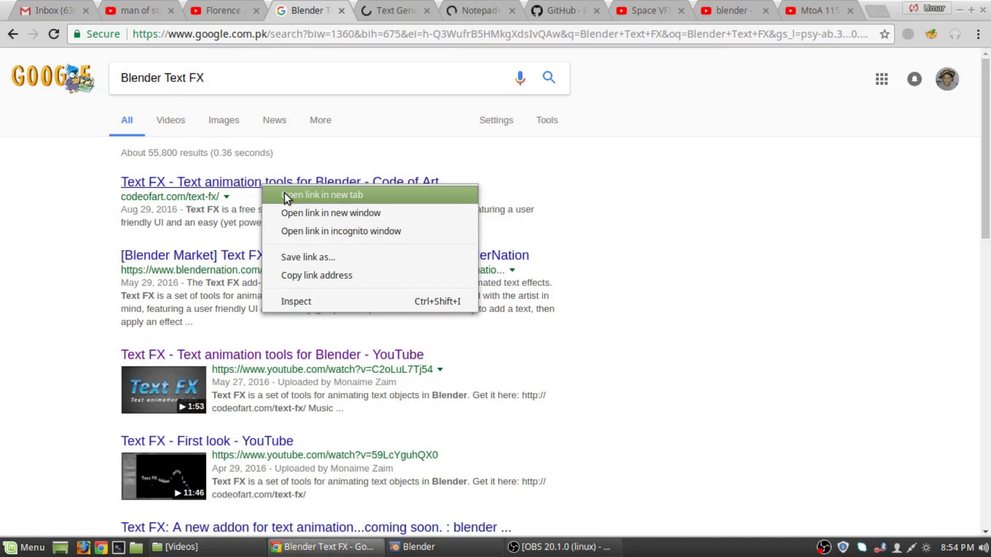
{"action": "left_click", "coordinate": [284, 194]}
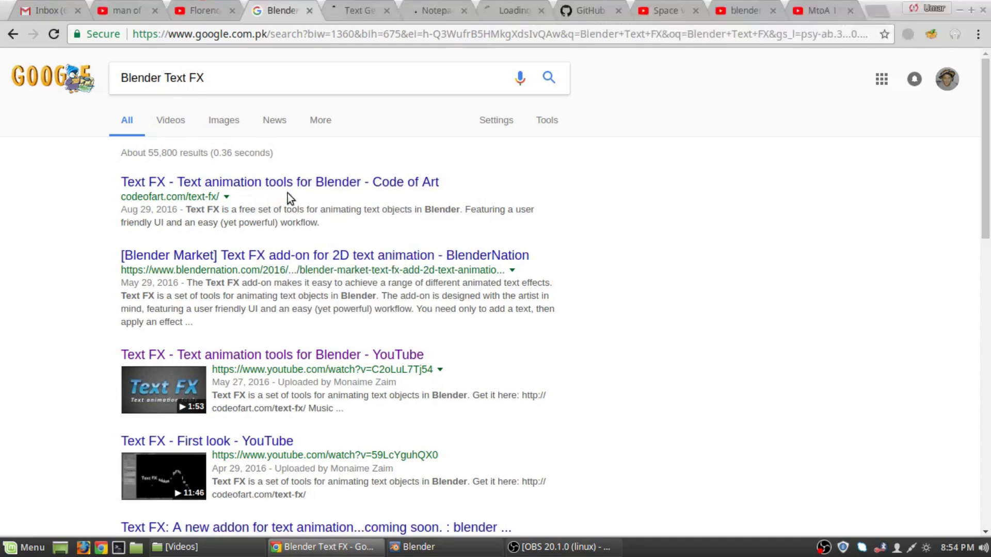
{"action": "left_click", "coordinate": [500, 6]}
Close the textfx.co and Notepad++ Plugins tabs.
{"action": "left_click", "coordinate": [351, 7]}
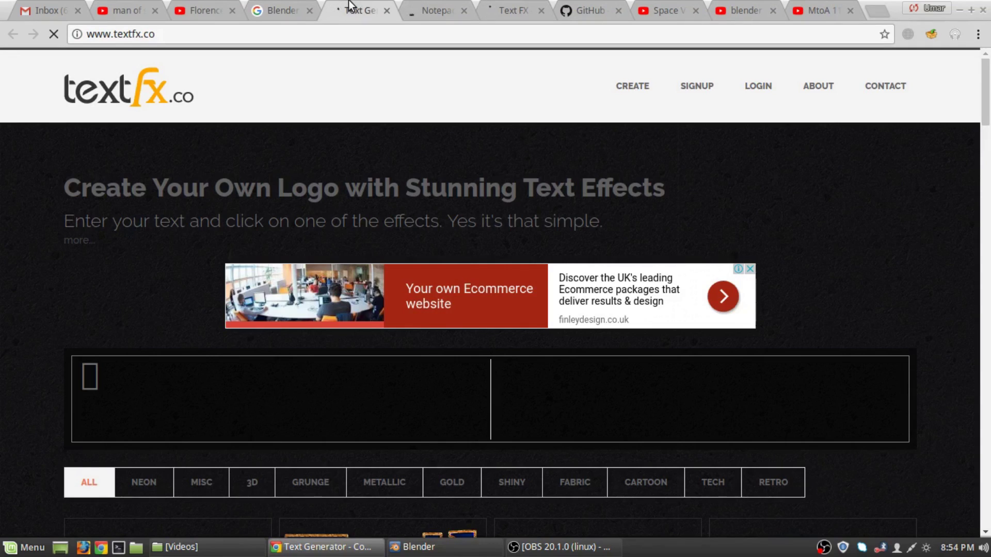
{"action": "left_click", "coordinate": [384, 11]}
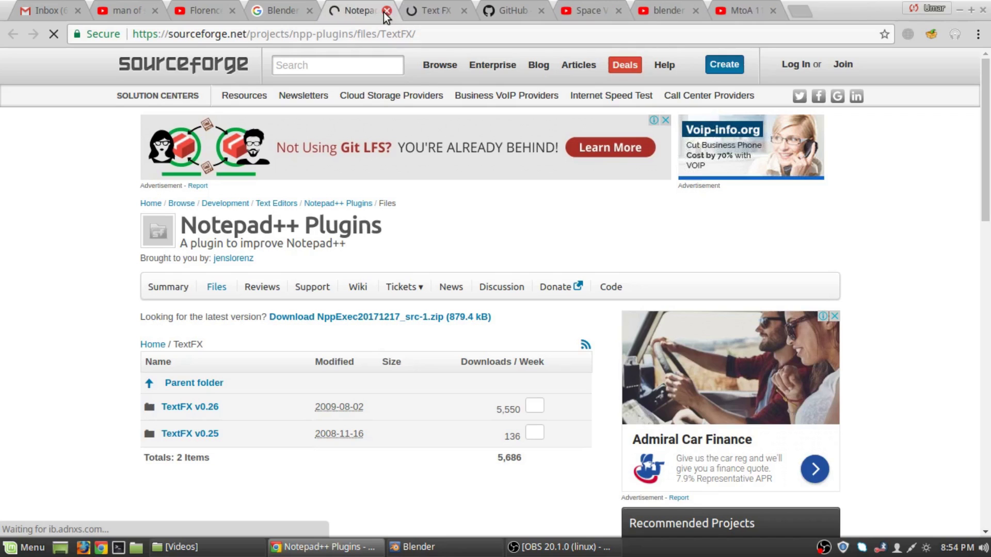
{"action": "left_click", "coordinate": [385, 12]}
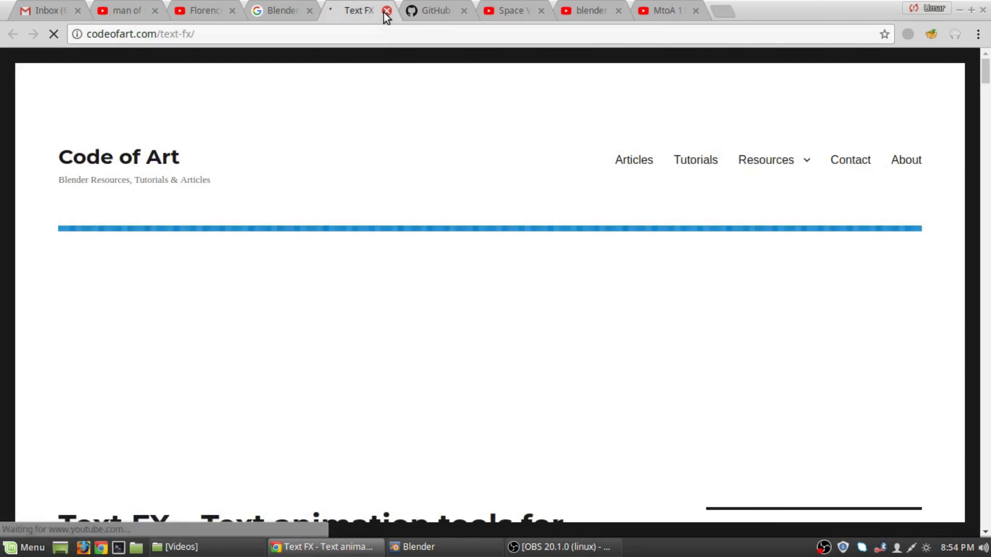
Download TextFX-1.0.1.zip from the Code of Art page and show it in its folder.
{"action": "scroll", "coordinate": [337, 228], "scroll_direction": "down", "scroll_amount": 5}
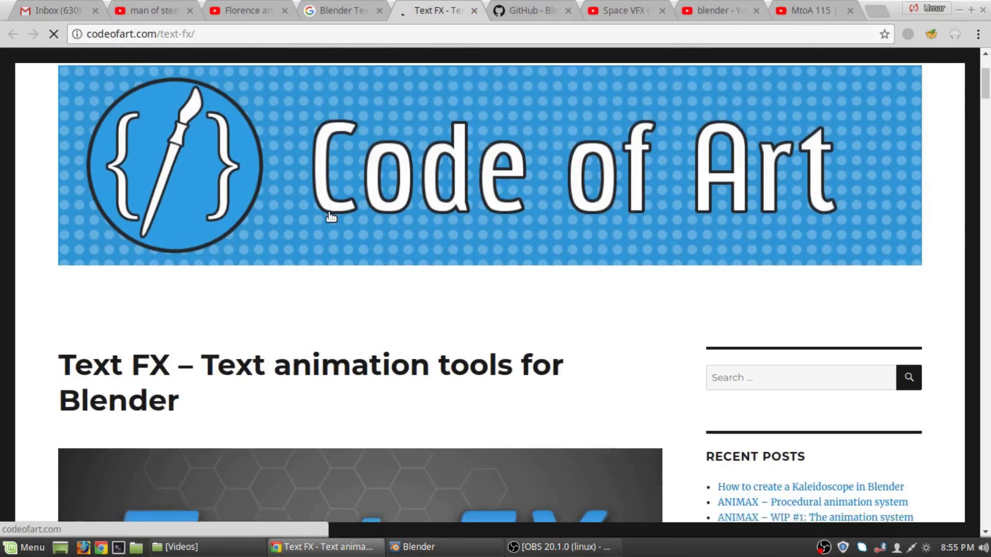
{"action": "scroll", "coordinate": [333, 213], "scroll_direction": "down", "scroll_amount": 9}
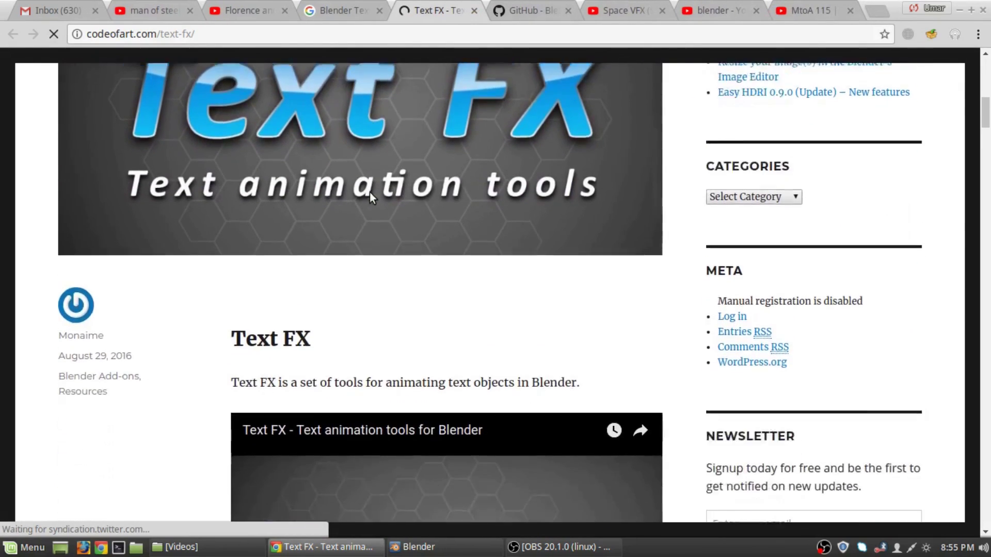
{"action": "scroll", "coordinate": [379, 186], "scroll_direction": "up", "scroll_amount": 5}
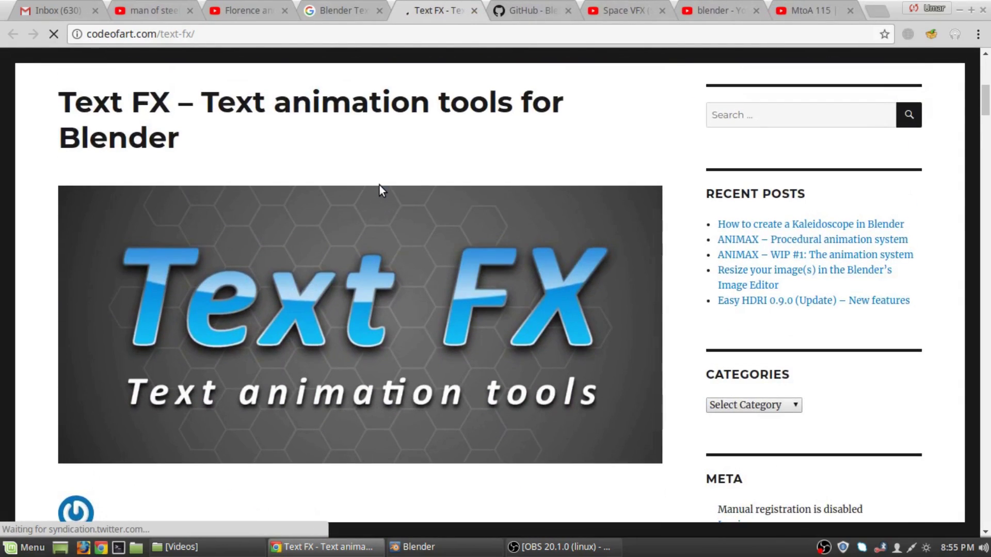
{"action": "scroll", "coordinate": [381, 186], "scroll_direction": "down", "scroll_amount": 12}
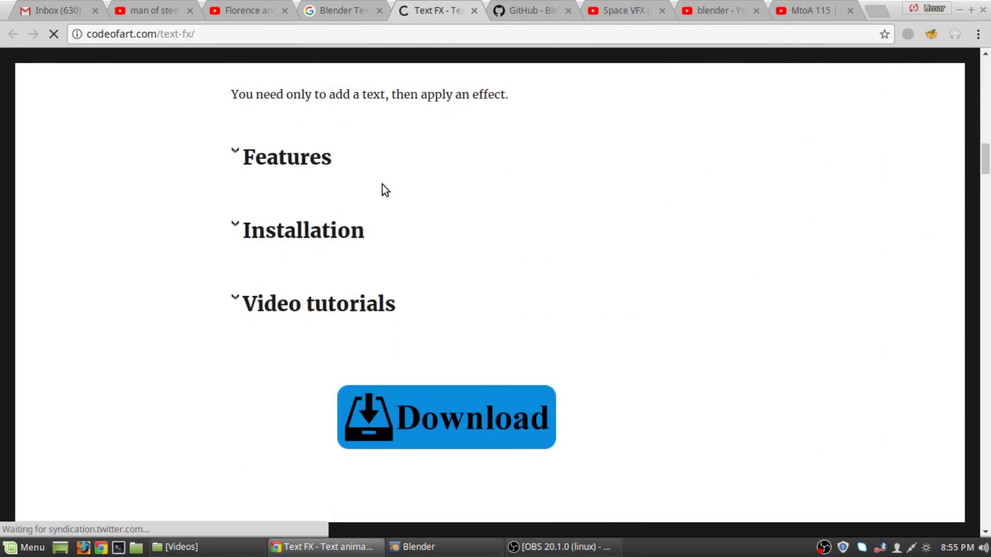
{"action": "scroll", "coordinate": [426, 271], "scroll_direction": "down", "scroll_amount": 2}
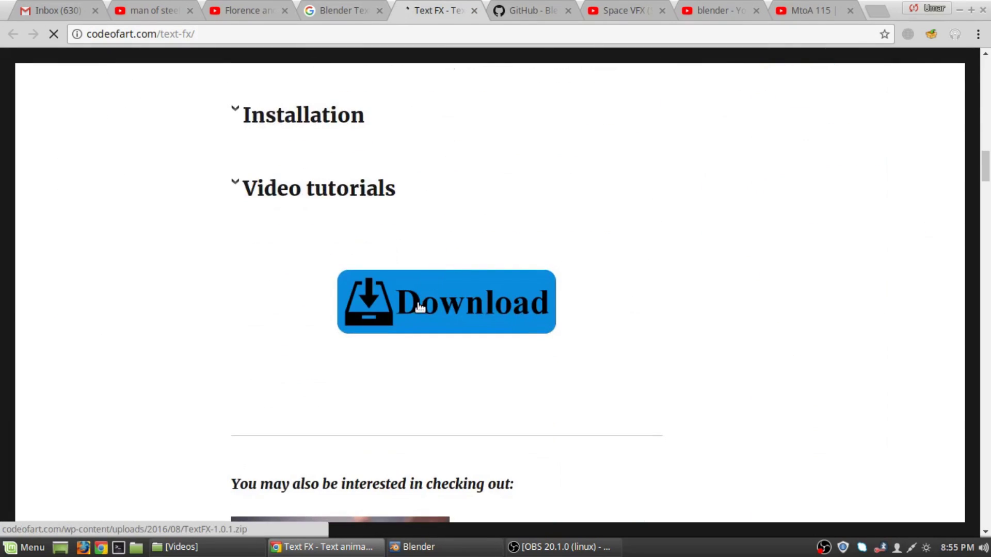
{"action": "left_click", "coordinate": [419, 307]}
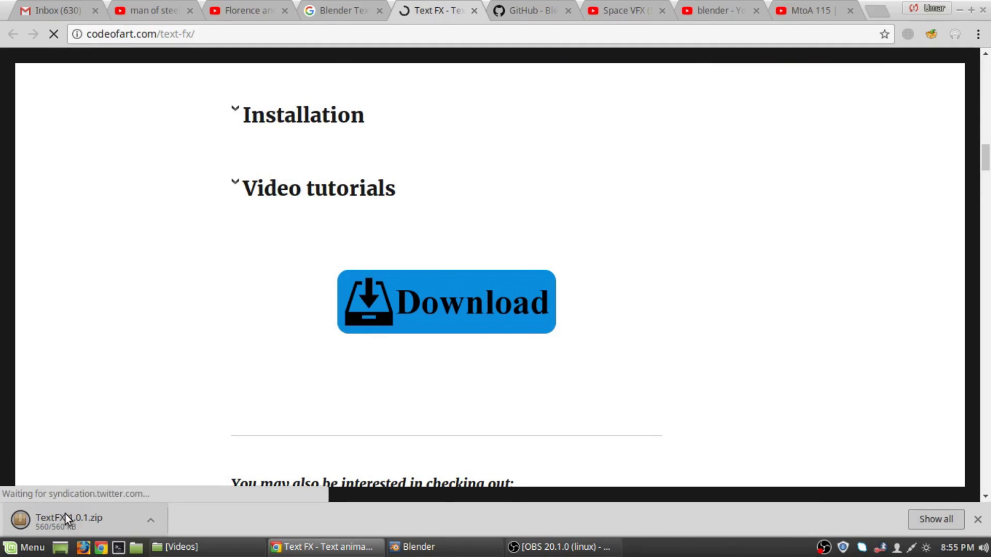
{"action": "left_click", "coordinate": [156, 525]}
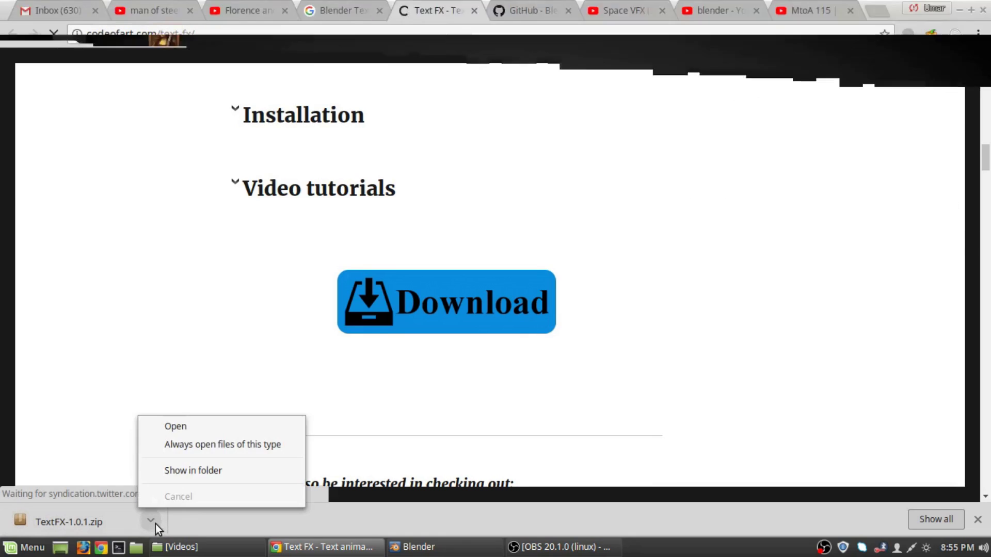
{"action": "left_click", "coordinate": [184, 474]}
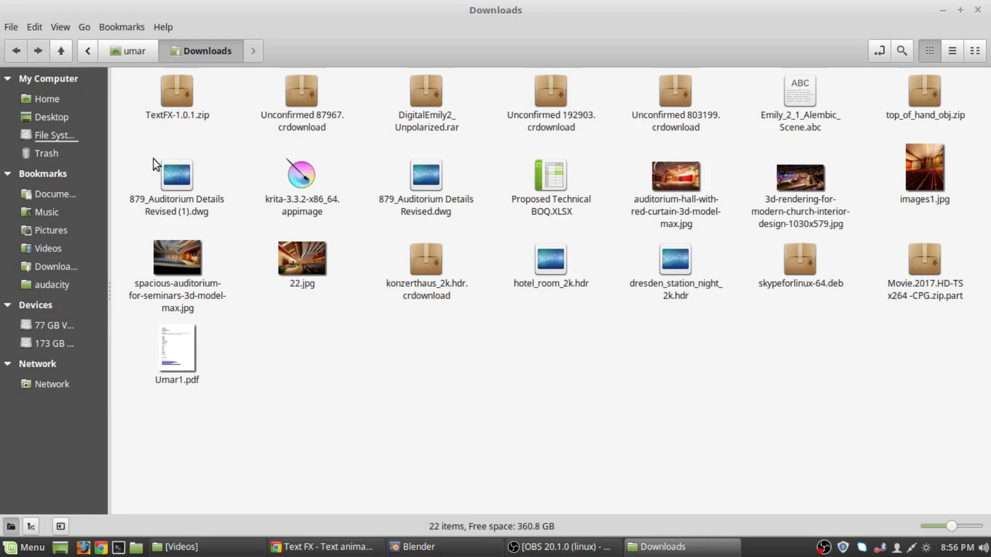
Cut TextFX-1.0.1.zip from the Downloads folder.
{"action": "left_click", "coordinate": [187, 102]}
{"action": "key", "text": "ctrl+x"}
{"action": "right_click", "coordinate": [189, 102]}
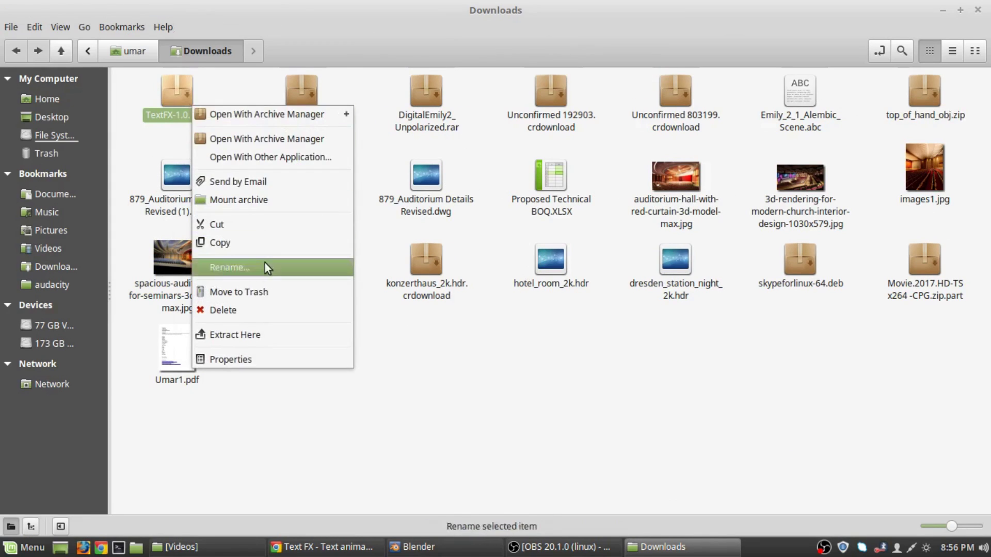
{"action": "left_click", "coordinate": [256, 223]}
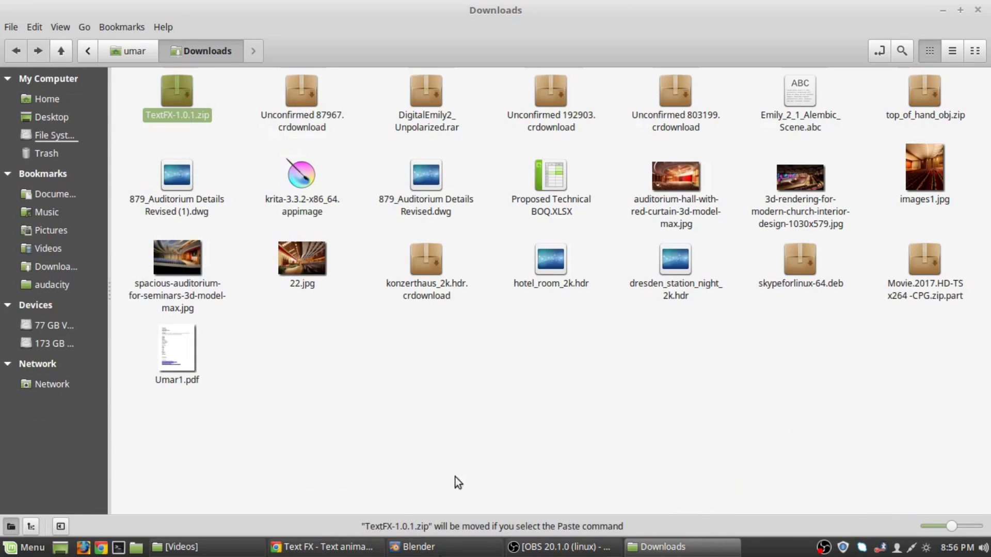
Browse from the root into drive B, then through Softwares/Plugins/Blender to TextFX-1.0.1.
{"action": "left_click", "coordinate": [86, 53]}
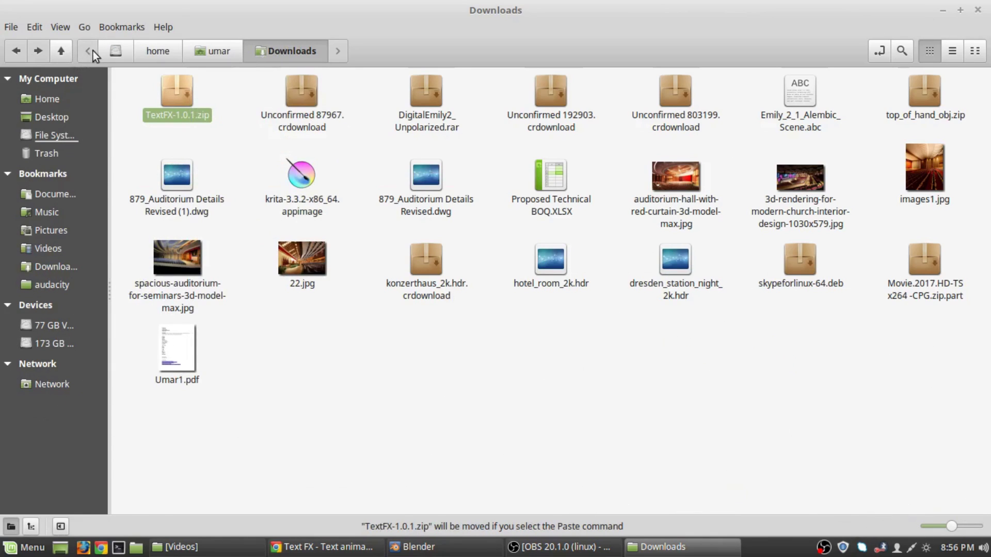
{"action": "left_click", "coordinate": [117, 50]}
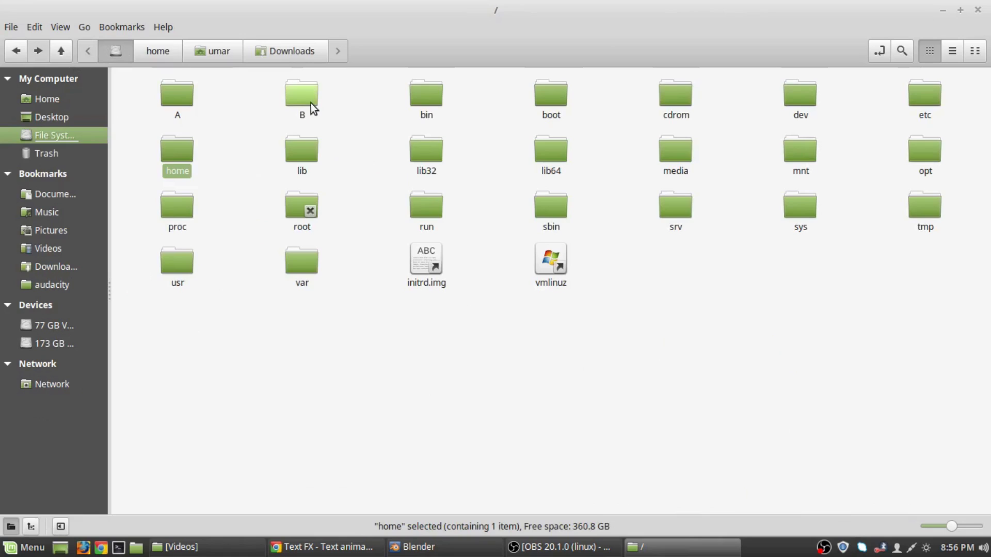
{"action": "double_click", "coordinate": [311, 103]}
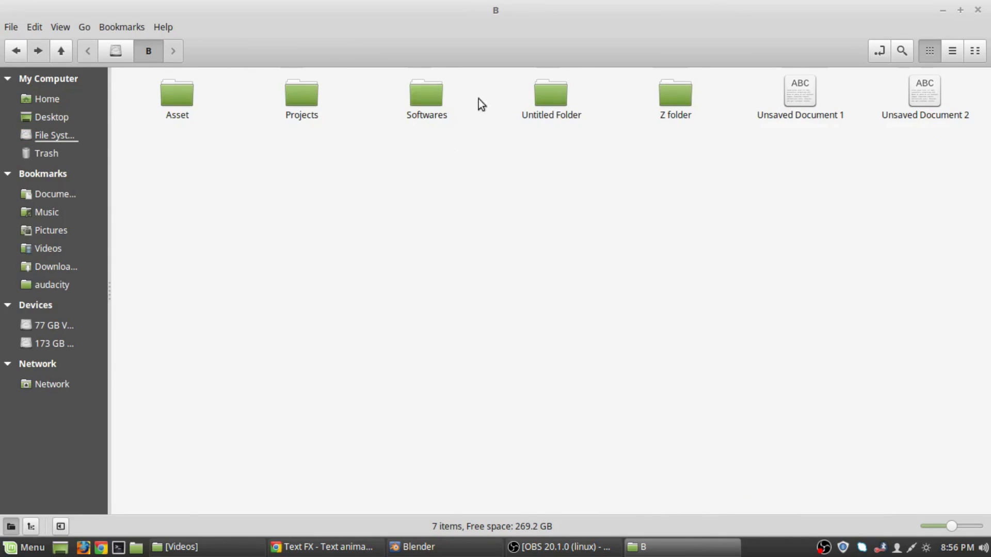
{"action": "double_click", "coordinate": [567, 89]}
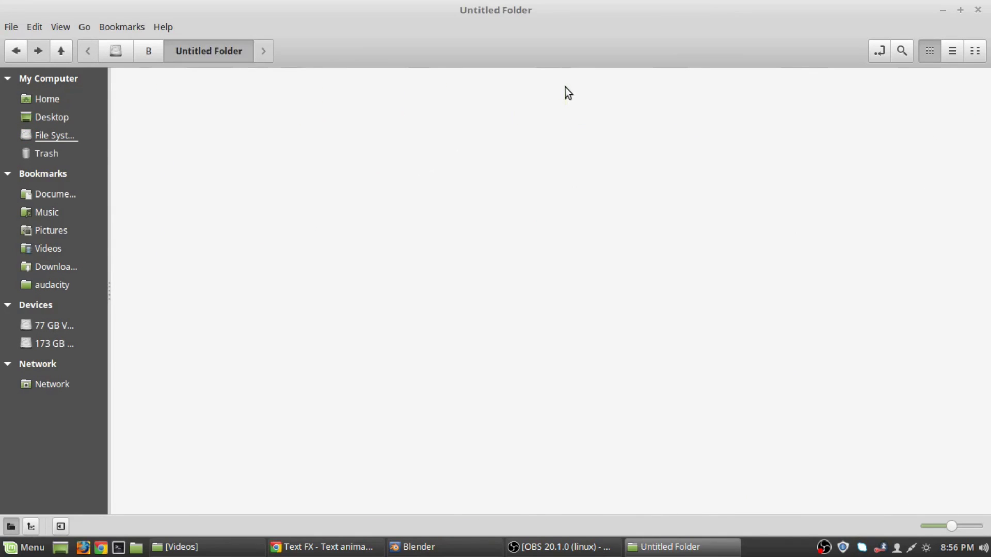
{"action": "left_click", "coordinate": [14, 50]}
{"action": "double_click", "coordinate": [414, 92]}
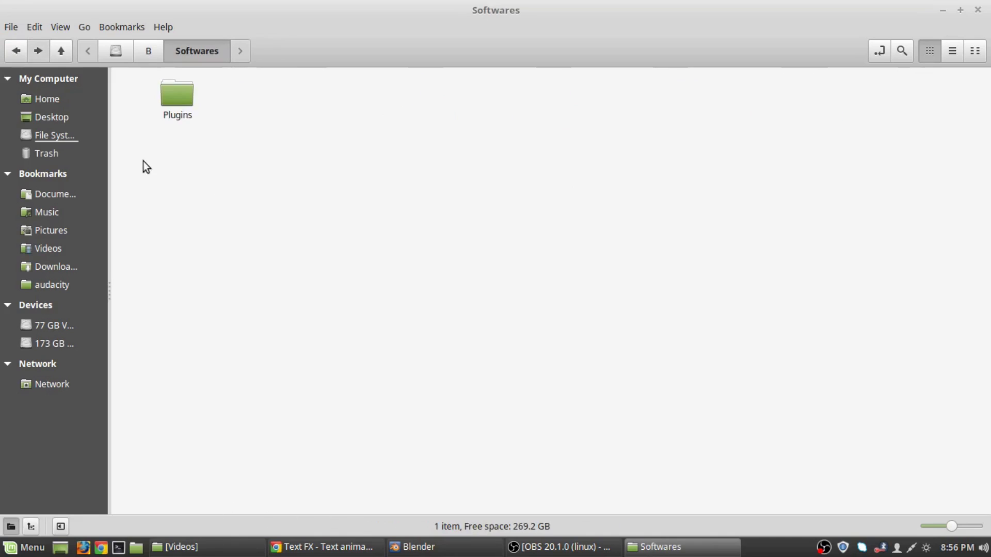
{"action": "double_click", "coordinate": [171, 96]}
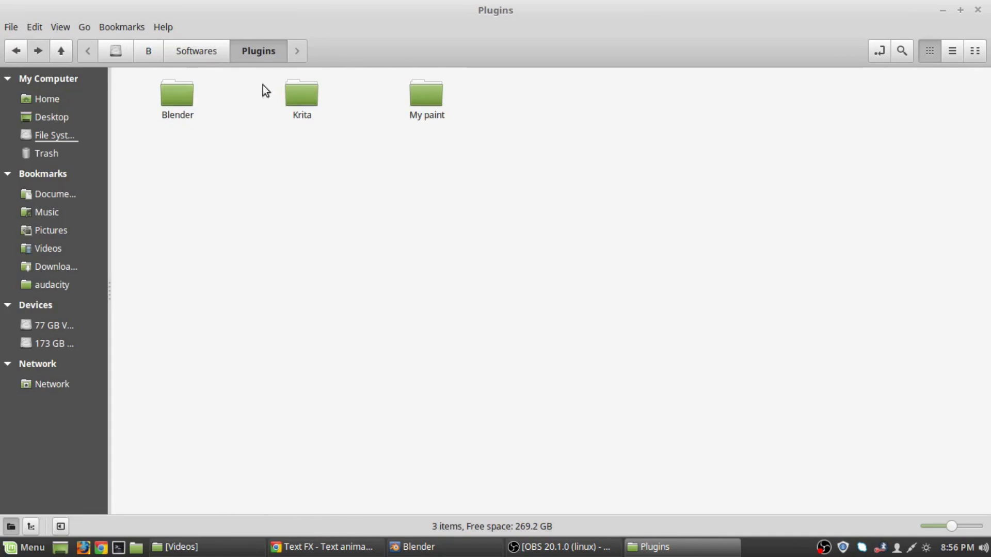
{"action": "double_click", "coordinate": [179, 104]}
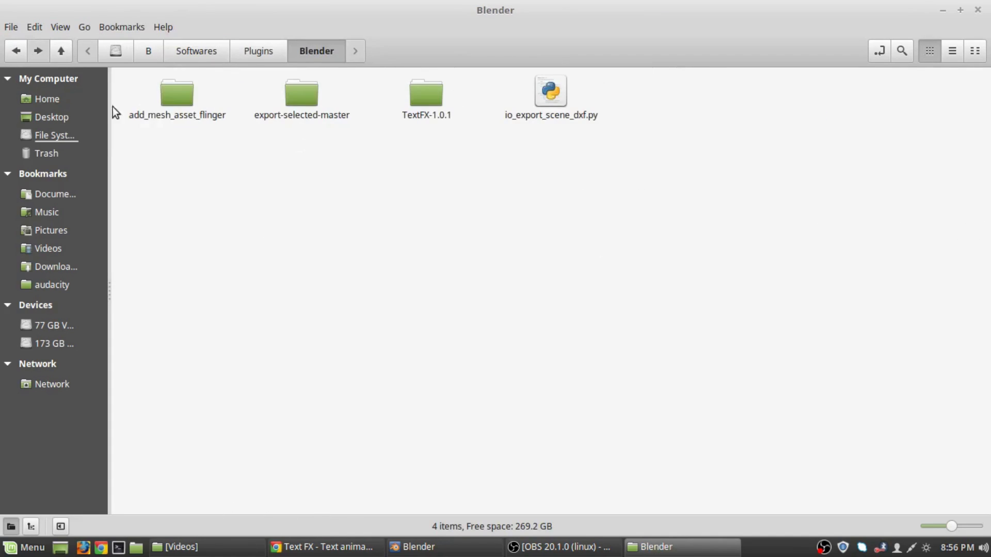
{"action": "double_click", "coordinate": [435, 98]}
Navigate back up to folder B and into Untitled Folder.
{"action": "left_click", "coordinate": [19, 51]}
{"action": "left_click", "coordinate": [20, 52]}
{"action": "left_click", "coordinate": [23, 51]}
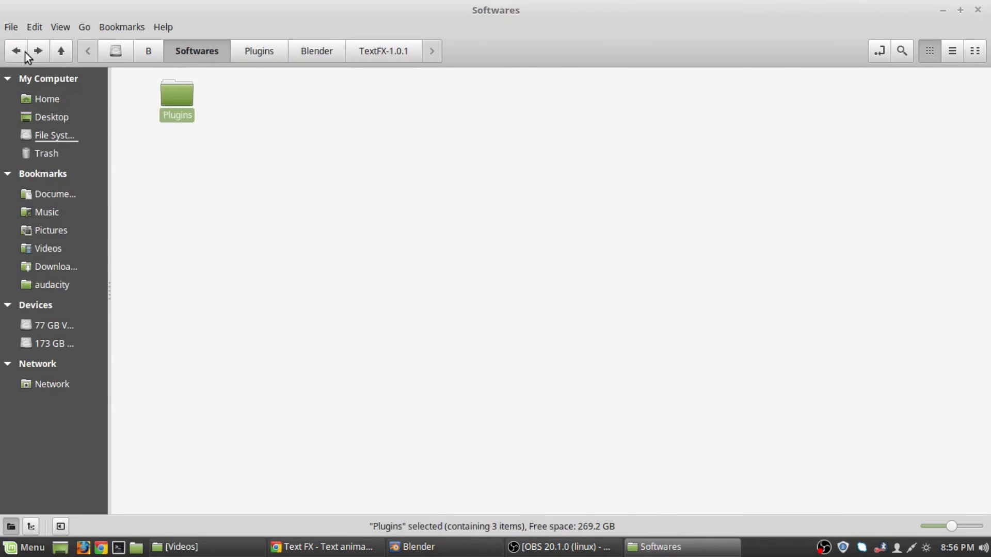
{"action": "left_click", "coordinate": [18, 55]}
{"action": "double_click", "coordinate": [561, 101]}
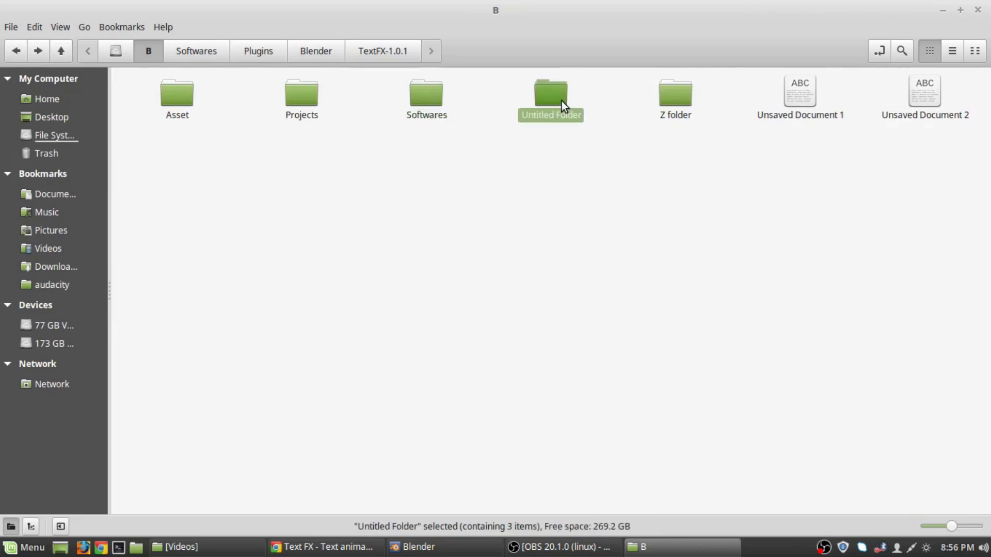
{"action": "left_click", "coordinate": [13, 50]}
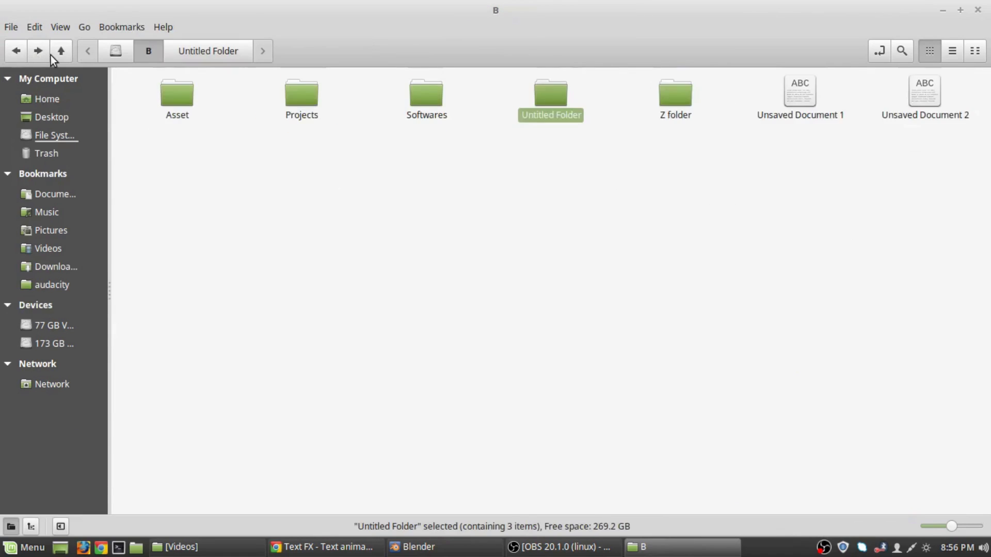
{"action": "left_click", "coordinate": [47, 55]}
Paste TextFX-1.0.1.zip into Untitled Folder and extract it into a TextFX-1.0.1 folder.
{"action": "right_click", "coordinate": [457, 205]}
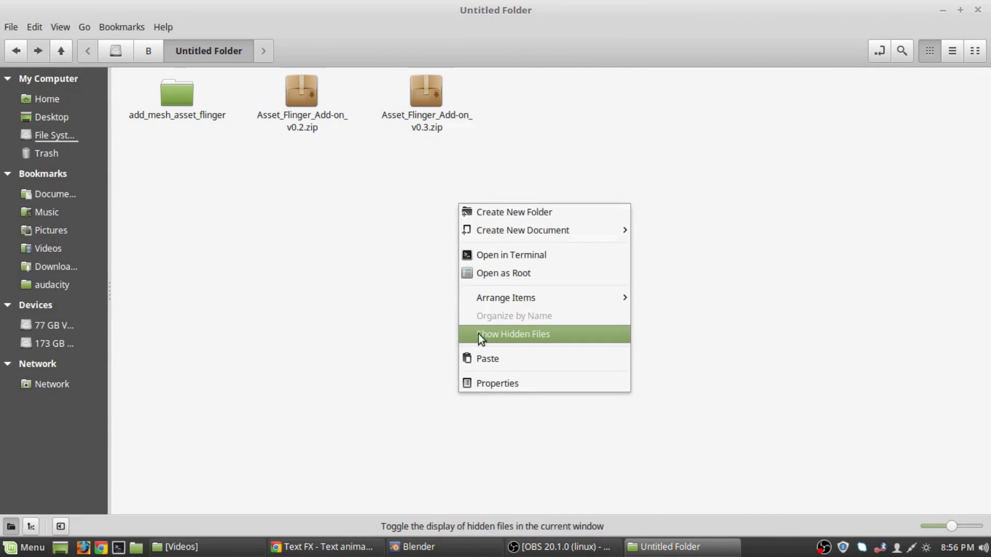
{"action": "left_click", "coordinate": [490, 361]}
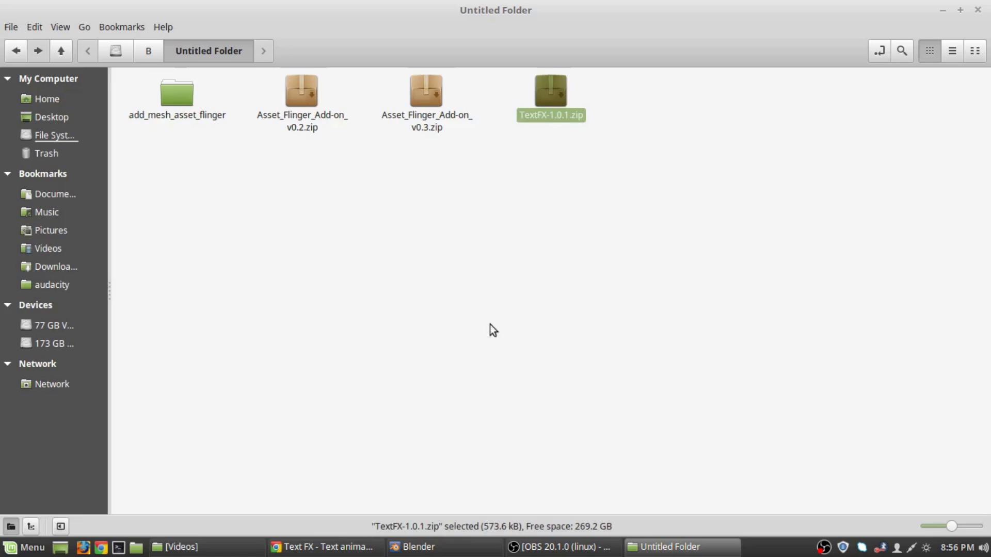
{"action": "right_click", "coordinate": [563, 101]}
{"action": "left_click", "coordinate": [633, 335]}
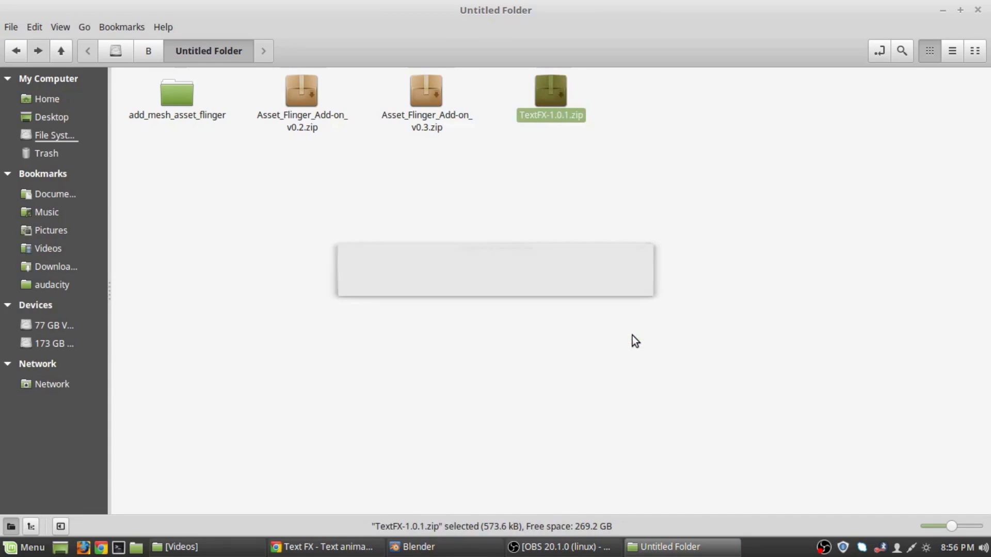
{"action": "left_click", "coordinate": [302, 91]}
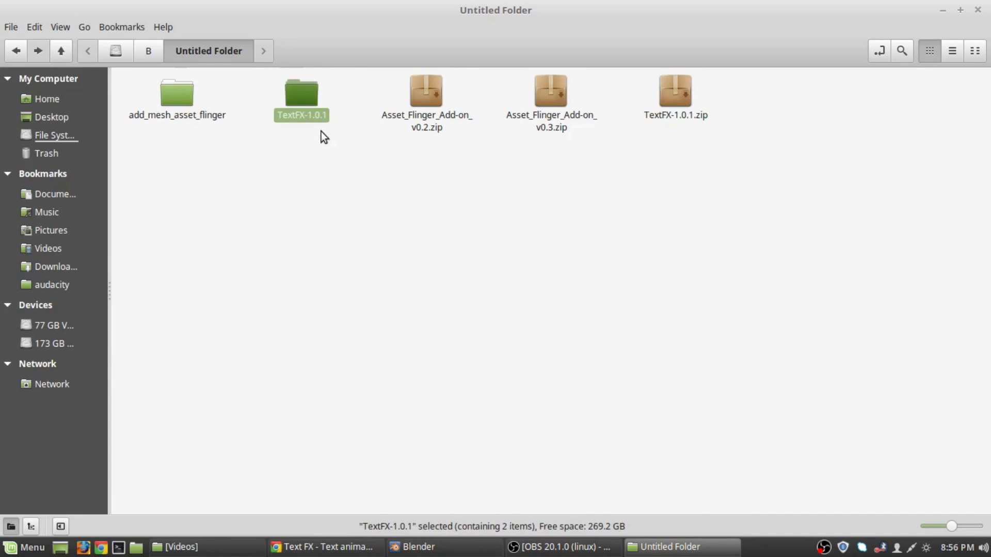
{"action": "double_click", "coordinate": [323, 113]}
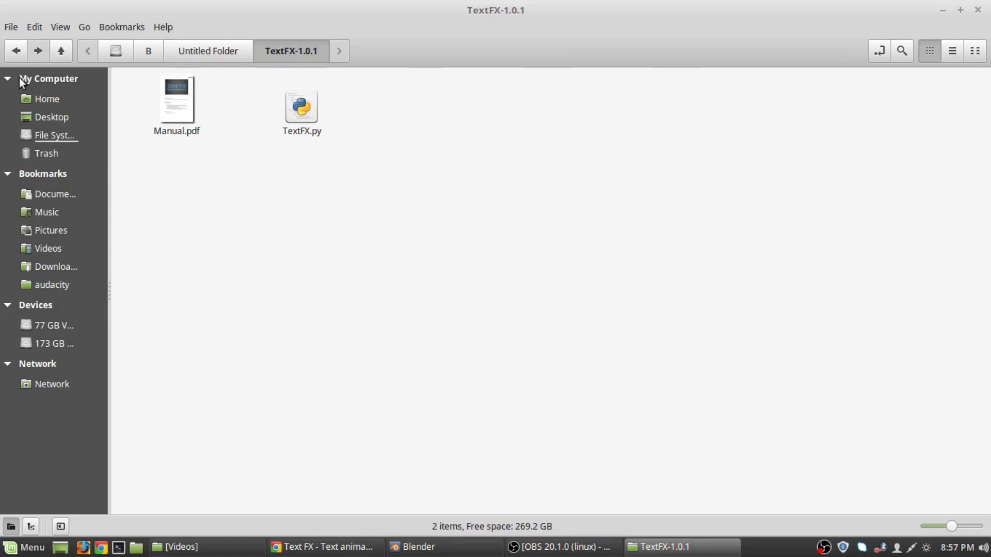
Go to B > Softwares > Plugins > Blender and inspect its TextFX-1.0.1 folder.
{"action": "left_click", "coordinate": [23, 56]}
{"action": "left_click", "coordinate": [20, 56]}
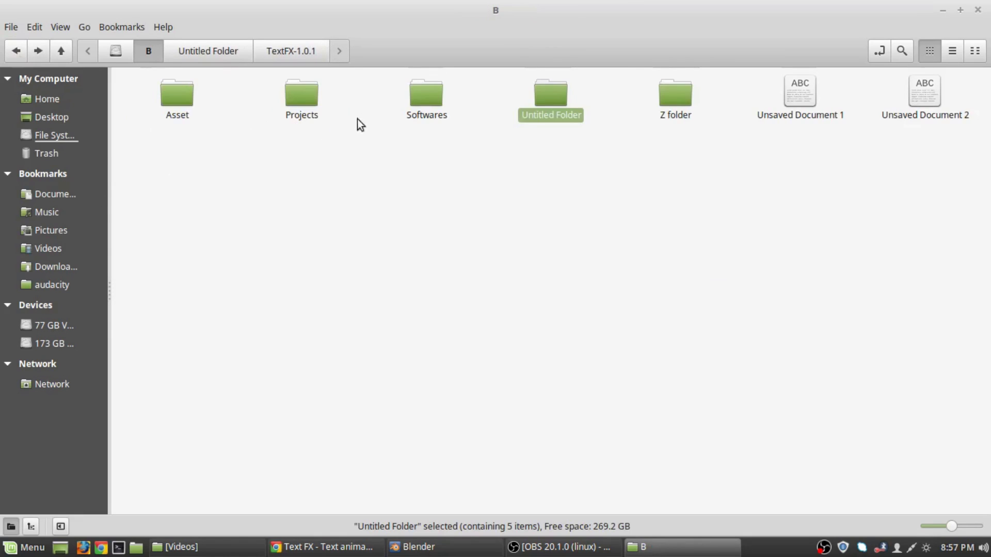
{"action": "double_click", "coordinate": [427, 94]}
{"action": "double_click", "coordinate": [177, 101]}
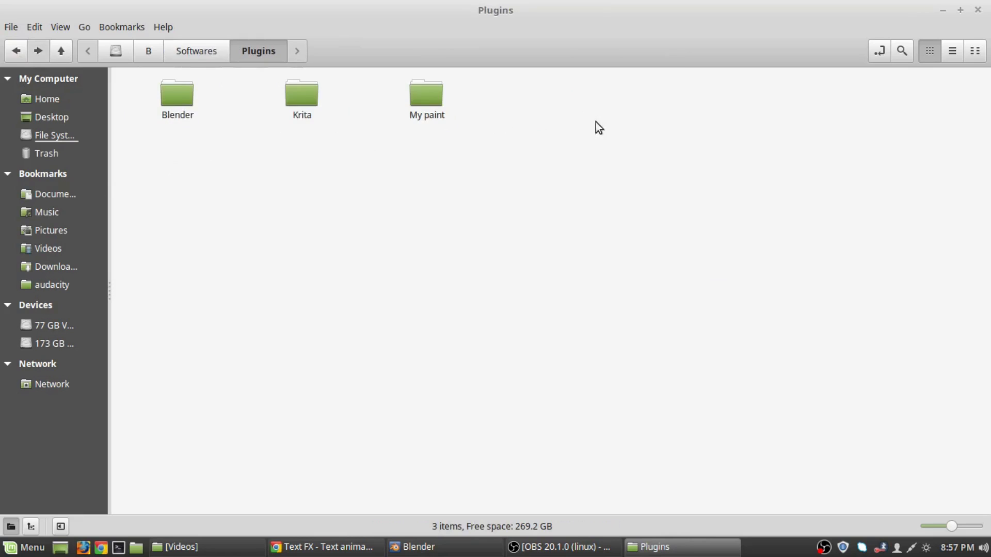
{"action": "double_click", "coordinate": [194, 97]}
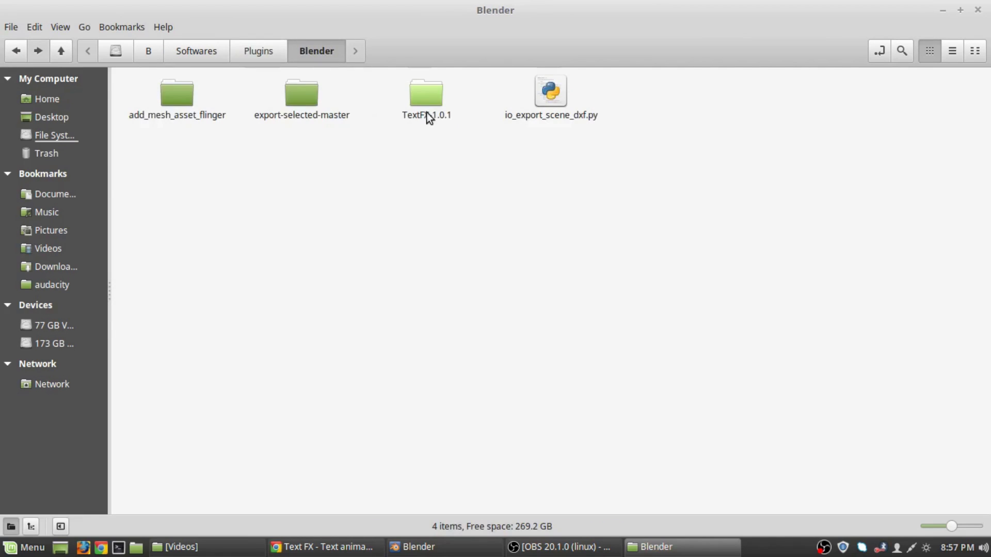
{"action": "double_click", "coordinate": [425, 100]}
{"action": "left_click", "coordinate": [11, 56]}
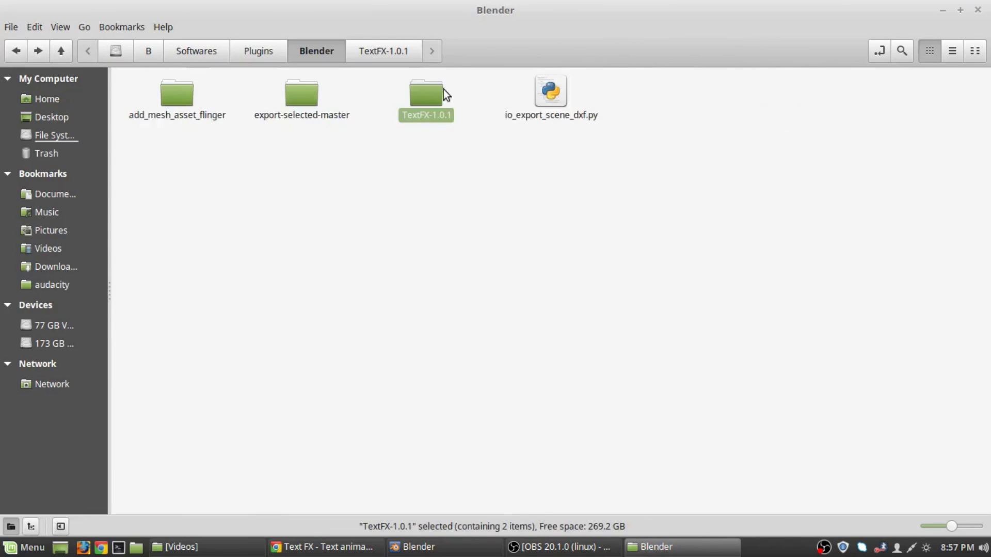
{"action": "right_click", "coordinate": [435, 84]}
{"action": "left_click", "coordinate": [422, 98]}
Copy the TextFX-1.0.1 folder from the Blender plugins folder.
{"action": "right_click", "coordinate": [434, 99]}
{"action": "left_click", "coordinate": [466, 216]}
{"action": "left_click", "coordinate": [244, 230]}
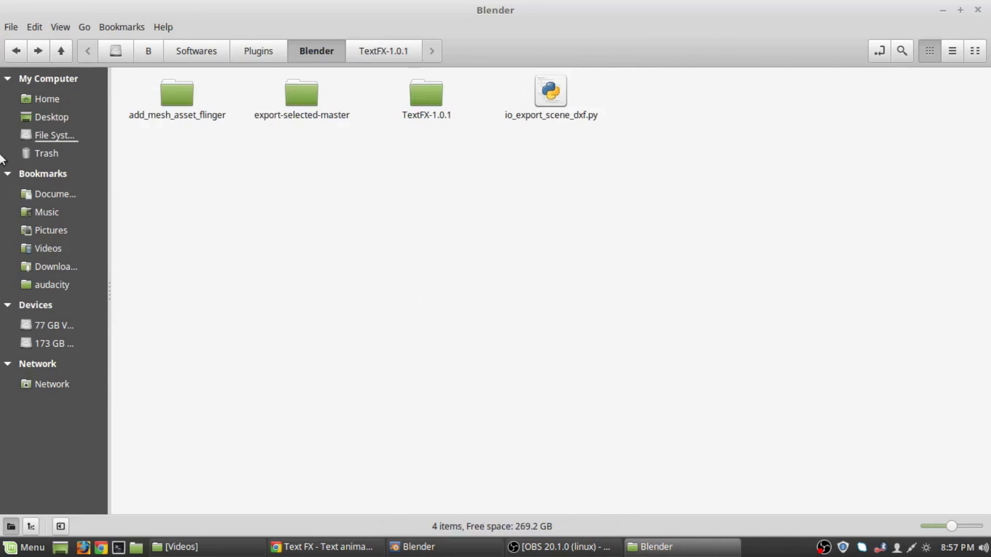
Browse from the root to /usr/share/blender/2.79/scripts/addons.
{"action": "left_click", "coordinate": [115, 51]}
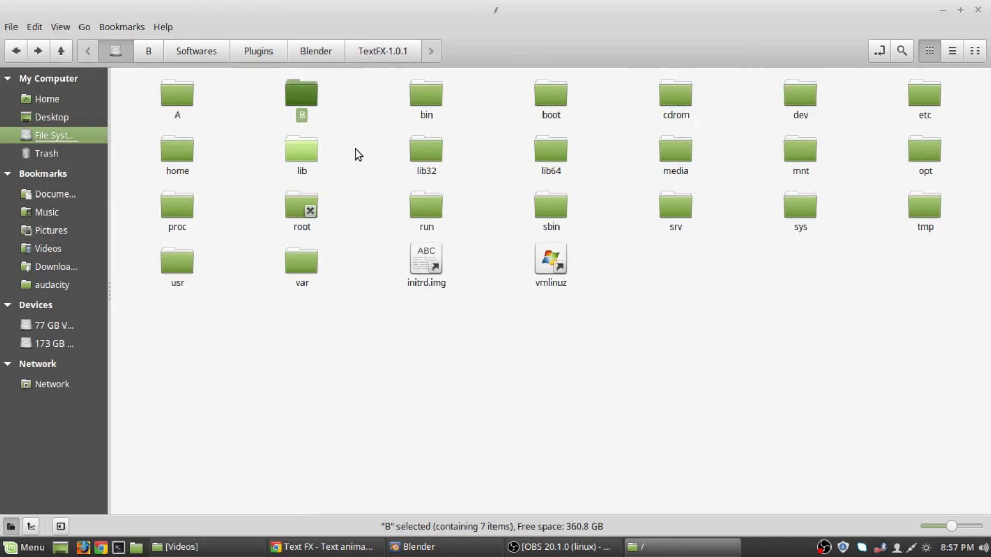
{"action": "left_click", "coordinate": [280, 362]}
{"action": "left_click", "coordinate": [176, 261]}
{"action": "double_click", "coordinate": [177, 258]}
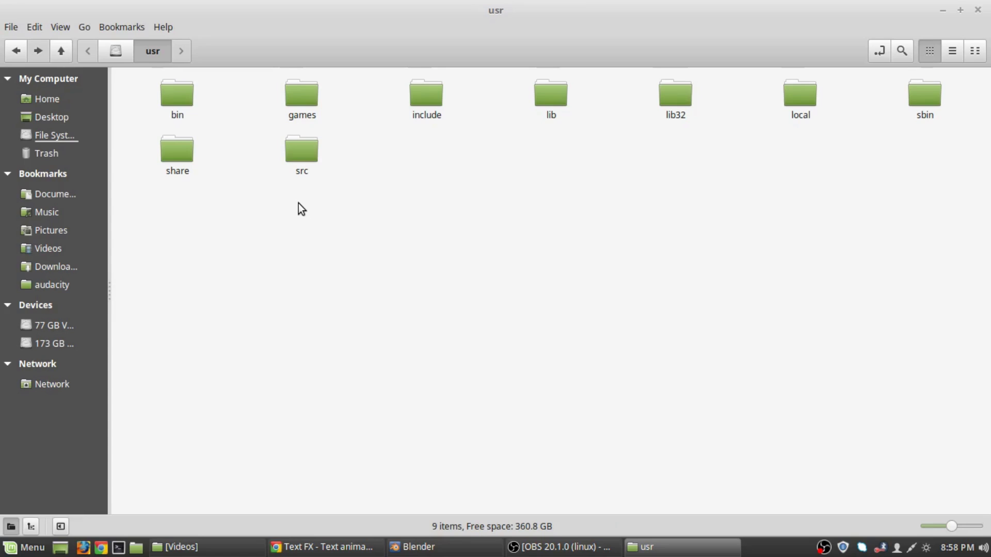
{"action": "double_click", "coordinate": [178, 151]}
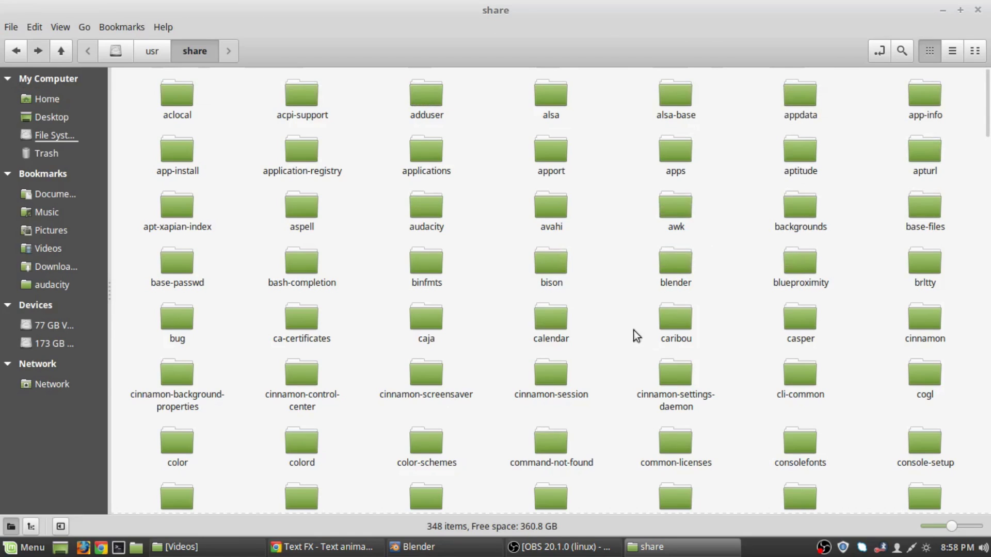
{"action": "double_click", "coordinate": [686, 275]}
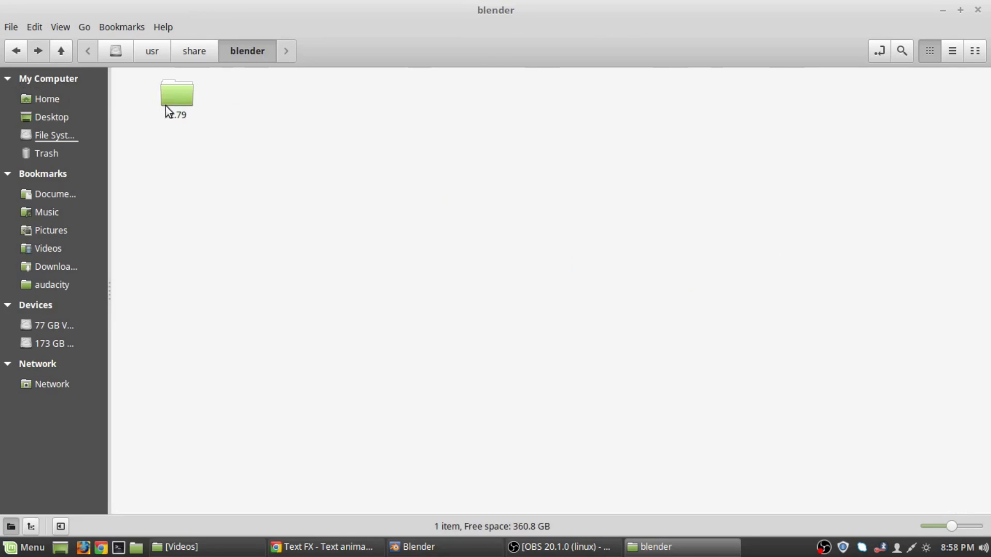
{"action": "double_click", "coordinate": [176, 96]}
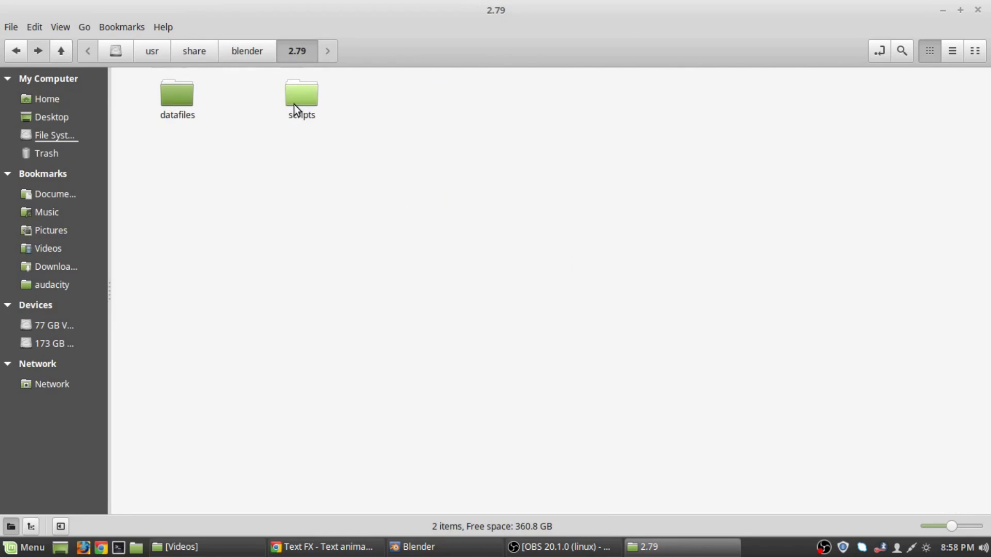
{"action": "double_click", "coordinate": [304, 97]}
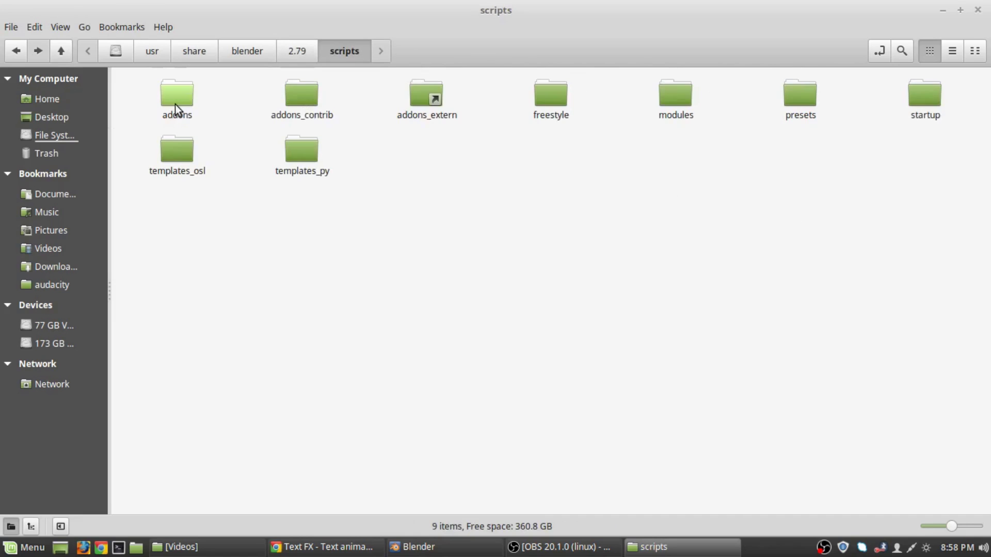
{"action": "double_click", "coordinate": [175, 104]}
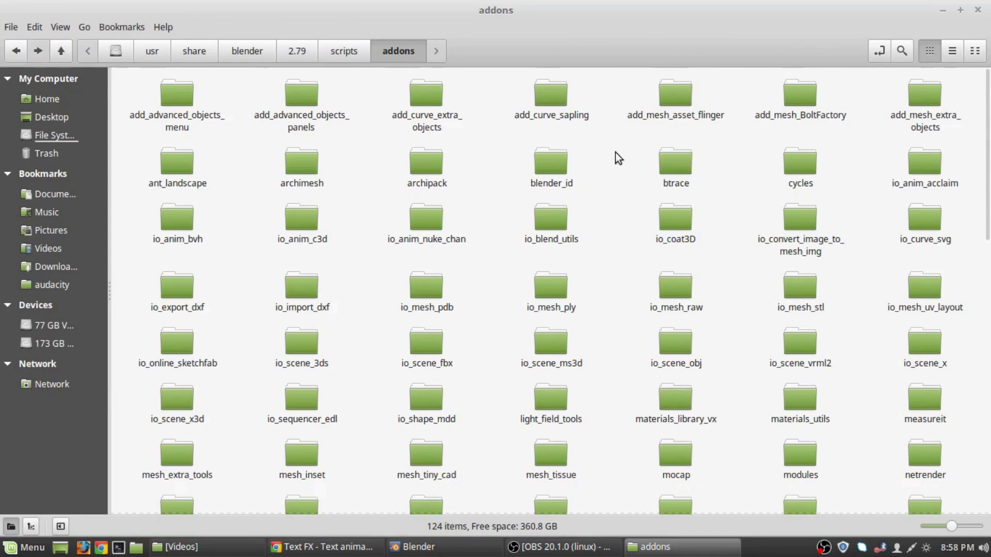
Open Blender's system addons folder as root with the account password, then close that window.
{"action": "right_click", "coordinate": [616, 155]}
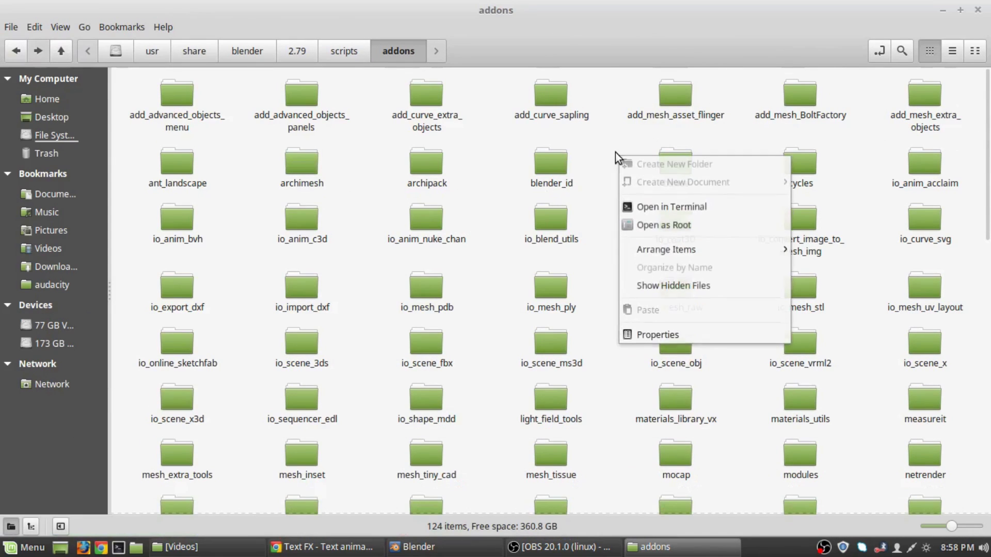
{"action": "left_click", "coordinate": [651, 224]}
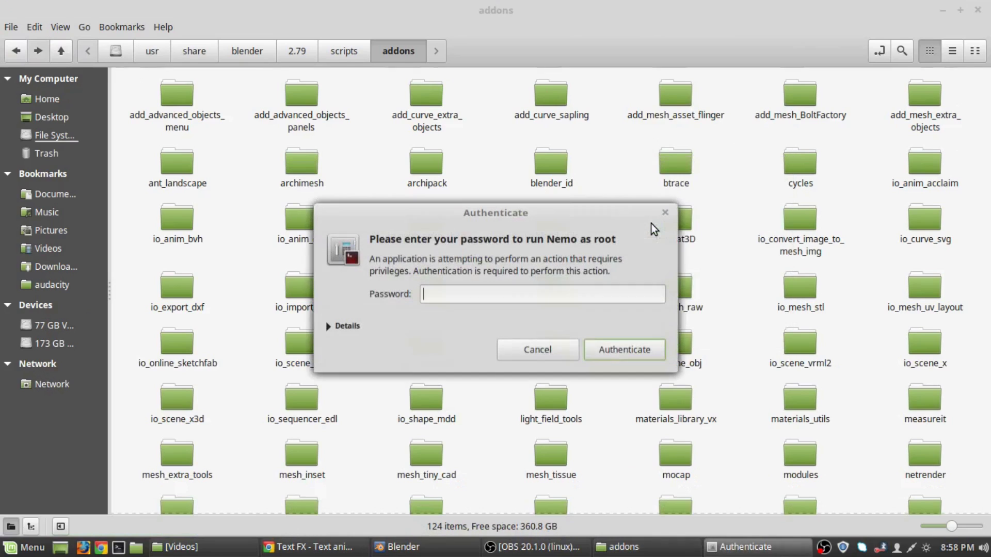
{"action": "type", "text": "••••"}
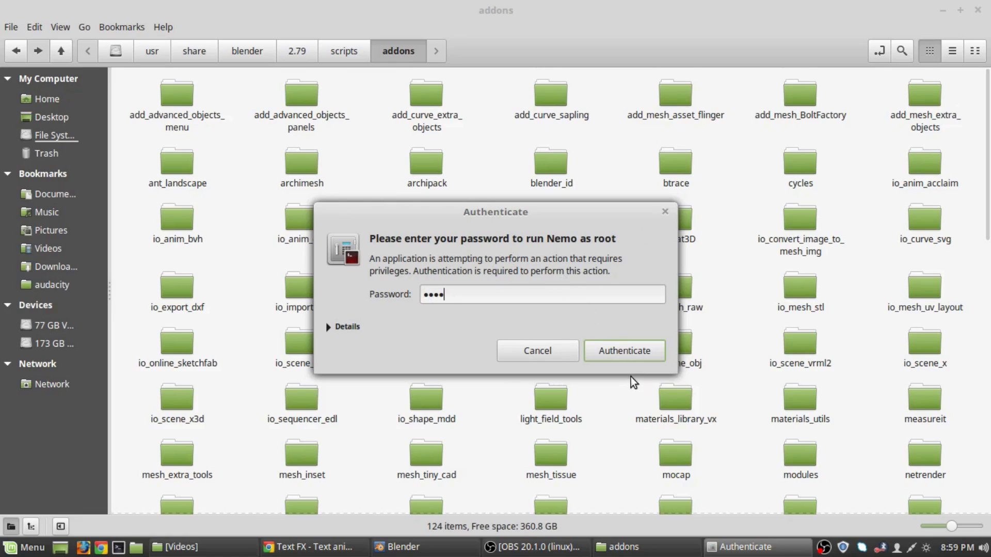
{"action": "left_click", "coordinate": [606, 355]}
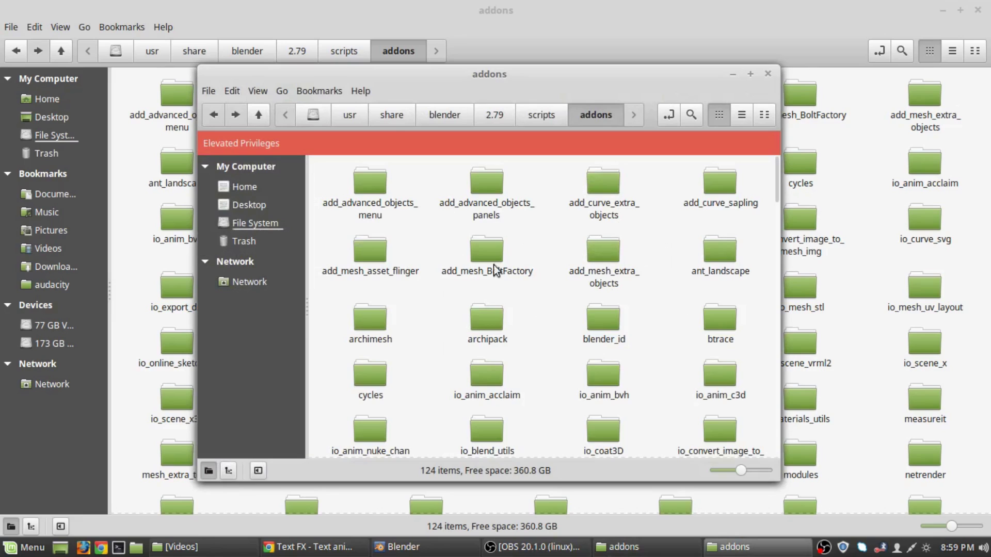
{"action": "right_click", "coordinate": [550, 317]}
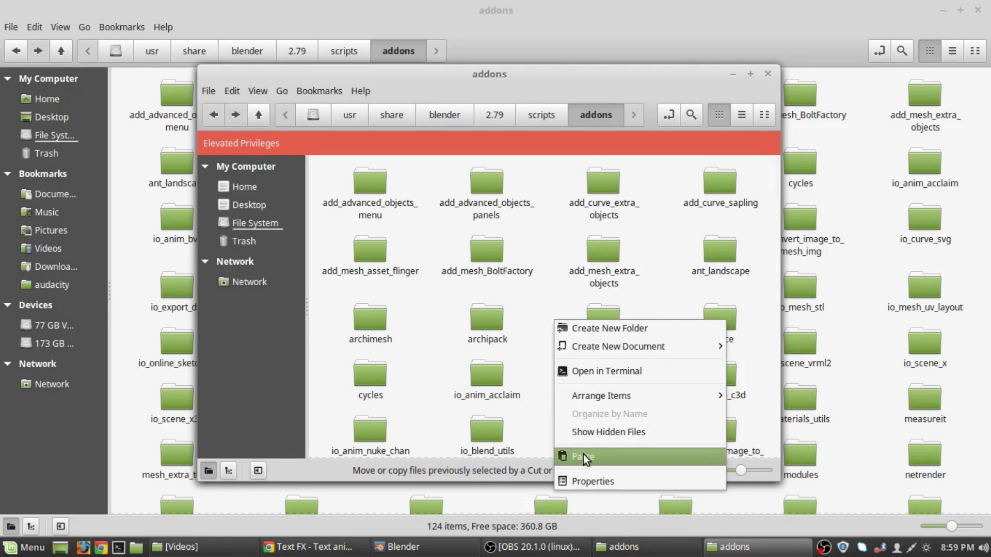
{"action": "left_click", "coordinate": [769, 74]}
{"action": "left_click", "coordinate": [769, 73]}
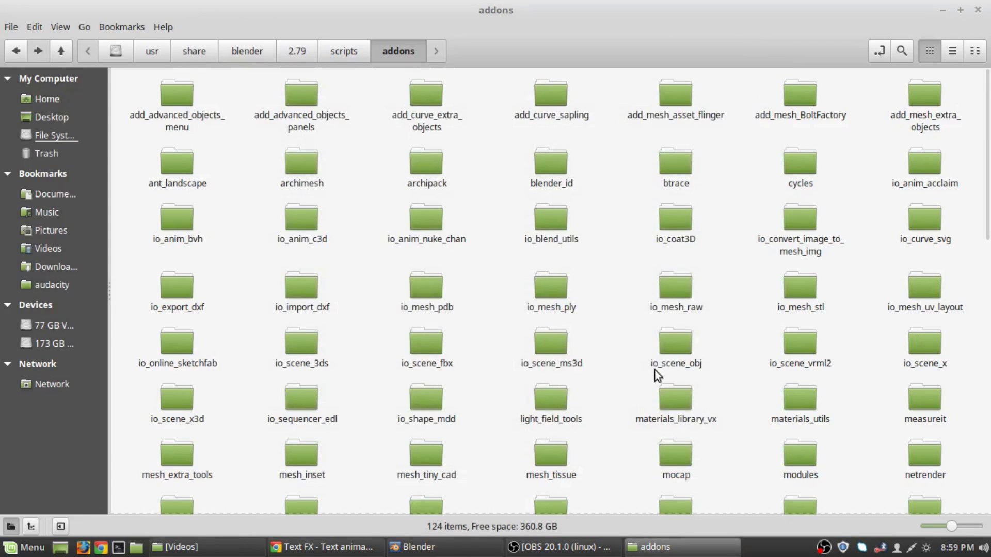
Reopen the addons folder as root, paste the TextFX-1.0.1 folder, and close the elevated window.
{"action": "right_click", "coordinate": [571, 235]}
{"action": "right_click", "coordinate": [614, 207]}
{"action": "right_click", "coordinate": [613, 213]}
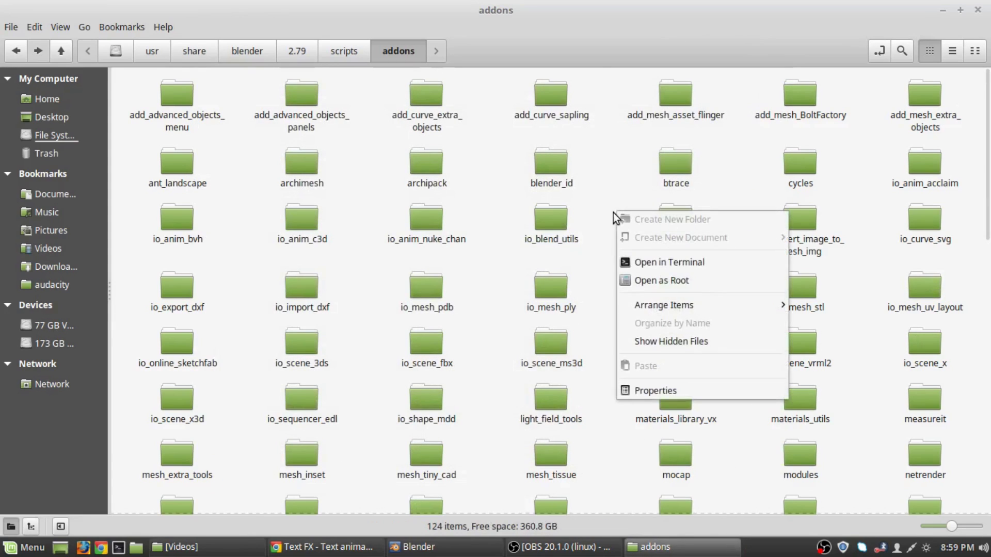
{"action": "left_click", "coordinate": [643, 281]}
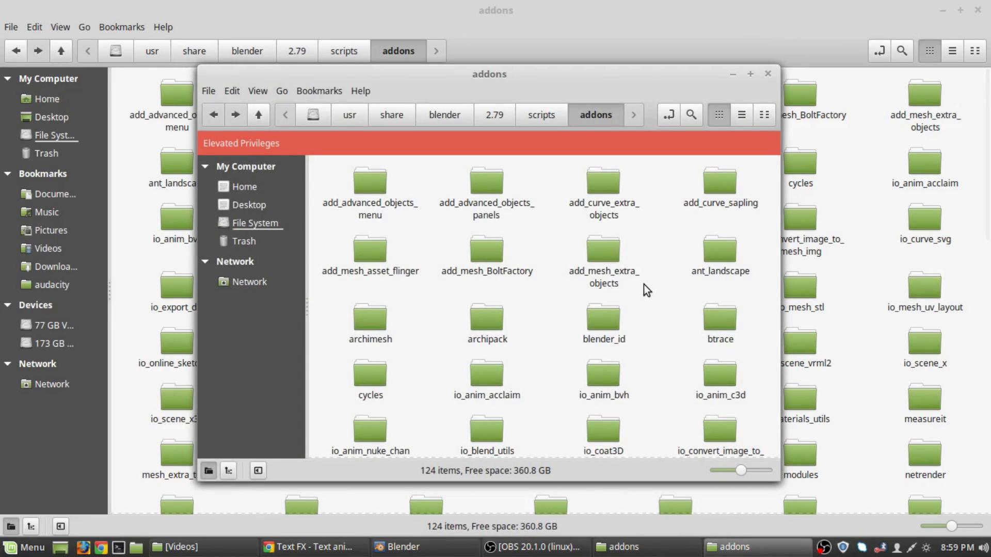
{"action": "right_click", "coordinate": [568, 296]}
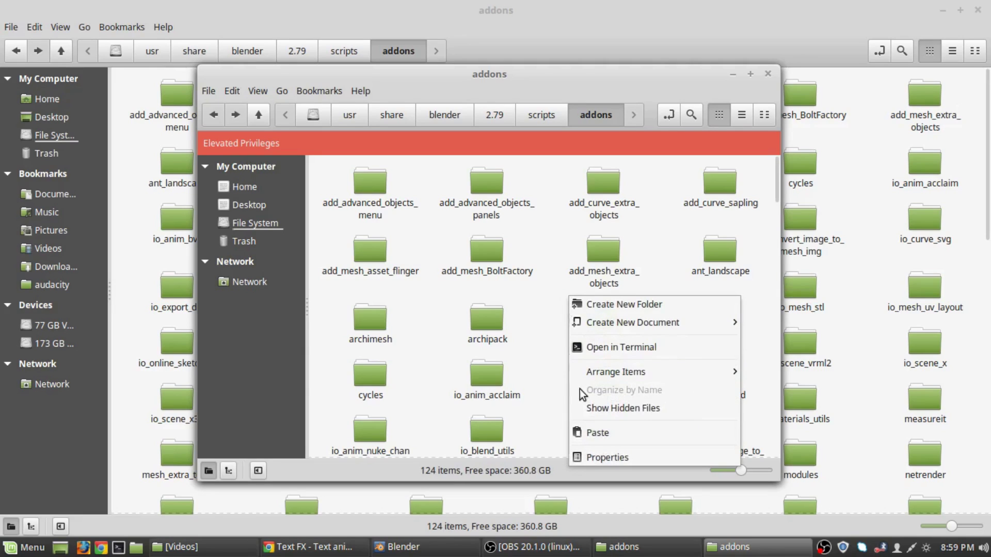
{"action": "left_click", "coordinate": [587, 432]}
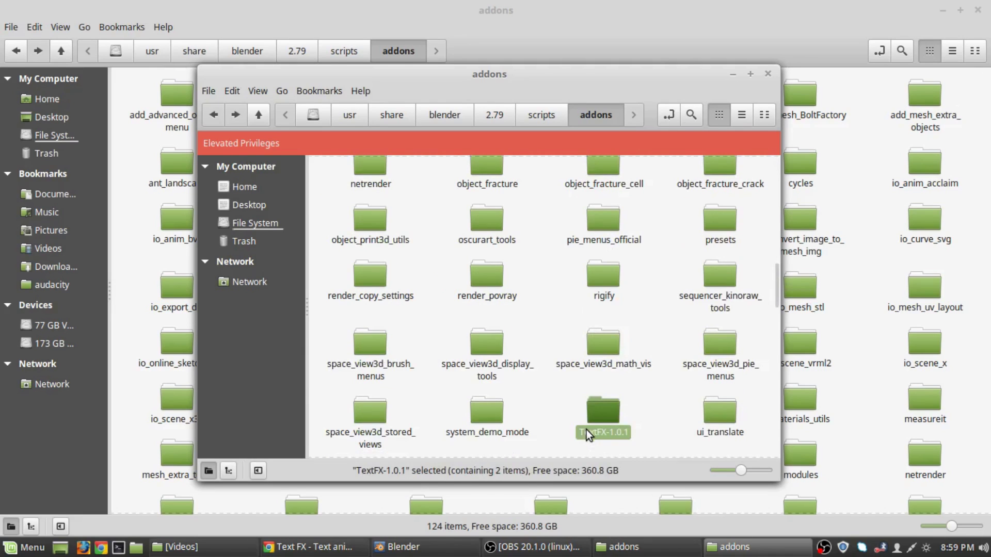
{"action": "left_click", "coordinate": [550, 321]}
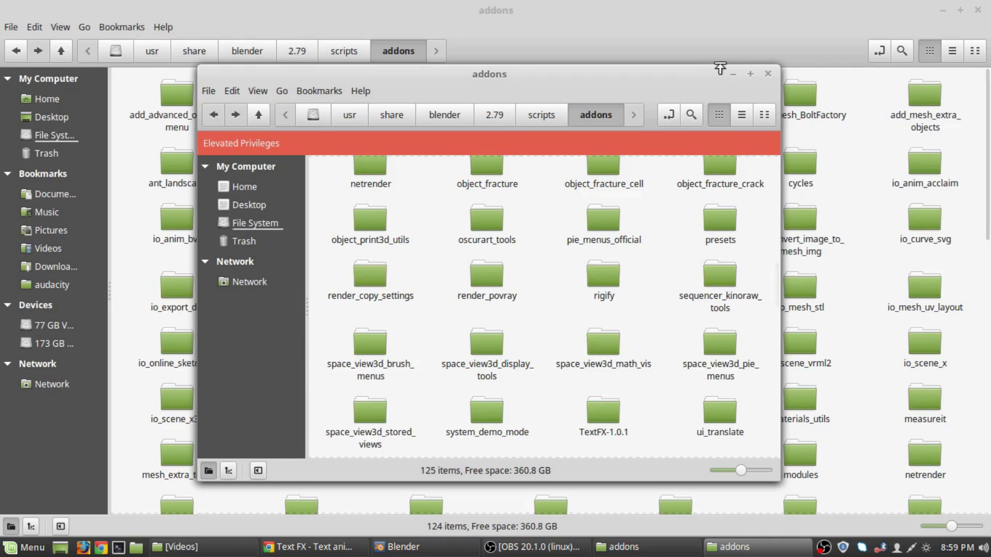
{"action": "left_click", "coordinate": [768, 75]}
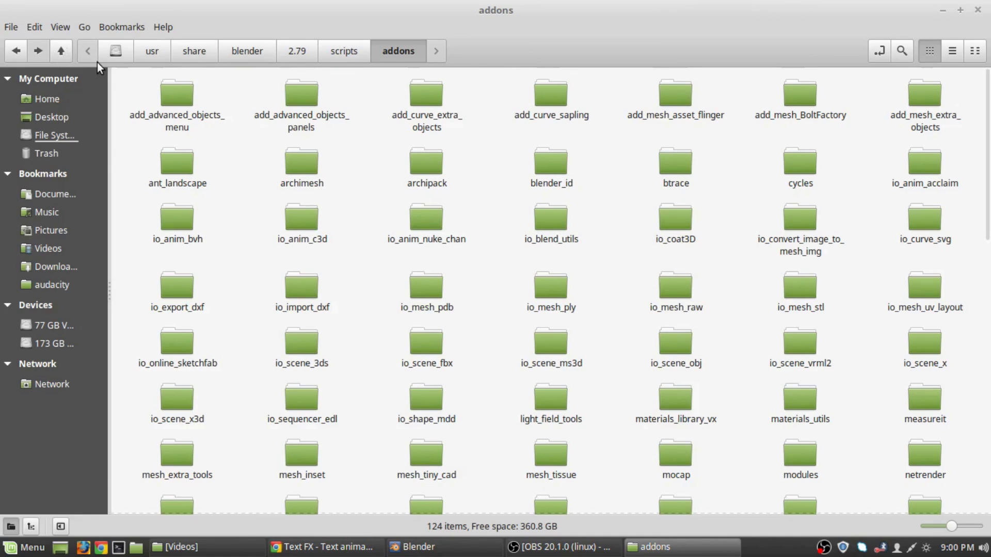
Minimize the file manager and bring up Blender's User Preferences window.
{"action": "left_click", "coordinate": [123, 43]}
{"action": "left_click", "coordinate": [638, 401]}
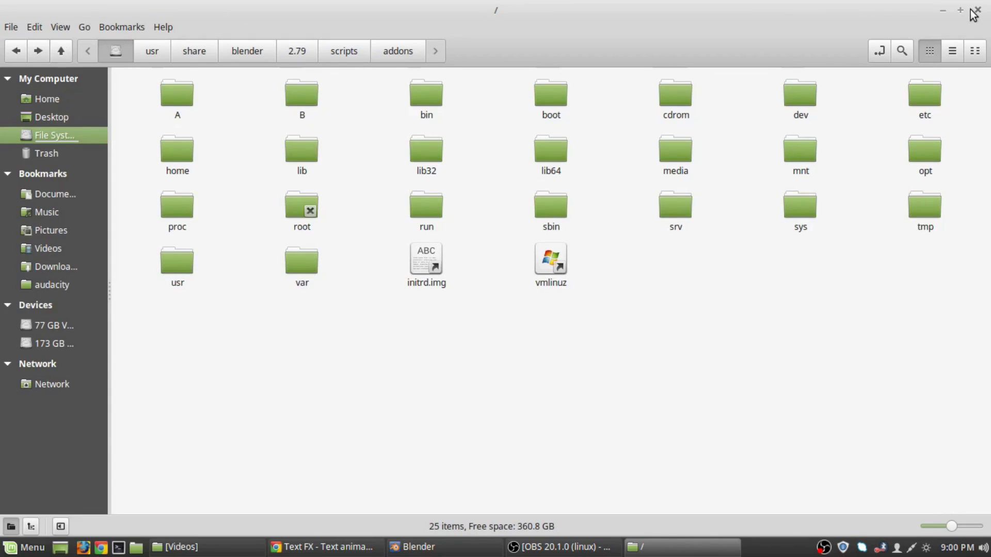
{"action": "left_click", "coordinate": [941, 12]}
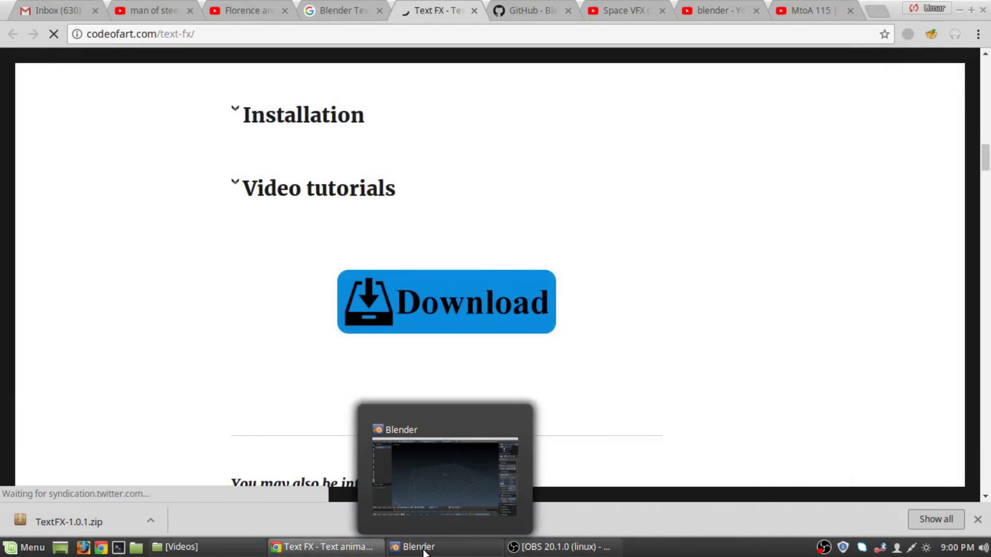
{"action": "left_click", "coordinate": [410, 547]}
{"action": "left_click", "coordinate": [43, 29]}
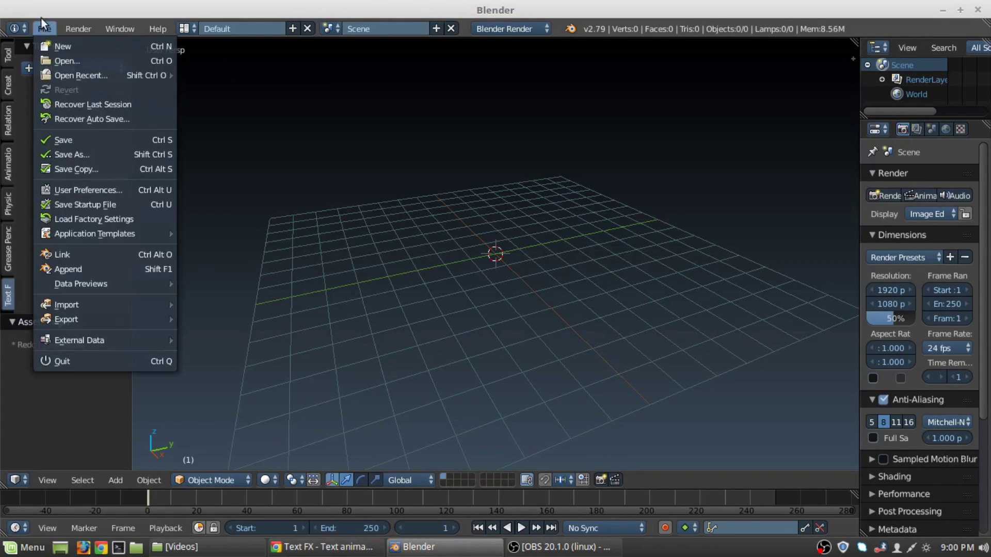
{"action": "left_click", "coordinate": [78, 186]}
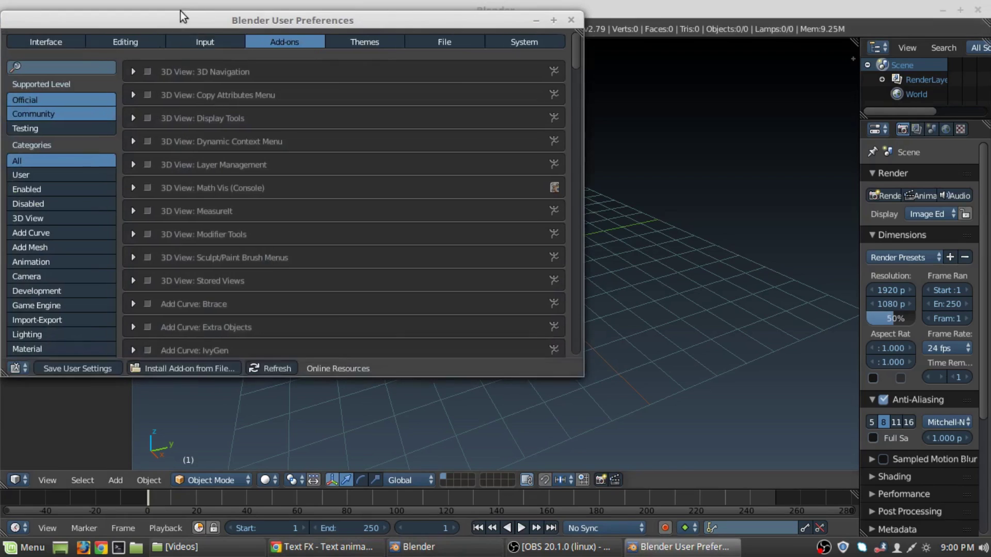
{"action": "left_click_drag", "start_coordinate": [176, 17], "coordinate": [460, 65]}
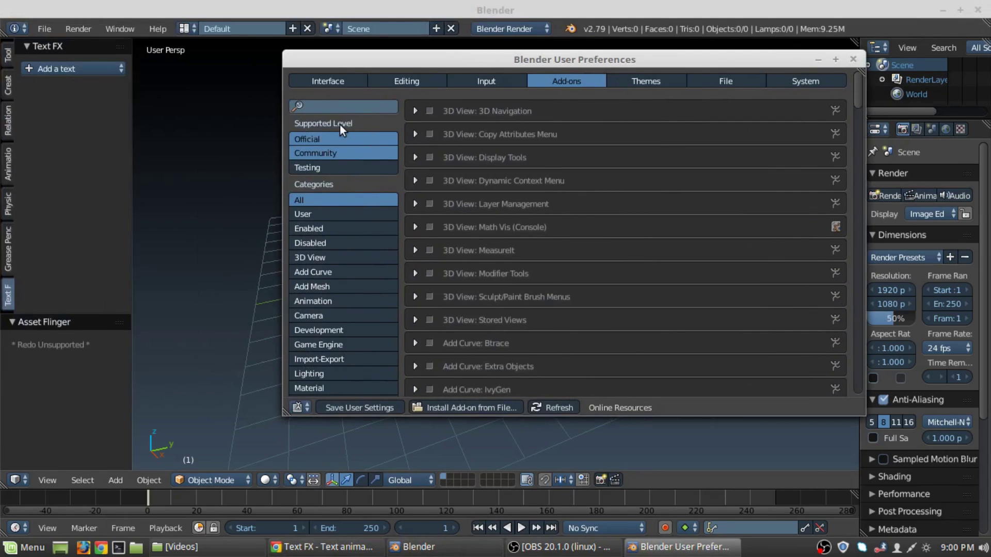
Search add-ons for 'text', filter to Animation, enable TextFX and close preferences.
{"action": "left_click", "coordinate": [335, 105]}
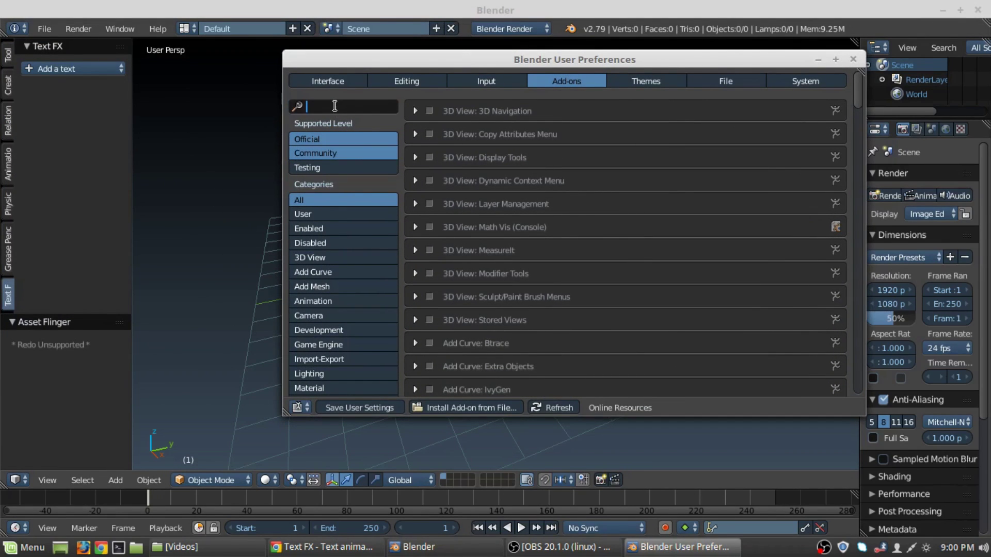
{"action": "type", "text": "text"}
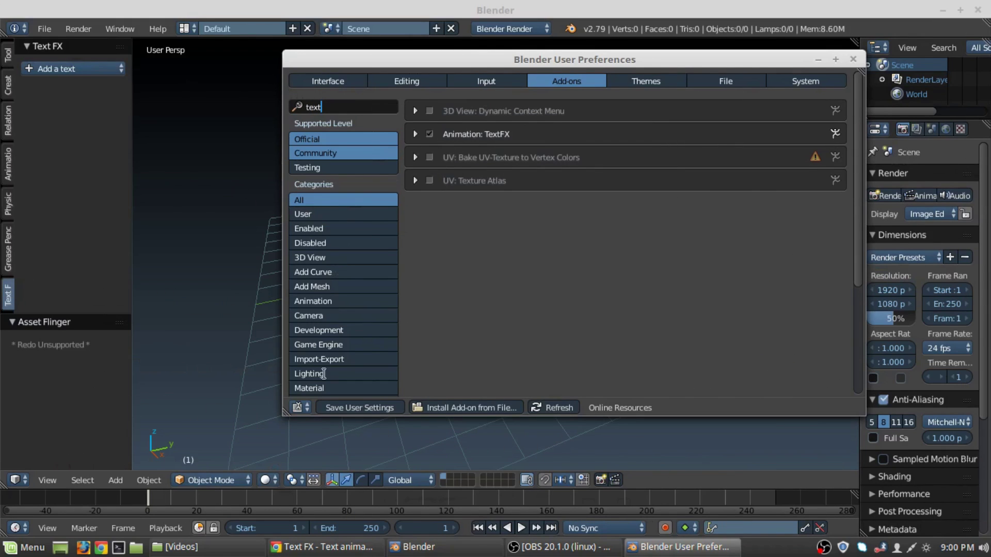
{"action": "left_click", "coordinate": [427, 284]}
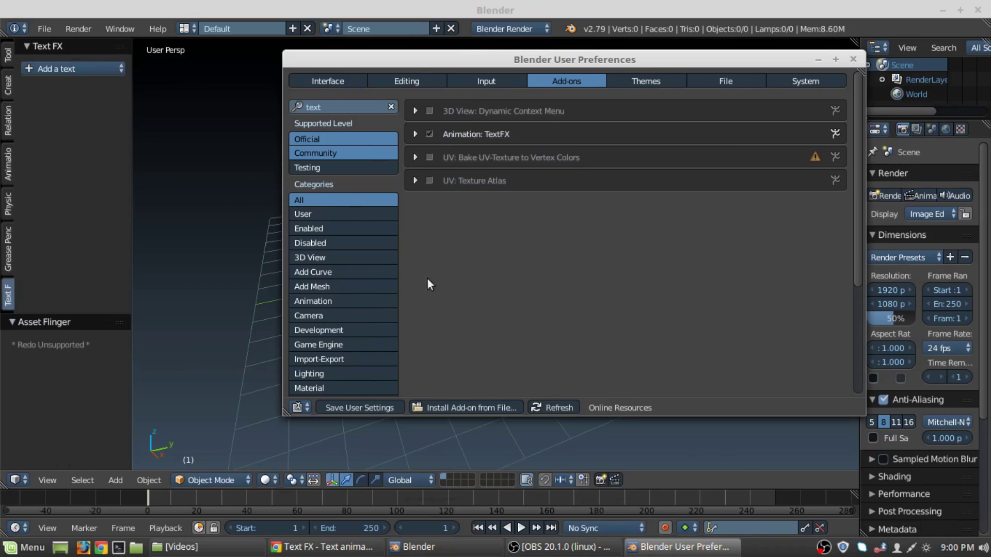
{"action": "left_click", "coordinate": [312, 301]}
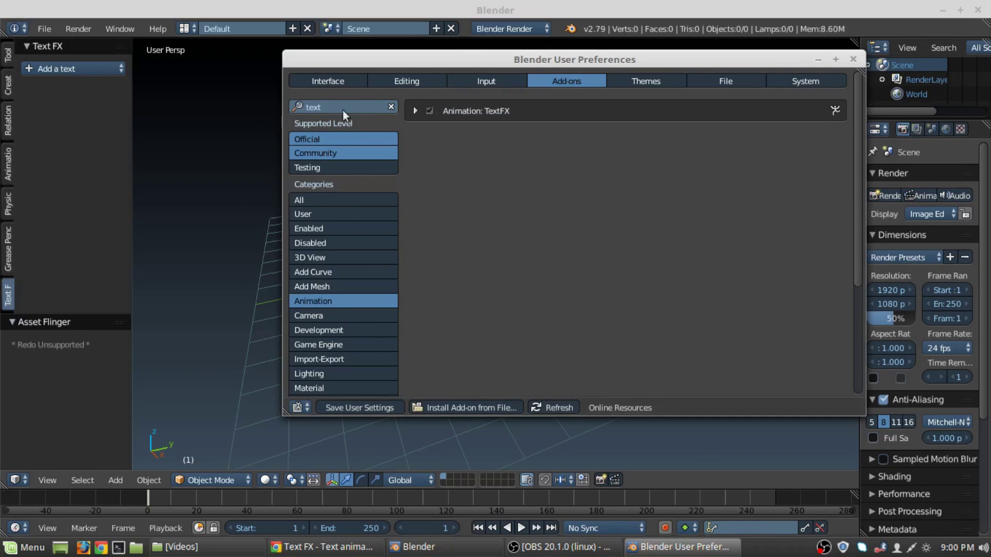
{"action": "left_click", "coordinate": [392, 107]}
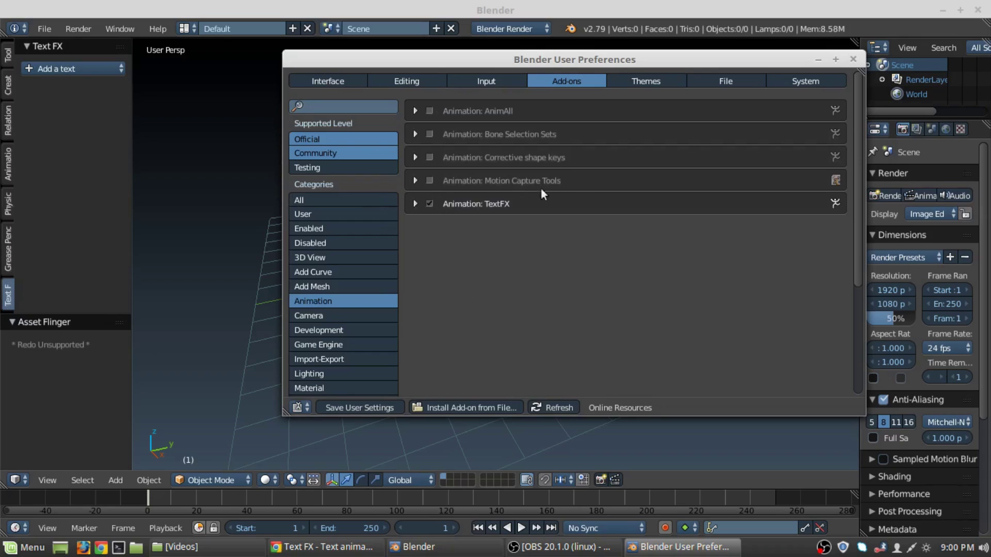
{"action": "left_click", "coordinate": [429, 204]}
{"action": "left_click", "coordinate": [428, 206]}
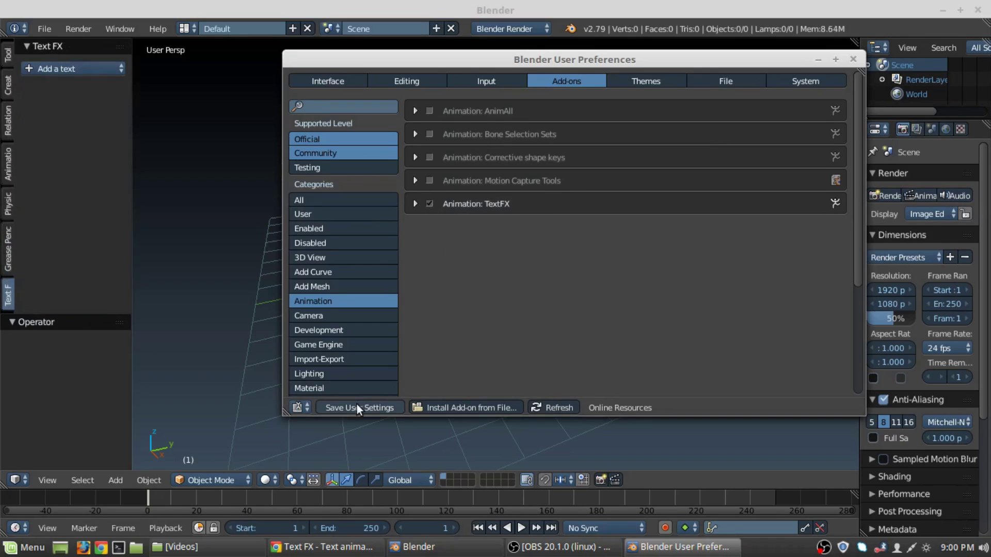
{"action": "left_click", "coordinate": [850, 60]}
{"action": "left_click", "coordinate": [45, 69]}
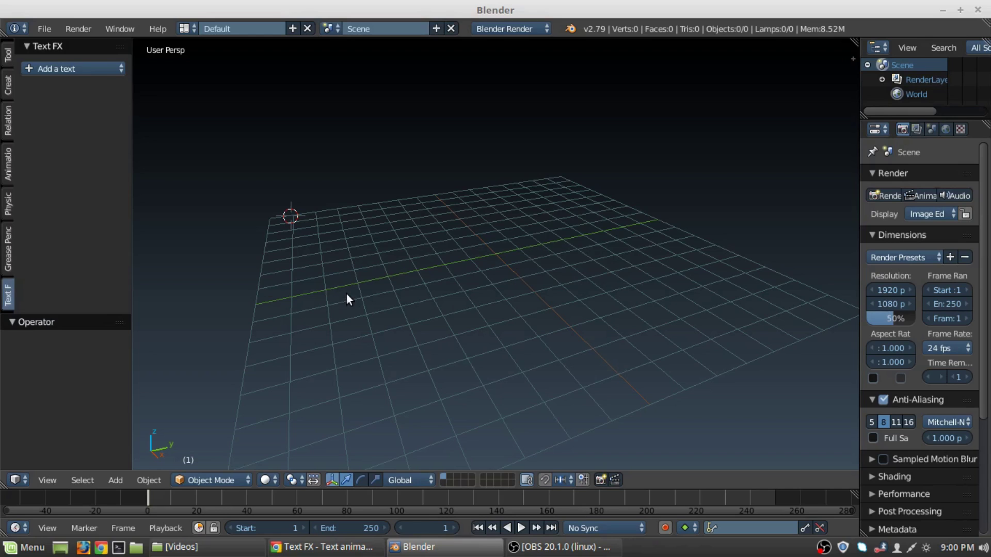
Snap the 3D cursor to the scene origin.
{"action": "key", "text": "shift+a"}
{"action": "mouse_move", "coordinate": [493, 228]}
{"action": "key", "text": "shift+s"}
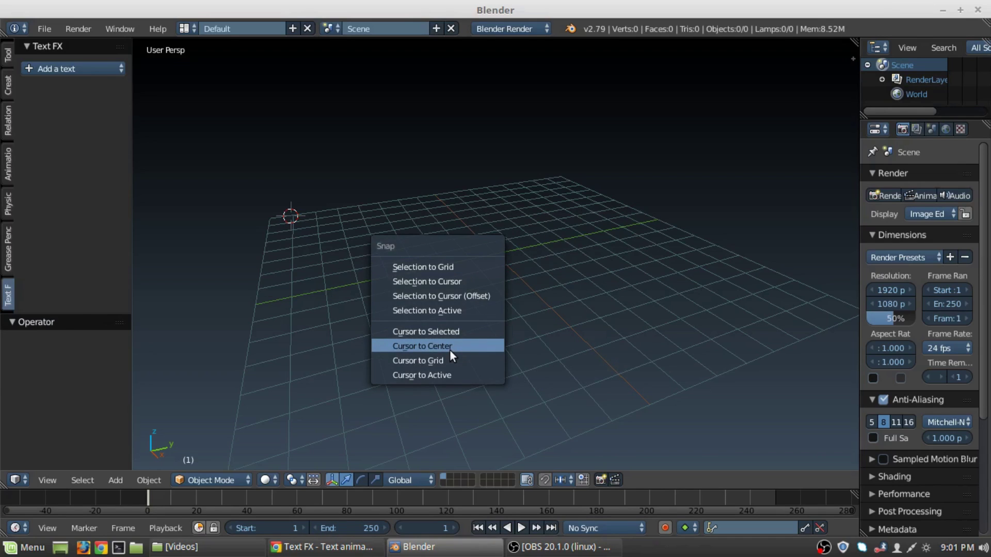
{"action": "left_click", "coordinate": [450, 347]}
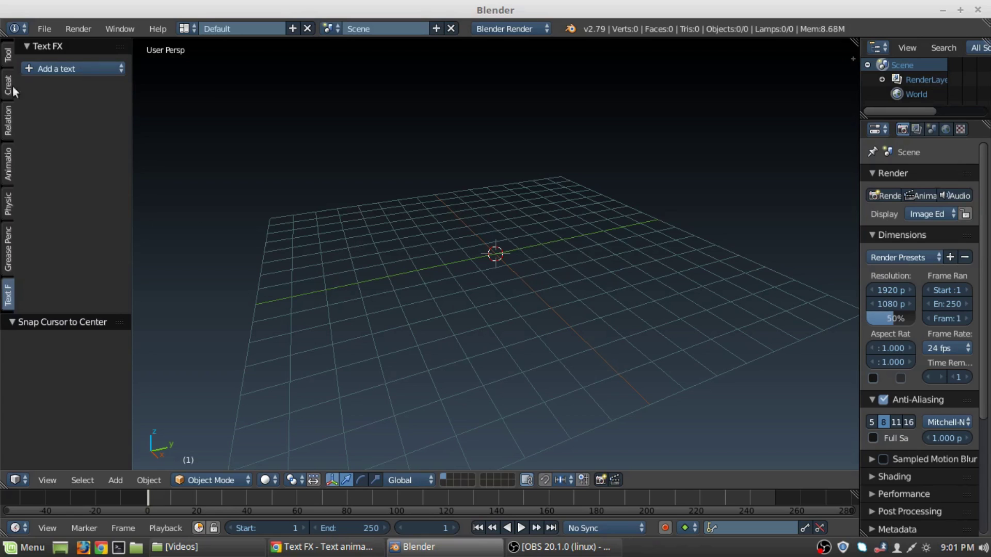
Add a simple Text FX text object and tilt the view down onto it.
{"action": "left_click", "coordinate": [36, 66]}
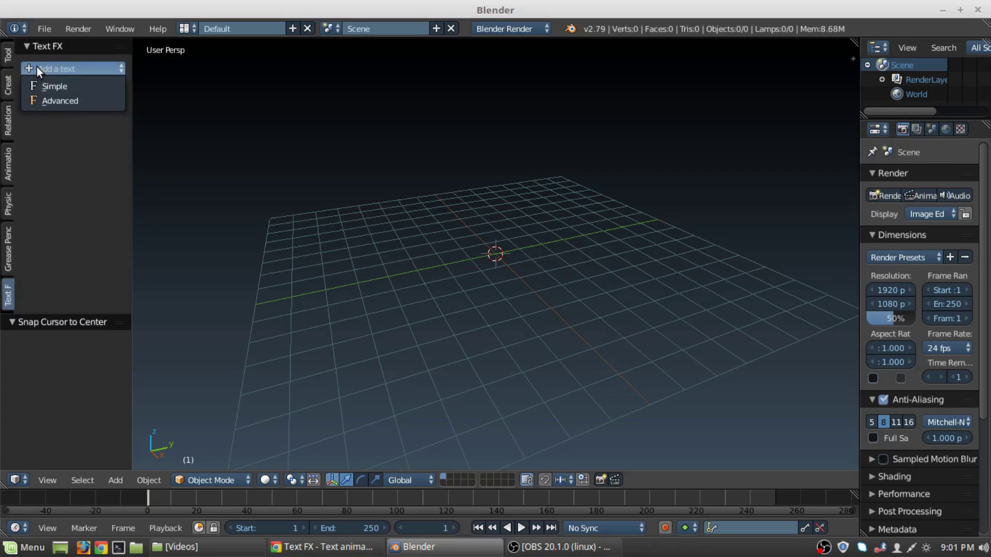
{"action": "left_click", "coordinate": [47, 86]}
{"action": "middle_click_drag", "start_coordinate": [293, 200], "coordinate": [436, 285]}
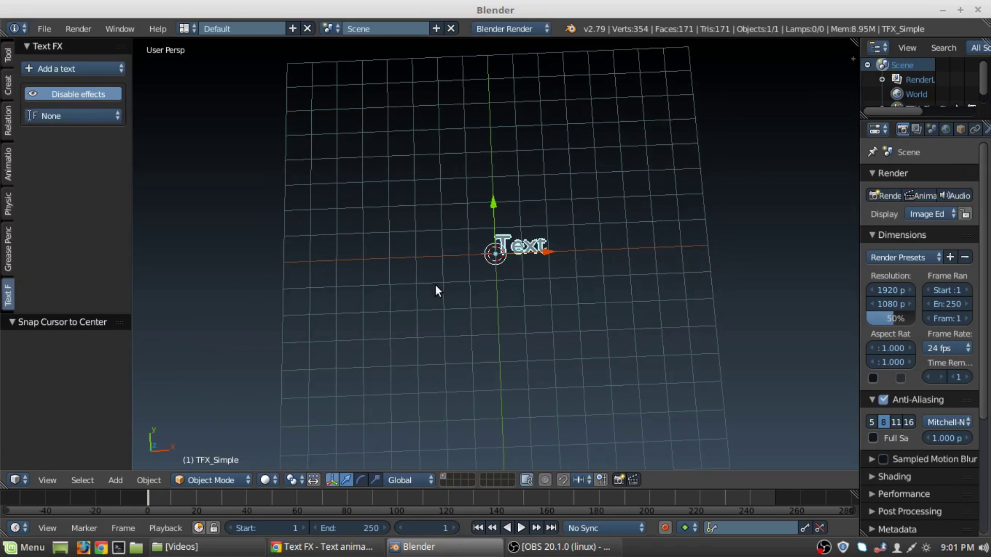
{"action": "scroll", "coordinate": [435, 285], "scroll_direction": "up", "scroll_amount": 2}
{"action": "middle_click_drag", "start_coordinate": [524, 257], "coordinate": [525, 259]}
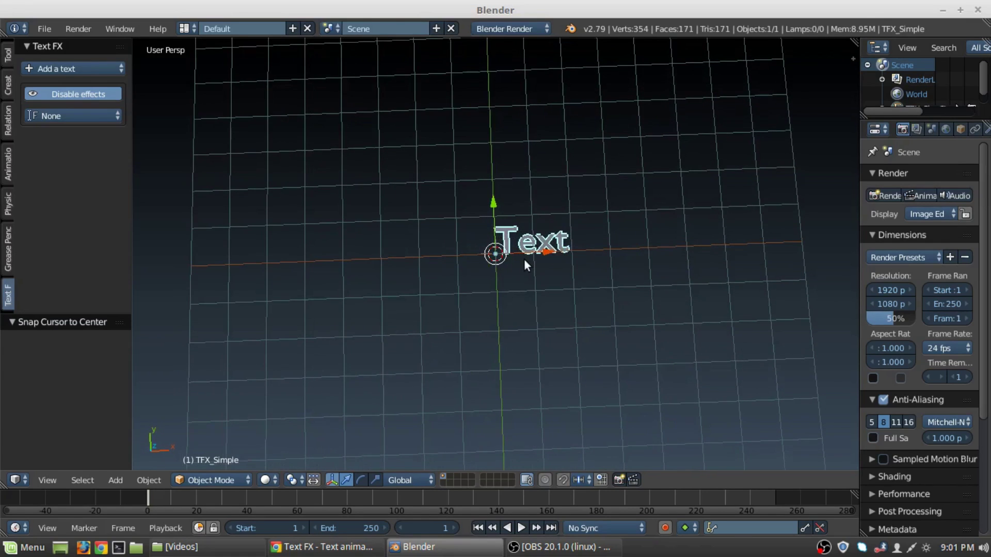
Apply the Typewriter effect with the person's name as its text and preview playback.
{"action": "left_click", "coordinate": [107, 110]}
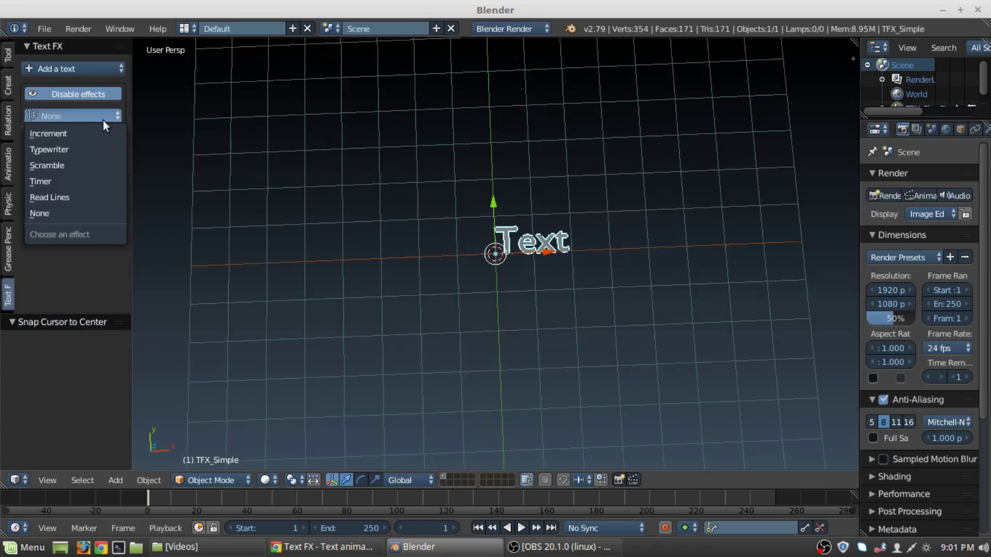
{"action": "left_click", "coordinate": [71, 154]}
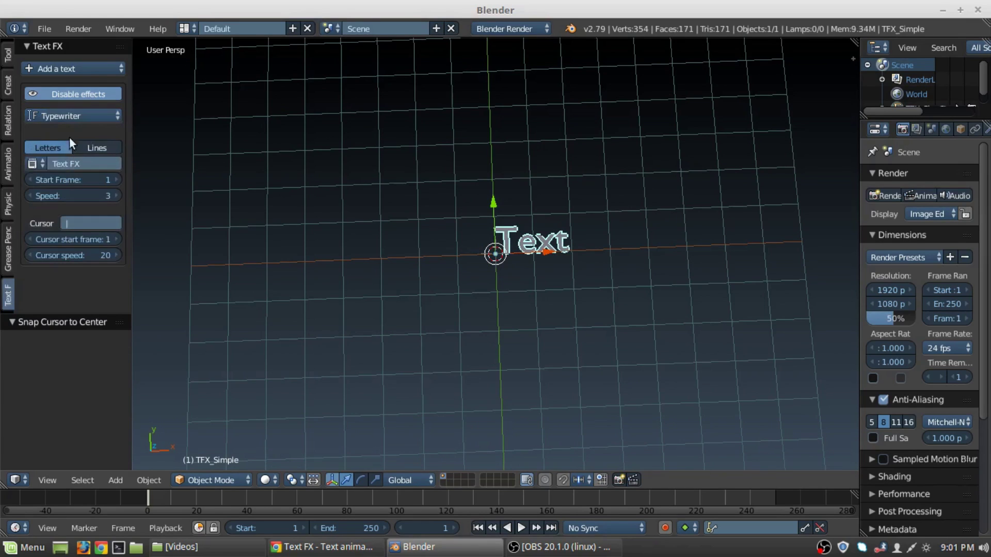
{"action": "left_click", "coordinate": [72, 166]}
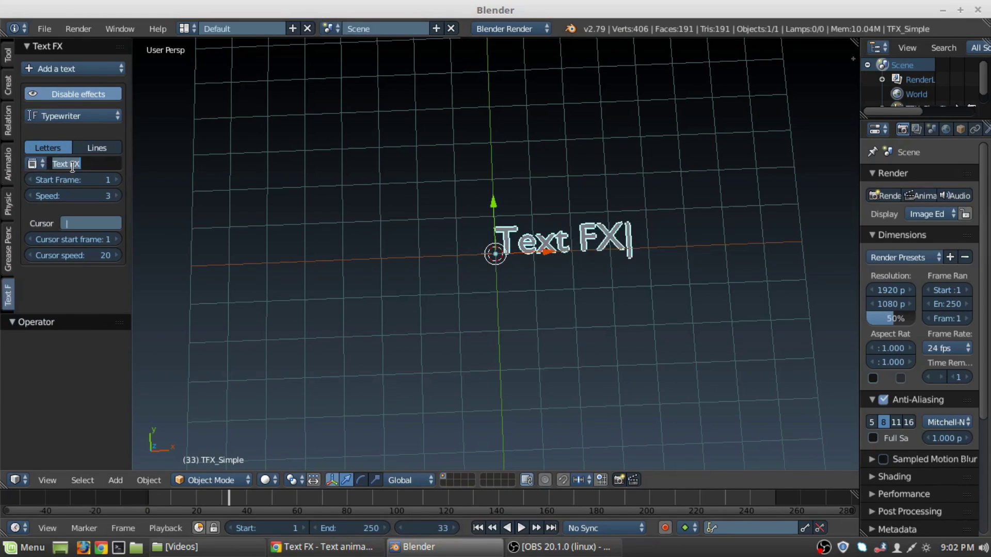
{"action": "key", "text": "Return"}
{"action": "left_click", "coordinate": [478, 528]}
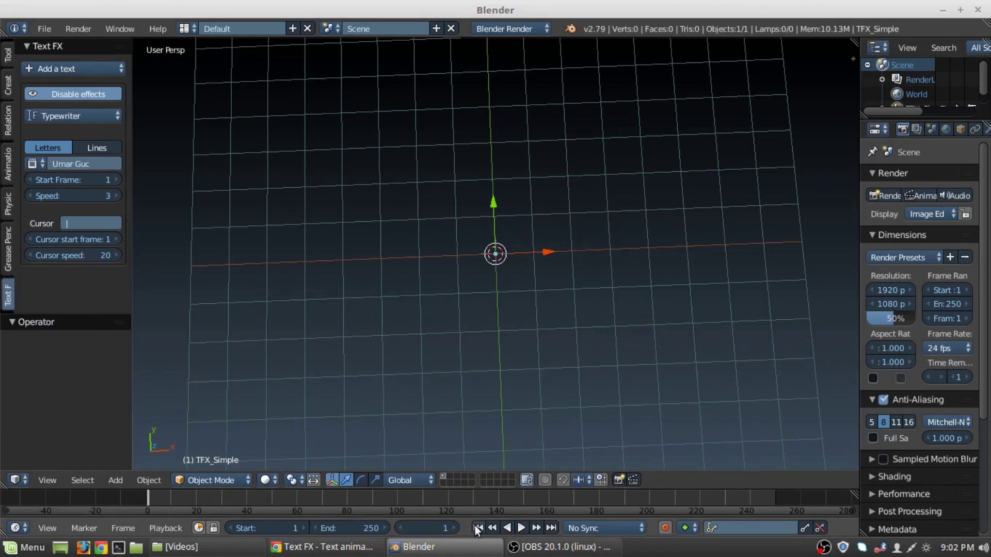
{"action": "left_click", "coordinate": [521, 528]}
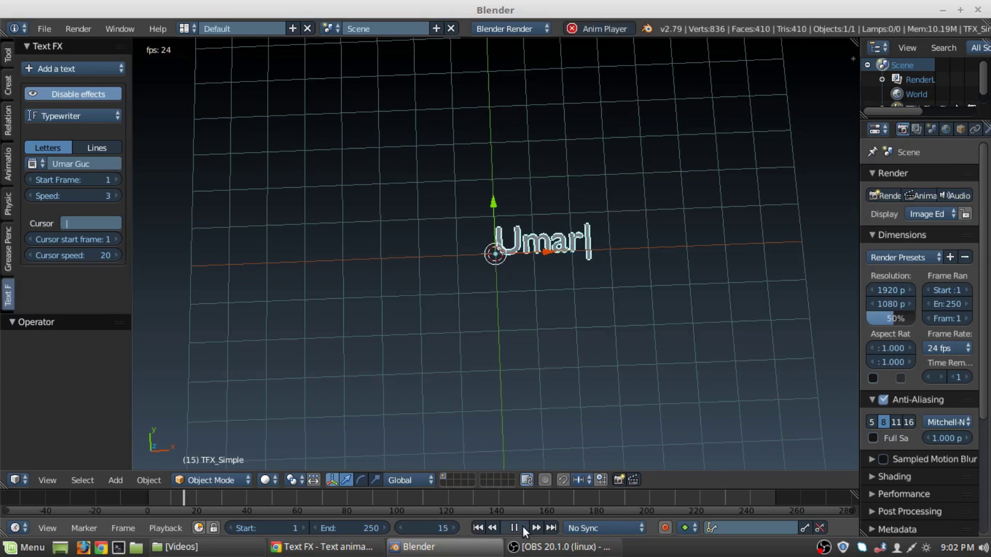
{"action": "left_click", "coordinate": [511, 528]}
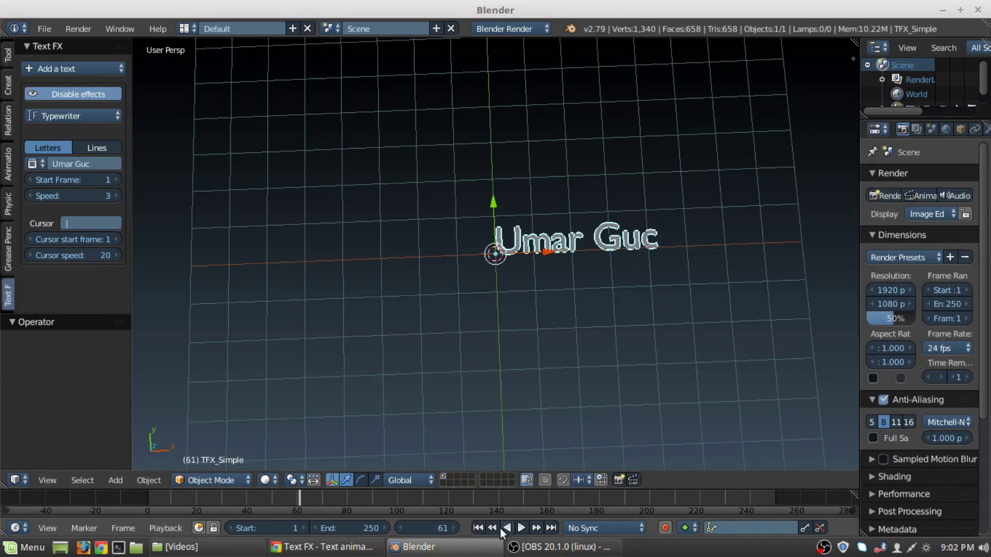
Set the animation end frame to 26 and replay the shortened typewriter animation.
{"action": "left_click_drag", "start_coordinate": [364, 528], "coordinate": [336, 528]}
{"action": "mouse_move", "coordinate": [206, 497]}
{"action": "left_mouse_down"}
{"action": "mouse_move", "coordinate": [241, 500]}
{"action": "mouse_move", "coordinate": [195, 500]}
{"action": "mouse_move", "coordinate": [212, 497]}
{"action": "left_mouse_up"}
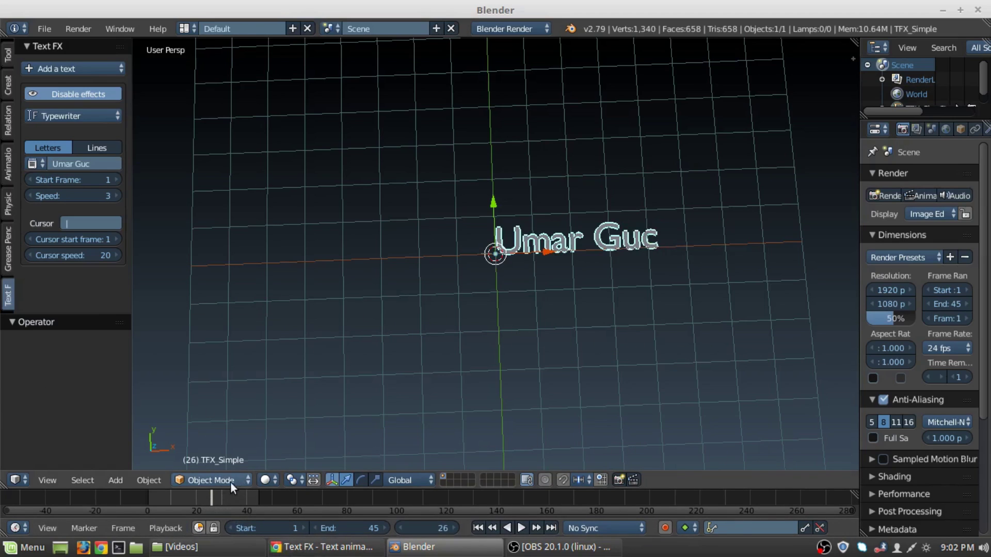
{"action": "key", "text": "e"}
{"action": "key", "text": "space"}
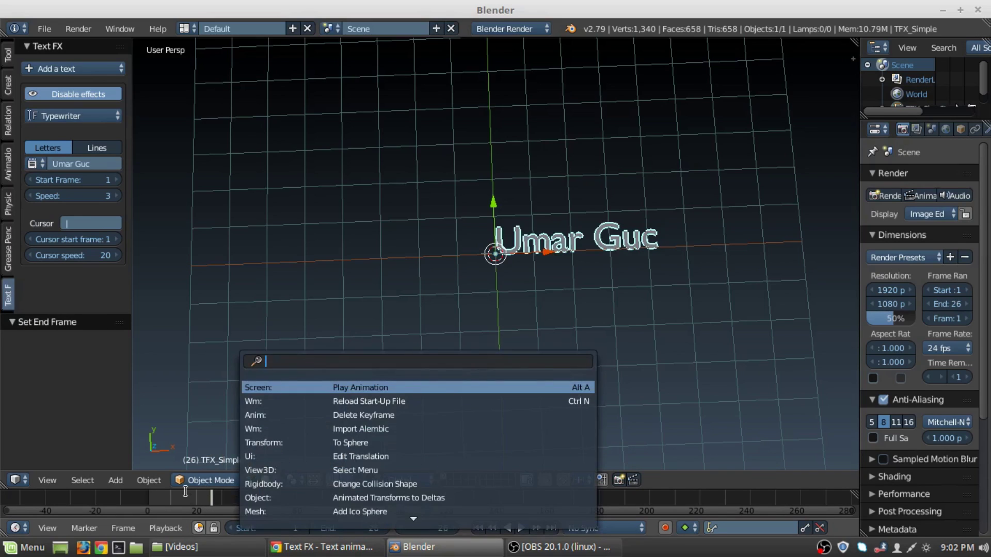
{"action": "key", "text": "Escape"}
{"action": "left_click", "coordinate": [521, 527]}
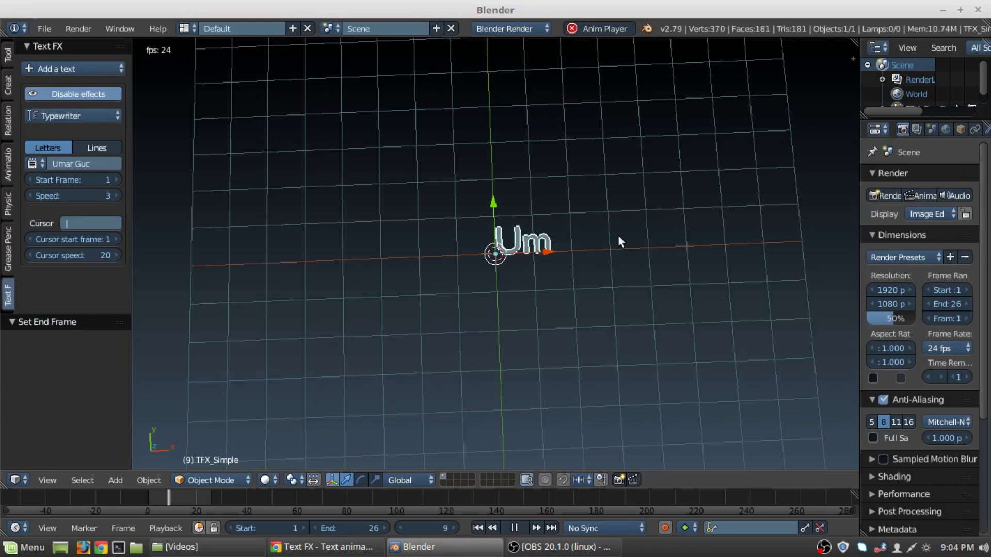
{"action": "left_click", "coordinate": [522, 528]}
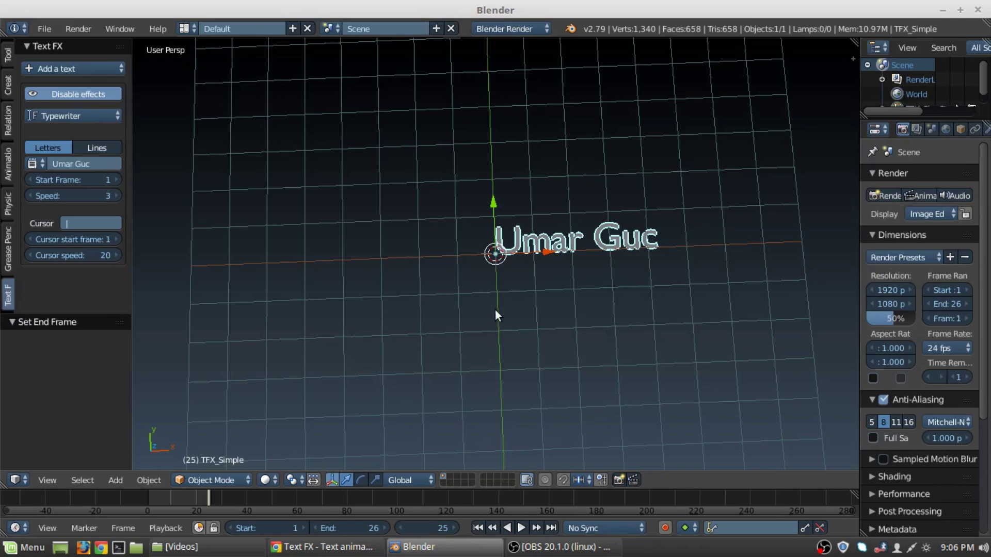
{"action": "middle_click_drag", "start_coordinate": [496, 312], "coordinate": [420, 212]}
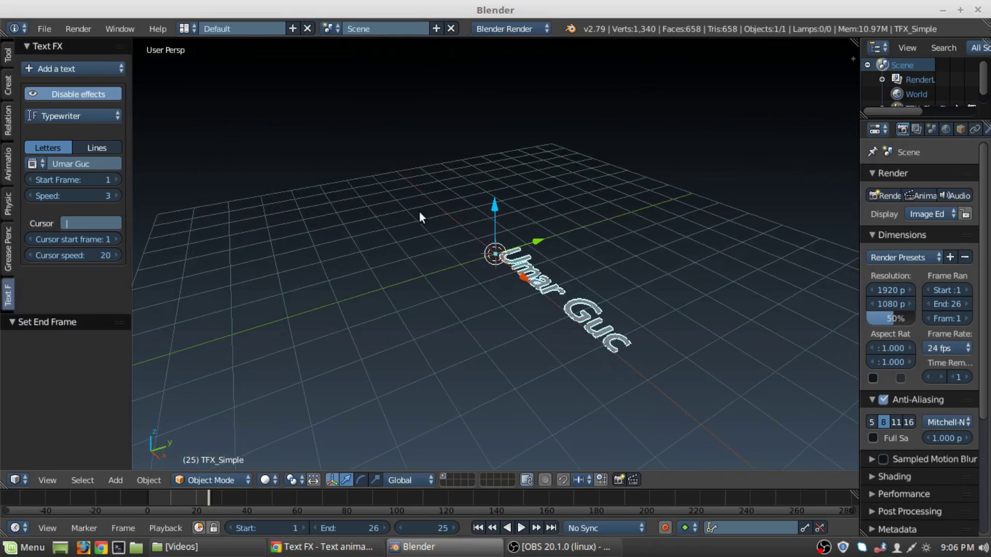
Delete the typewriter text and open the Add-ons preferences listing all categories.
{"action": "key", "text": "Delete"}
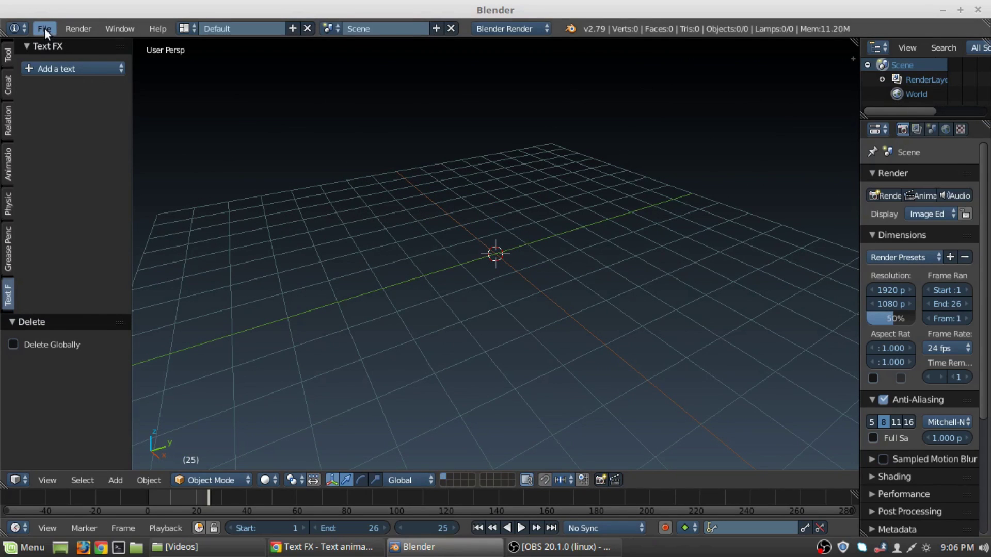
{"action": "left_click", "coordinate": [44, 28]}
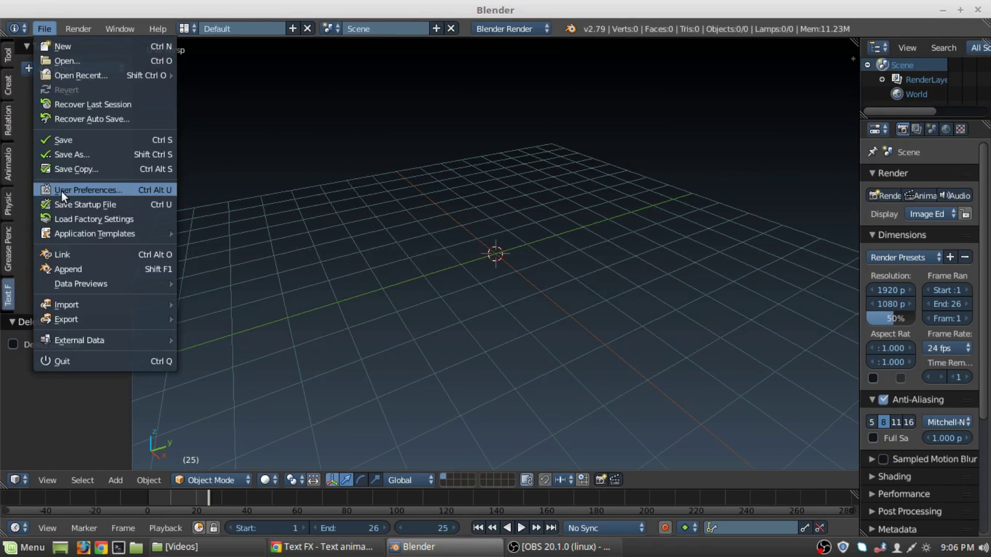
{"action": "left_click", "coordinate": [61, 190]}
{"action": "left_click_drag", "start_coordinate": [279, 27], "coordinate": [531, 70]}
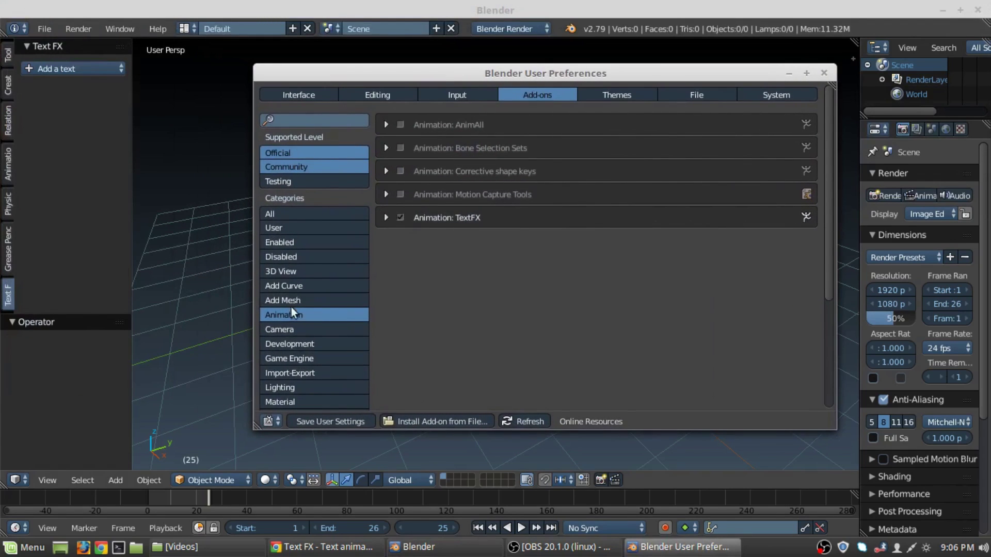
{"action": "left_click", "coordinate": [303, 215]}
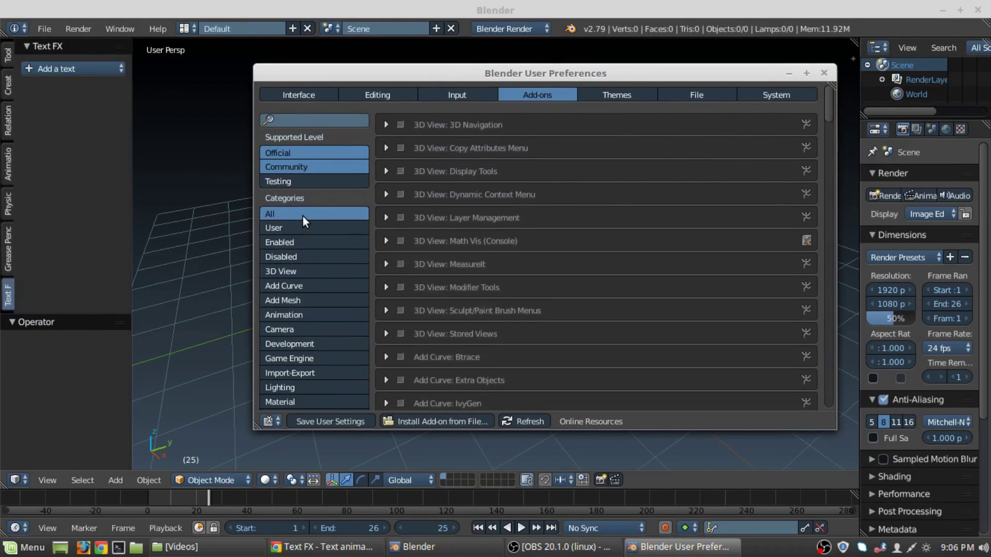
{"action": "left_click", "coordinate": [286, 312]}
{"action": "left_click", "coordinate": [298, 213]}
Enable the 3D View: Layer Management add-on and show its Layers tab in the tool shelf.
{"action": "left_click", "coordinate": [382, 239]}
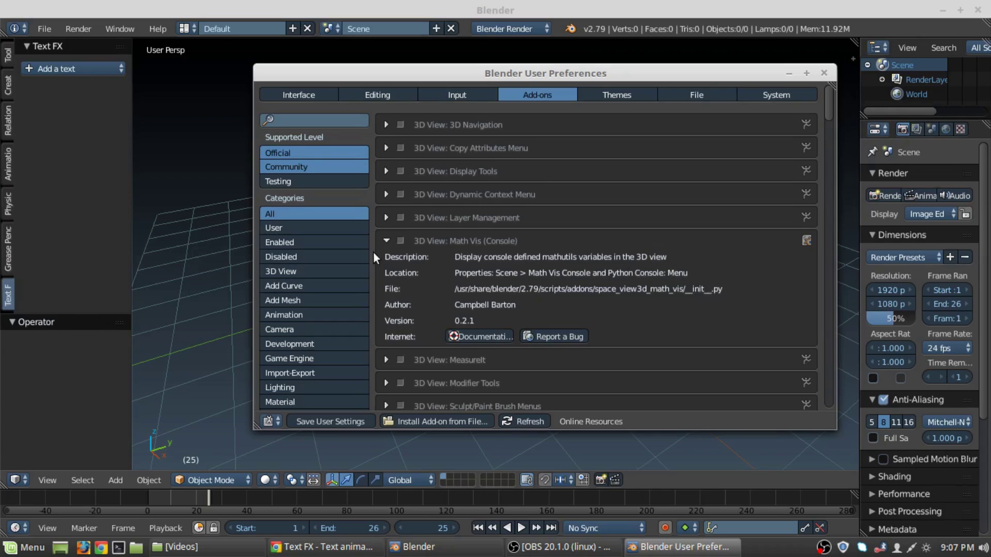
{"action": "left_click", "coordinate": [385, 243]}
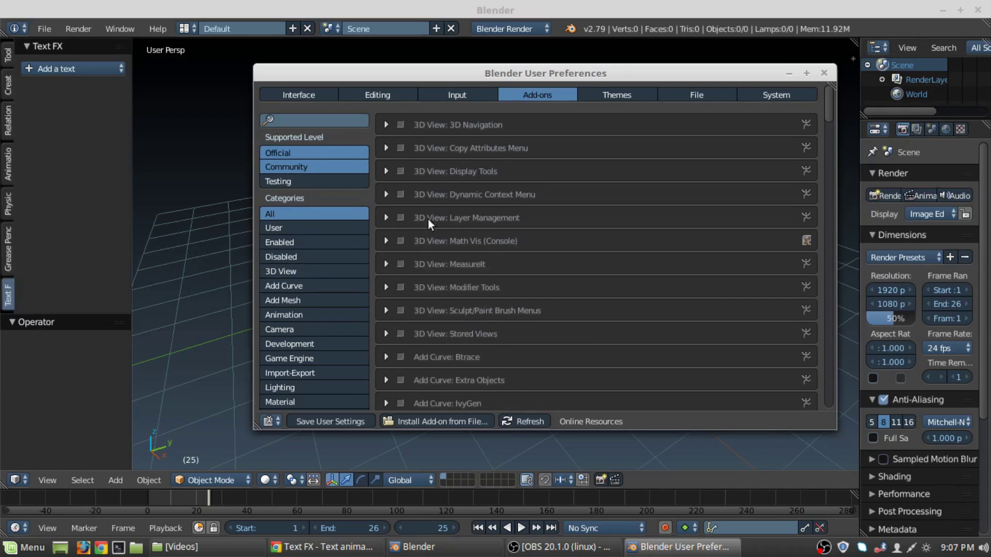
{"action": "left_click", "coordinate": [385, 218]}
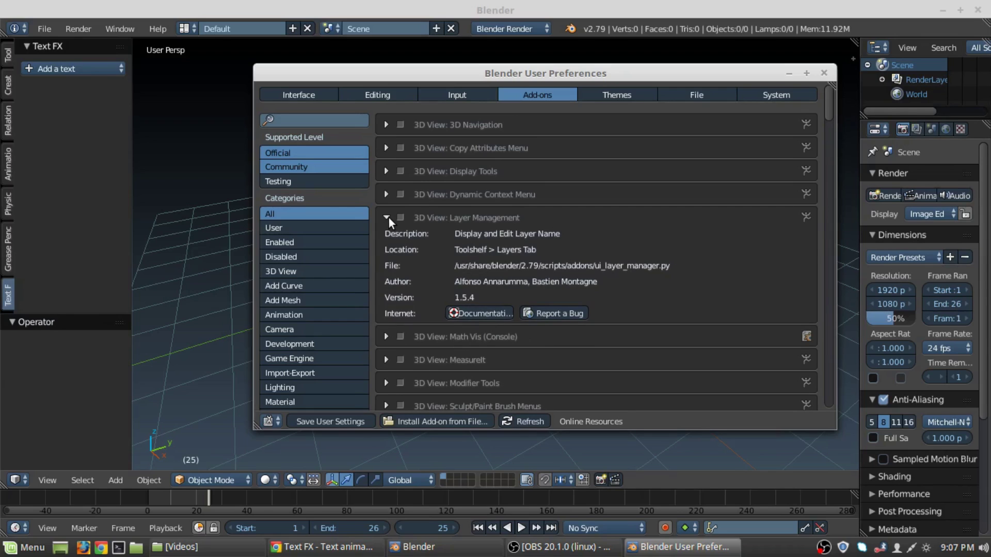
{"action": "left_click", "coordinate": [388, 218]}
{"action": "left_click", "coordinate": [396, 216]}
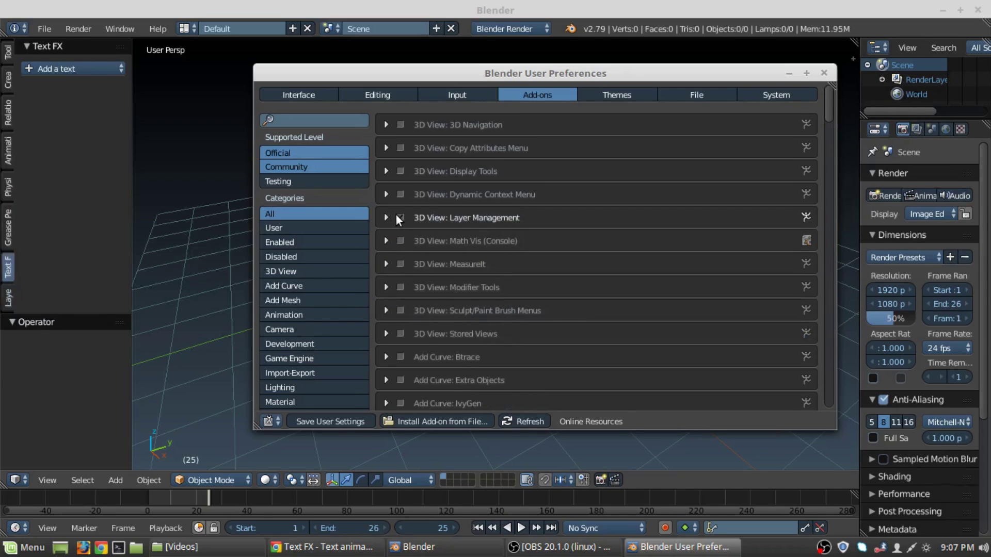
{"action": "left_click", "coordinate": [396, 216]}
{"action": "left_click", "coordinate": [395, 217]}
{"action": "left_click", "coordinate": [395, 217]}
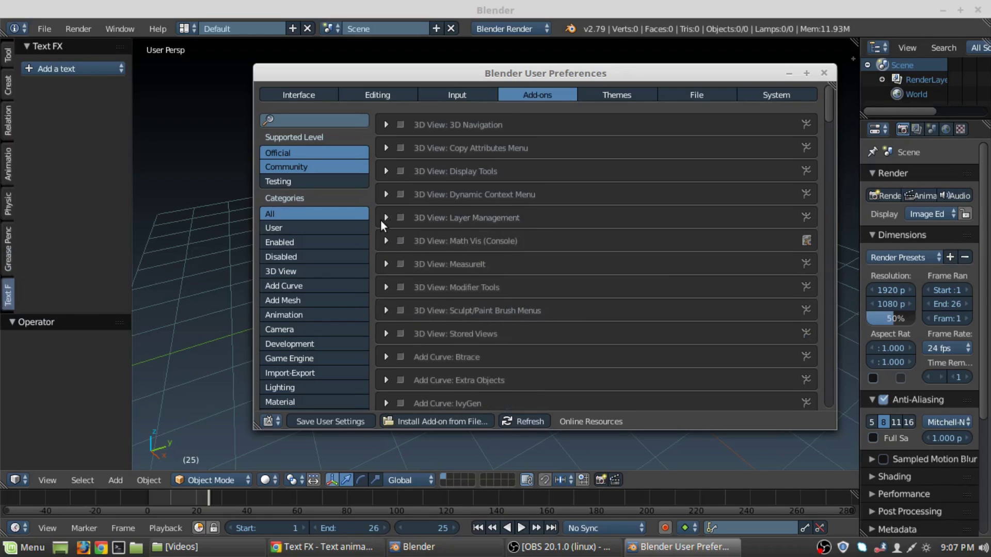
{"action": "left_click", "coordinate": [385, 218]}
{"action": "left_click", "coordinate": [385, 218]}
{"action": "left_click", "coordinate": [401, 217]}
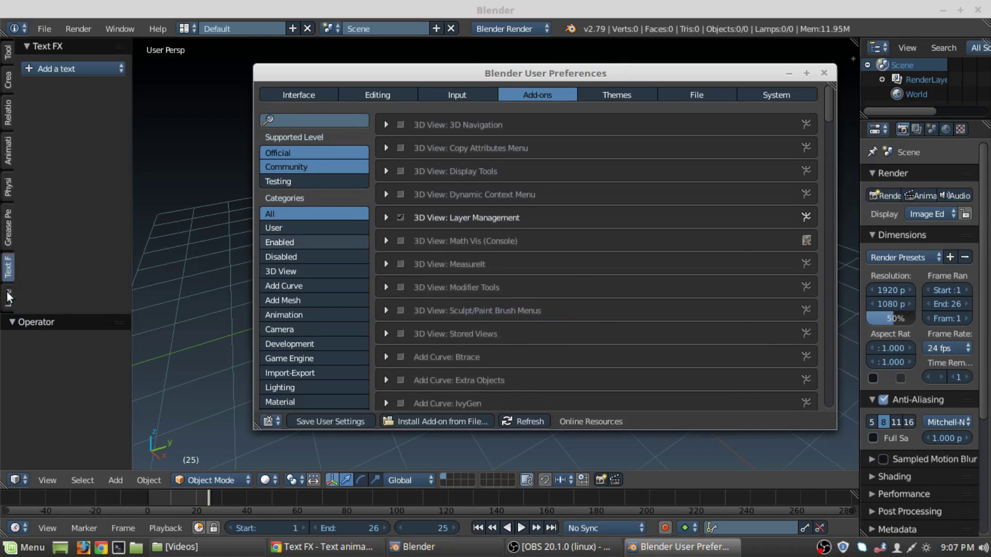
{"action": "left_click", "coordinate": [7, 293]}
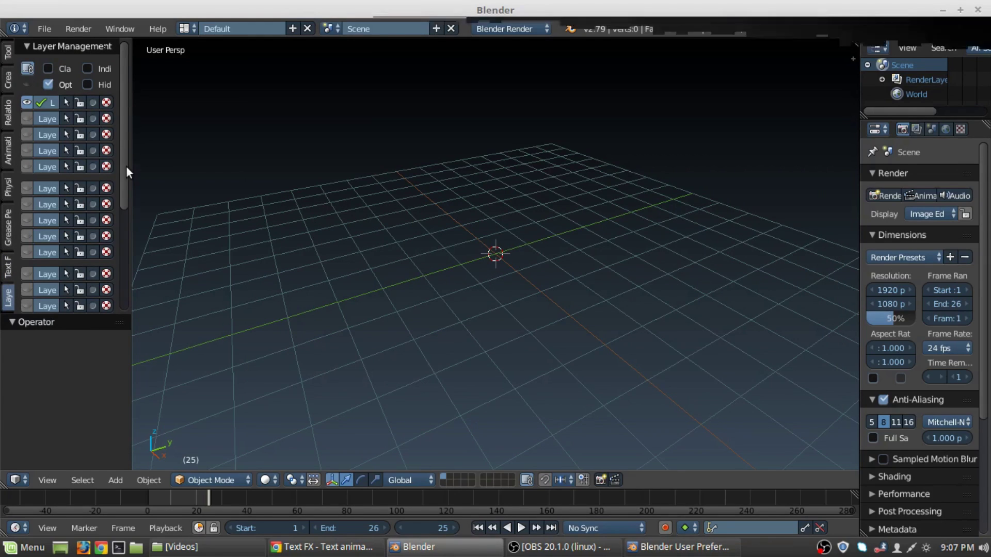
Widen the tool shelf so Layer01–Layer20 read fully, switching to Layer02 and back to Layer01.
{"action": "left_click_drag", "start_coordinate": [128, 166], "coordinate": [221, 157]}
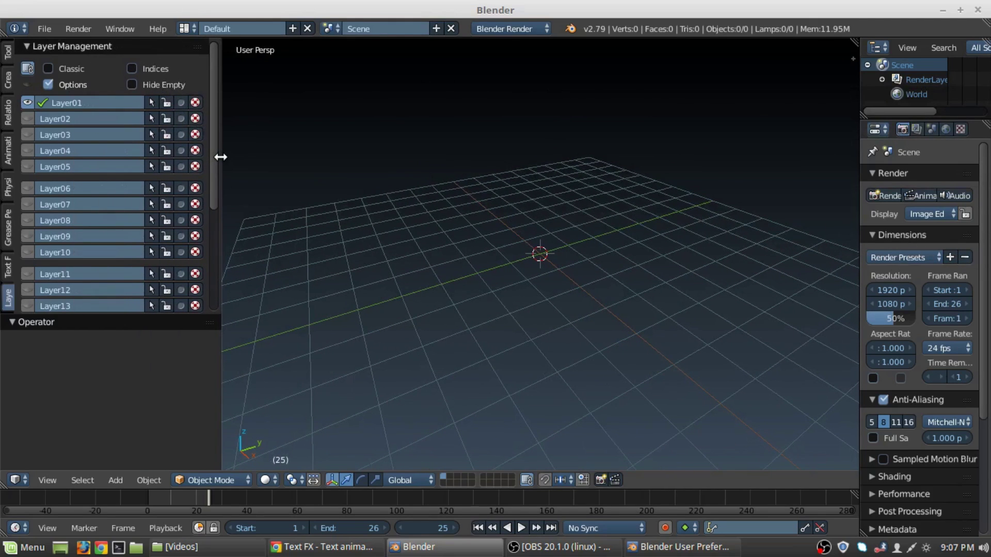
{"action": "left_click", "coordinate": [451, 476]}
{"action": "left_click", "coordinate": [443, 475]}
{"action": "scroll", "coordinate": [134, 183], "scroll_direction": "down", "scroll_amount": 5}
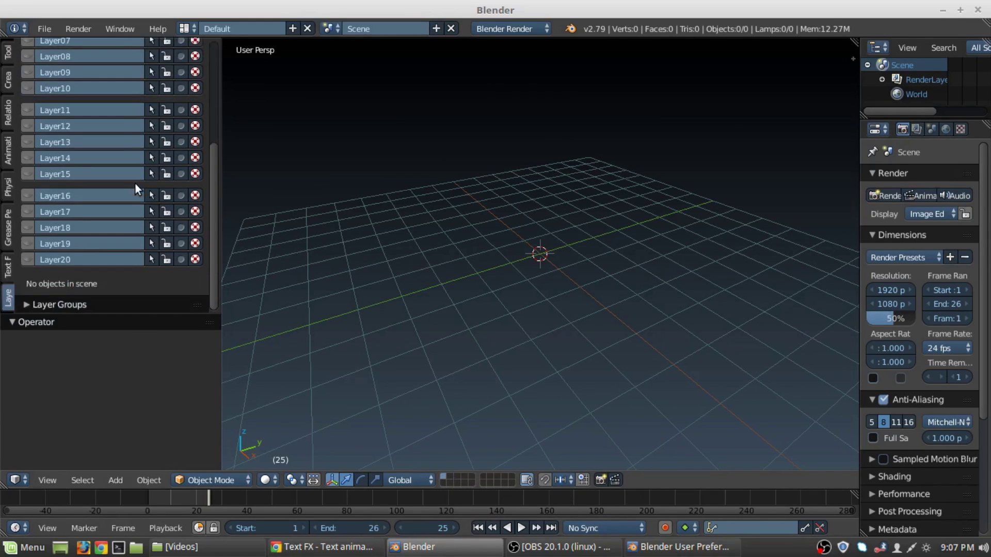
{"action": "scroll", "coordinate": [135, 206], "scroll_direction": "up", "scroll_amount": 5}
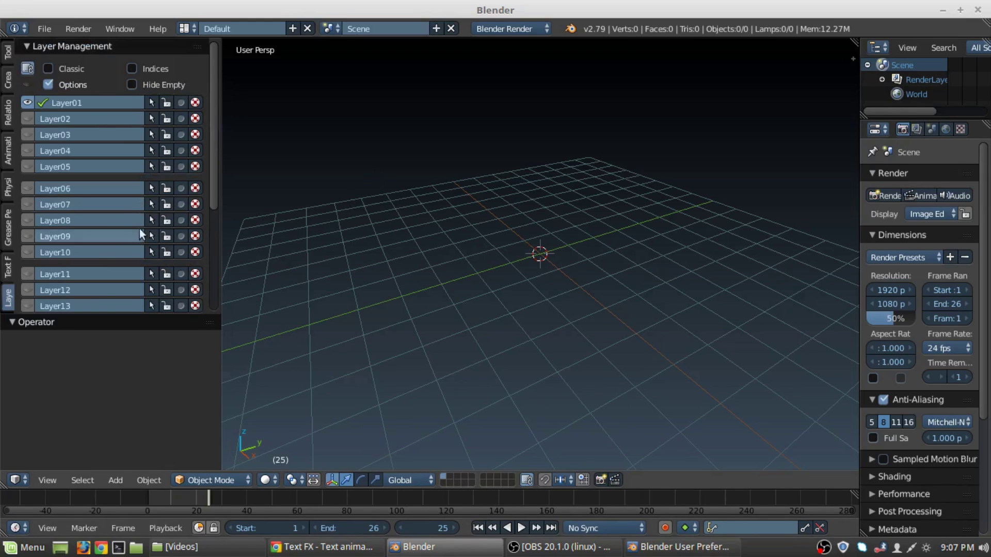
{"action": "scroll", "coordinate": [125, 130], "scroll_direction": "down", "scroll_amount": 4}
{"action": "scroll", "coordinate": [125, 132], "scroll_direction": "down", "scroll_amount": 4}
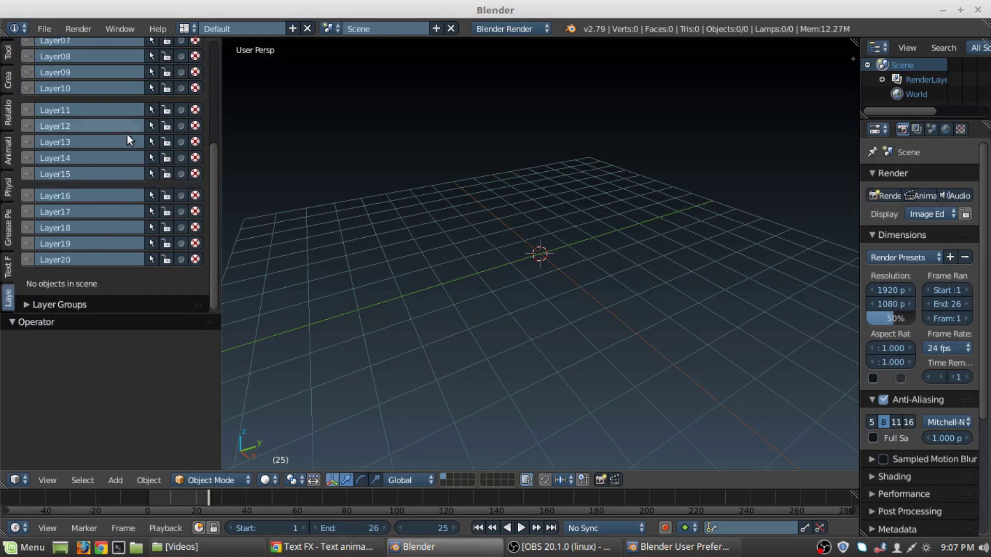
{"action": "scroll", "coordinate": [148, 227], "scroll_direction": "up", "scroll_amount": 10}
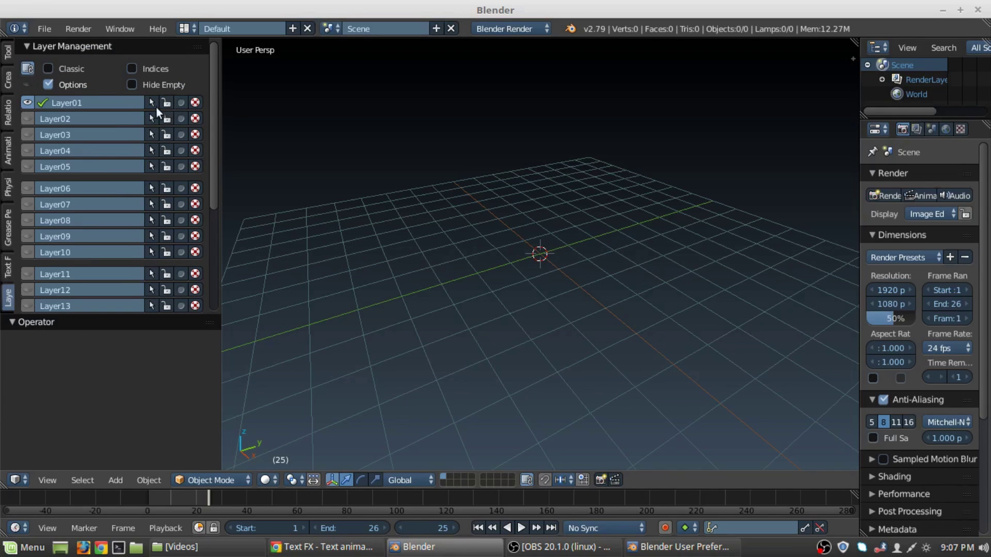
{"action": "key", "text": "Delete"}
{"action": "left_click", "coordinate": [44, 29]}
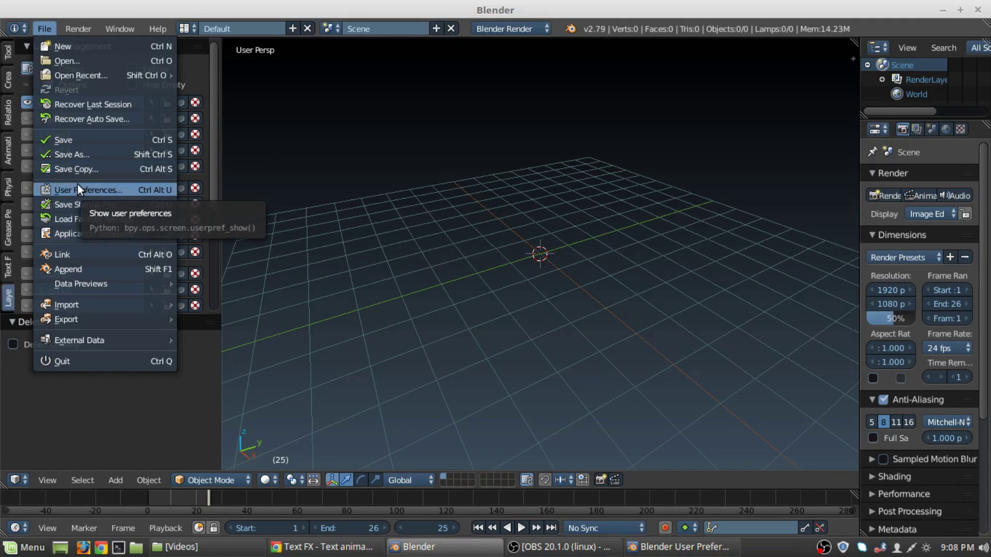
{"action": "left_click", "coordinate": [79, 190]}
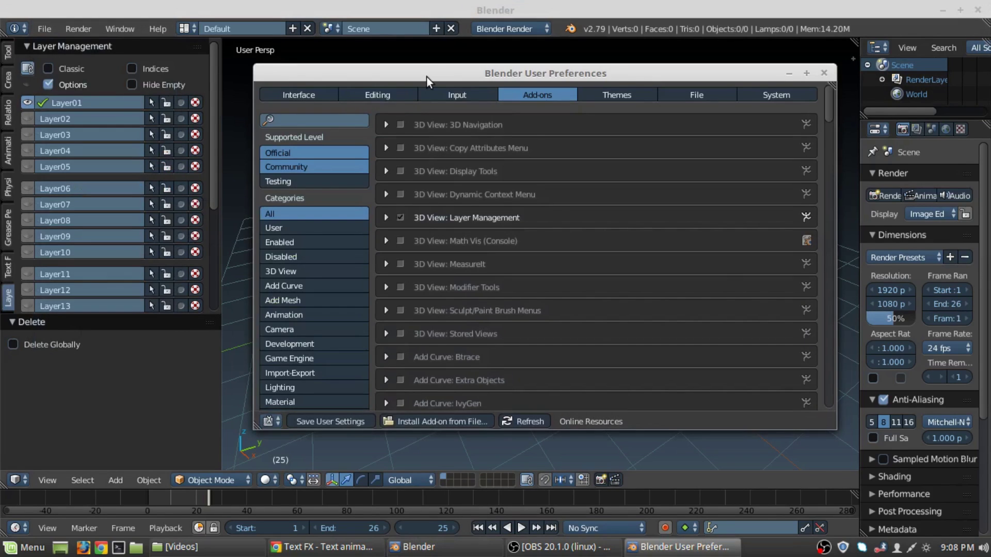
{"action": "left_click_drag", "start_coordinate": [426, 77], "coordinate": [447, 62]}
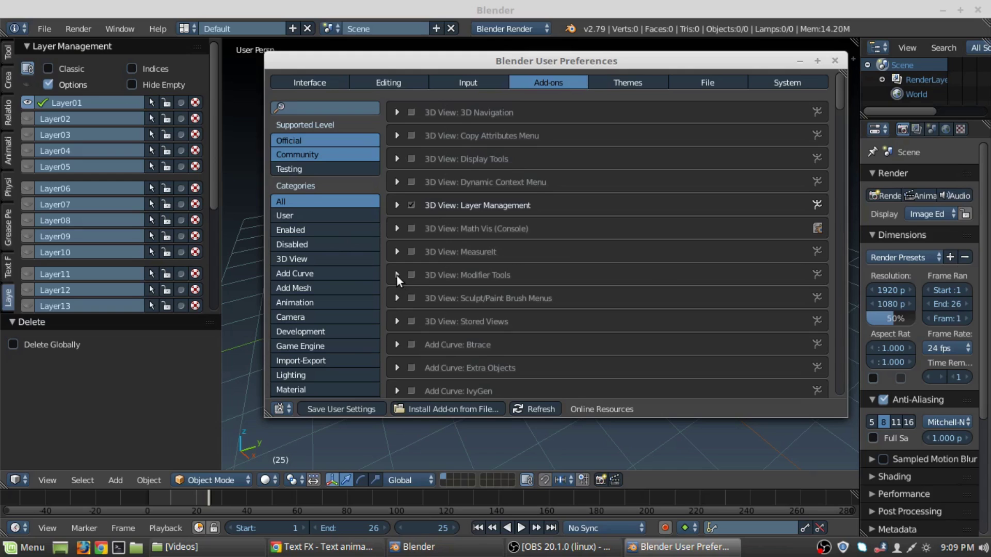
{"action": "left_click", "coordinate": [396, 252]}
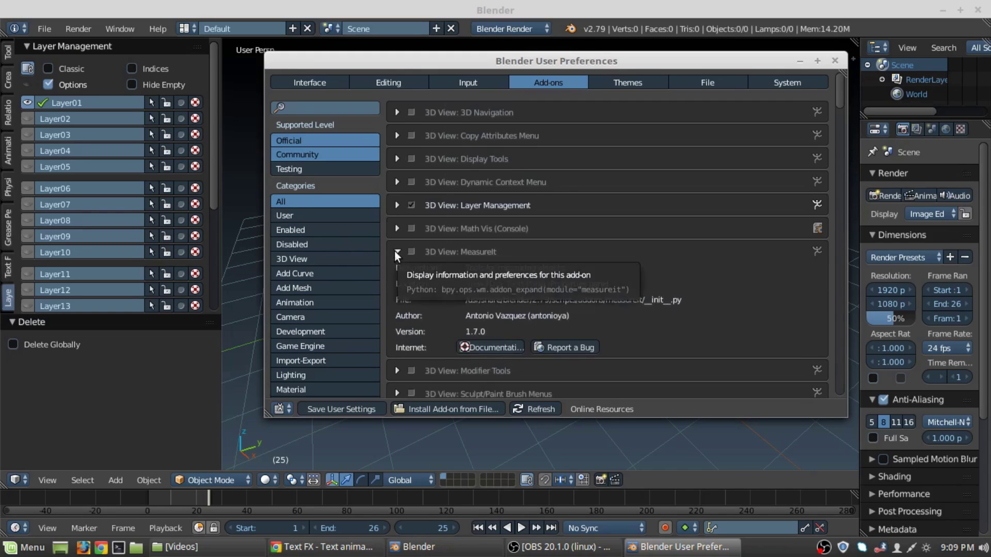
{"action": "left_click", "coordinate": [397, 252]}
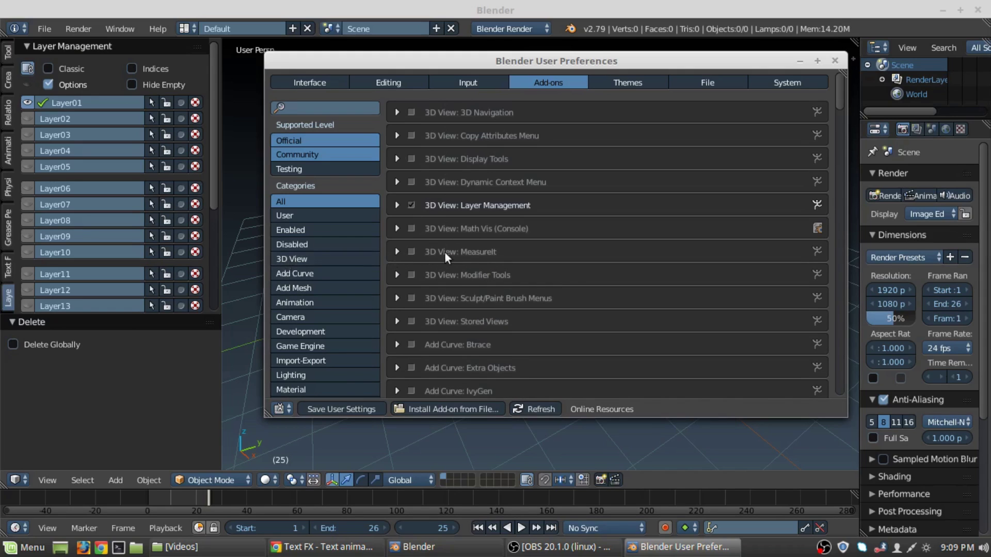
{"action": "left_click", "coordinate": [396, 252]}
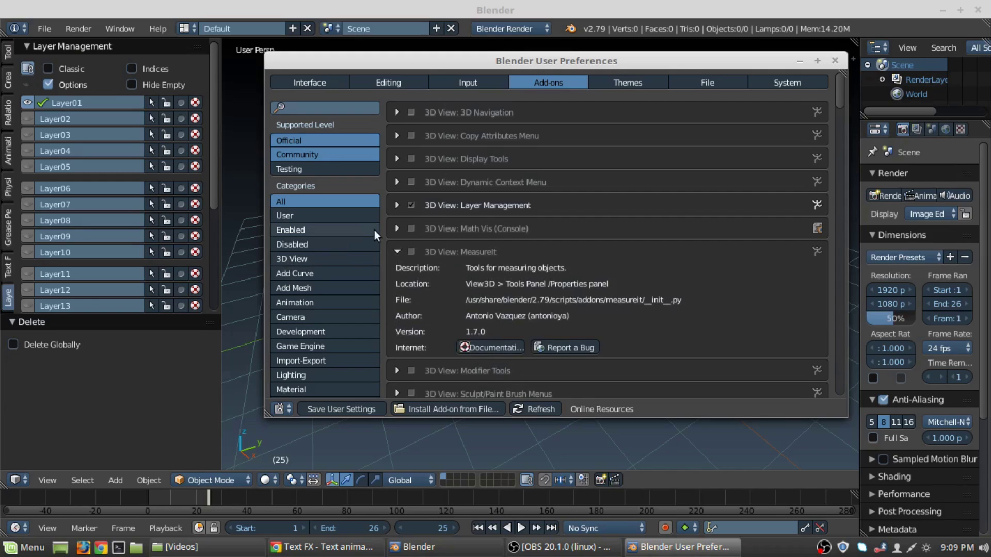
{"action": "left_click", "coordinate": [397, 252]}
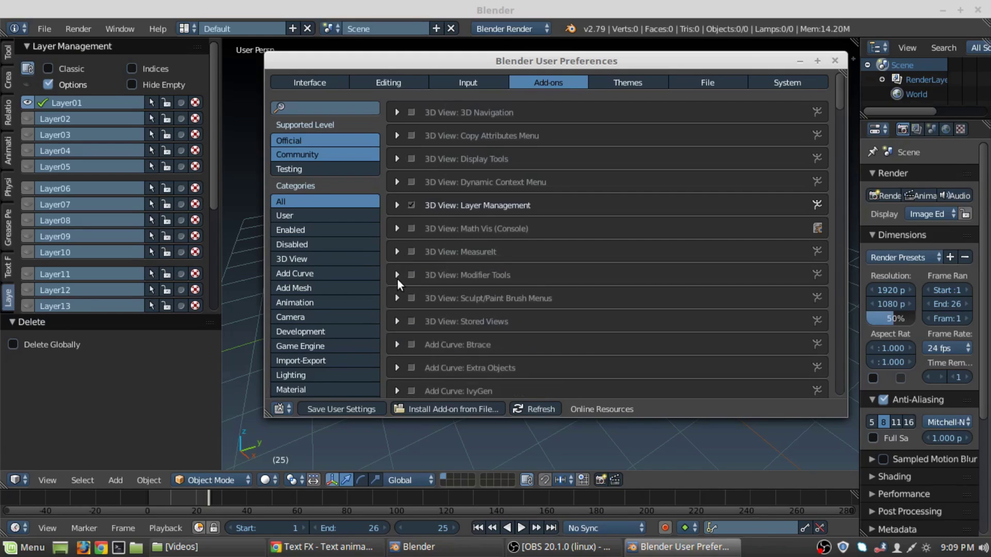
{"action": "left_click", "coordinate": [316, 107]}
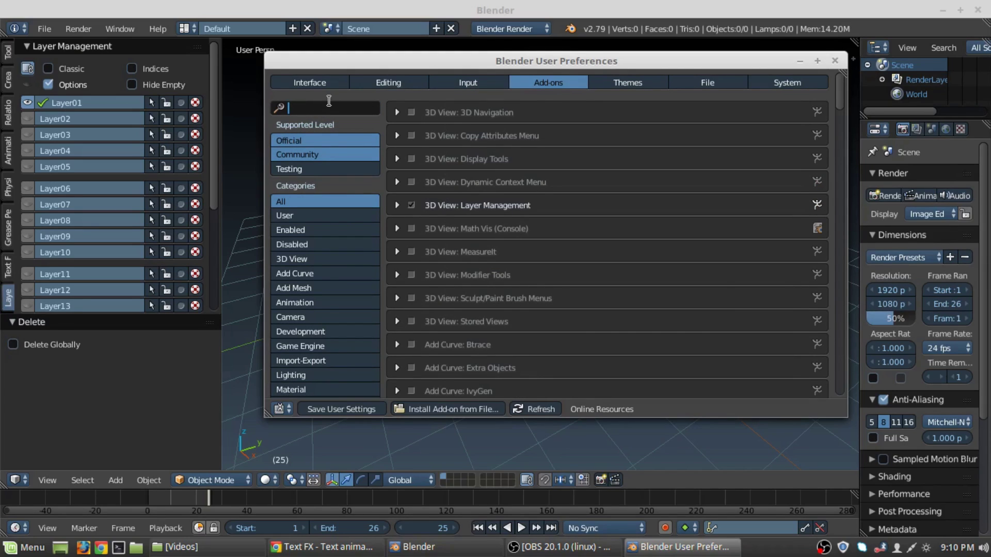
Search add-ons for 'Arc', enable Archimesh, then clear the search.
{"action": "type", "text": "Ar"}
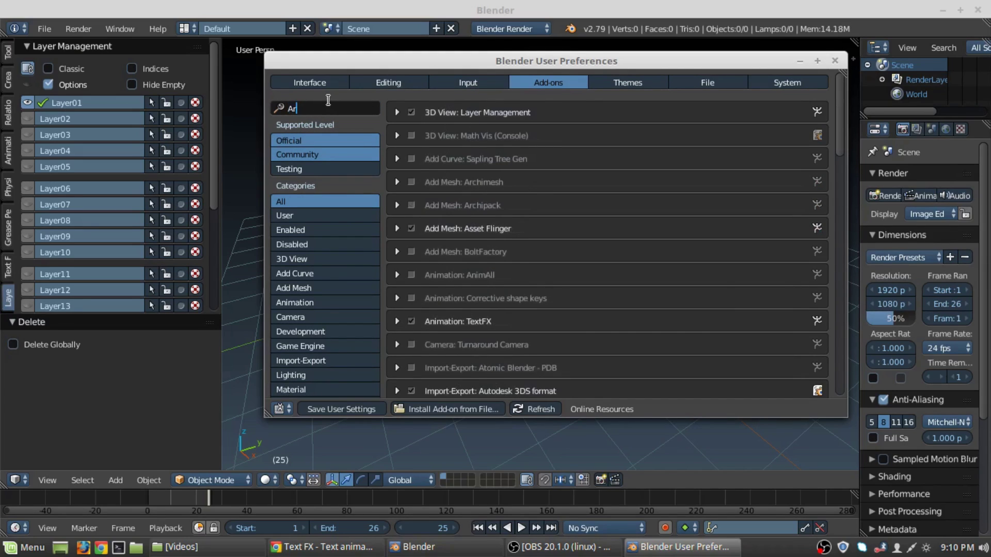
{"action": "type", "text": "c"}
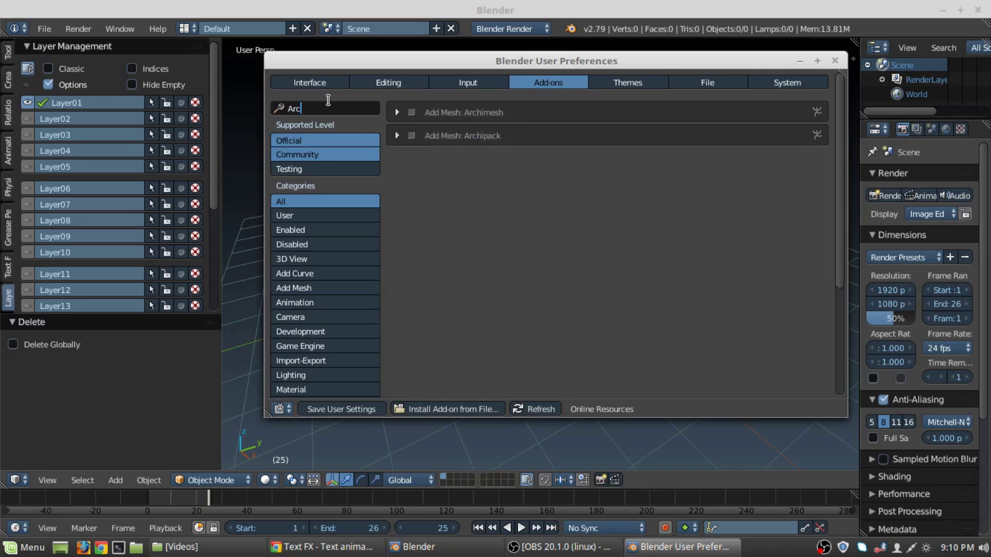
{"action": "key", "text": "Return"}
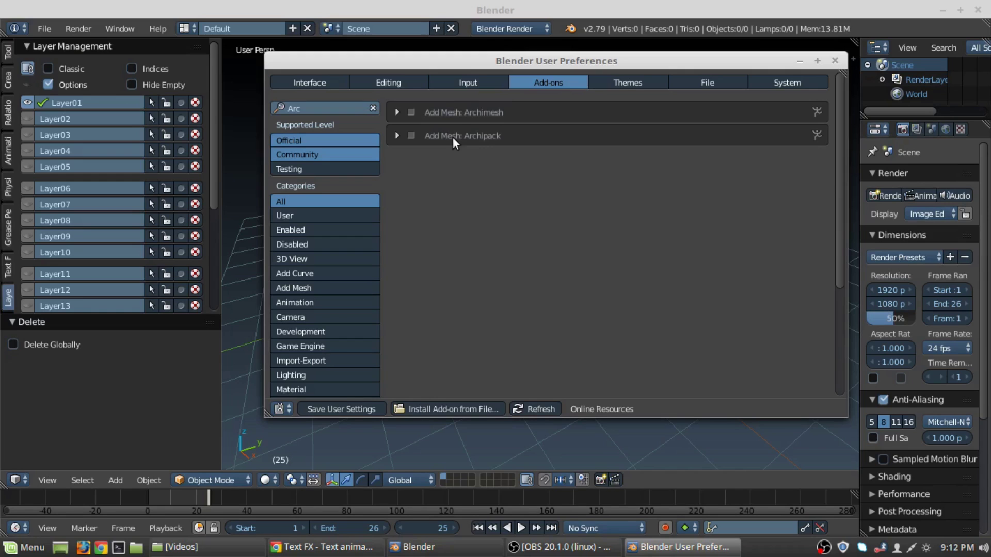
{"action": "left_click", "coordinate": [411, 113]}
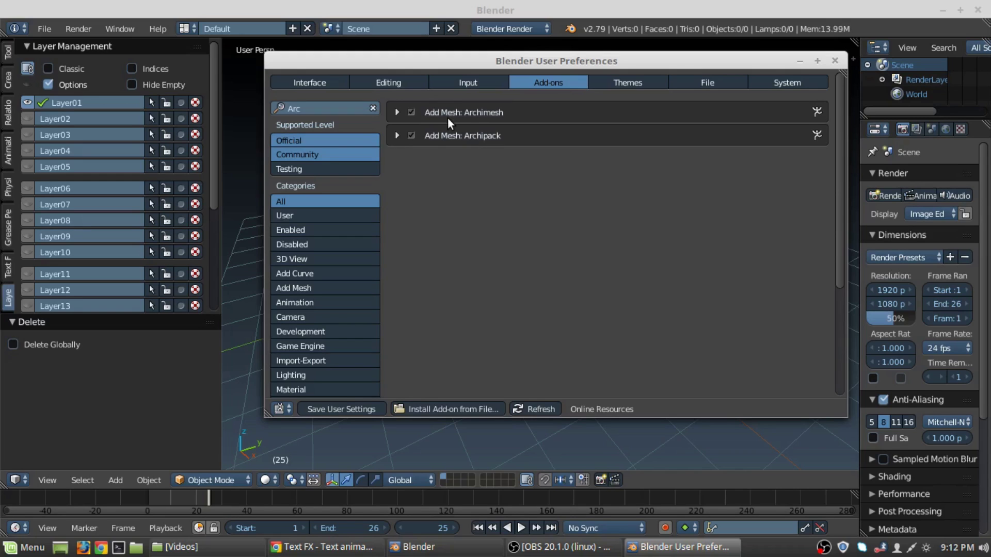
{"action": "left_click", "coordinate": [373, 108]}
{"action": "left_click", "coordinate": [348, 108]}
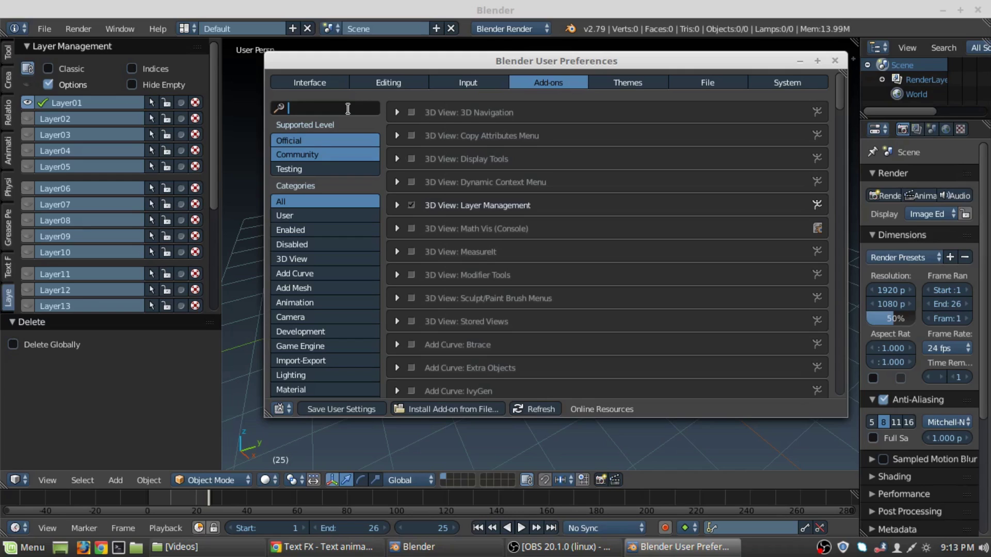
Search 'Sky', enable Lighting: Dynamic Sky, clear the search and close User Preferences.
{"action": "type", "text": "Sky"}
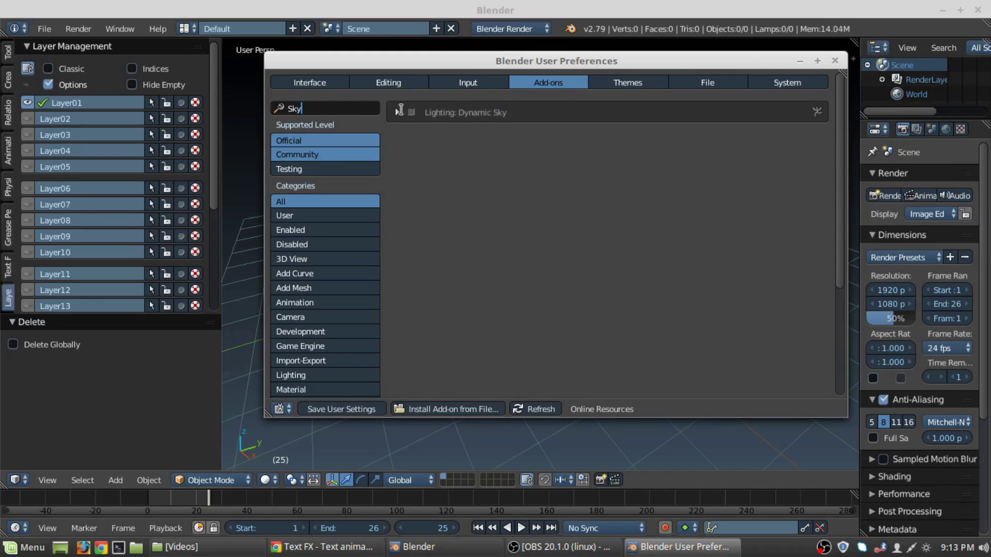
{"action": "key", "text": "Return"}
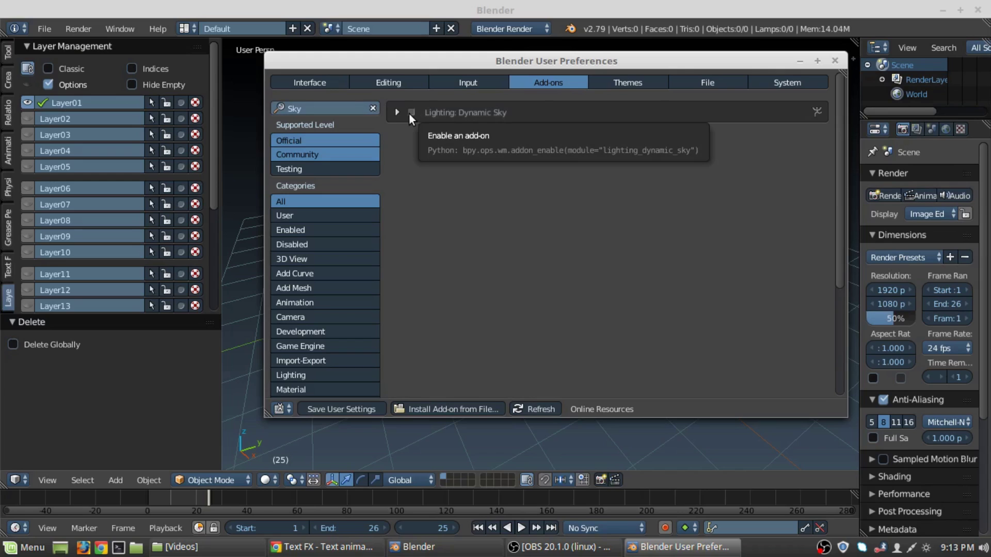
{"action": "left_click", "coordinate": [411, 112]}
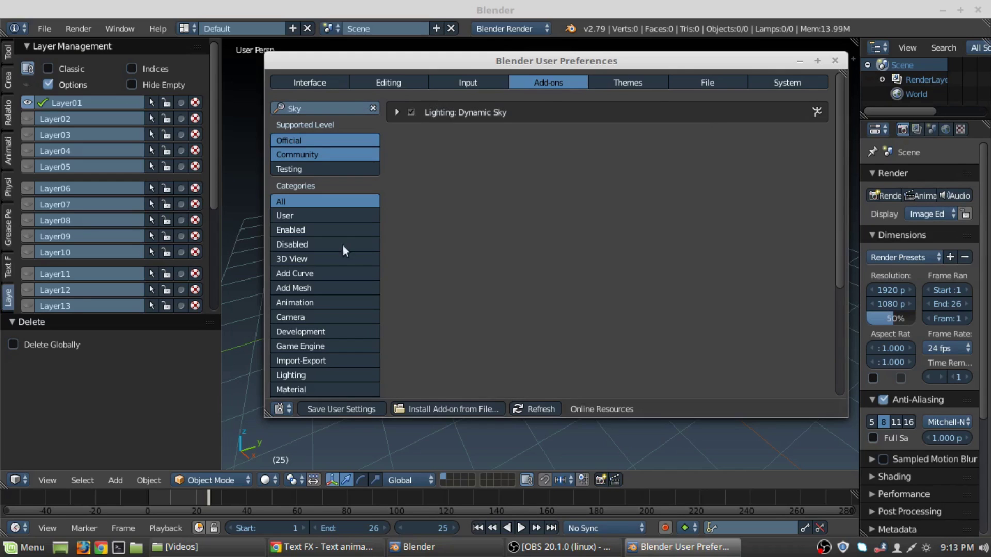
{"action": "left_click", "coordinate": [335, 408]}
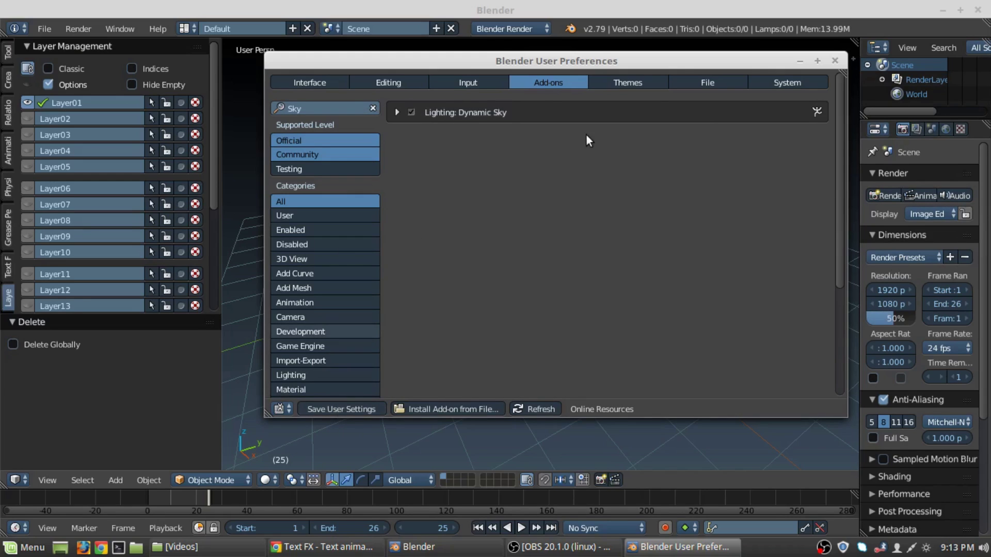
{"action": "left_click", "coordinate": [375, 108]}
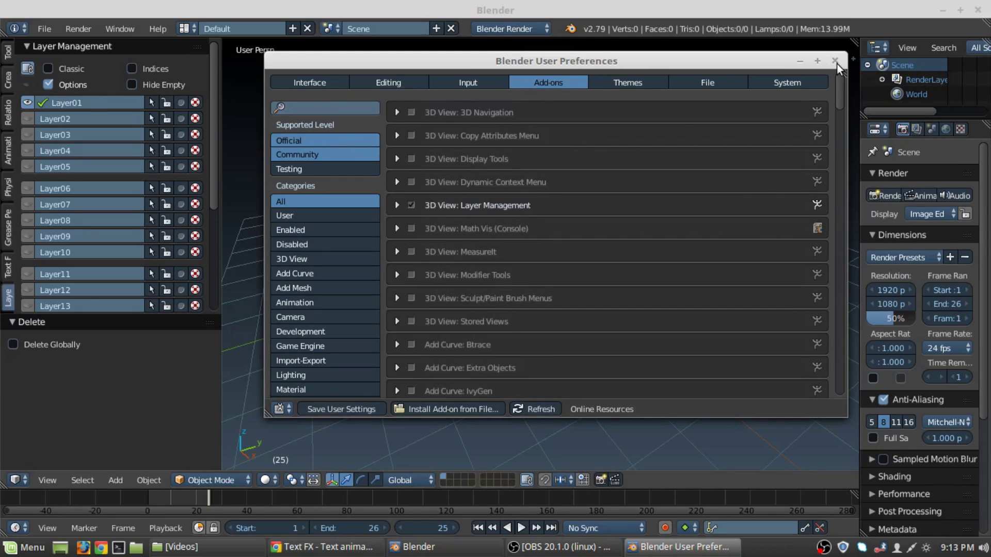
{"action": "left_click", "coordinate": [835, 61]}
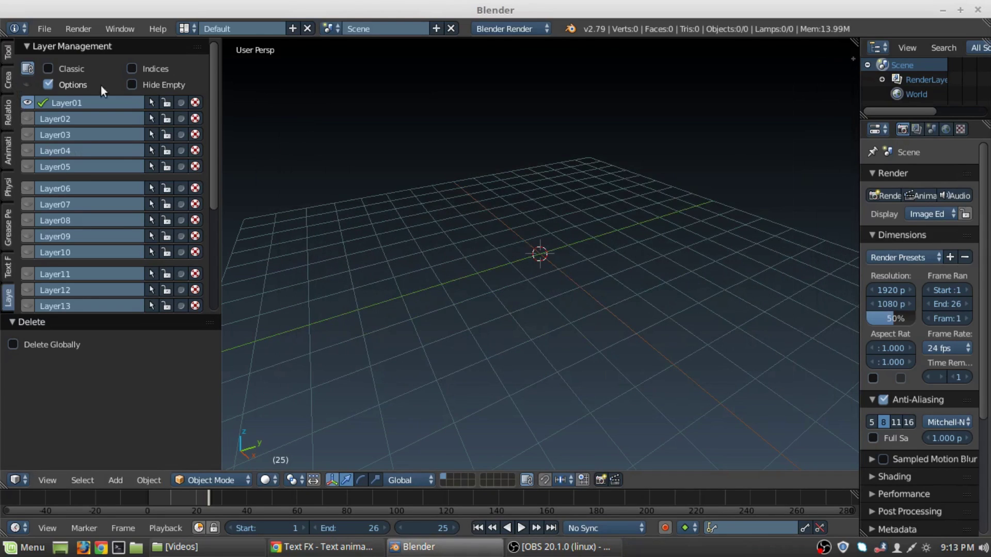
Open the Create tab, enlarge it, and browse the Physics, Grease Pencil and Layers tabs.
{"action": "left_click", "coordinate": [8, 79]}
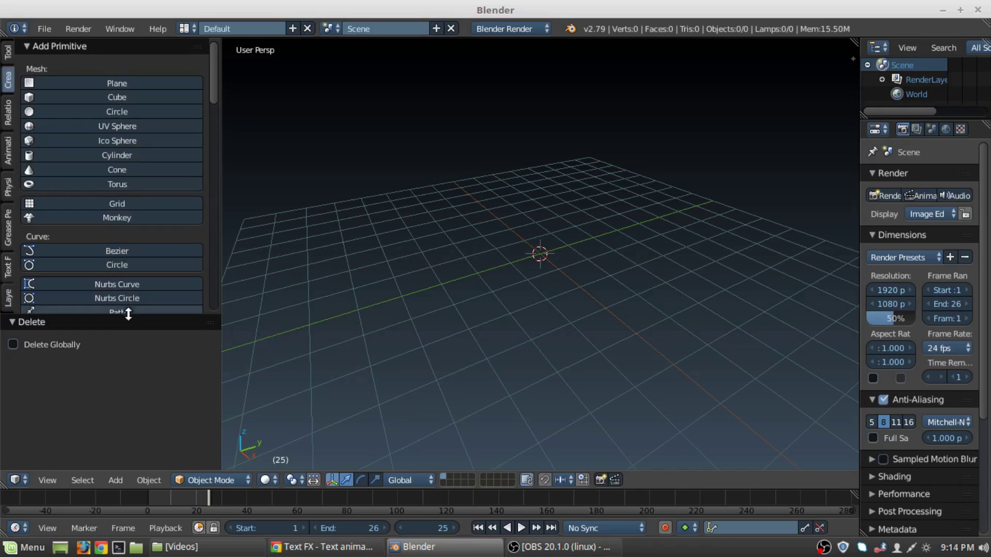
{"action": "left_click_drag", "start_coordinate": [128, 315], "coordinate": [122, 365]}
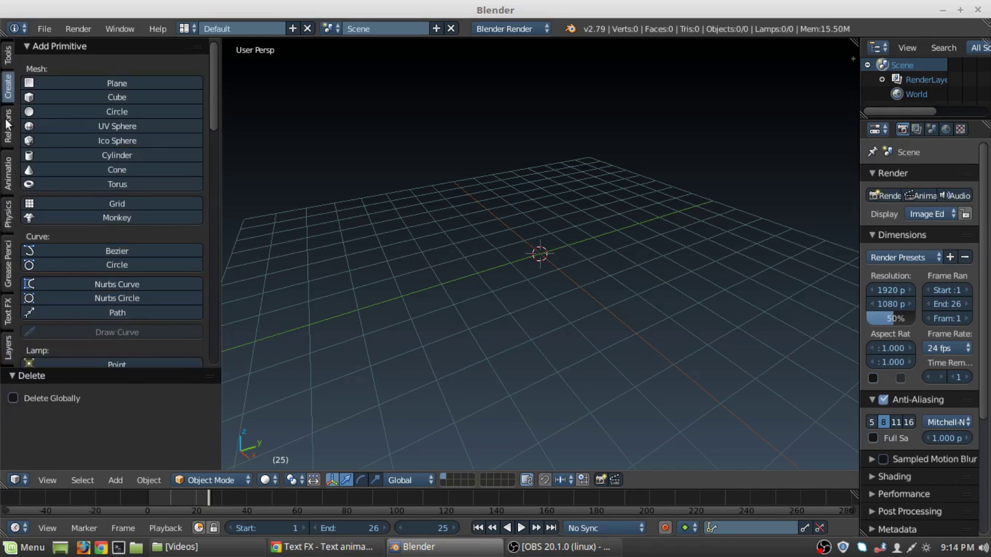
{"action": "left_click", "coordinate": [6, 217]}
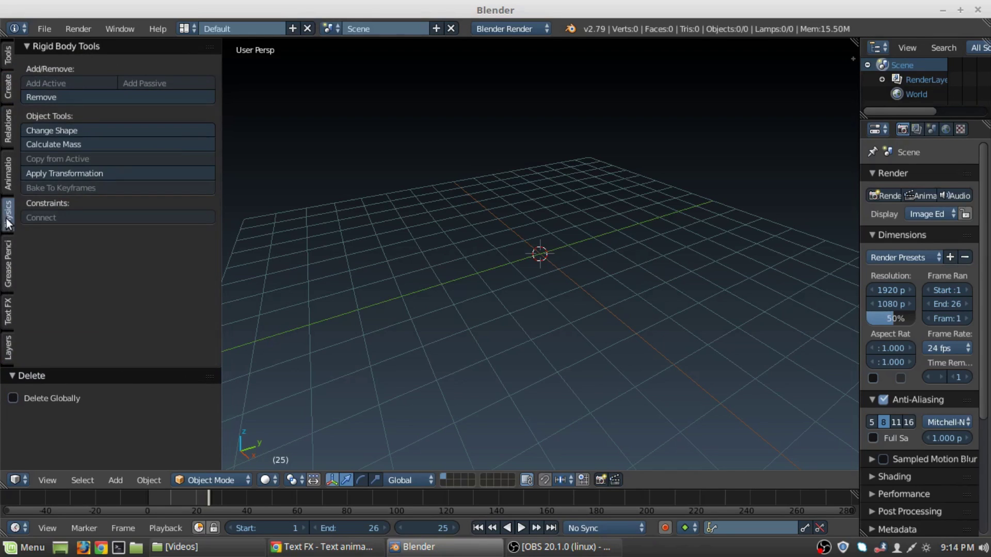
{"action": "left_click", "coordinate": [9, 277]}
{"action": "left_click", "coordinate": [8, 347]}
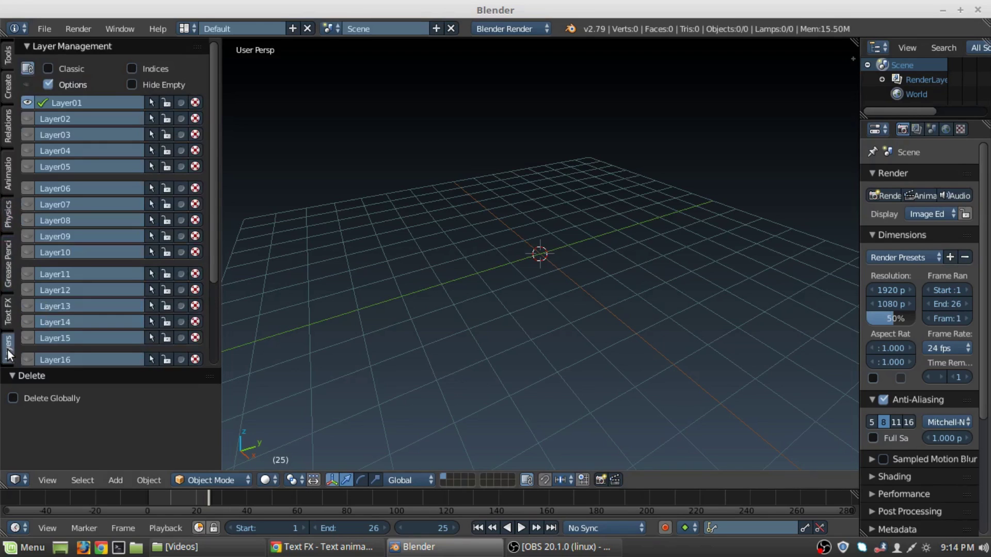
{"action": "left_click", "coordinate": [8, 88]}
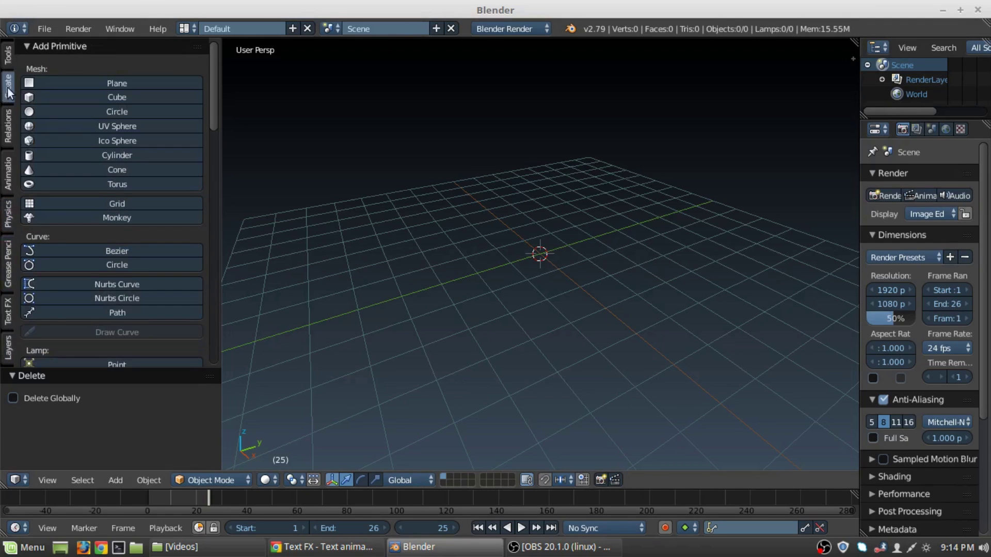
Browse the Create tab and expand the Archimesh and Add Archipack sections.
{"action": "scroll", "coordinate": [58, 197], "scroll_direction": "down", "scroll_amount": 6}
{"action": "scroll", "coordinate": [58, 196], "scroll_direction": "down", "scroll_amount": 20}
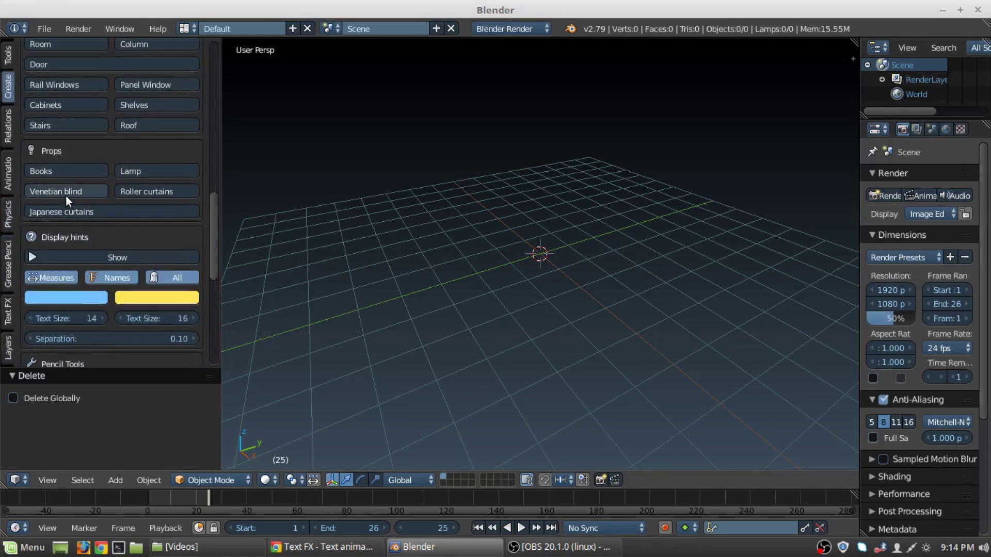
{"action": "scroll", "coordinate": [67, 195], "scroll_direction": "up", "scroll_amount": 7}
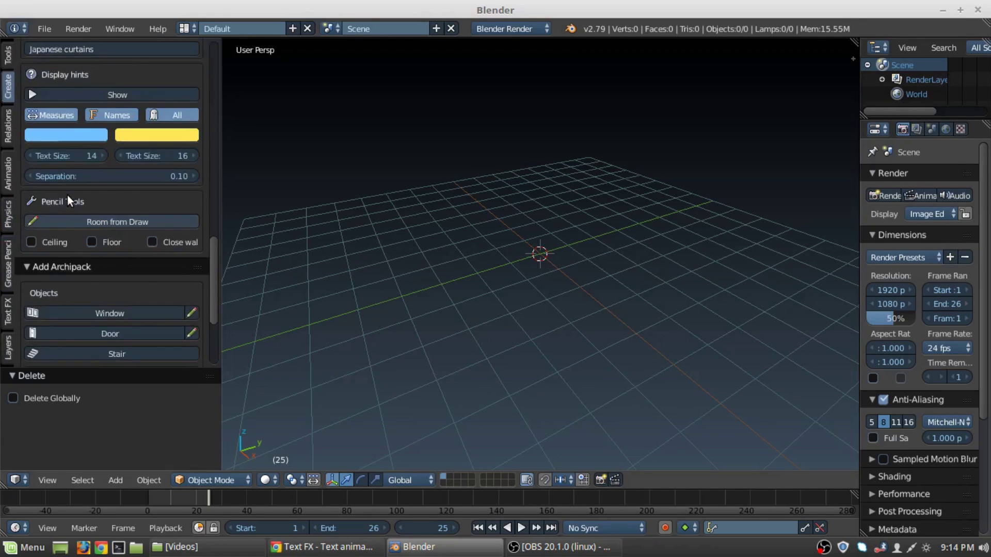
{"action": "scroll", "coordinate": [54, 209], "scroll_direction": "down", "scroll_amount": 2}
{"action": "scroll", "coordinate": [82, 200], "scroll_direction": "up", "scroll_amount": 10}
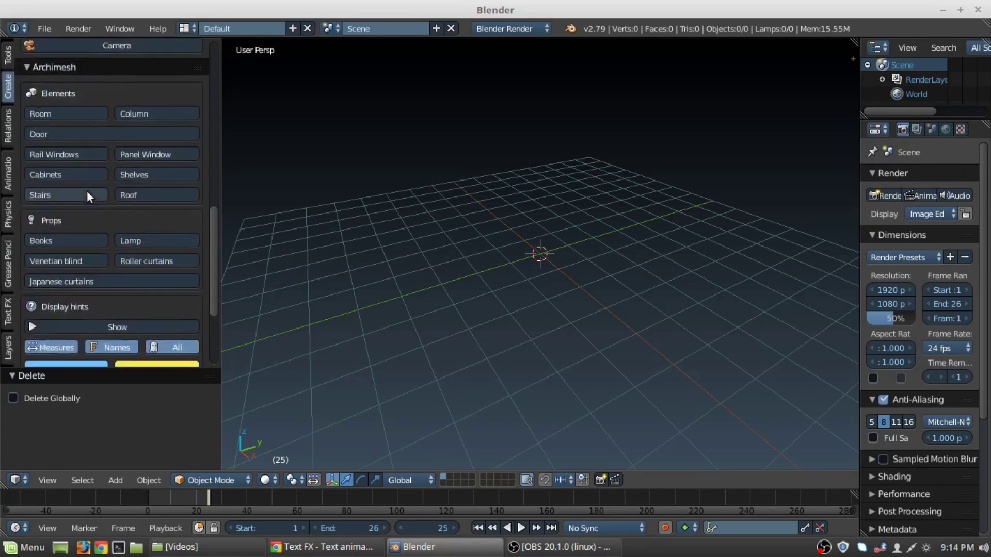
{"action": "left_click", "coordinate": [89, 154]}
{"action": "left_click", "coordinate": [79, 174]}
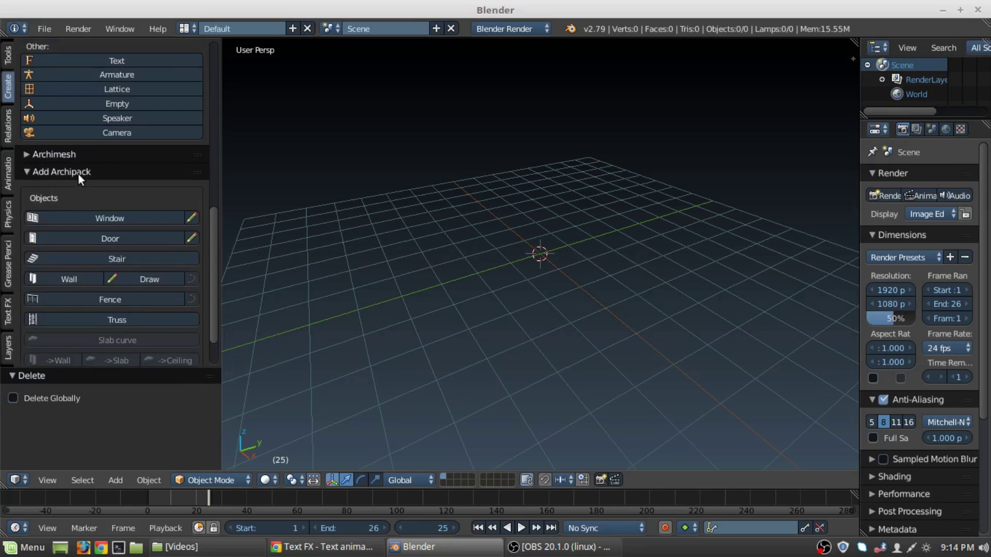
{"action": "left_click", "coordinate": [92, 153]}
Collapse the Add Archipack and Archimesh section headers.
{"action": "scroll", "coordinate": [102, 155], "scroll_direction": "down", "scroll_amount": 2}
{"action": "scroll", "coordinate": [103, 158], "scroll_direction": "down", "scroll_amount": 15}
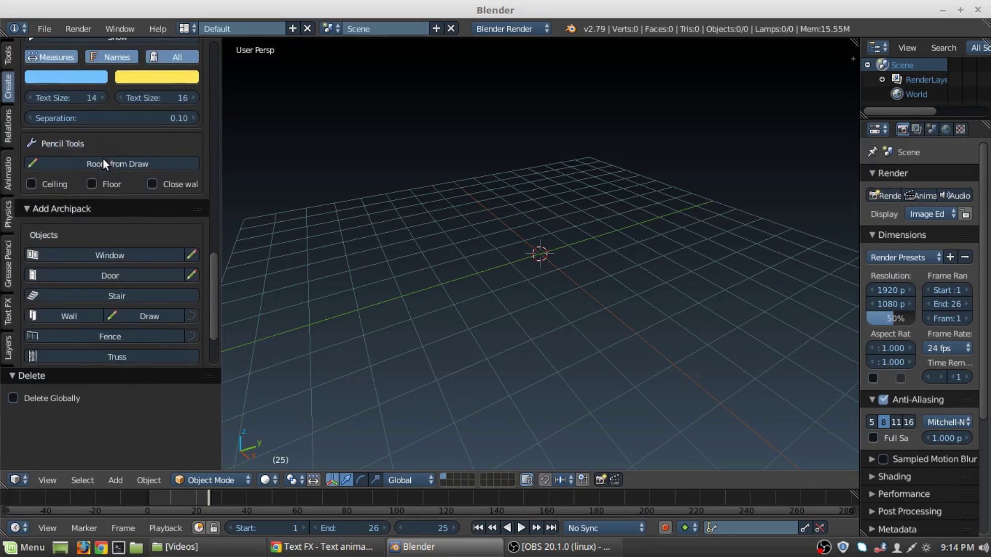
{"action": "scroll", "coordinate": [103, 158], "scroll_direction": "up", "scroll_amount": 8}
{"action": "scroll", "coordinate": [113, 158], "scroll_direction": "up", "scroll_amount": 1}
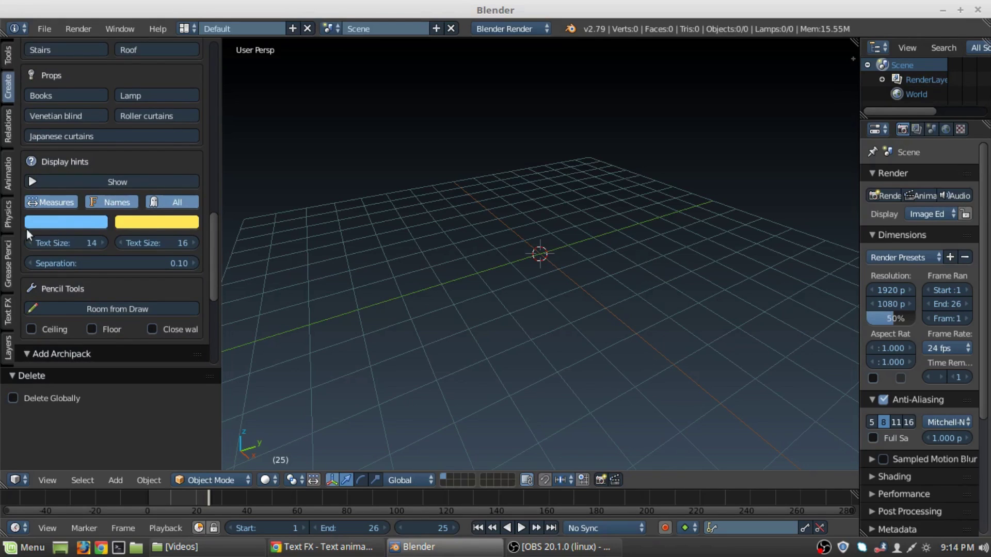
{"action": "scroll", "coordinate": [156, 222], "scroll_direction": "down", "scroll_amount": 7}
{"action": "scroll", "coordinate": [150, 191], "scroll_direction": "down", "scroll_amount": 1}
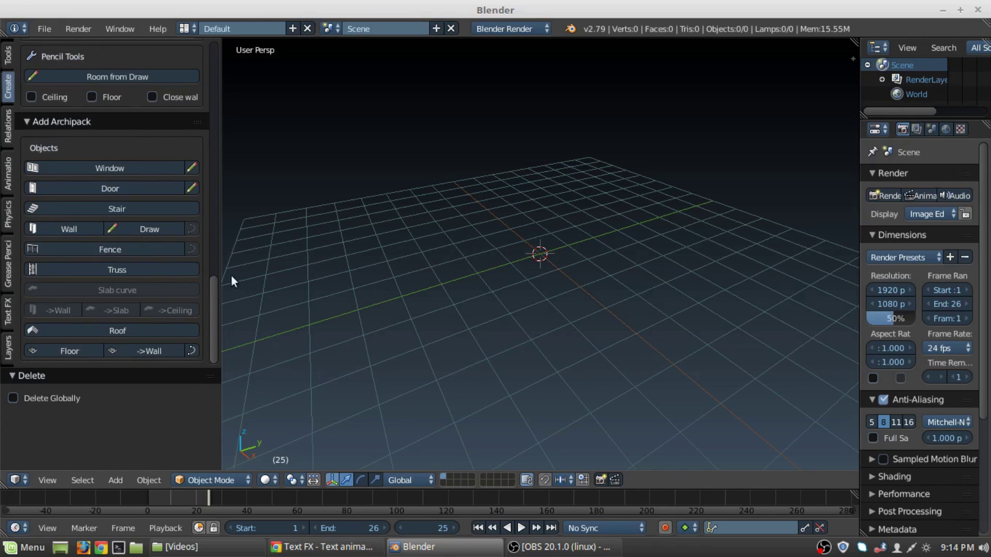
{"action": "left_click", "coordinate": [100, 121]}
{"action": "scroll", "coordinate": [86, 178], "scroll_direction": "up", "scroll_amount": 8}
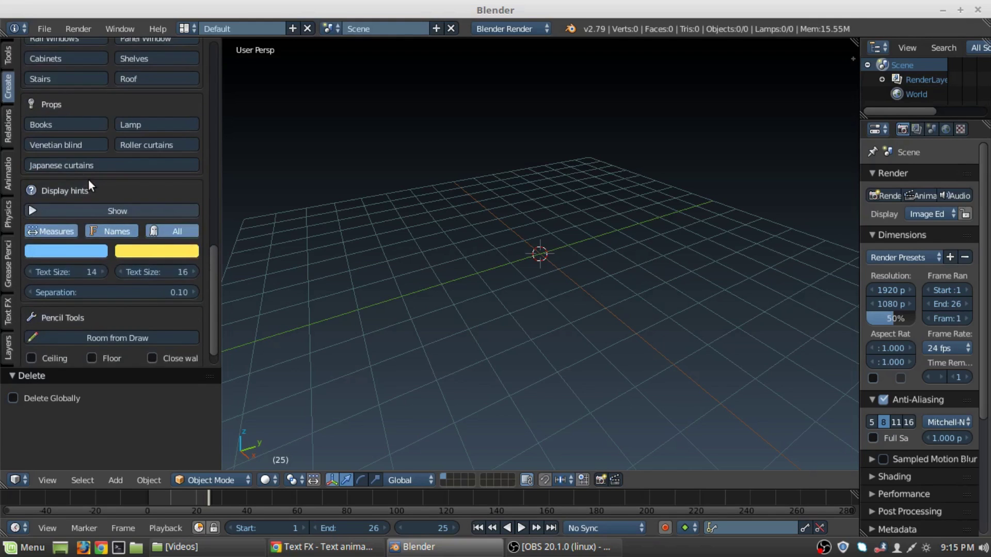
{"action": "scroll", "coordinate": [88, 178], "scroll_direction": "up", "scroll_amount": 10}
{"action": "left_click", "coordinate": [94, 129]}
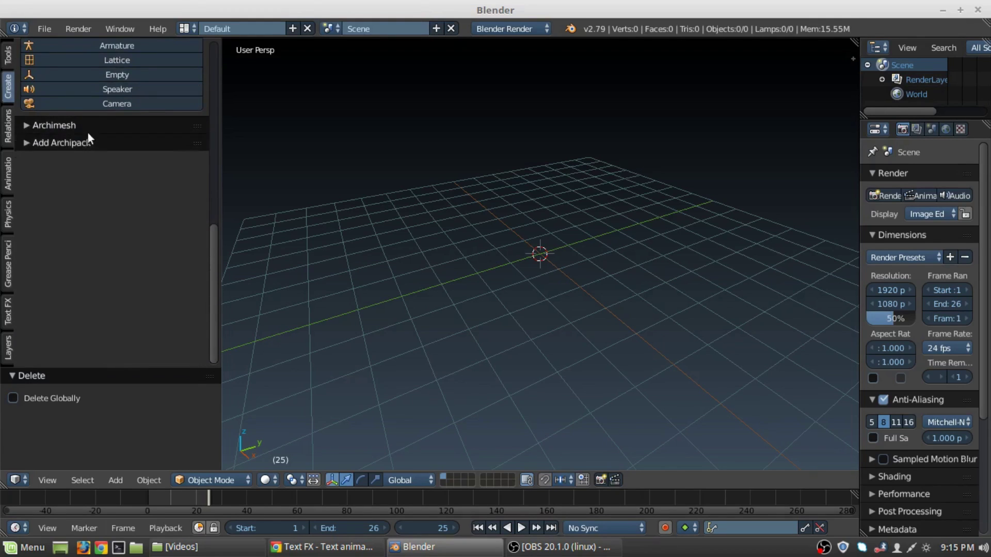
{"action": "scroll", "coordinate": [86, 135], "scroll_direction": "up", "scroll_amount": 15}
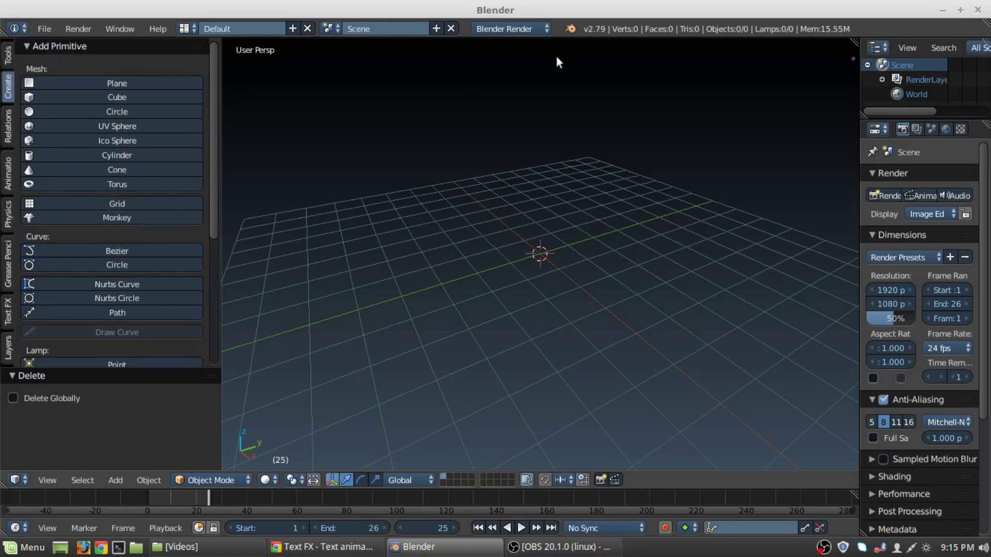
Switch the render engine to Cycles and scroll the tool shelf to Archipack Tools and Dynamic sky.
{"action": "left_click", "coordinate": [525, 29]}
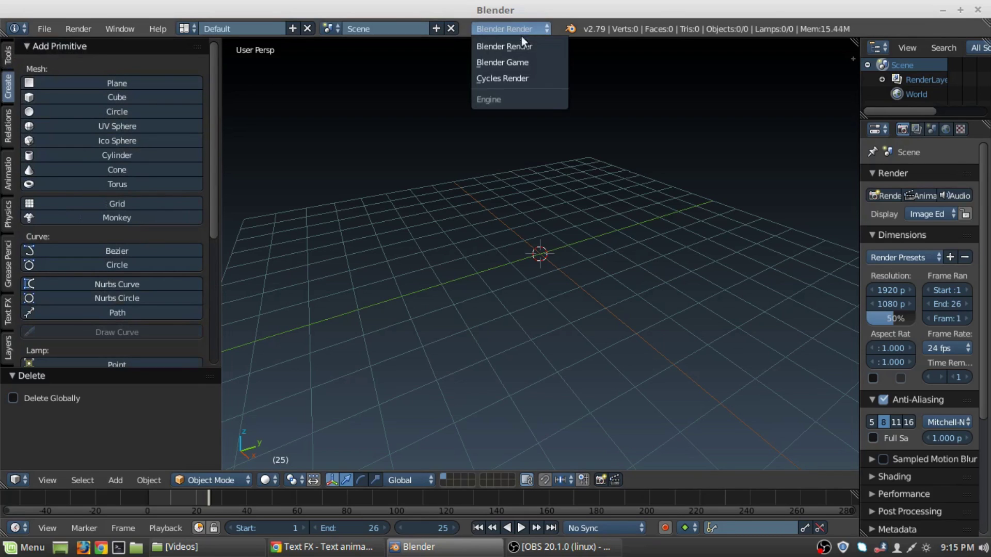
{"action": "left_click", "coordinate": [519, 75]}
{"action": "scroll", "coordinate": [2, 157], "scroll_direction": "down", "scroll_amount": 6, "text": "ctrl"}
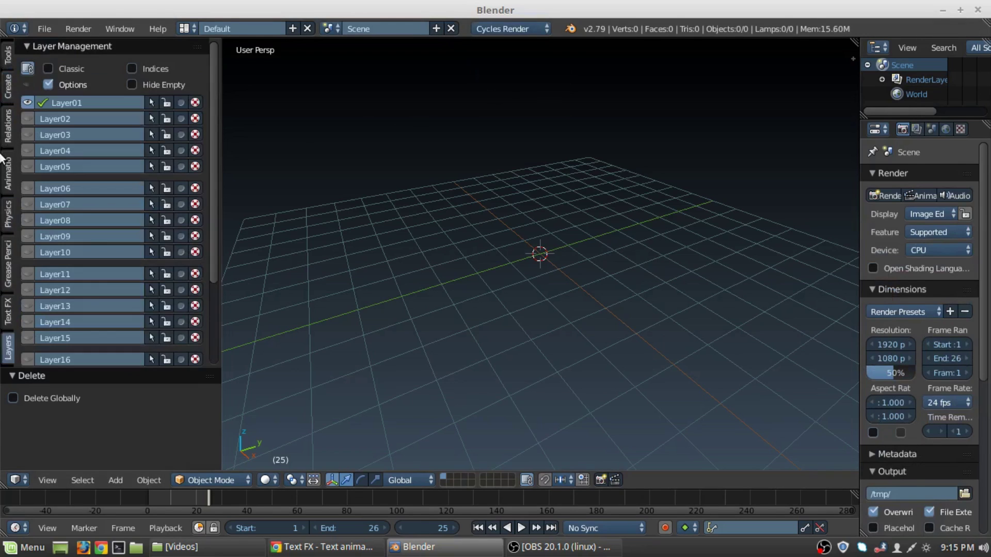
{"action": "scroll", "coordinate": [13, 190], "scroll_direction": "up", "scroll_amount": 3, "text": "ctrl"}
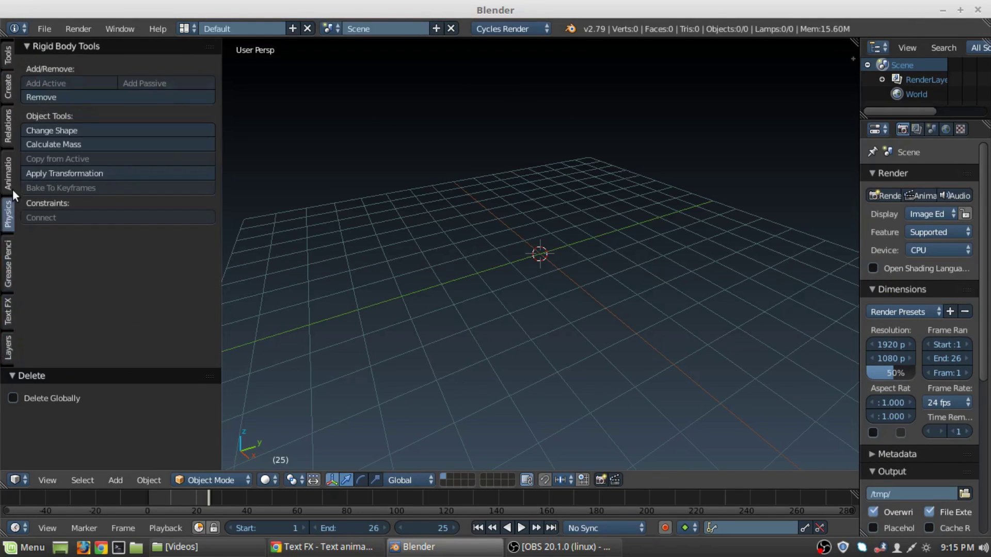
{"action": "scroll", "coordinate": [12, 190], "scroll_direction": "up", "scroll_amount": 2, "text": "ctrl"}
{"action": "scroll", "coordinate": [12, 190], "scroll_direction": "down", "scroll_amount": 1, "text": "ctrl"}
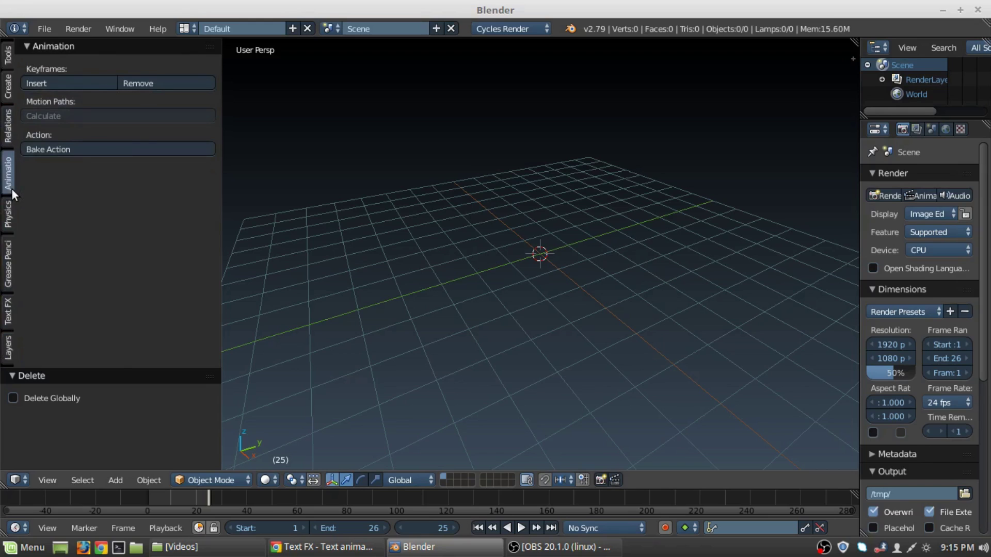
{"action": "scroll", "coordinate": [12, 190], "scroll_direction": "up", "scroll_amount": 3, "text": "ctrl"}
{"action": "scroll", "coordinate": [12, 190], "scroll_direction": "down", "scroll_amount": 1, "text": "ctrl"}
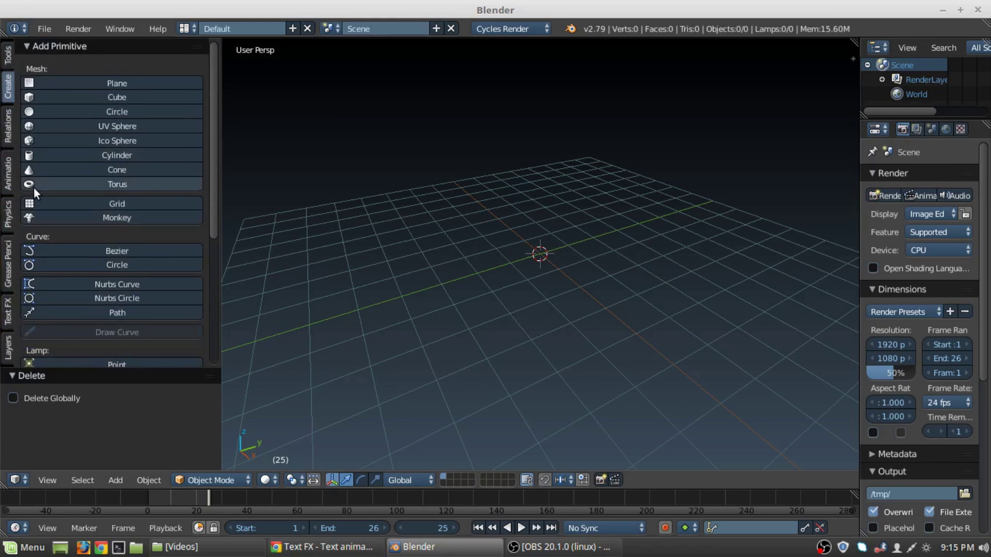
{"action": "scroll", "coordinate": [34, 191], "scroll_direction": "up", "scroll_amount": 1, "text": "ctrl"}
{"action": "scroll", "coordinate": [155, 191], "scroll_direction": "down", "scroll_amount": 5}
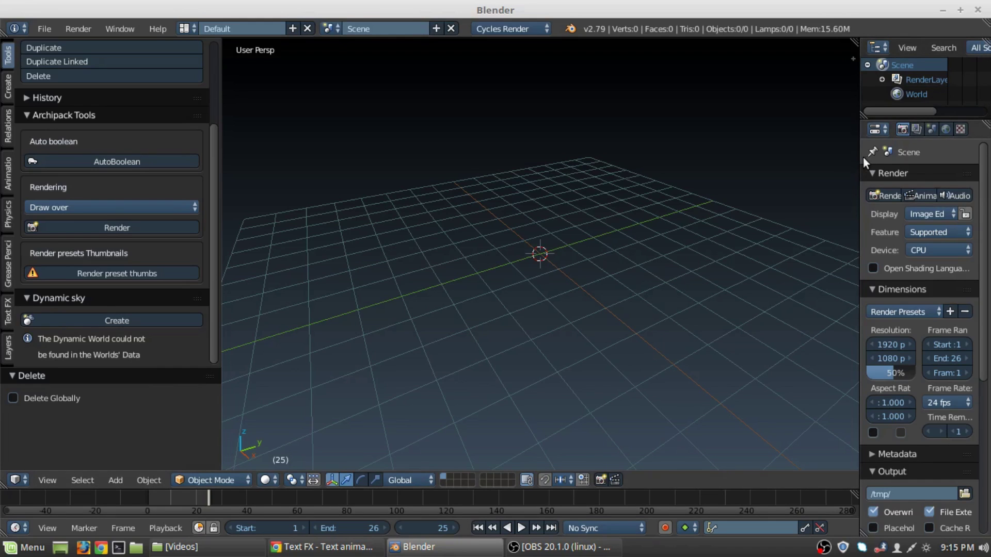
Widen the Properties editor and enable Use Nodes for the world surface.
{"action": "left_click_drag", "start_coordinate": [860, 158], "coordinate": [800, 160]}
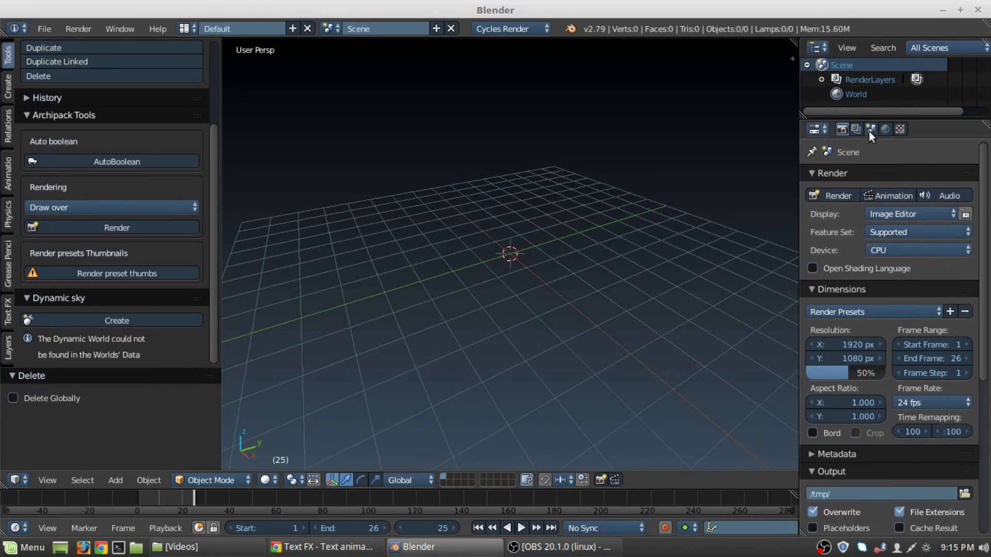
{"action": "left_click", "coordinate": [885, 130]}
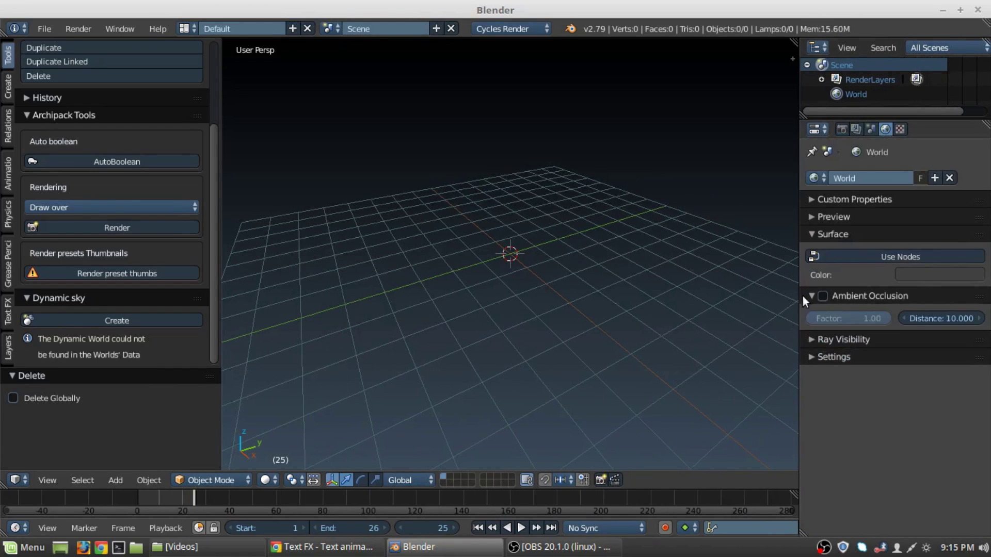
{"action": "left_click", "coordinate": [826, 259]}
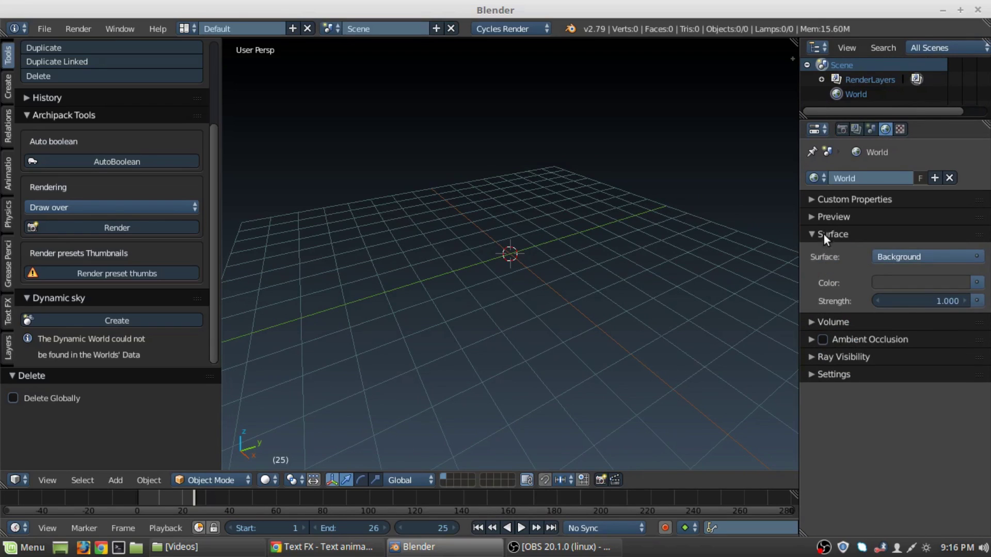
{"action": "left_click", "coordinate": [824, 234]}
{"action": "left_click", "coordinate": [816, 178]}
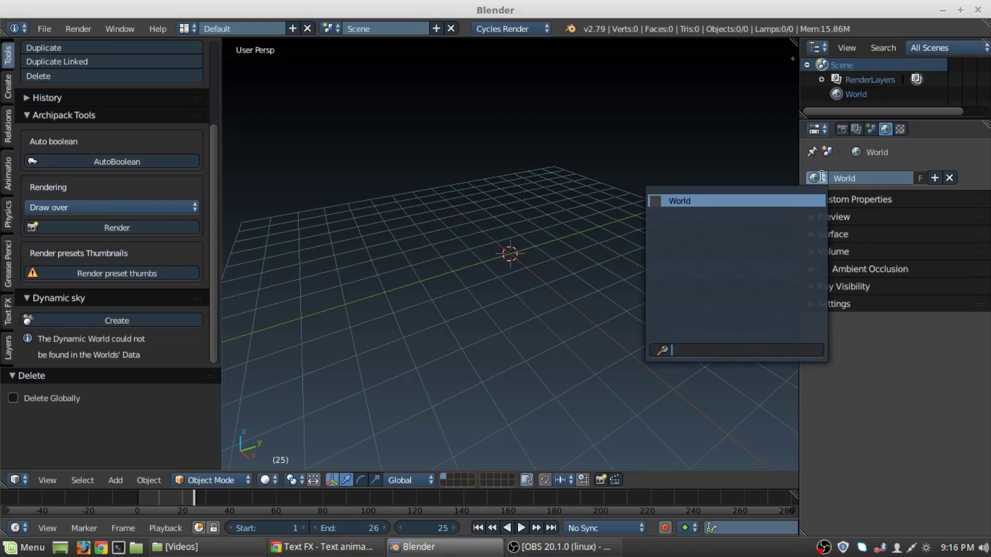
{"action": "left_click", "coordinate": [822, 177]}
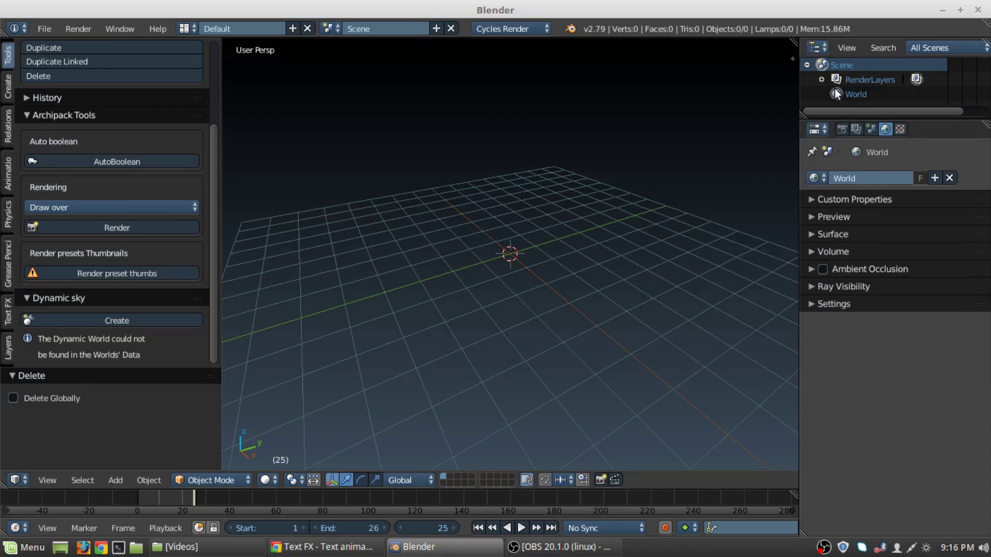
Create a Dynamic sky world and make Dynamic_1 the active world.
{"action": "left_click", "coordinate": [82, 317]}
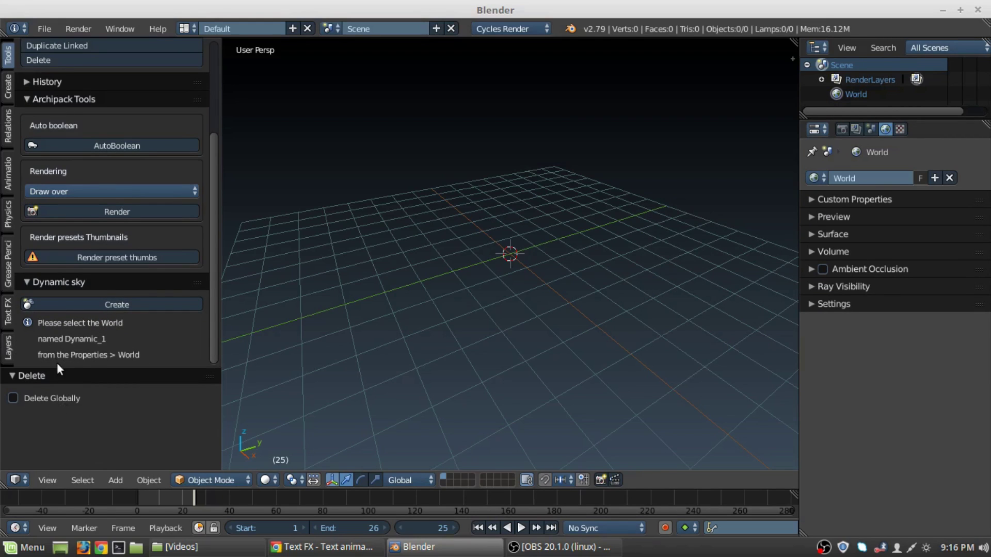
{"action": "left_click", "coordinate": [823, 178]}
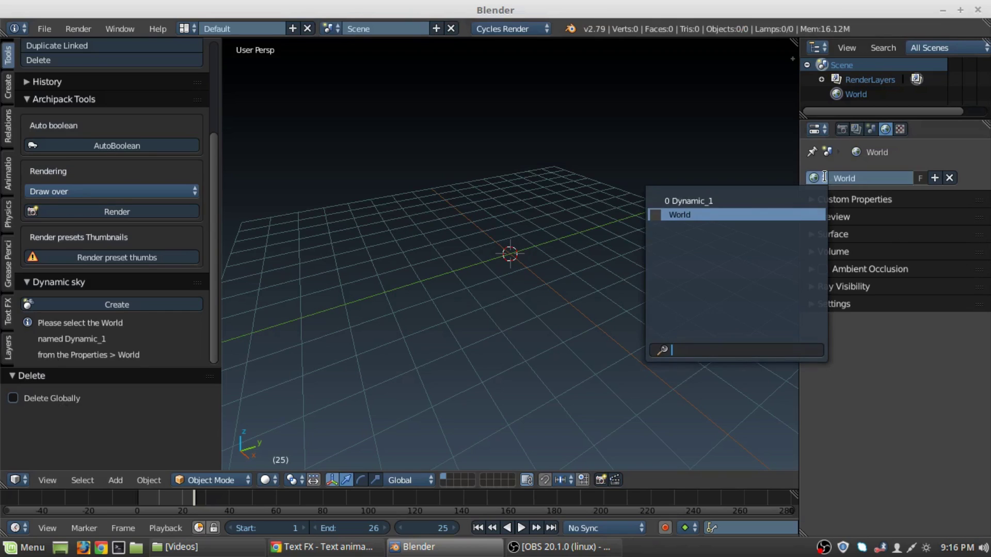
{"action": "left_click", "coordinate": [744, 201]}
Inspect Dynamic_1's Background surface: the colour mix inputs and the nested Color1 inputs.
{"action": "left_click", "coordinate": [815, 234]}
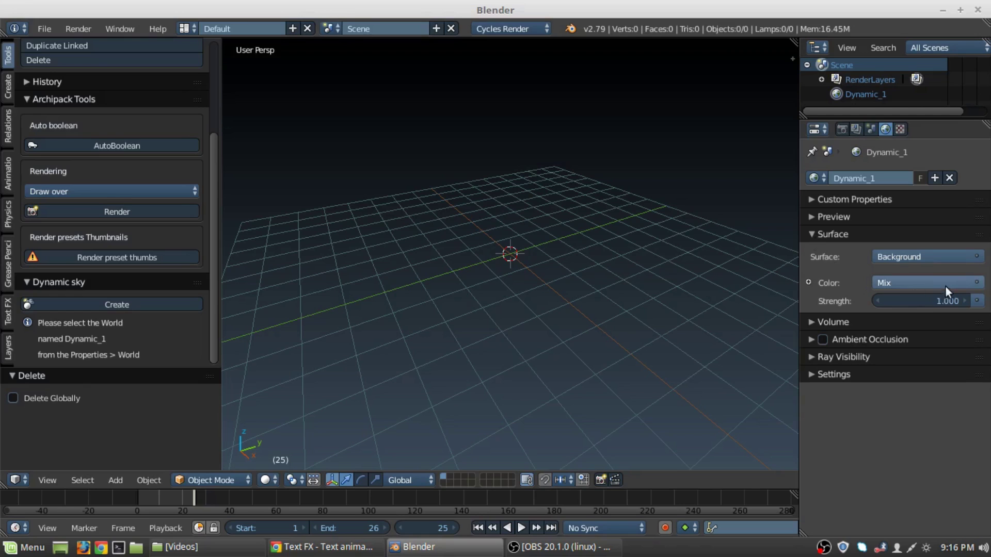
{"action": "left_click", "coordinate": [808, 282]}
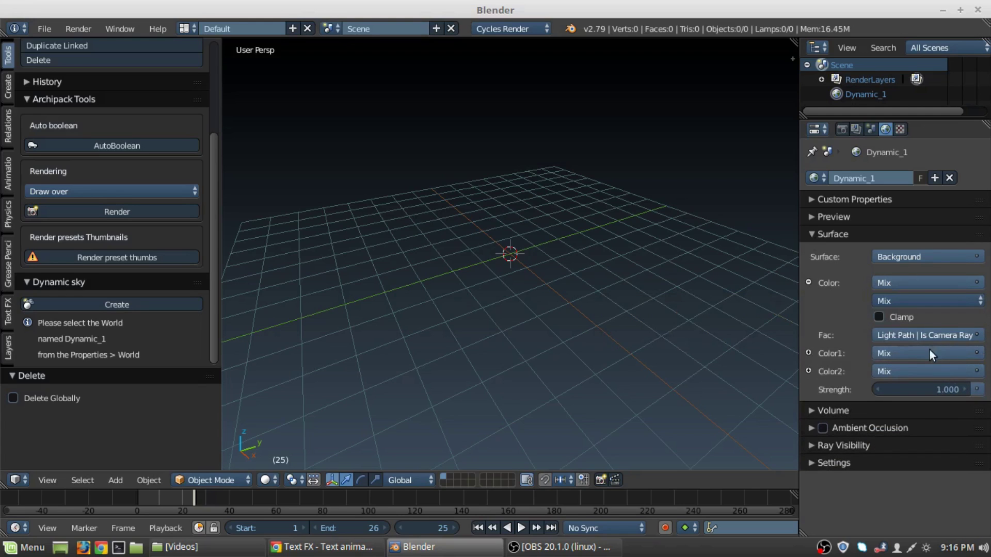
{"action": "left_click", "coordinate": [809, 353]}
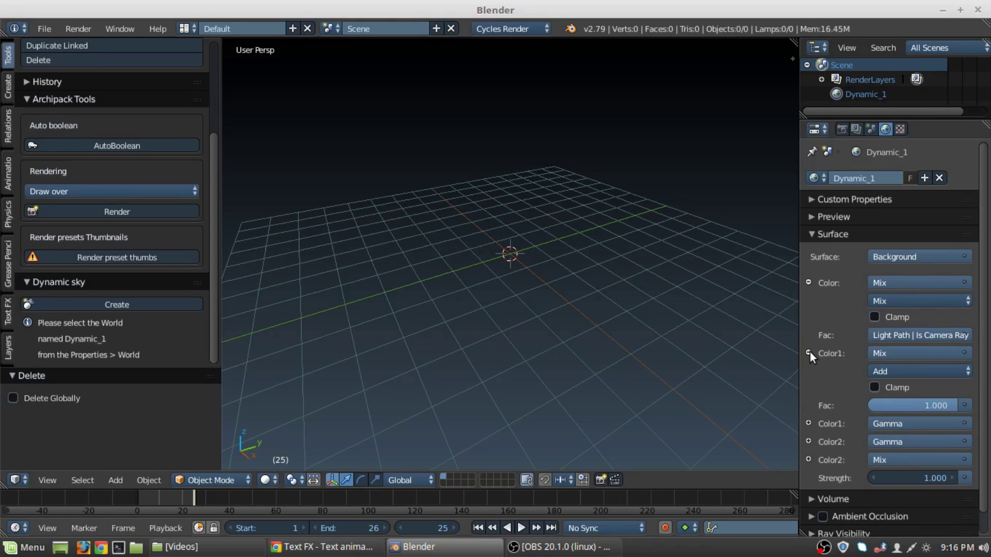
{"action": "left_click", "coordinate": [809, 354]}
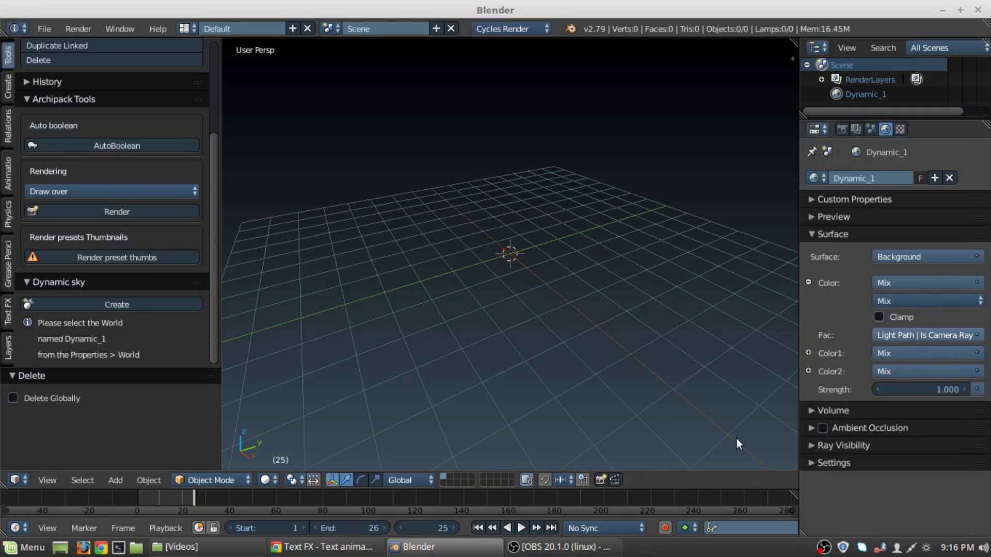
{"action": "left_click", "coordinate": [807, 281]}
Add a ground plane and scale it up to about 7.986.
{"action": "middle_click_drag", "start_coordinate": [656, 226], "coordinate": [568, 222]}
{"action": "key", "text": "shift+a"}
{"action": "mouse_move", "coordinate": [568, 221]}
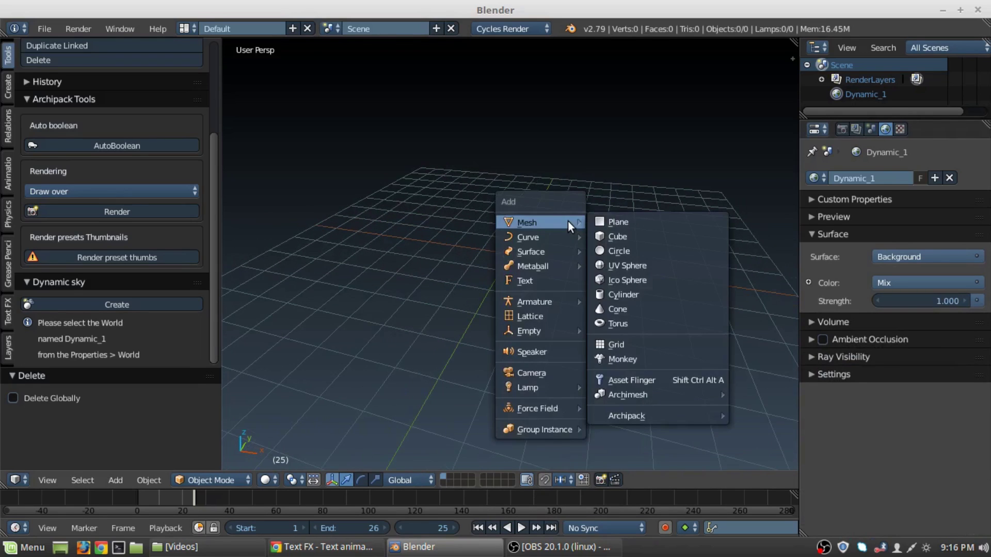
{"action": "left_click", "coordinate": [621, 219]}
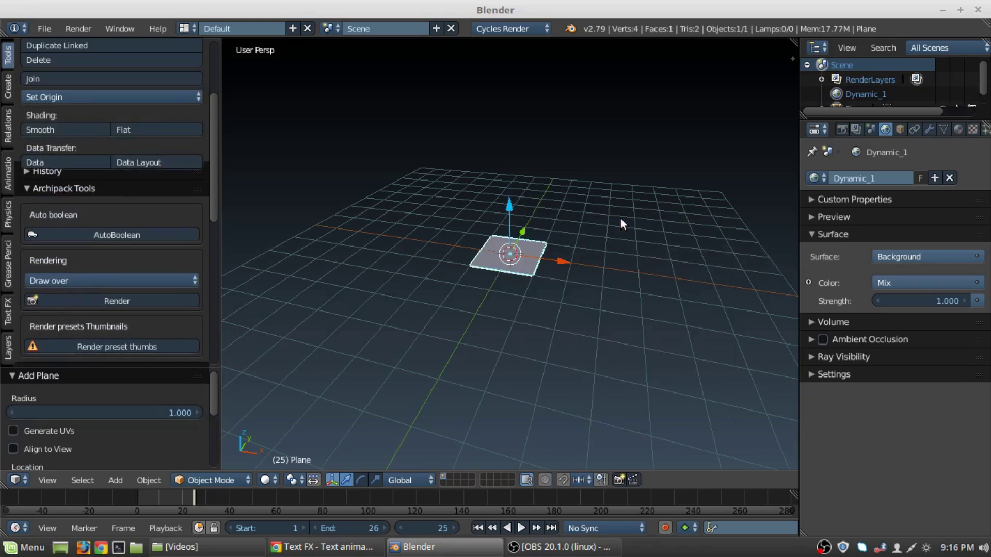
{"action": "middle_click_drag", "start_coordinate": [399, 262], "coordinate": [451, 317]}
{"action": "key", "text": "s"}
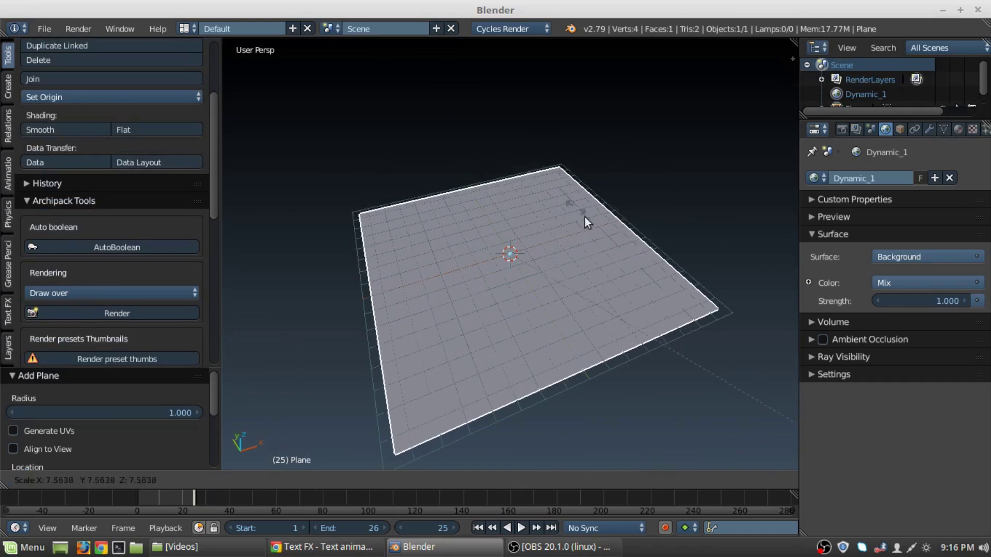
{"action": "left_click", "coordinate": [608, 230]}
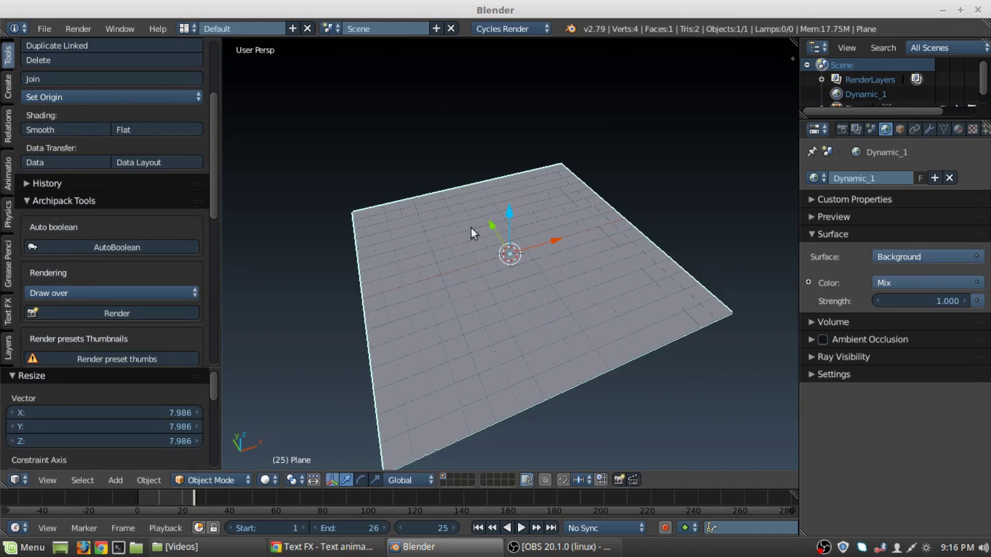
Add a smooth-shaded UV sphere raised about 1 unit above the plane, previewed rendered.
{"action": "middle_click_drag", "start_coordinate": [471, 231], "coordinate": [507, 191]}
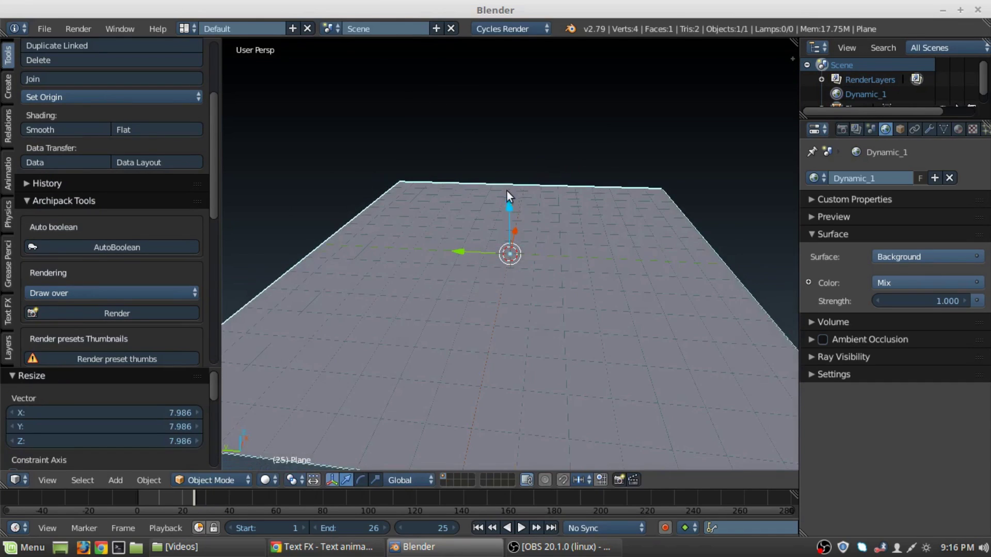
{"action": "key", "text": "shift+a"}
{"action": "mouse_move", "coordinate": [548, 199]}
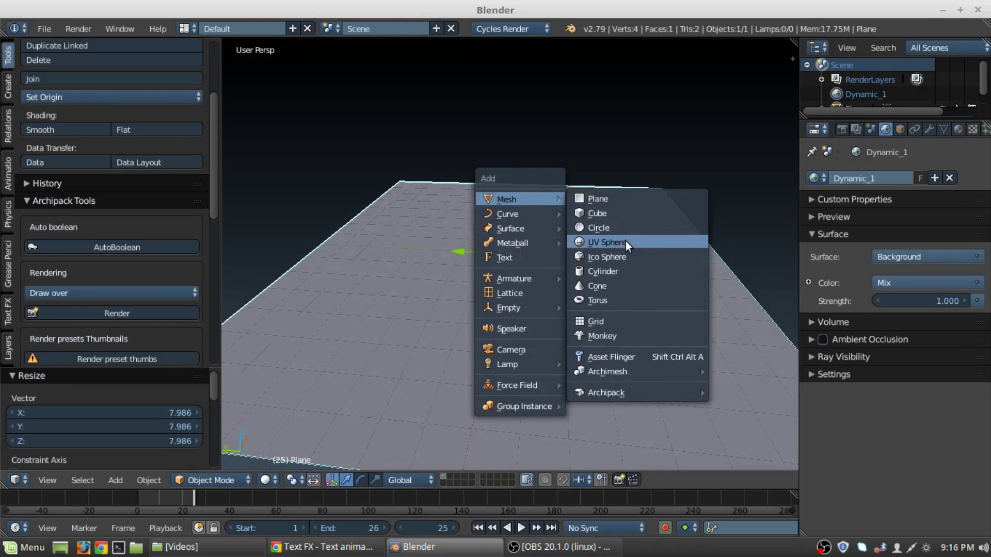
{"action": "left_click", "coordinate": [626, 241]}
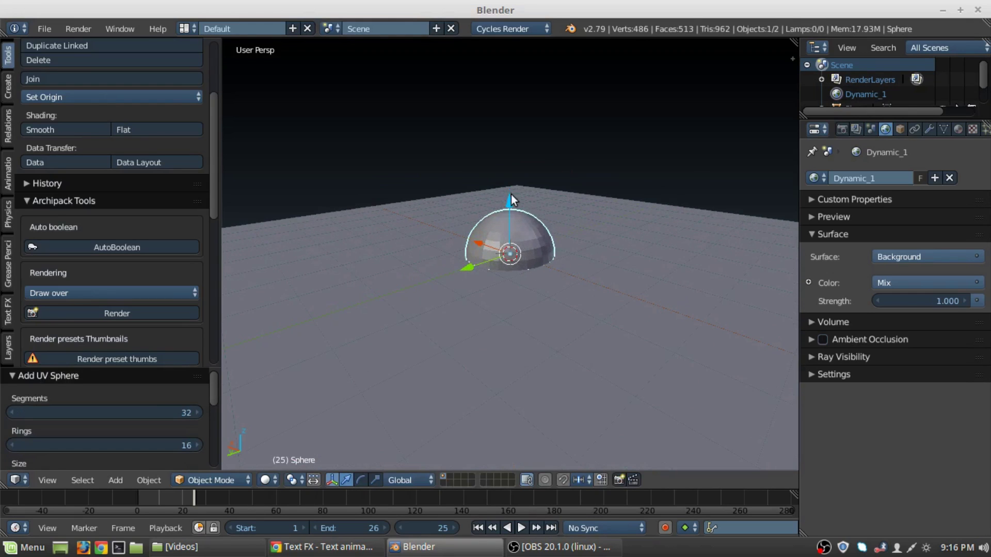
{"action": "left_click_drag", "start_coordinate": [511, 194], "coordinate": [504, 151]}
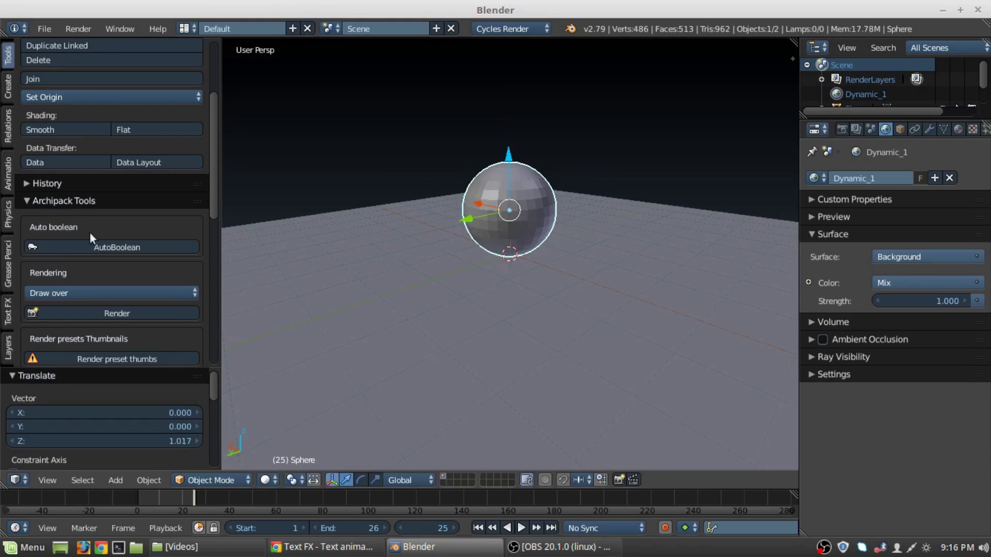
{"action": "scroll", "coordinate": [48, 166], "scroll_direction": "up", "scroll_amount": 5}
{"action": "left_click", "coordinate": [44, 257]}
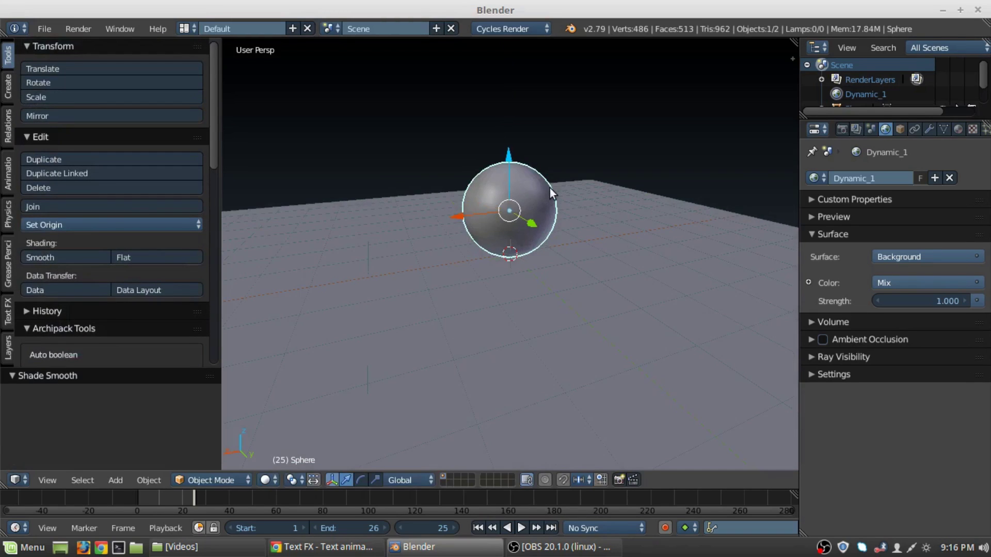
{"action": "key", "text": "shift+z"}
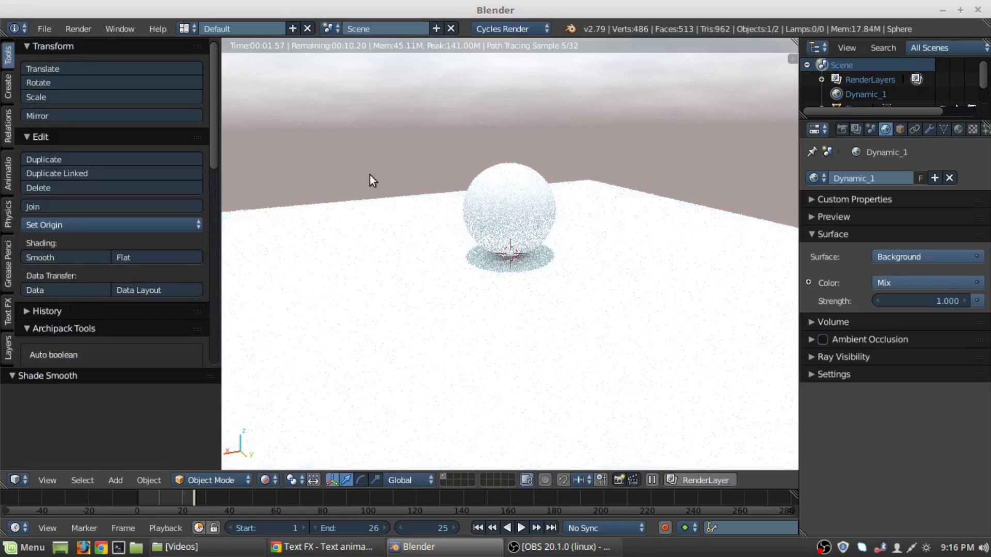
Orbit the rendered preview, scroll to the Dynamic_1 sky controls, then return to solid shading.
{"action": "mouse_move", "coordinate": [369, 175]}
{"action": "middle_mouse_down"}
{"action": "mouse_move", "coordinate": [588, 169]}
{"action": "mouse_move", "coordinate": [677, 191]}
{"action": "middle_mouse_up"}
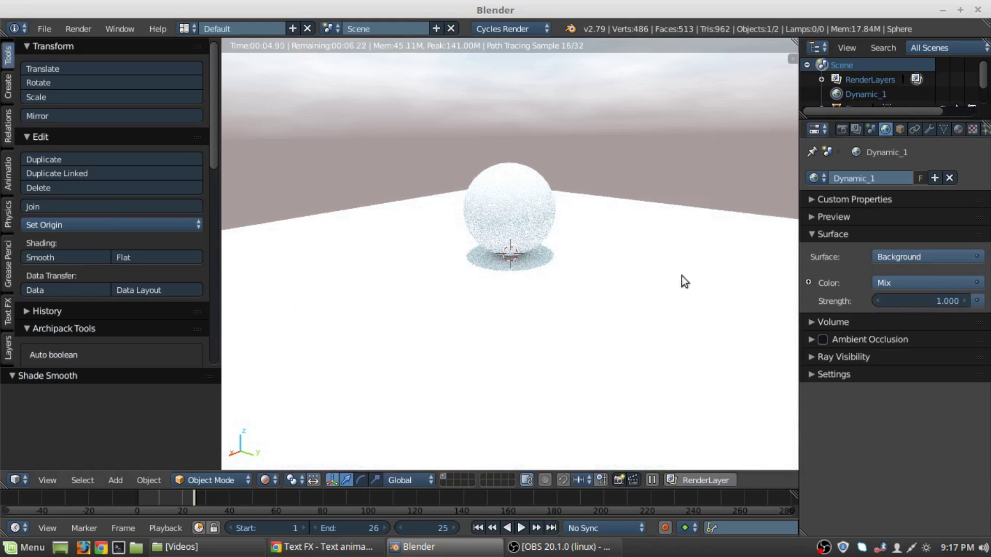
{"action": "scroll", "coordinate": [61, 249], "scroll_direction": "down", "scroll_amount": 15}
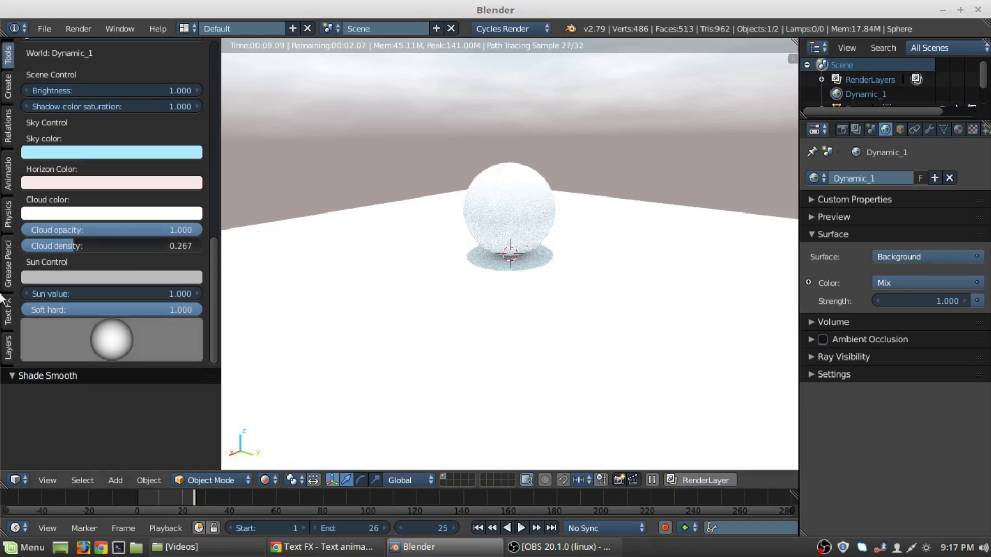
{"action": "key", "text": "shift+z"}
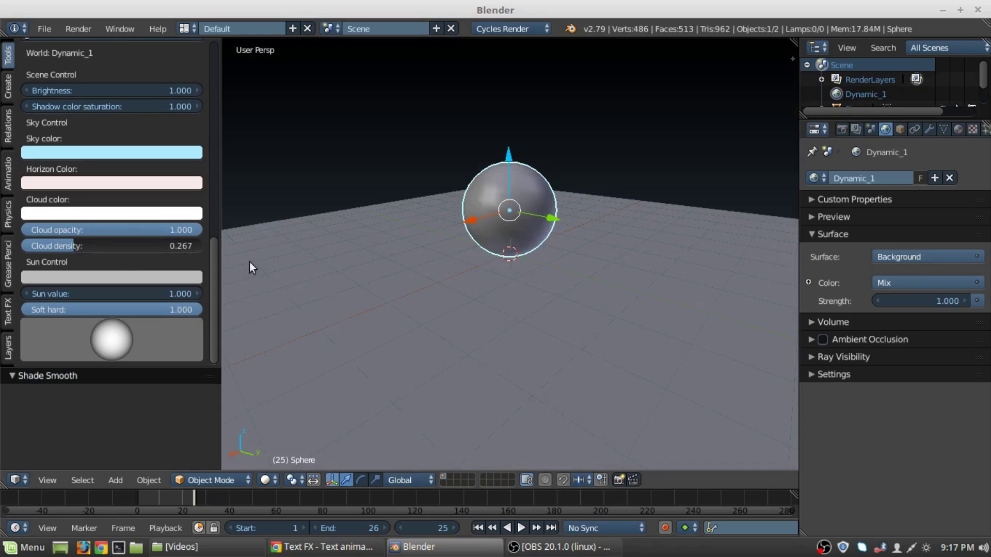